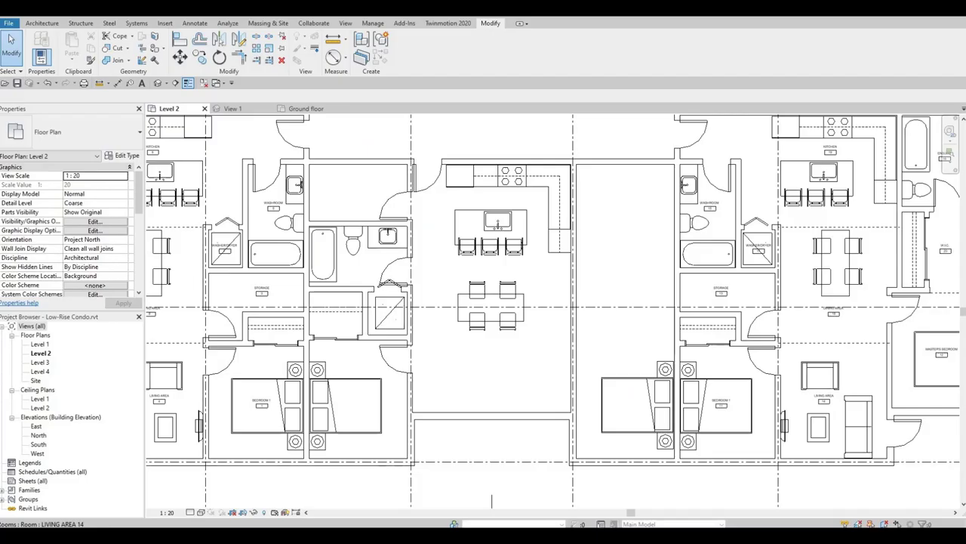
# Look over the unfurnished middle unit and the neighbouring units' living areas on the Level 2 floor plan
pyautogui.scroll(-2, 456, 416)
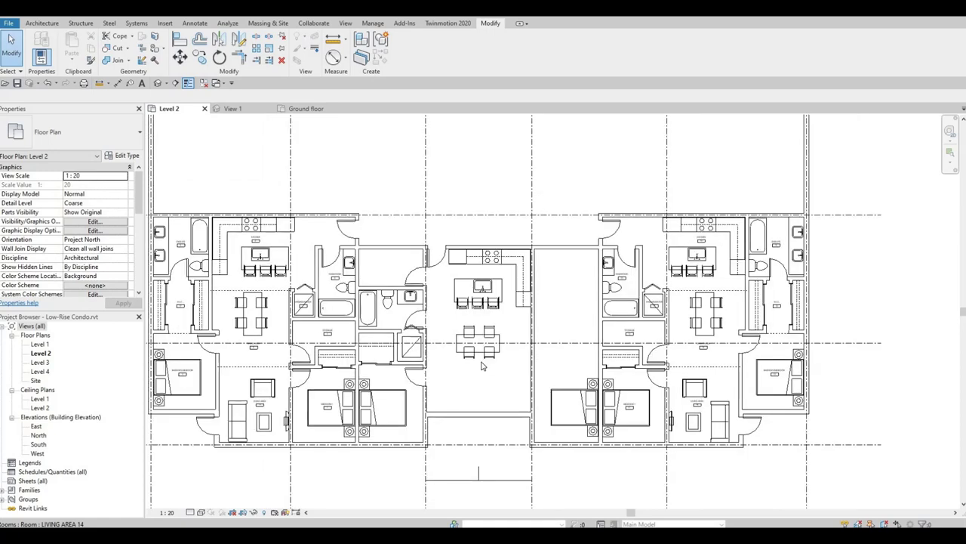
pyautogui.scroll(-1, 494, 352)
pyautogui.moveTo(535, 306); pyautogui.dragTo(577, 263, button='middle')
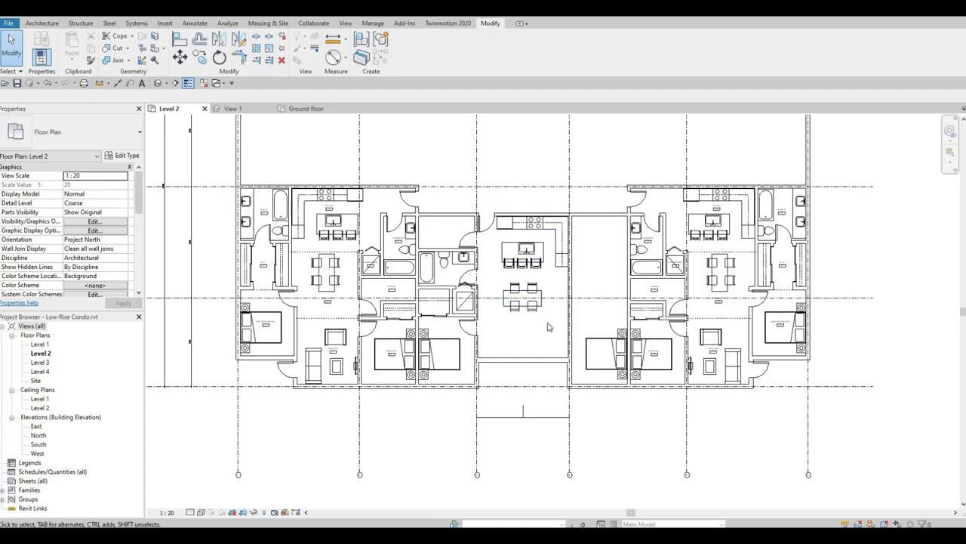
pyautogui.scroll(3, 553, 293)
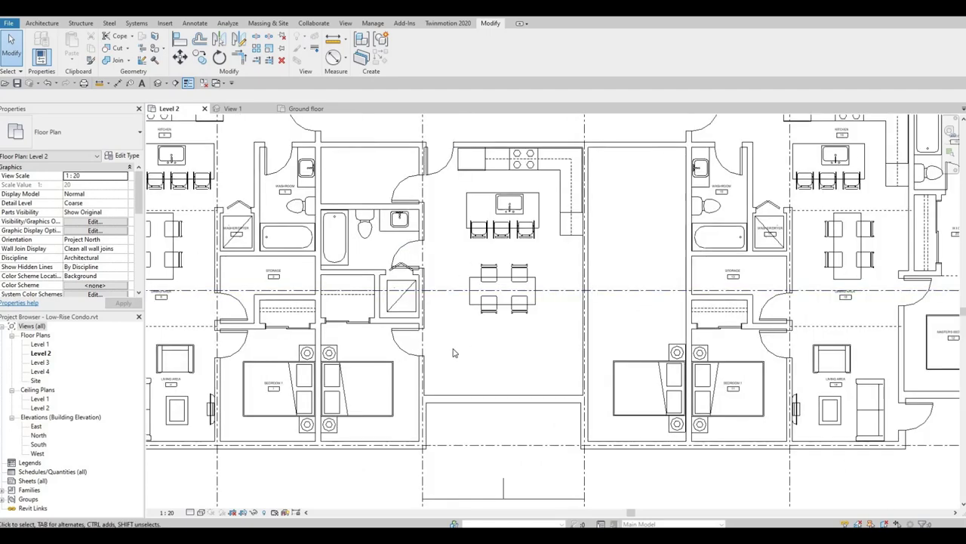
pyautogui.moveTo(521, 230); pyautogui.dragTo(525, 229, button='middle')
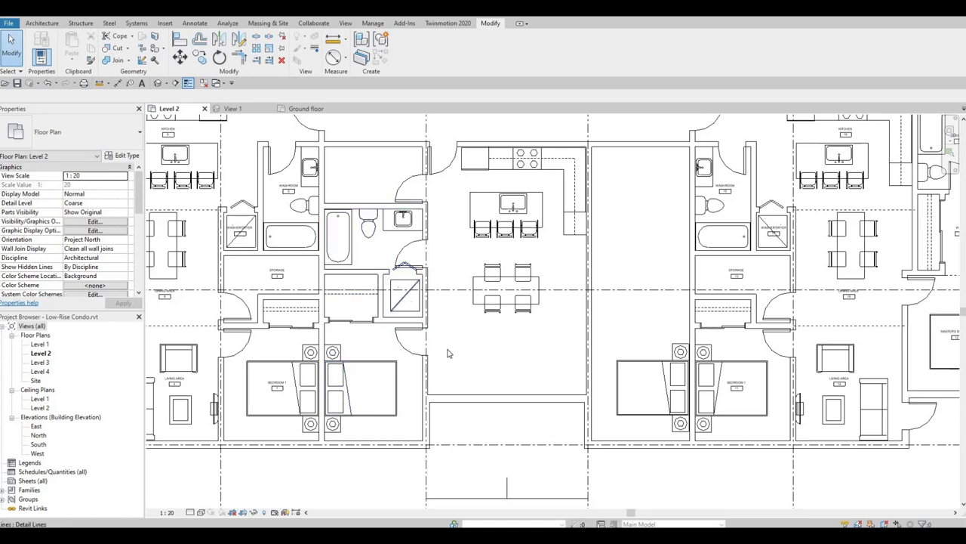
pyautogui.moveTo(403, 305); pyautogui.dragTo(451, 278, button='middle')
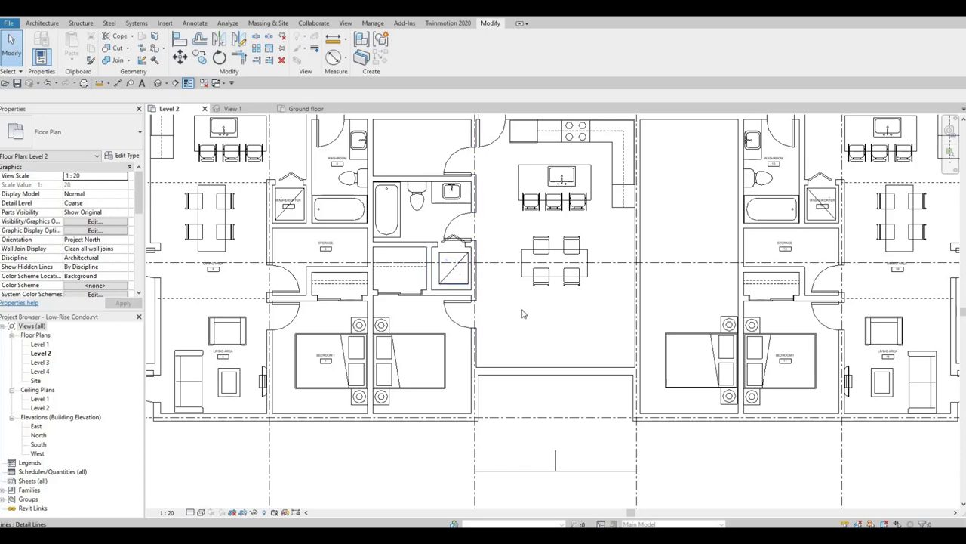
pyautogui.moveTo(578, 315)
pyautogui.mouseDown(button='middle')
pyautogui.moveTo(545, 323)
pyautogui.moveTo(561, 317)
pyautogui.mouseUp(button='middle')
pyautogui.moveTo(215, 346); pyautogui.dragTo(348, 331, button='middle')
pyautogui.scroll(-1, 348, 331)
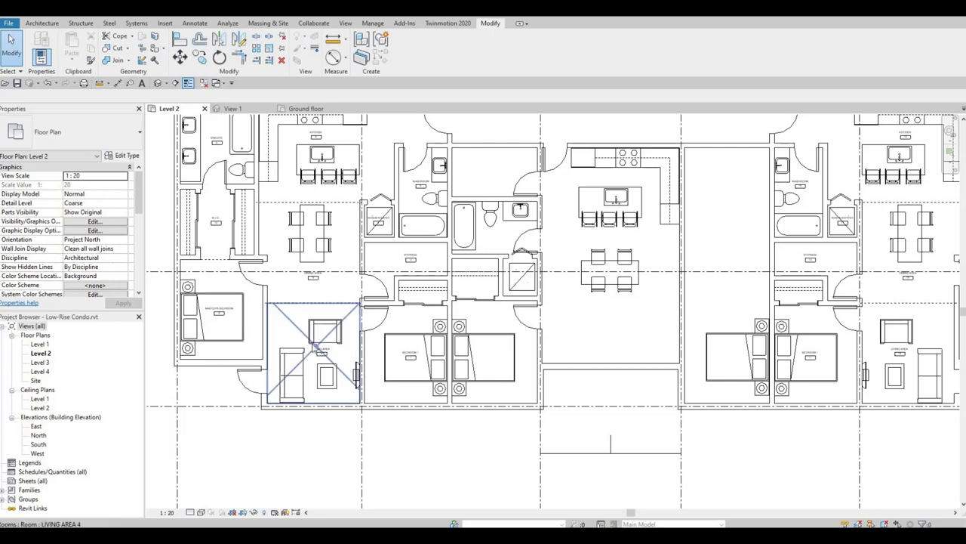
# Copy the left unit's sofa, armchair, coffee table and living area room with its tag into the middle unit, below the dining table
pyautogui.moveTo(293, 366); pyautogui.dragTo(294, 356, button='middle')
pyautogui.scroll(4, 306, 361)
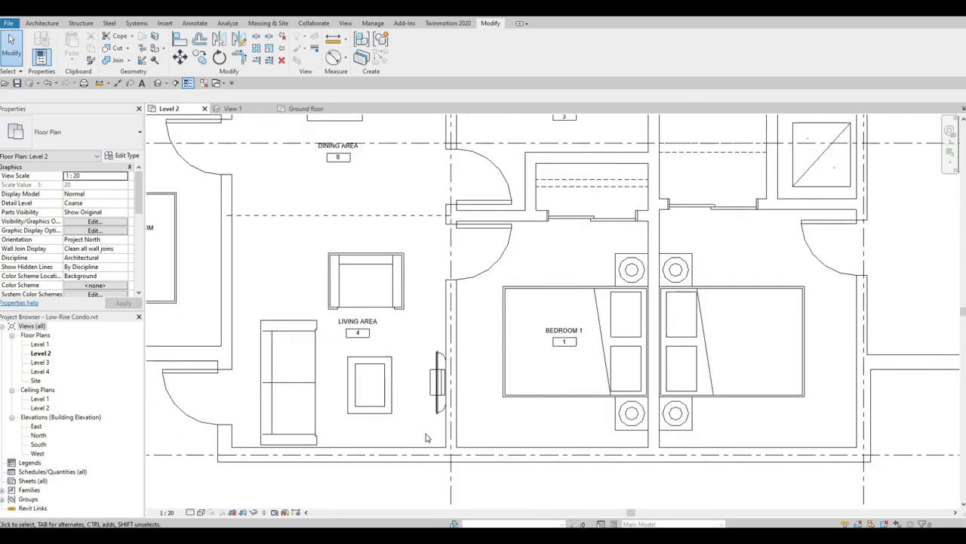
pyautogui.moveTo(429, 431); pyautogui.dragTo(293, 284)
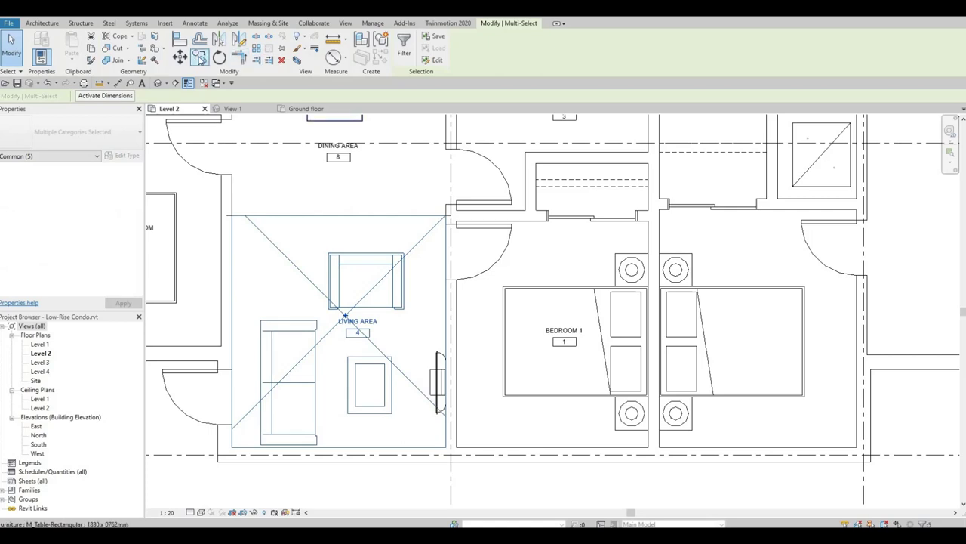
pyautogui.click(200, 60)
pyautogui.click(327, 342)
pyautogui.scroll(-2, 551, 285)
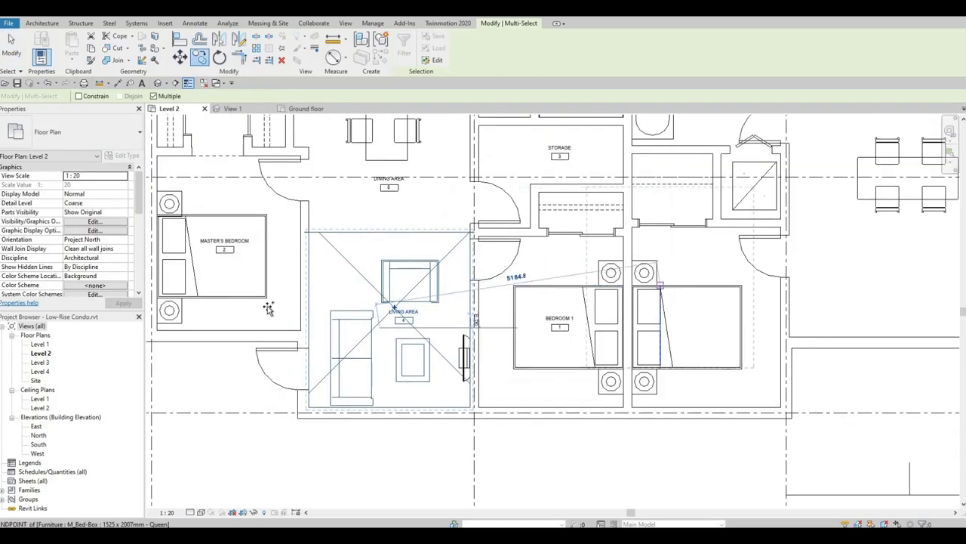
pyautogui.moveTo(268, 309); pyautogui.dragTo(121, 313, button='middle')
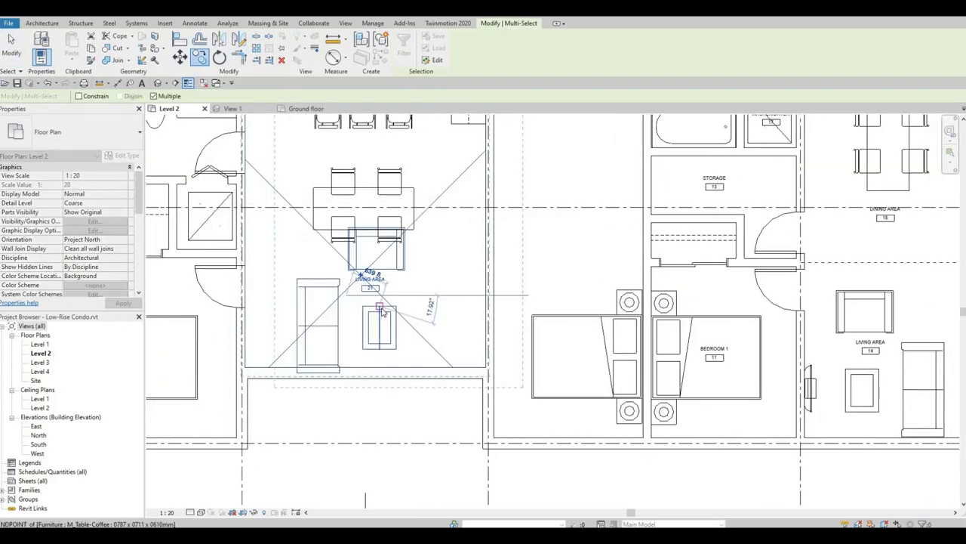
pyautogui.click(370, 283)
pyautogui.click(563, 184)
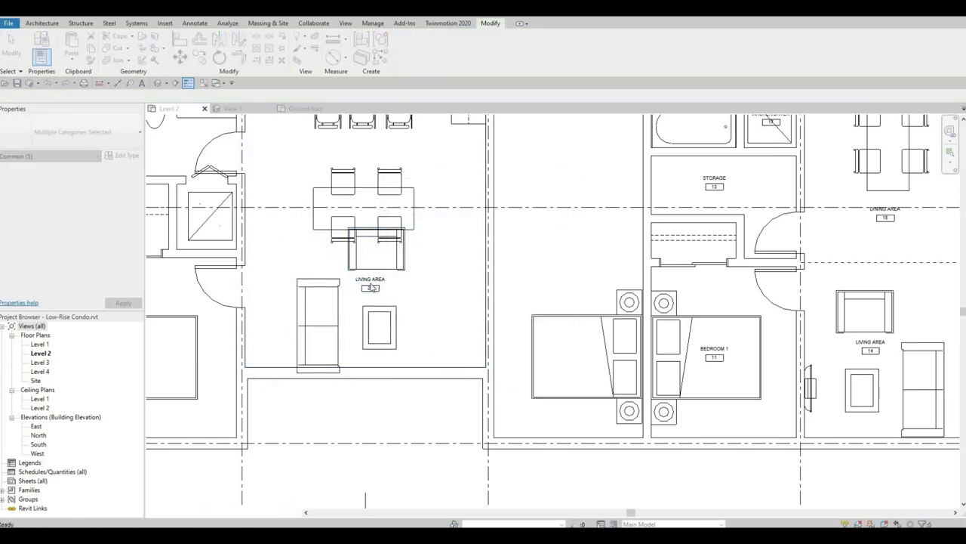
# Delete the copied living area room tag in the middle unit
pyautogui.click(373, 284)
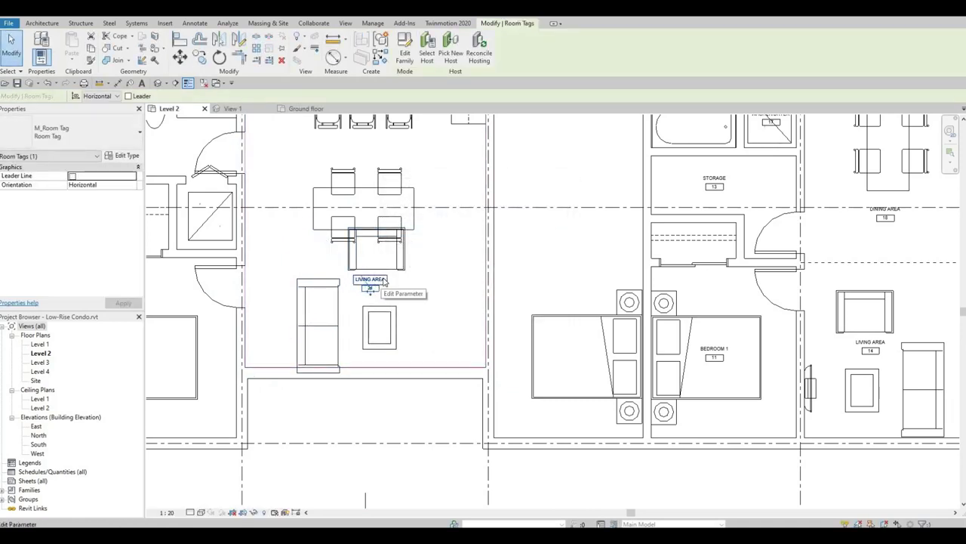
pyautogui.press('Escape')
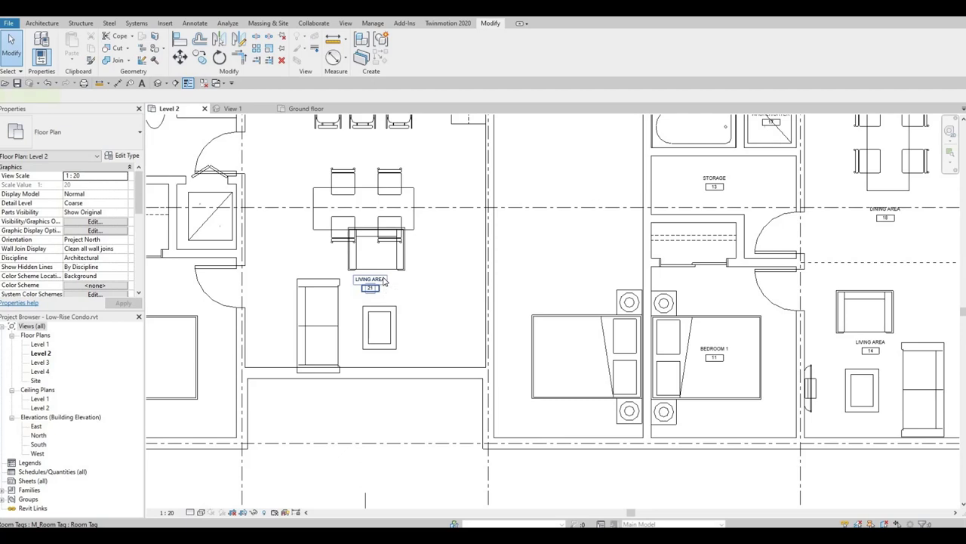
pyautogui.click(383, 281)
pyautogui.press('Delete')
pyautogui.click(377, 291)
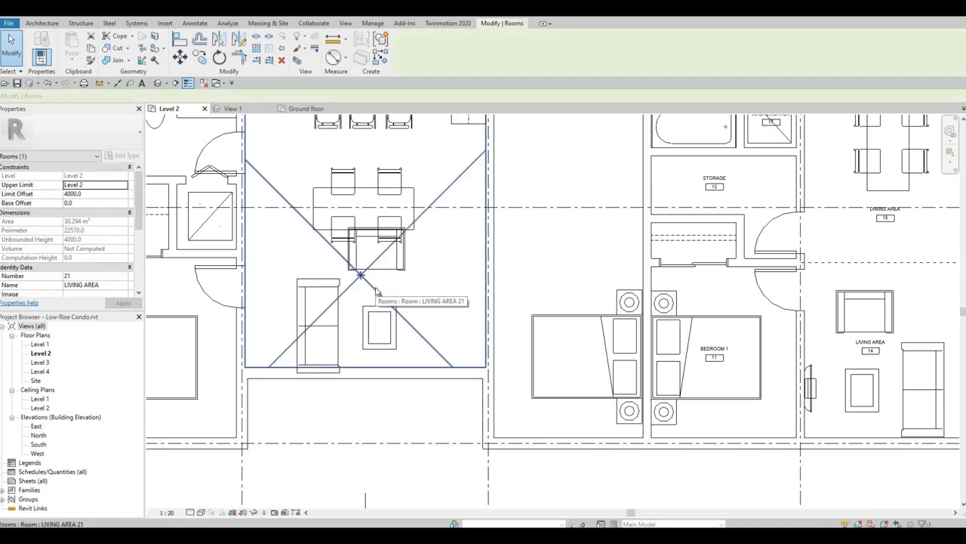
pyautogui.press('Escape')
# Delete the copied armchair between the middle unit's dining table and coffee table
pyautogui.click(379, 263)
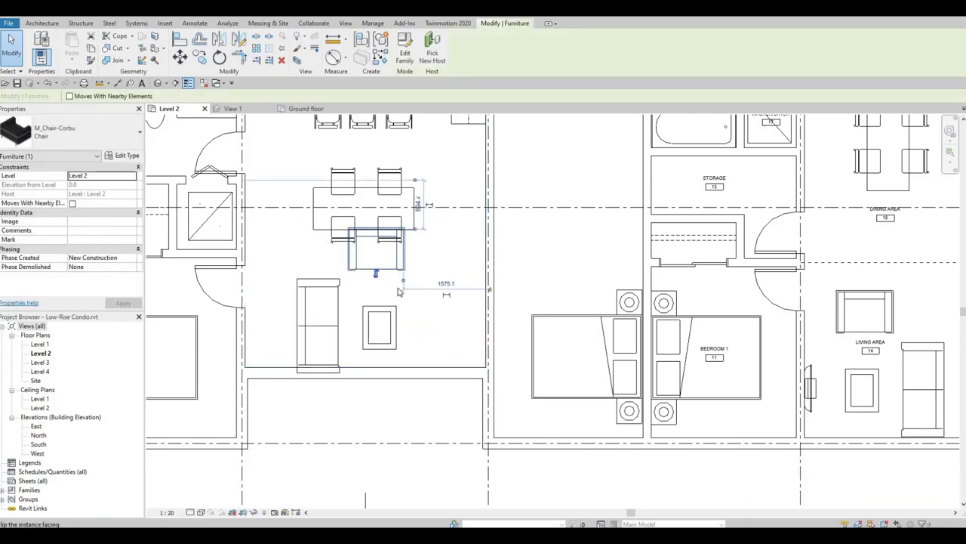
pyautogui.moveTo(403, 262); pyautogui.dragTo(402, 284)
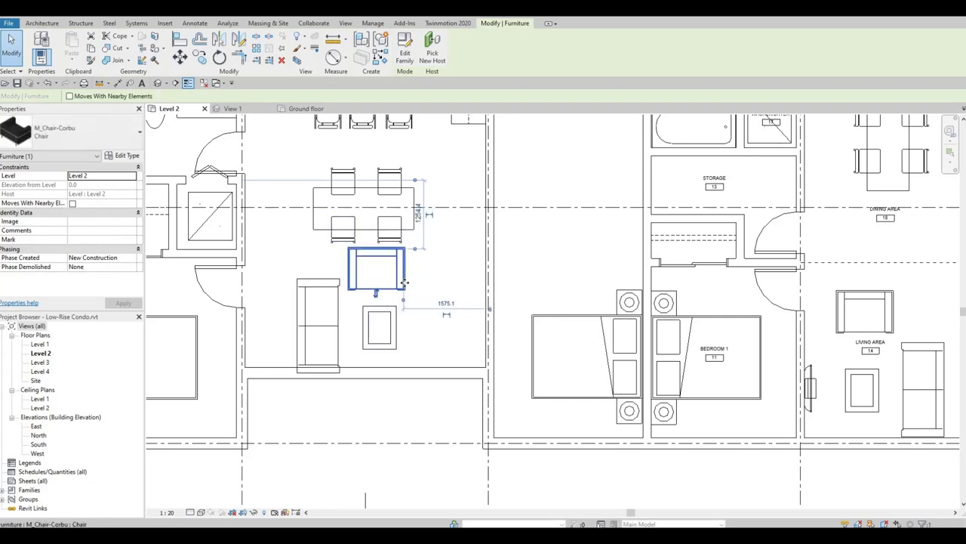
pyautogui.press('Delete')
# Nudge the middle unit's sofa up clear of the lower wall and left to about 789 mm from the left grid line
pyautogui.moveTo(304, 297); pyautogui.dragTo(339, 304, button='middle')
pyautogui.scroll(1, 339, 304)
pyautogui.scroll(-1, 339, 305)
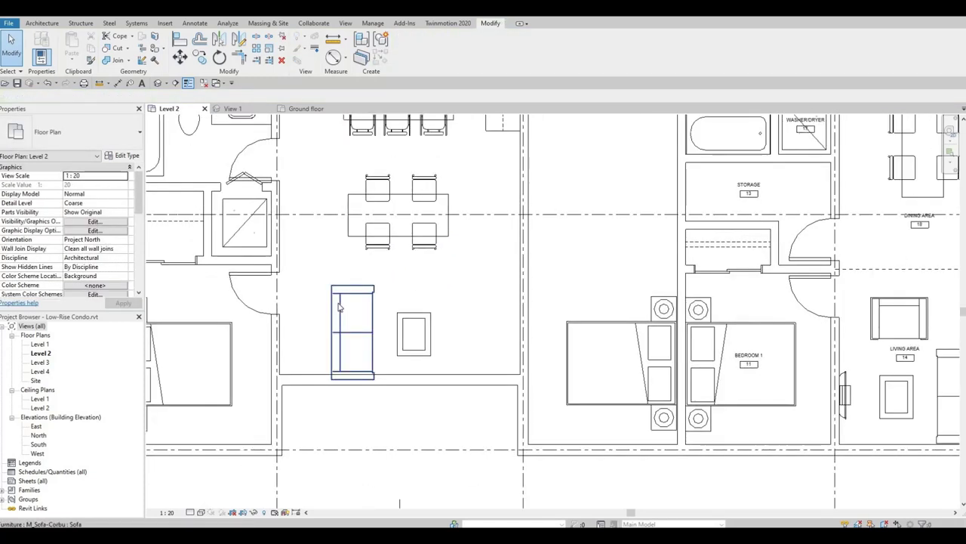
pyautogui.click(350, 306)
pyautogui.press('Left')
pyautogui.press('Left')
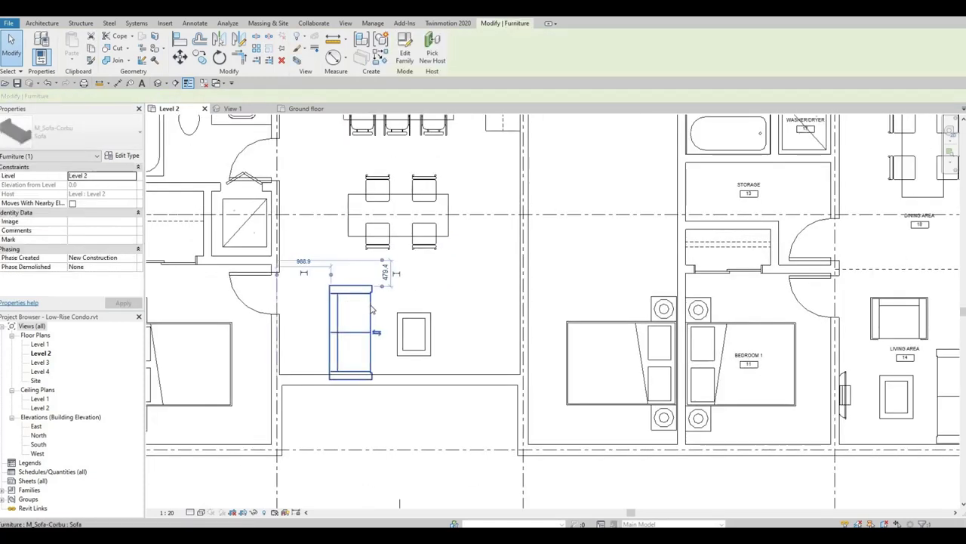
pyautogui.press('Up')
pyautogui.press('Up')
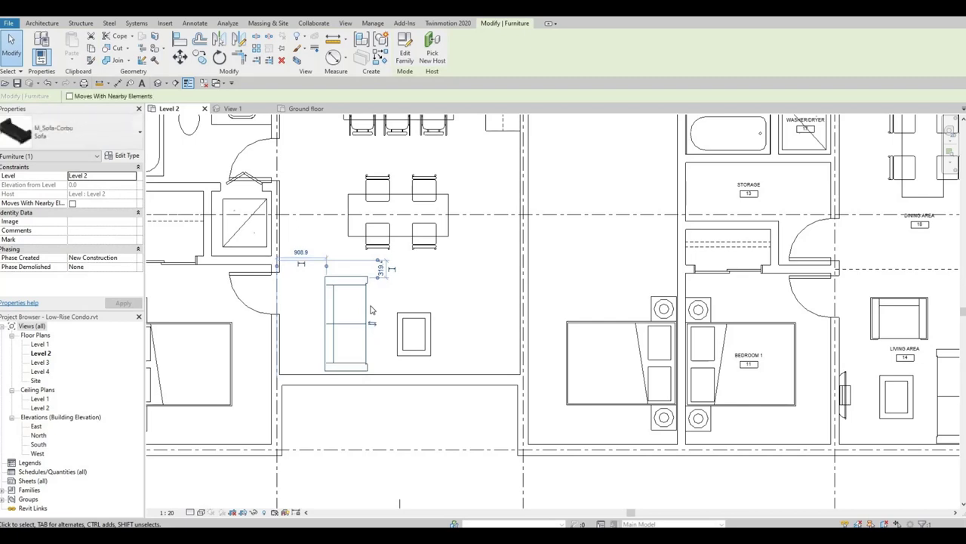
pyautogui.press('Left')
pyautogui.press('Left')
# Nudge the middle unit's coffee table up and right to about 908 mm above the lower wall and 2947 mm from the left grid line
pyautogui.click(423, 317)
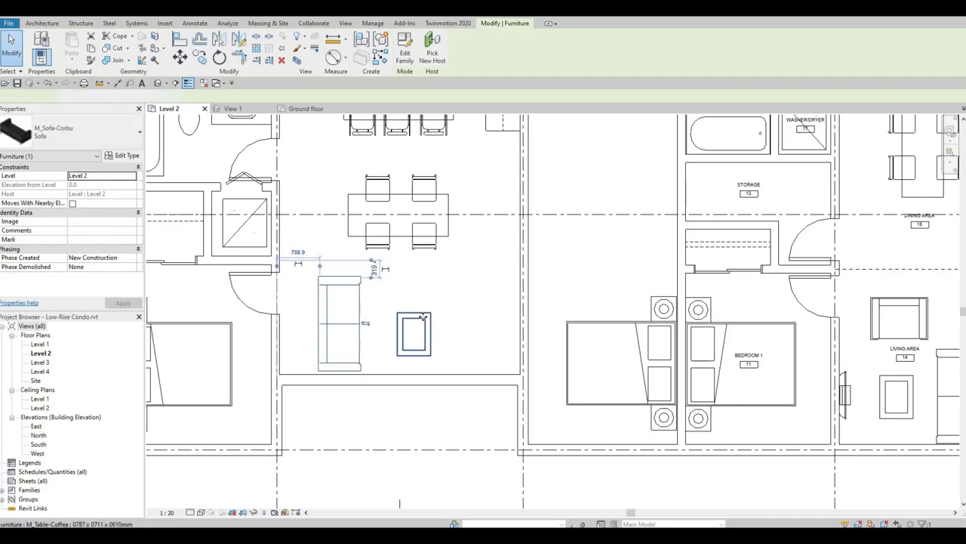
pyautogui.press('Left')
pyautogui.press('Left')
pyautogui.press('Left')
pyautogui.press('Left')
pyautogui.press('Left')
pyautogui.press('Up')
pyautogui.press('Up')
pyautogui.press('Up')
pyautogui.press('Up')
pyautogui.press('Right')
pyautogui.press('Right')
pyautogui.press('Right')
pyautogui.press('Right')
pyautogui.press('Right')
pyautogui.press('Right')
pyautogui.press('Right')
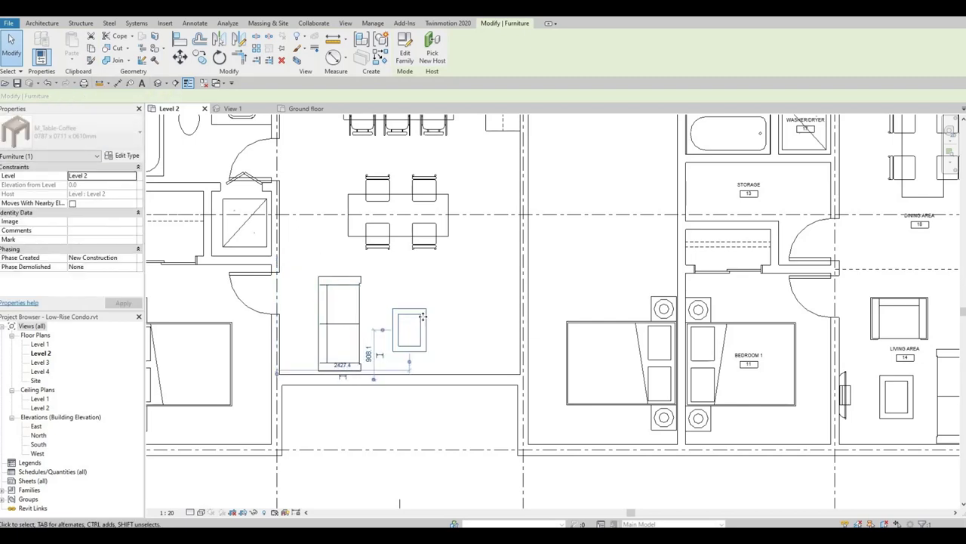
pyautogui.press('Right')
pyautogui.press('Right')
pyautogui.press('Right')
pyautogui.press('Right')
pyautogui.press('Right')
pyautogui.press('Right')
pyautogui.press('Right')
pyautogui.press('Right')
pyautogui.press('Right')
pyautogui.press('Right')
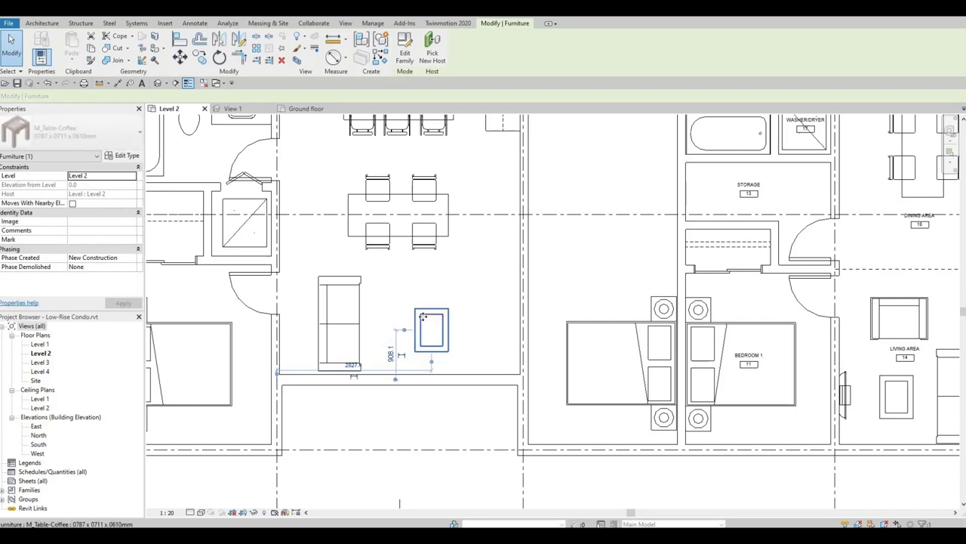
# Nudge the sofa right toward the coffee table, about 1189 mm from the left grid line
pyautogui.click(362, 314)
pyautogui.press('Right')
pyautogui.press('Right')
pyautogui.press('Right')
pyautogui.press('Right')
pyautogui.press('Right')
pyautogui.press('Right')
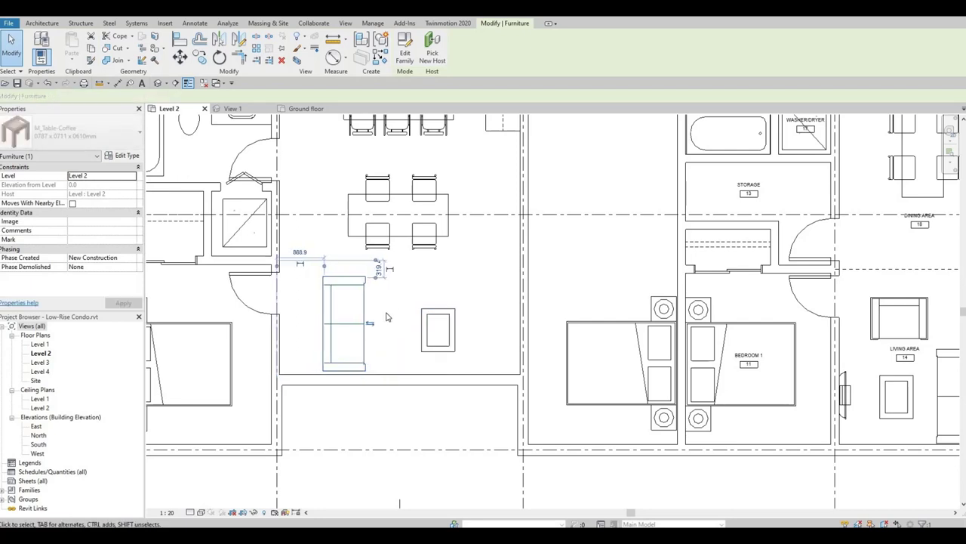
pyautogui.press('Right')
pyautogui.press('Right')
pyautogui.press('Right')
pyautogui.press('Right')
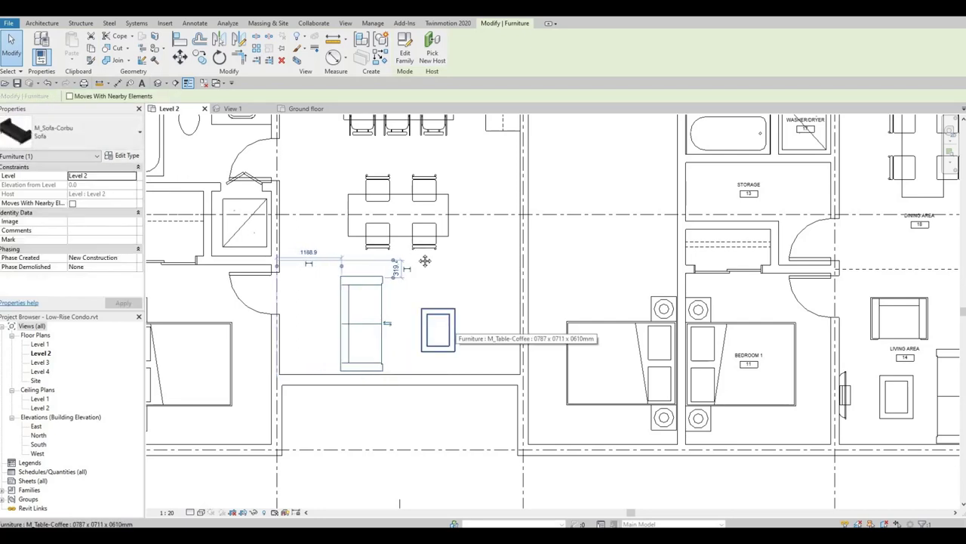
# Shift the dining table and its four chairs slightly down, and move the coffee table to about 788 mm above the lower wall
pyautogui.moveTo(380, 215); pyautogui.dragTo(391, 261, button='middle')
pyautogui.moveTo(349, 234); pyautogui.dragTo(475, 338)
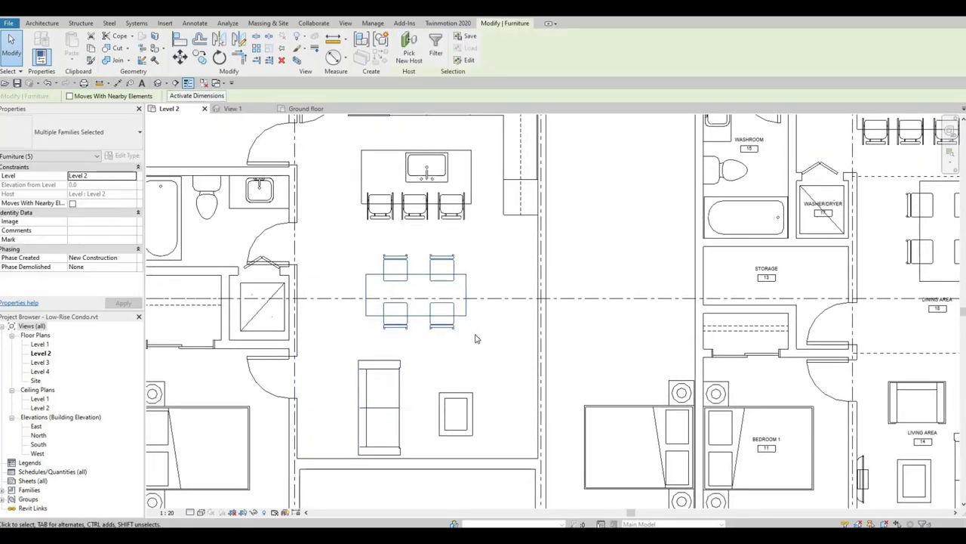
pyautogui.click(460, 396)
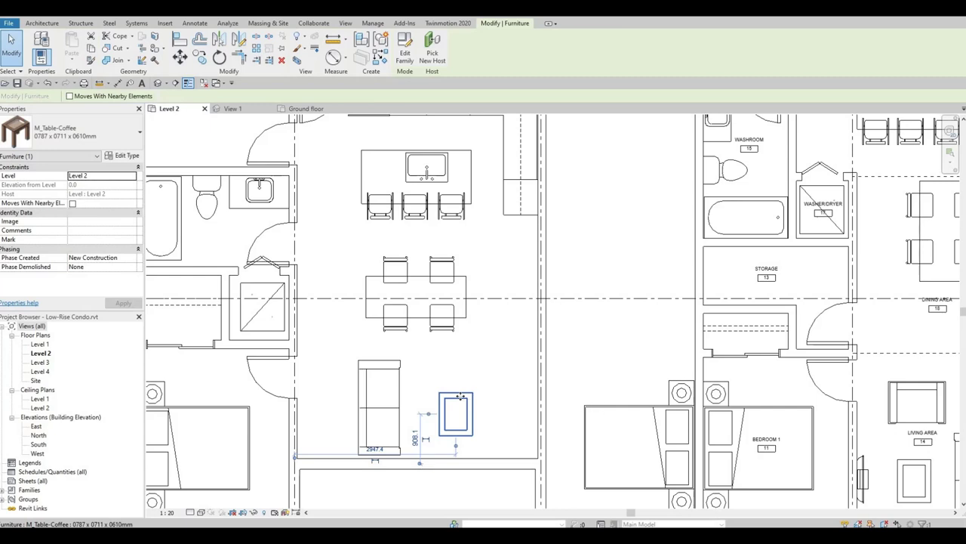
pyautogui.moveTo(460, 396); pyautogui.dragTo(458, 401)
# Change the coffee table's type to 0915 x 1830 x 0457mm and rotate it 90° so it runs parallel to the sofa
pyautogui.click(76, 132)
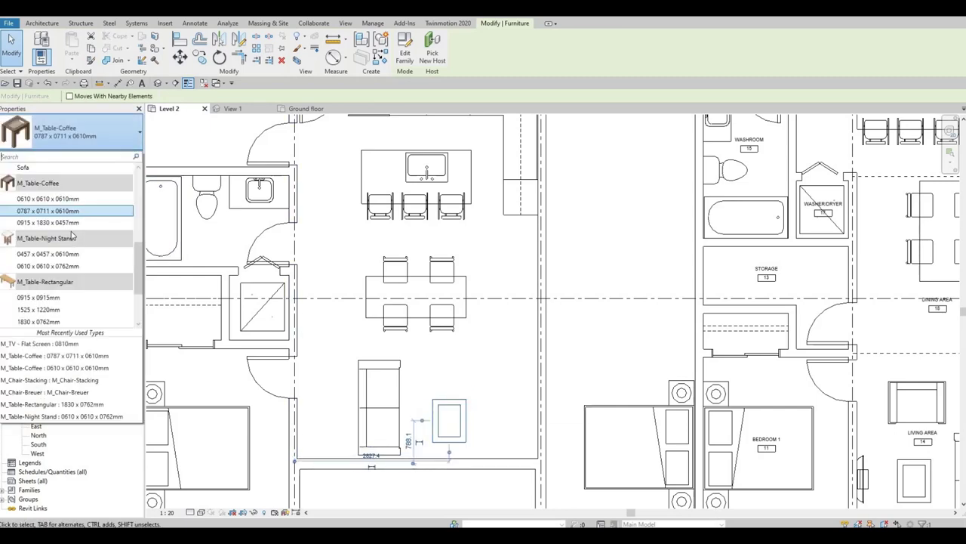
pyautogui.click(79, 225)
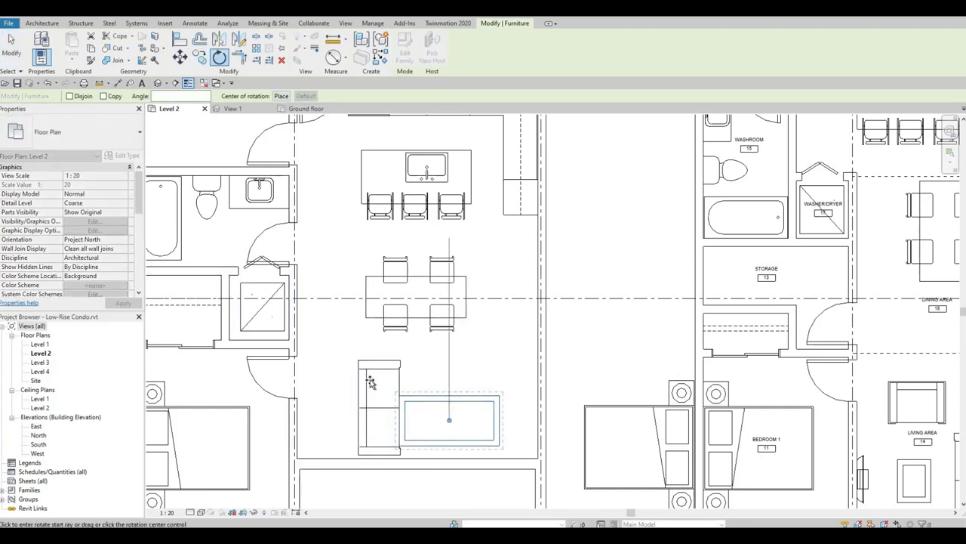
pyautogui.click(449, 330)
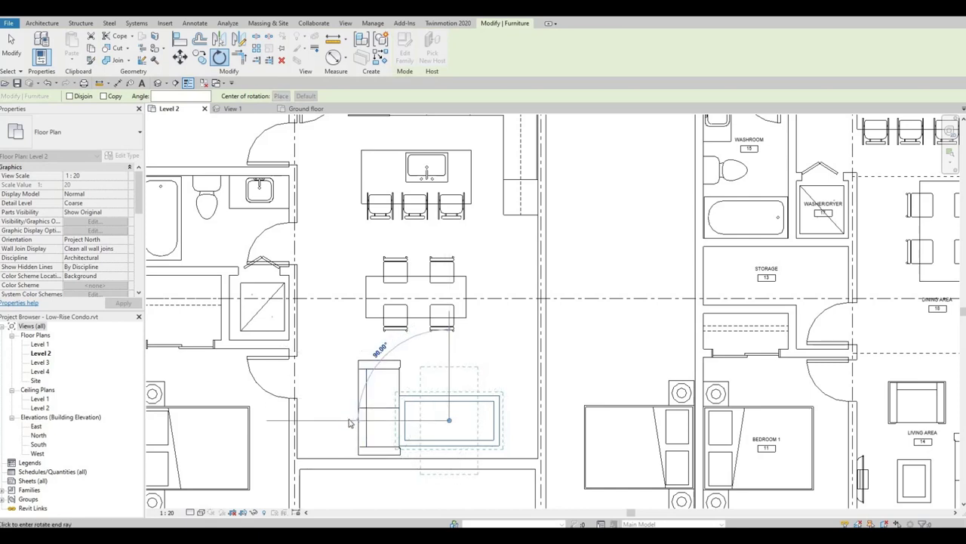
pyautogui.click(350, 423)
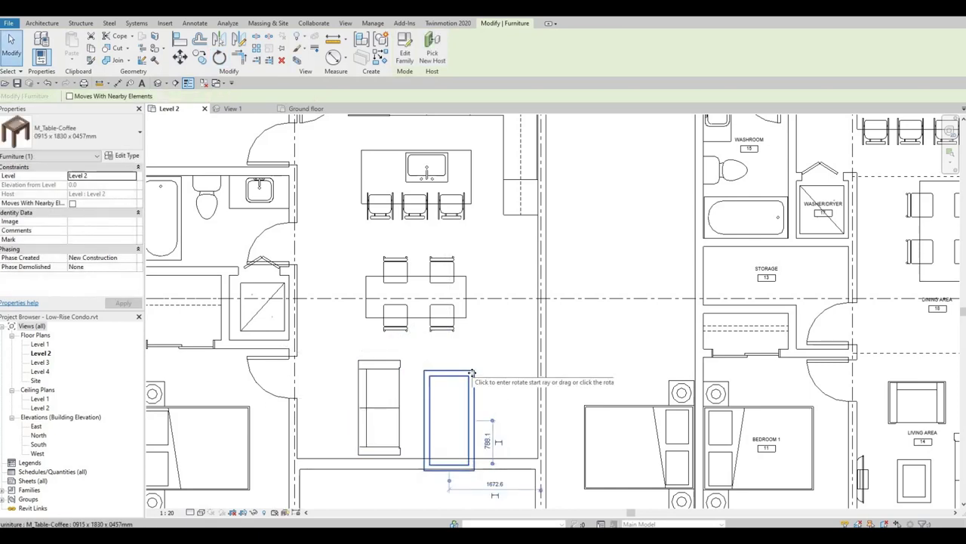
# Nudge the rotated coffee table up and right beside the sofa, to about 1068 mm above the lower wall
pyautogui.press('Up')
pyautogui.press('Up')
pyautogui.press('Up')
pyautogui.press('Up')
pyautogui.press('Up')
pyautogui.press('Up')
pyautogui.press('Right')
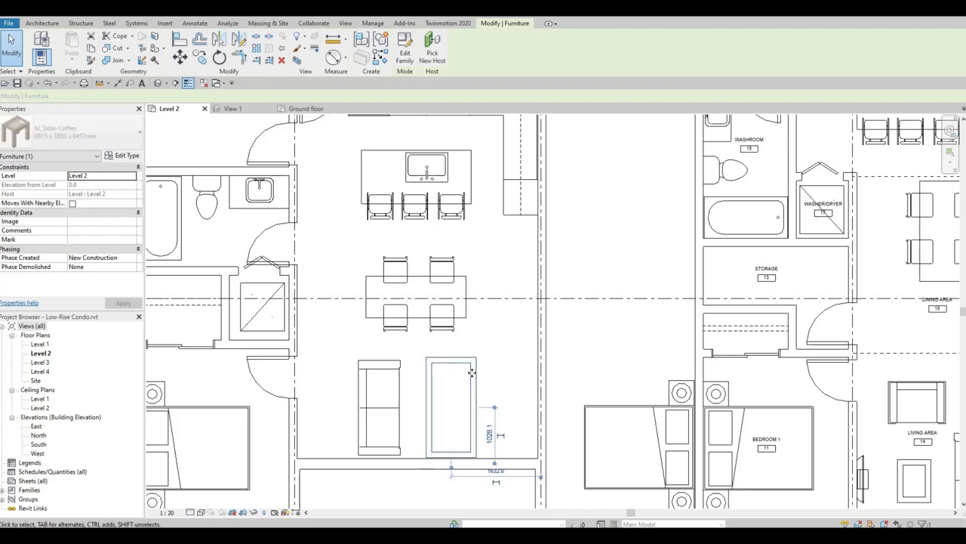
pyautogui.click(471, 371)
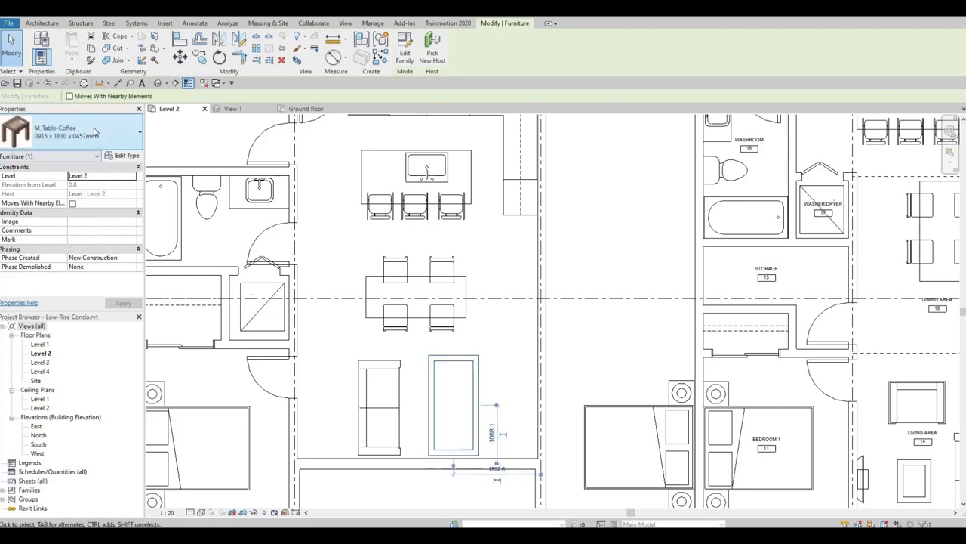
pyautogui.click(404, 362)
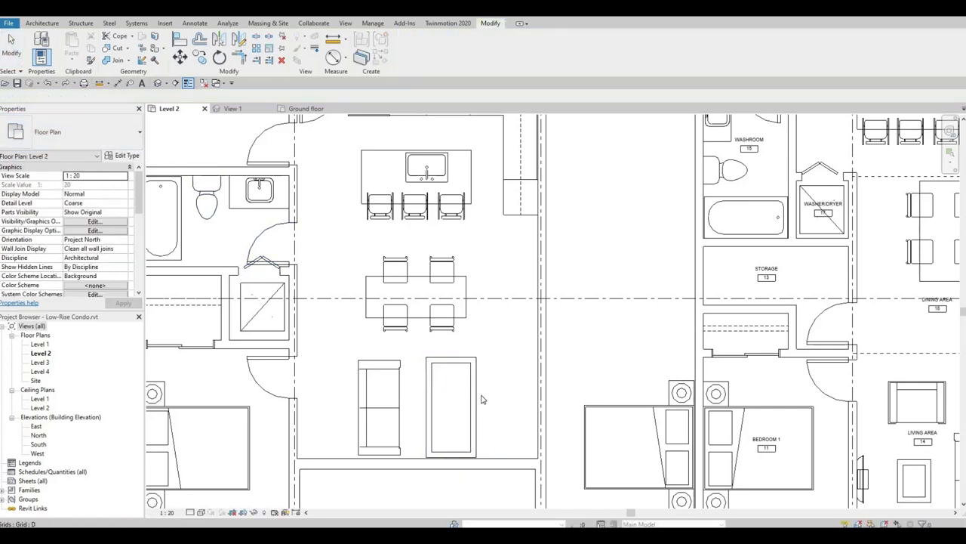
# Undo the coffee table's nudges, rotation and type change
pyautogui.hotkey('ctrl', 'z')
pyautogui.hotkey('ctrl', 'z')
pyautogui.hotkey('ctrl', 'z')
pyautogui.hotkey('ctrl', 'z')
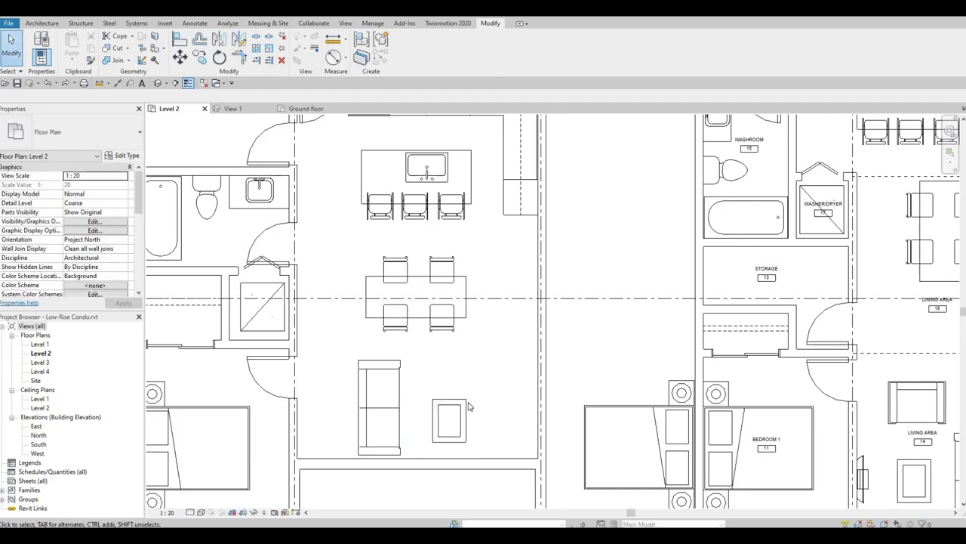
# Reposition the coffee table about 908 mm above the lower wall and 2887 mm from the left grid line
pyautogui.click(468, 407)
pyautogui.moveTo(469, 408); pyautogui.dragTo(466, 402)
pyautogui.press('Down')
pyautogui.press('Right')
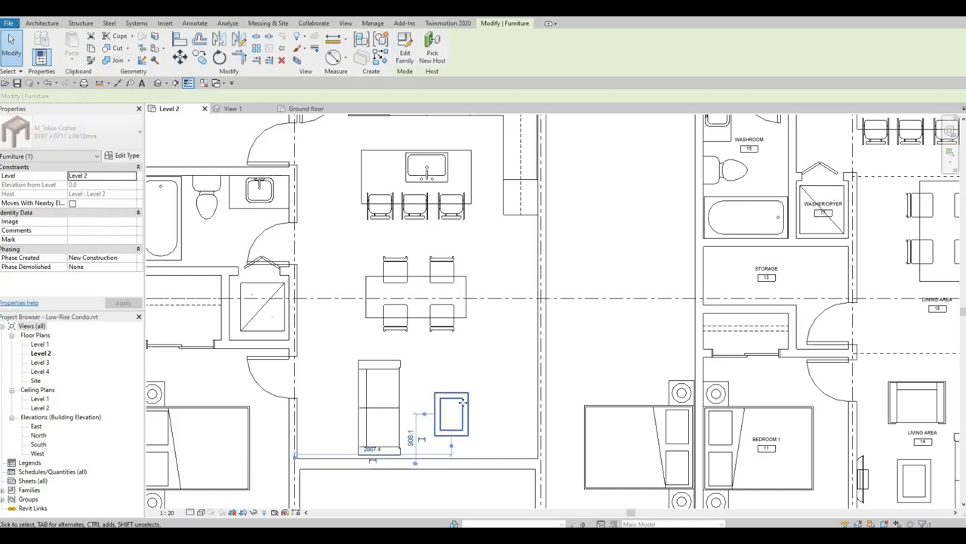
# Copy the flat-screen TV from the neighbouring unit's living area to the middle unit's right wall, facing the coffee table
pyautogui.moveTo(183, 409); pyautogui.dragTo(255, 371, button='middle')
pyautogui.scroll(-1, 260, 393)
pyautogui.moveTo(259, 403); pyautogui.dragTo(592, 349, button='middle')
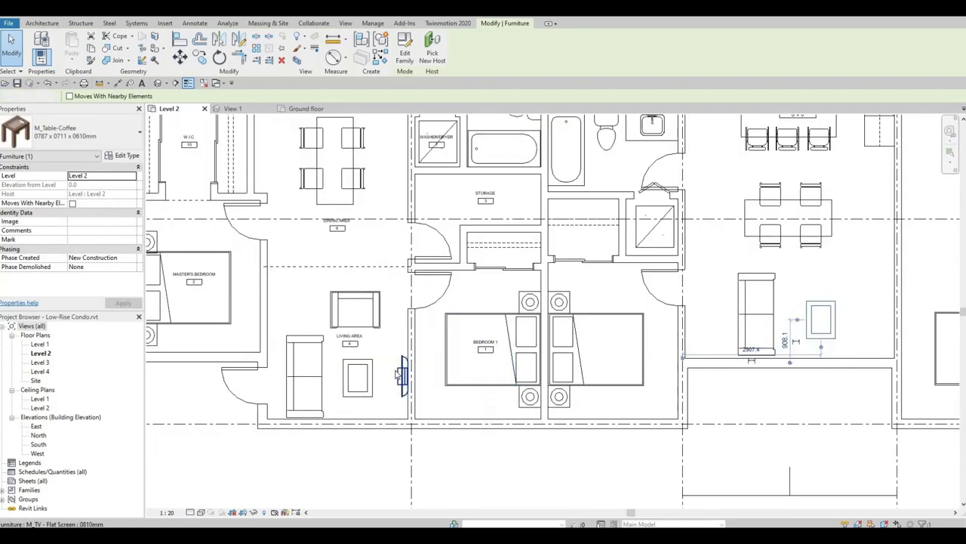
pyautogui.press('Escape')
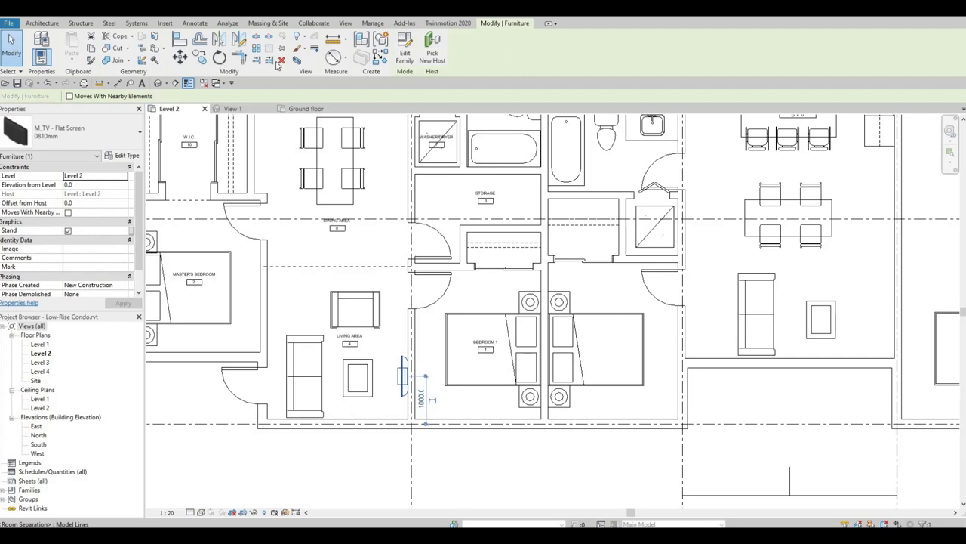
pyautogui.press('c')
pyautogui.press('o')
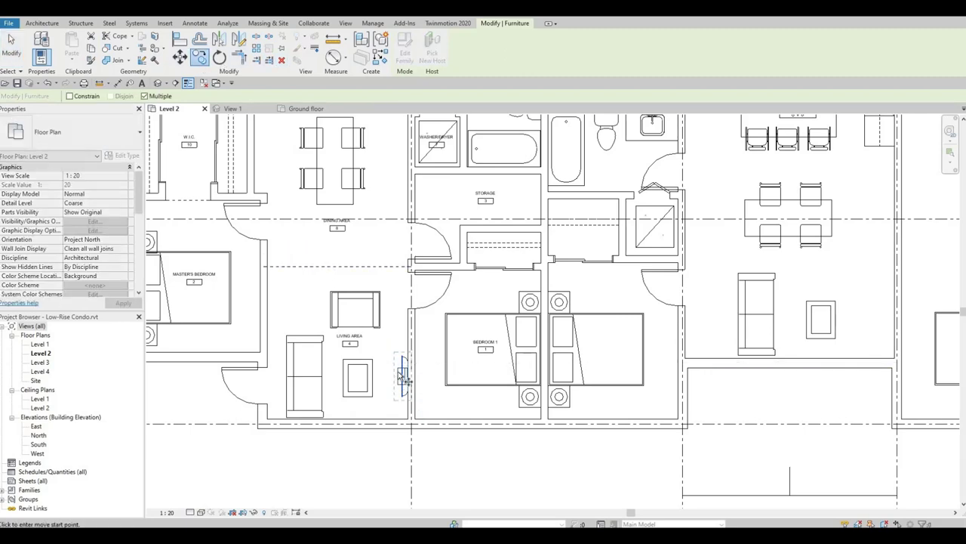
pyautogui.moveTo(691, 311); pyautogui.dragTo(406, 320, button='middle')
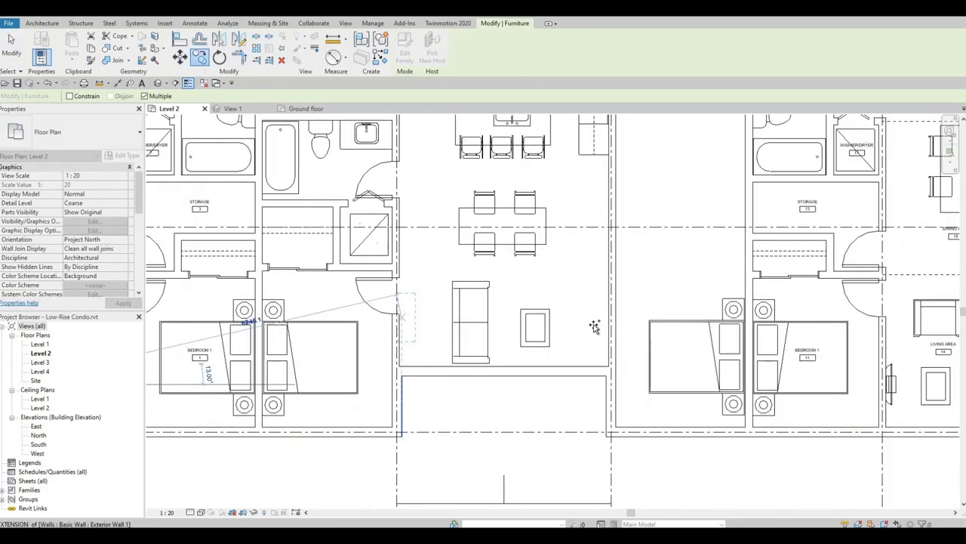
pyautogui.click(591, 329)
pyautogui.press('Escape')
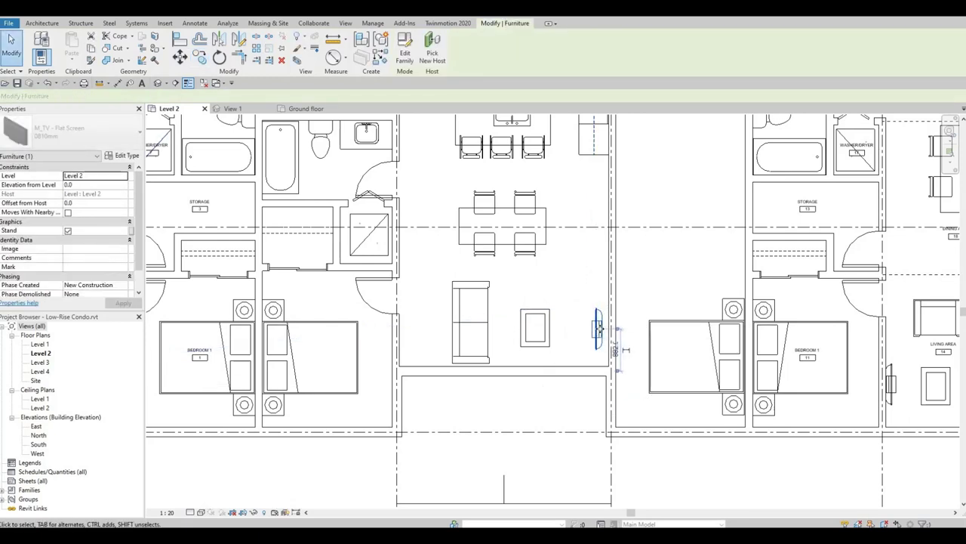
# Shift the coffee table right to about 3187 mm and the sofa to about 1429 mm from the middle unit's left grid line
pyautogui.moveTo(547, 339); pyautogui.dragTo(558, 335)
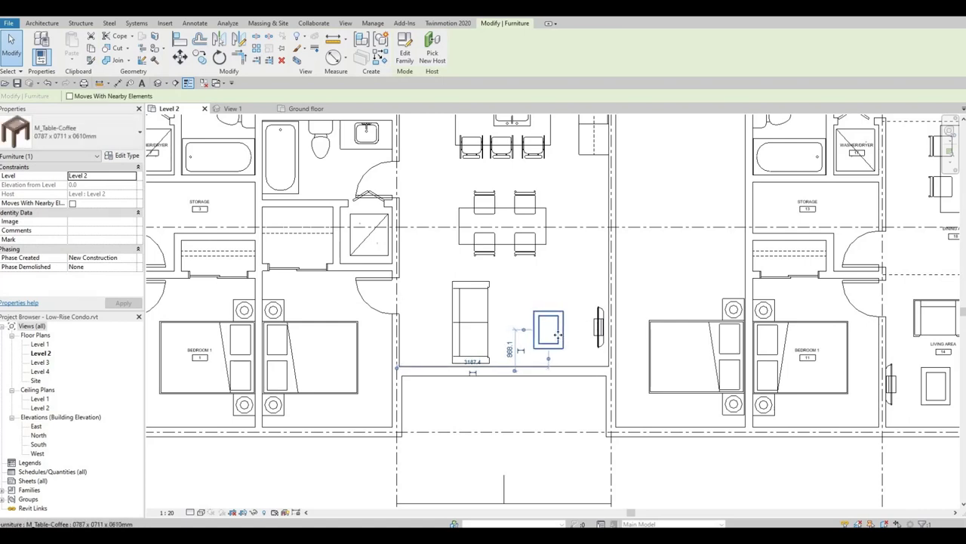
pyautogui.moveTo(489, 323); pyautogui.dragTo(504, 325)
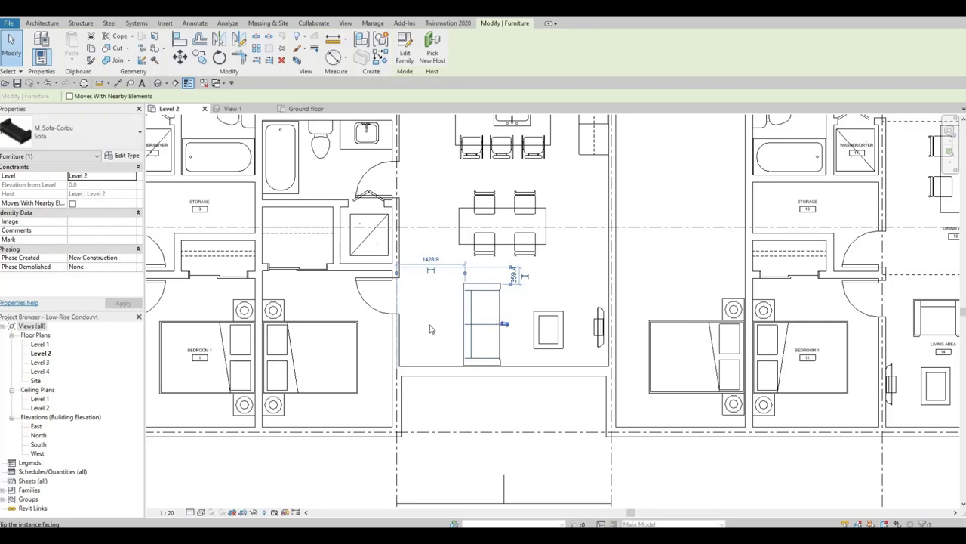
# Copy the Corbu armchair from the neighbouring unit's living area to just above the coffee table in the middle unit
pyautogui.scroll(1, 352, 340)
pyautogui.moveTo(352, 340); pyautogui.dragTo(701, 332, button='middle')
pyautogui.scroll(-1, 701, 332)
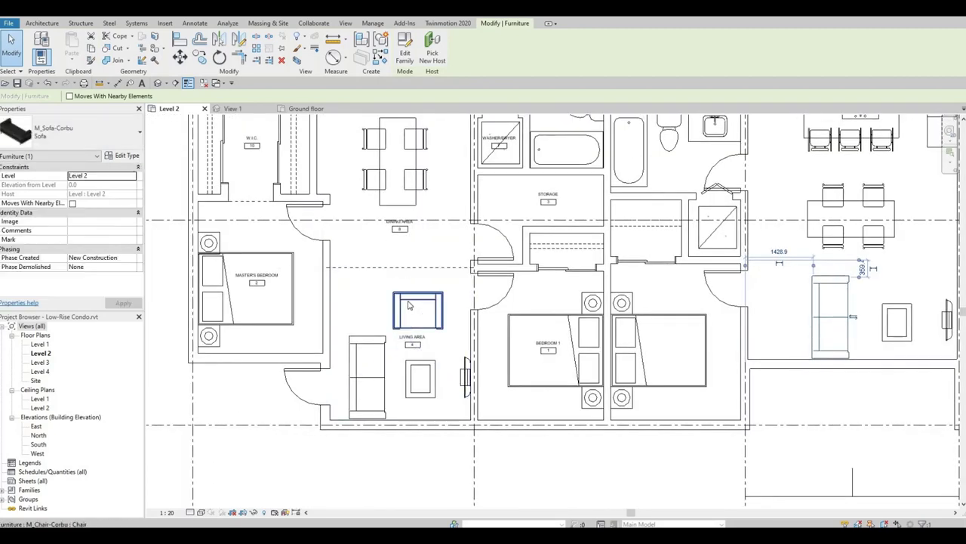
pyautogui.click(410, 305)
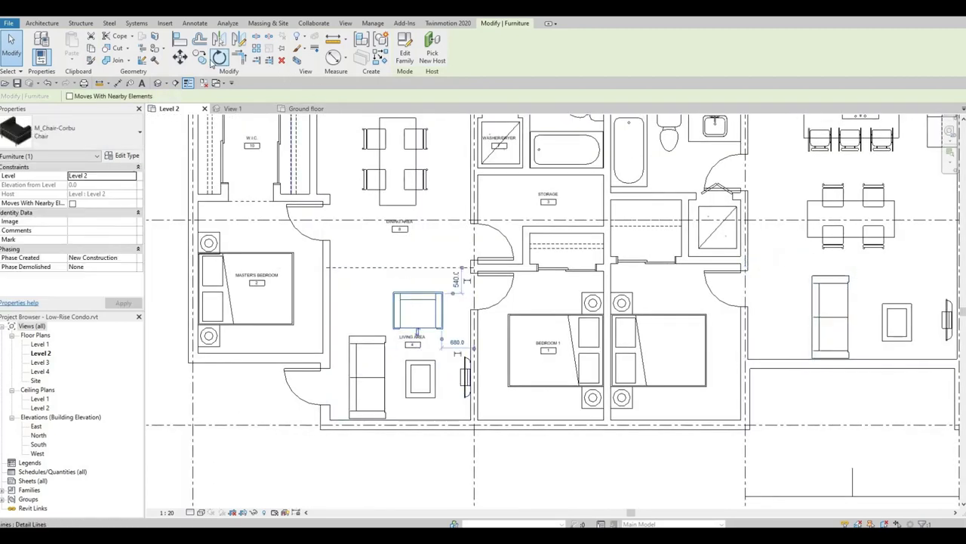
pyautogui.click(199, 57)
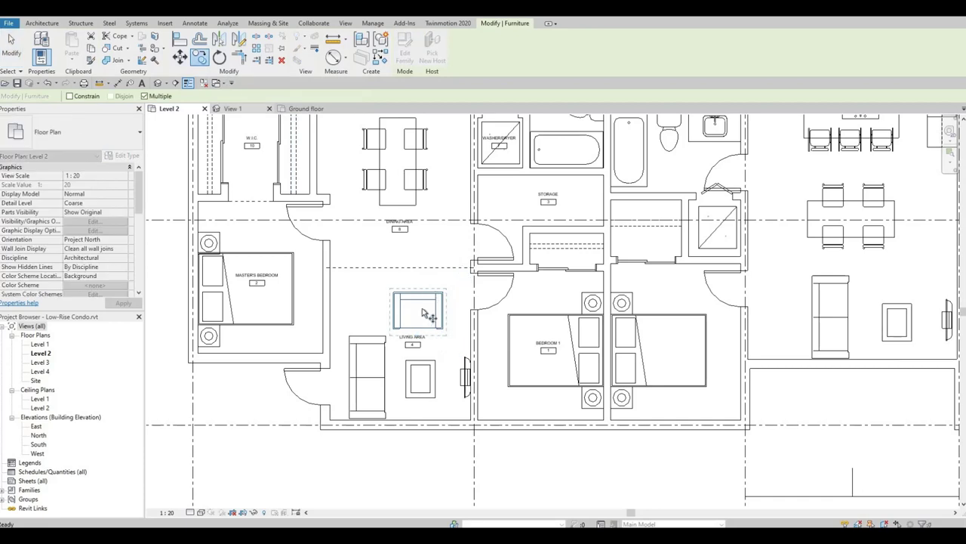
pyautogui.click(420, 292)
pyautogui.moveTo(850, 270); pyautogui.dragTo(417, 256, button='middle')
pyautogui.scroll(1, 417, 256)
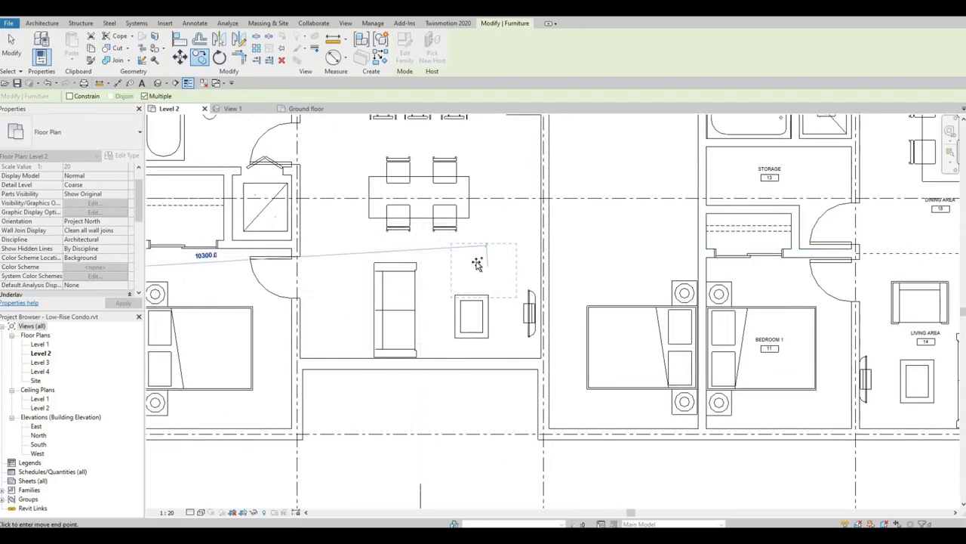
pyautogui.click(475, 261)
pyautogui.scroll(1, 472, 292)
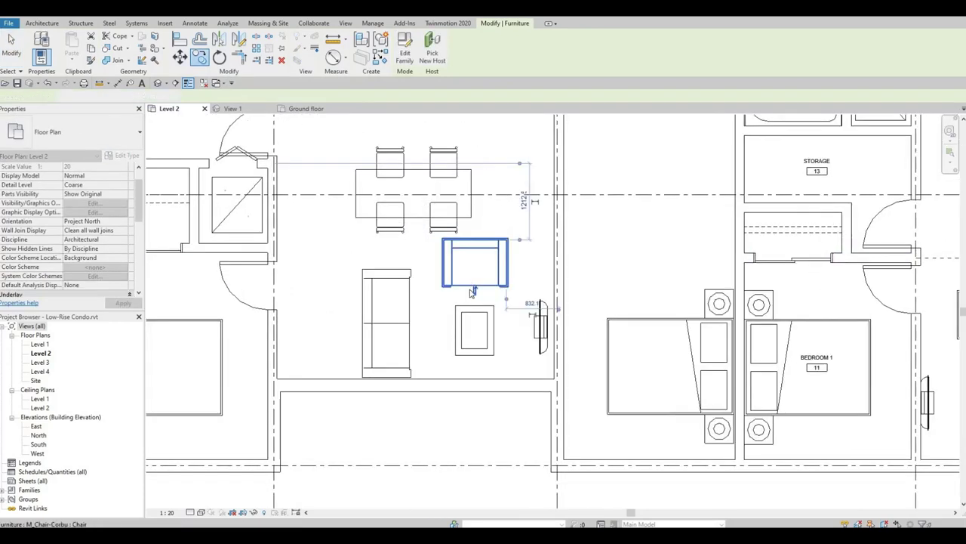
pyautogui.scroll(-1, 472, 292)
pyautogui.press('Escape')
# Move the coffee table and the TV slightly down toward the living area's lower wall
pyautogui.click(471, 303)
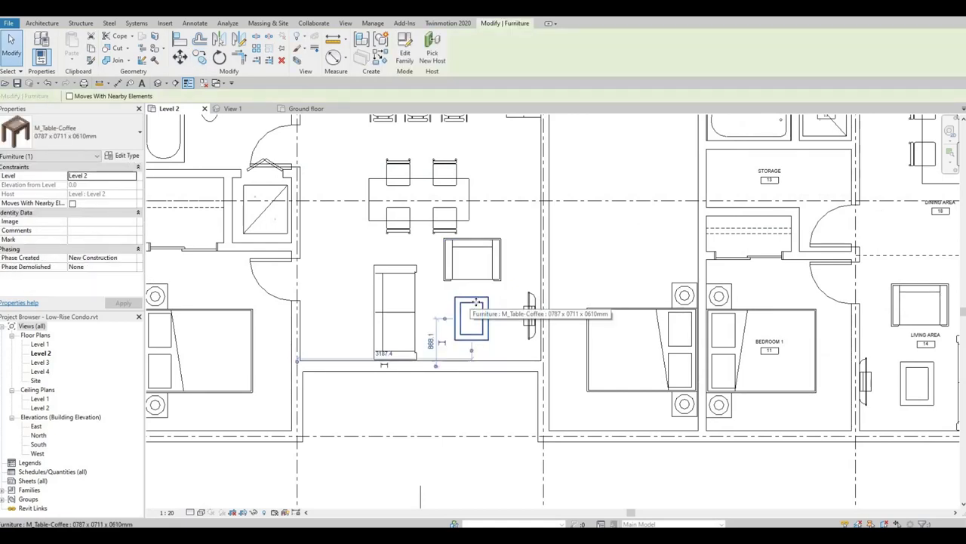
pyautogui.click(528, 313)
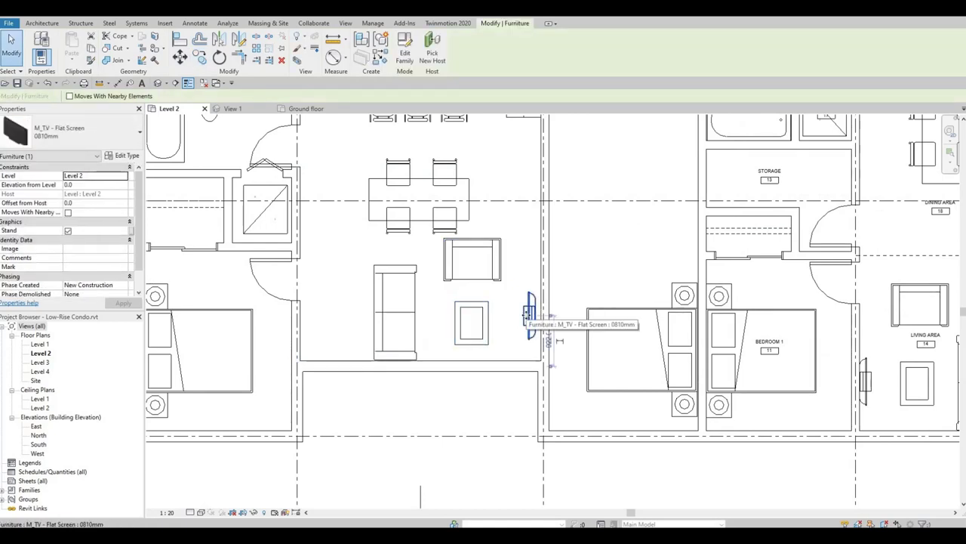
pyautogui.moveTo(527, 316); pyautogui.dragTo(527, 318)
pyautogui.click(496, 292)
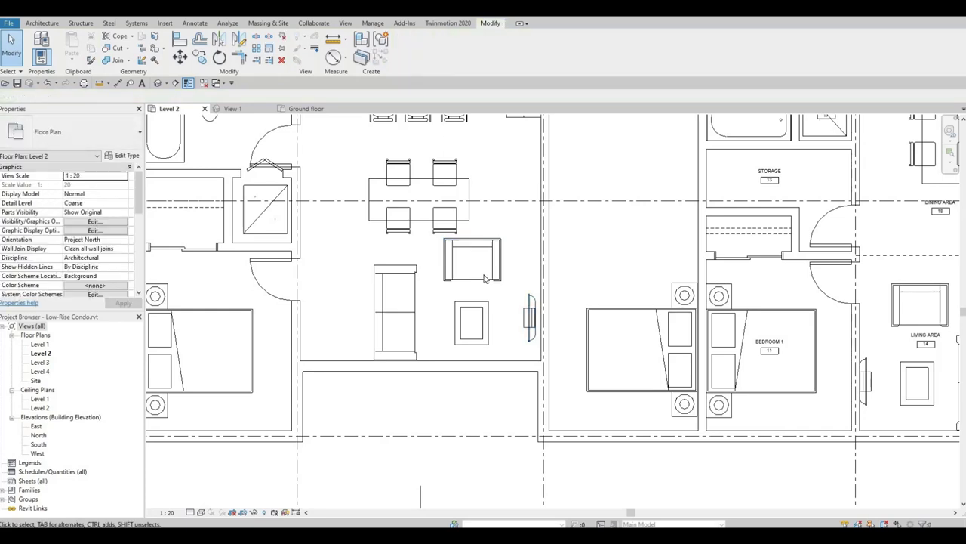
# Nudge the armchair left and down, to about 872 mm from the living area's right grid line
pyautogui.click(480, 281)
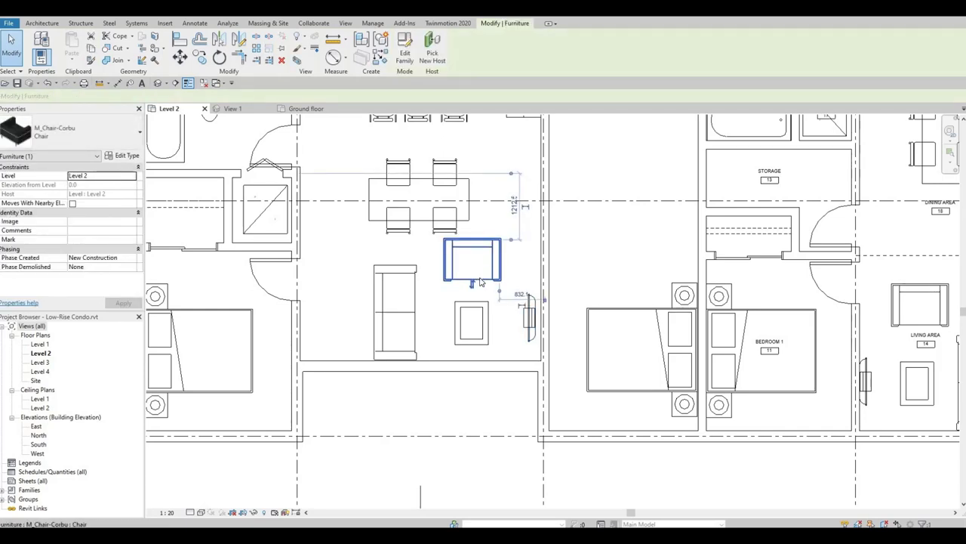
pyautogui.press('Left')
pyautogui.press('Left')
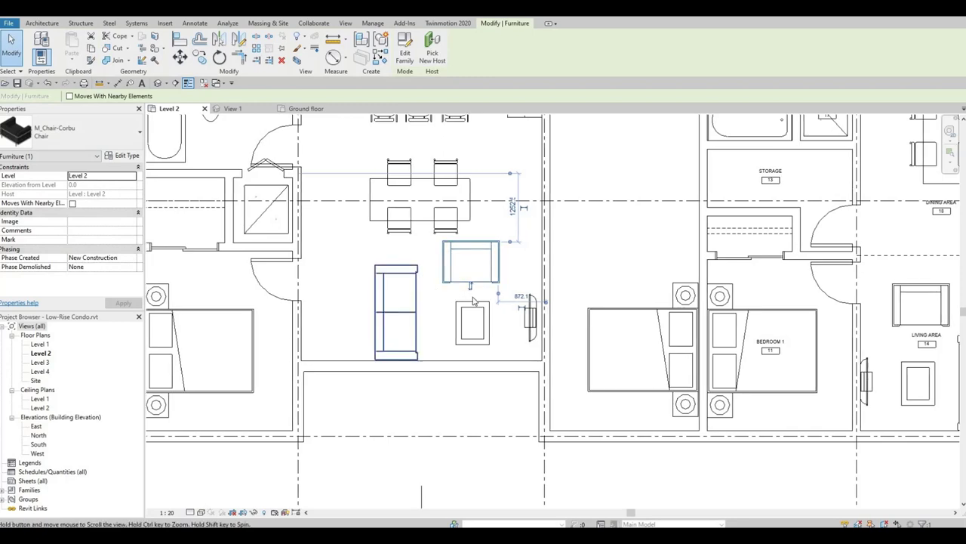
pyautogui.moveTo(436, 281); pyautogui.dragTo(487, 347, button='middle')
pyautogui.press('Escape')
pyautogui.scroll(-1, 474, 297)
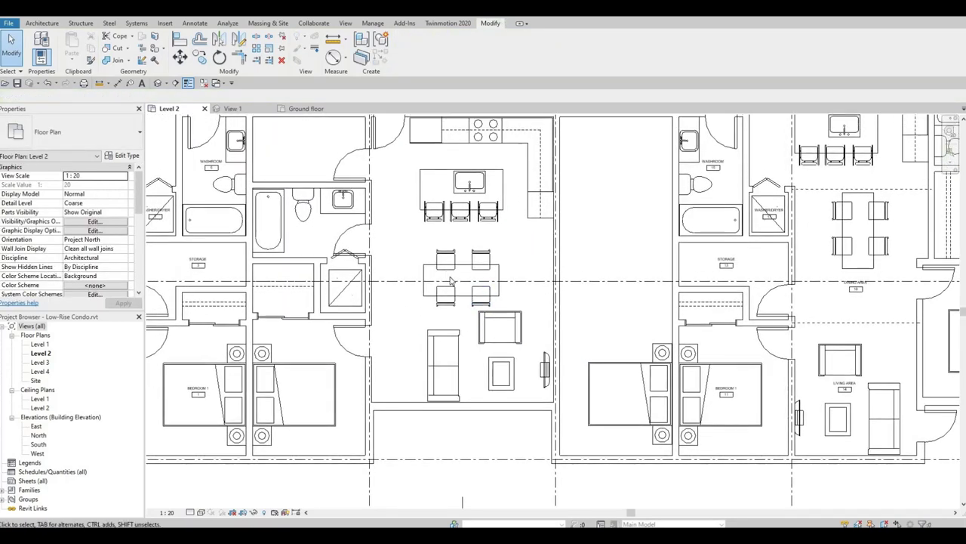
# Nudge the dining table and its four chairs slightly up, away from the armchair
pyautogui.moveTo(415, 240); pyautogui.dragTo(506, 322)
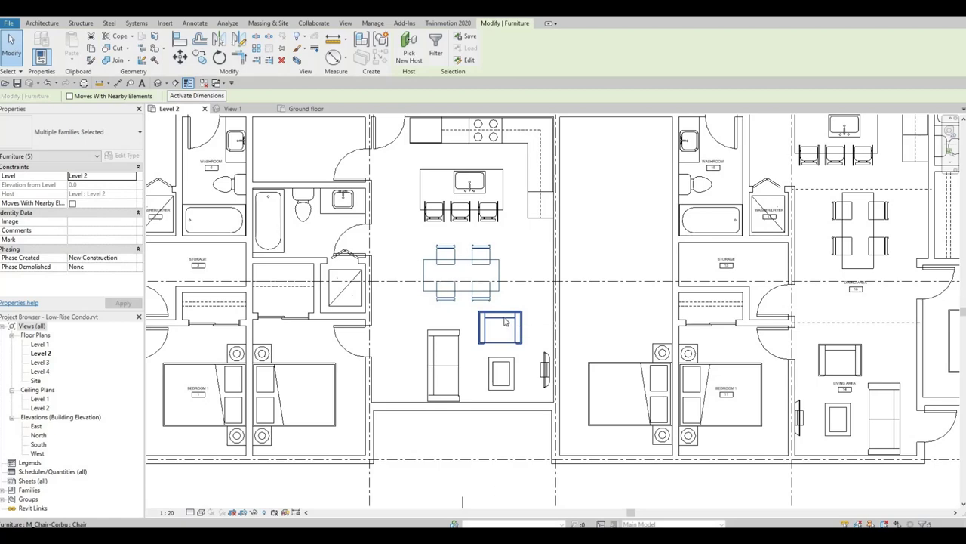
pyautogui.press('Escape')
# Nudge the armchair left to about 912 mm from the right grid line and the sofa right to about 1469 mm from the left one
pyautogui.moveTo(506, 322); pyautogui.dragTo(485, 304, button='middle')
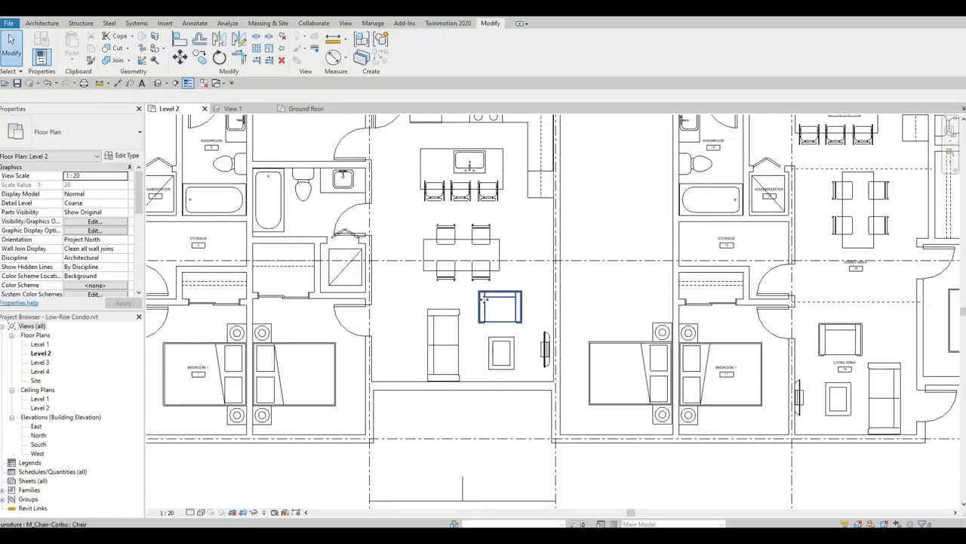
pyautogui.click(484, 302)
pyautogui.press('Left')
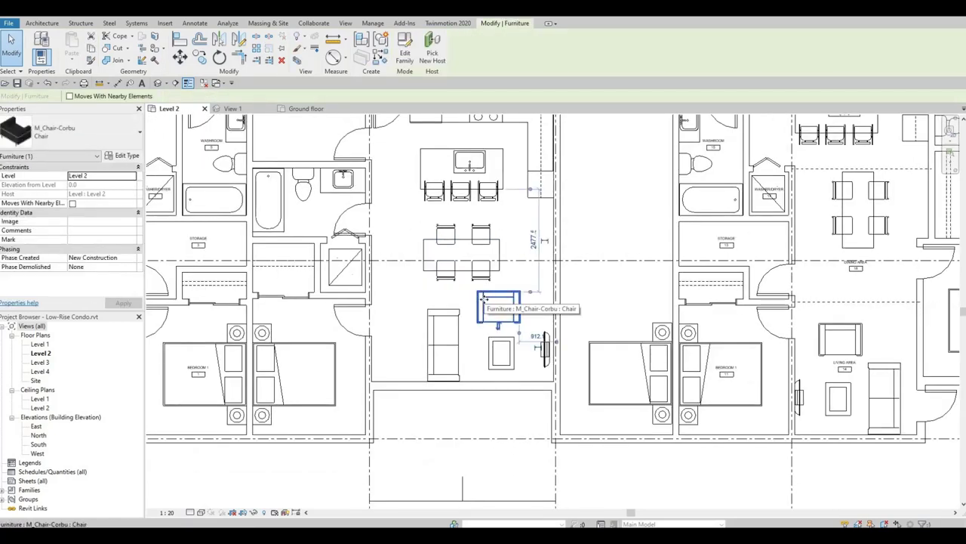
pyautogui.press('Escape')
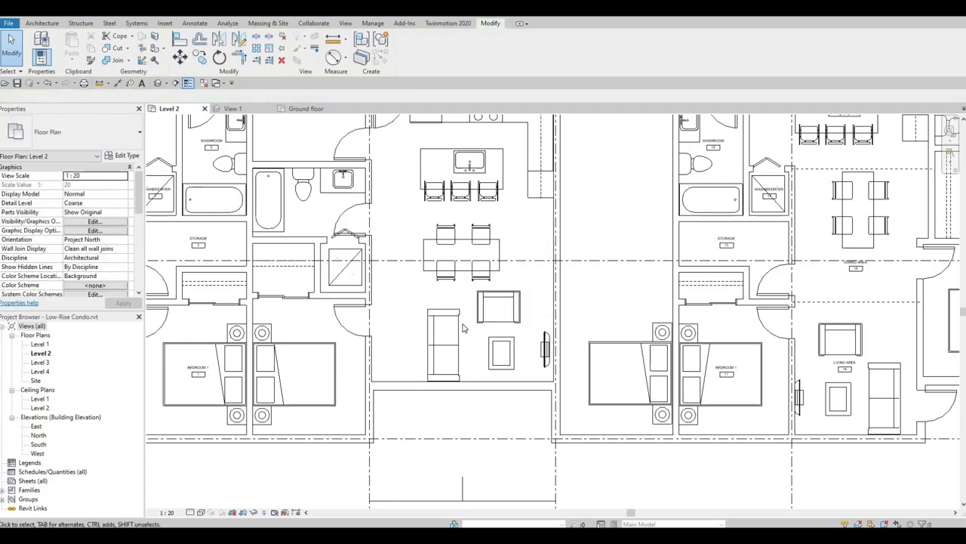
pyautogui.click(462, 327)
pyautogui.press('Right')
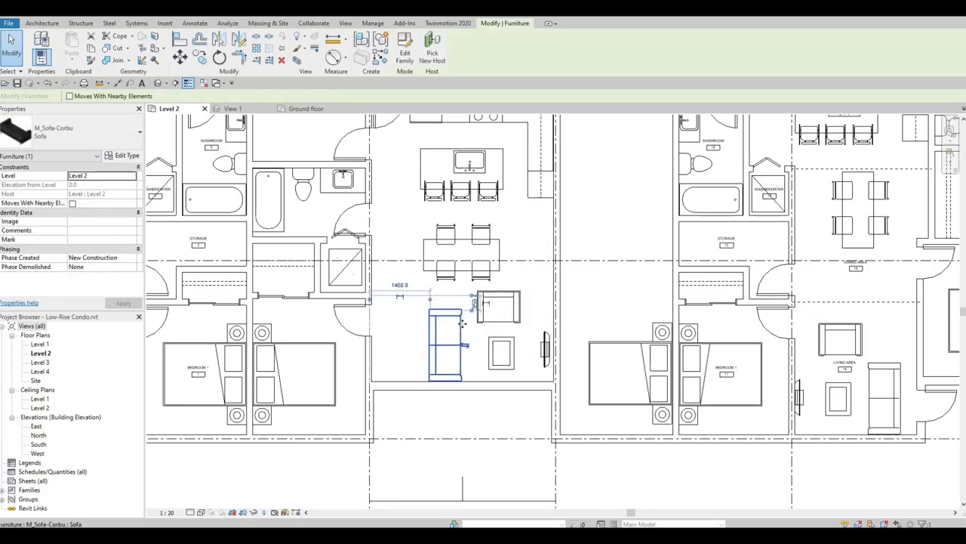
pyautogui.press('Escape')
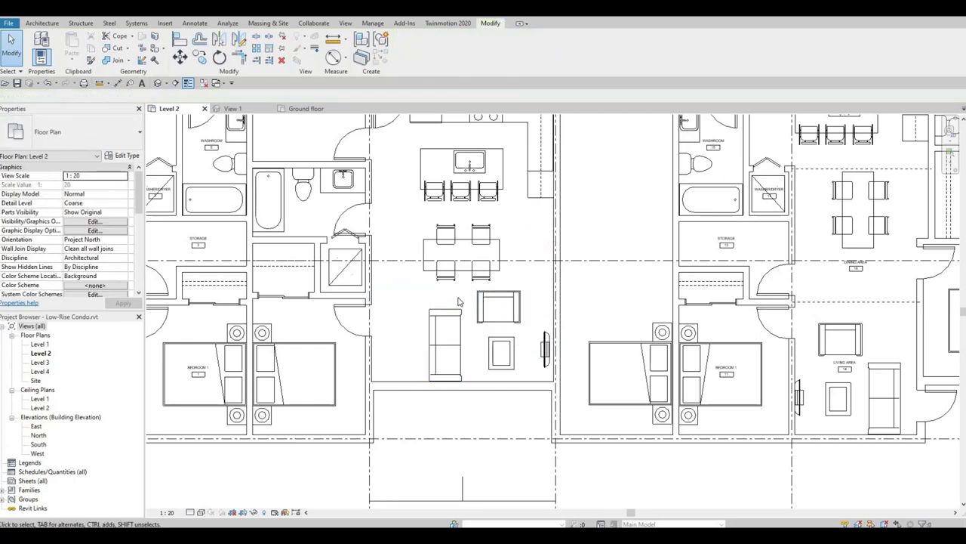
# Draw a 2875 mm horizontal Interiorr Wall 1 across the empty strip right of the middle living area, just above the bed
pyautogui.moveTo(515, 219); pyautogui.dragTo(529, 287, button='middle')
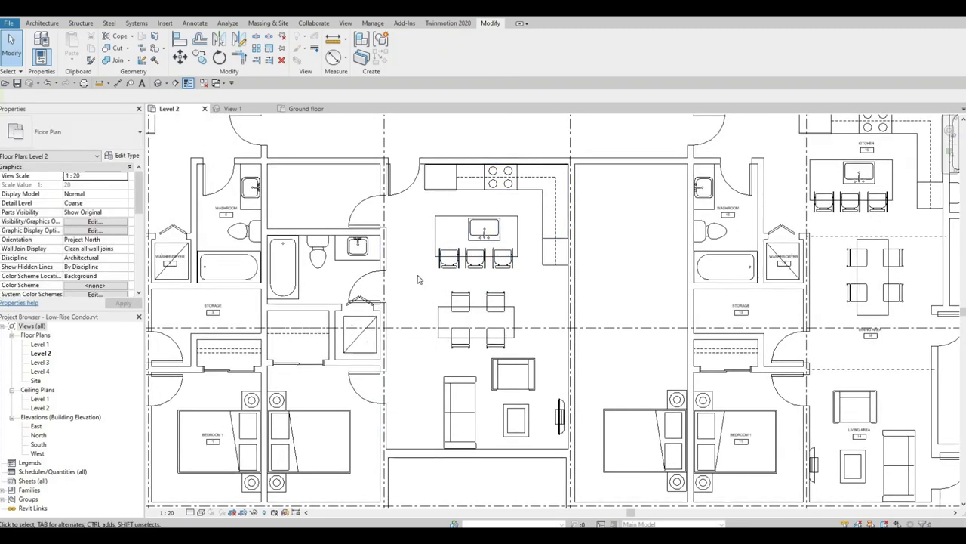
pyautogui.moveTo(375, 229); pyautogui.dragTo(401, 257, button='middle')
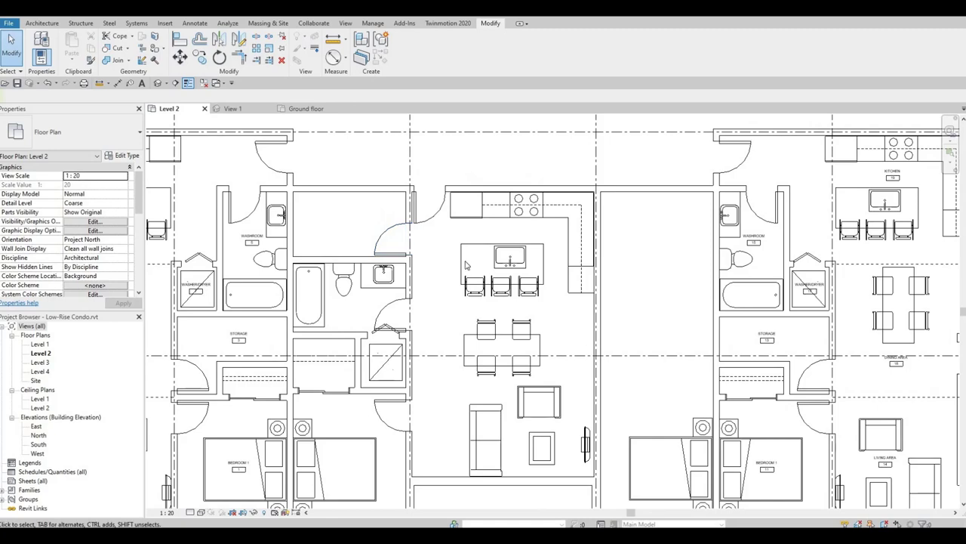
pyautogui.scroll(-2, 462, 274)
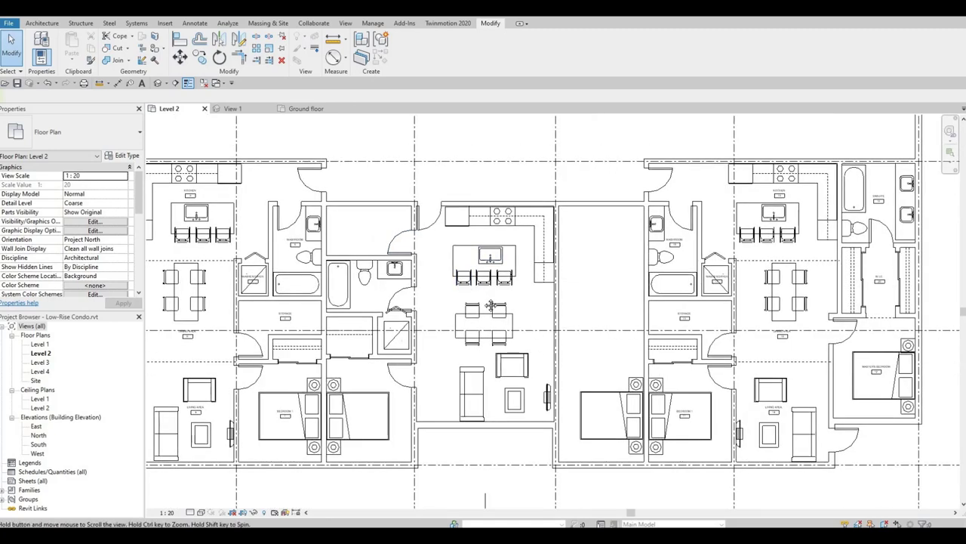
pyautogui.moveTo(594, 368); pyautogui.dragTo(473, 326, button='middle')
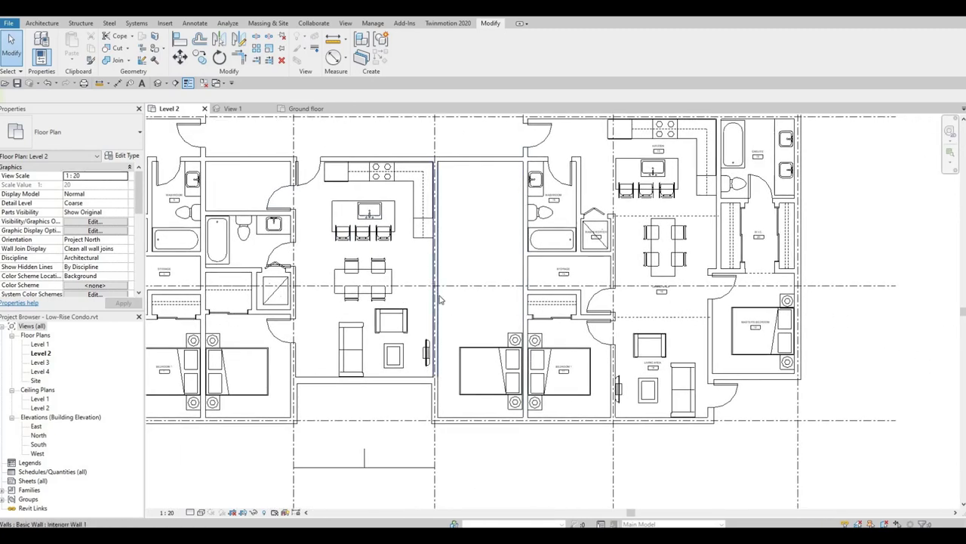
pyautogui.click(437, 299)
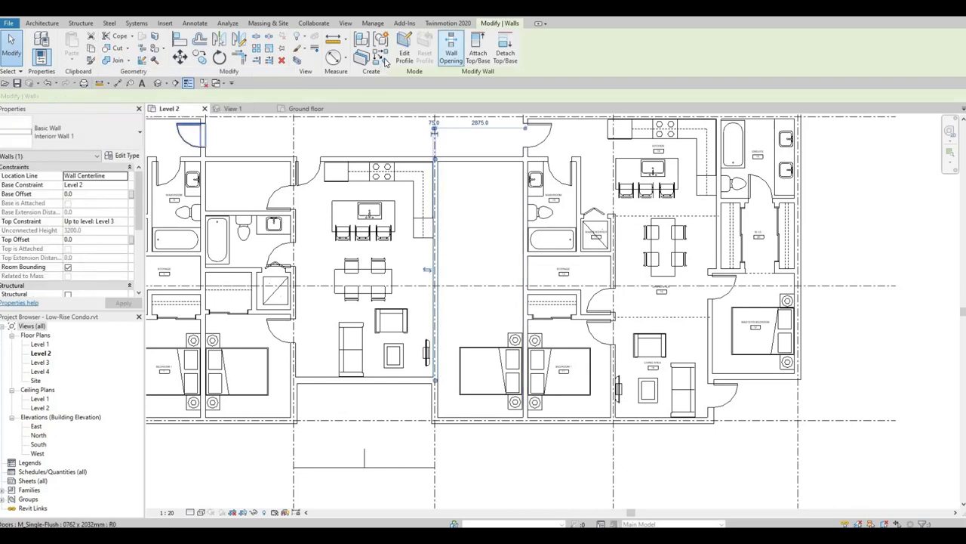
pyautogui.press('w')
pyautogui.press('a')
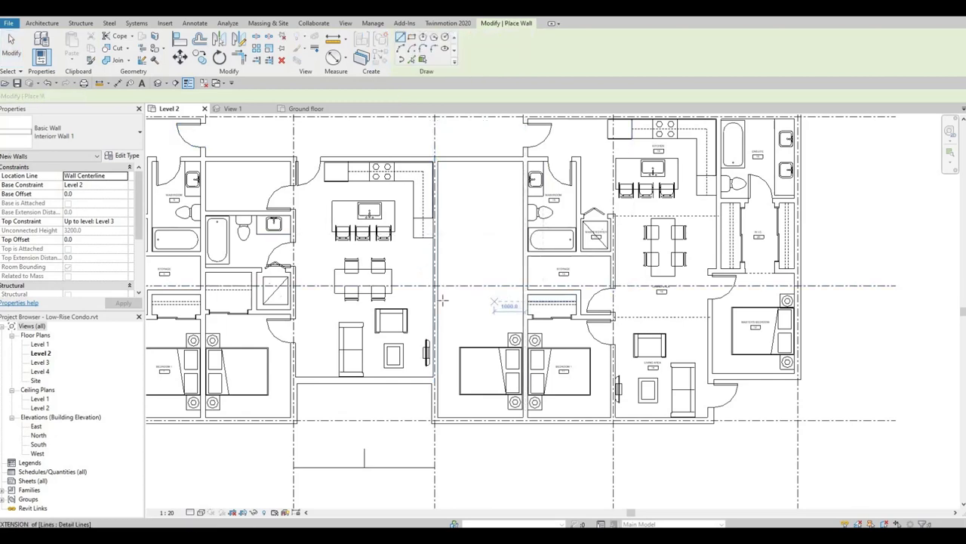
pyautogui.click(523, 302)
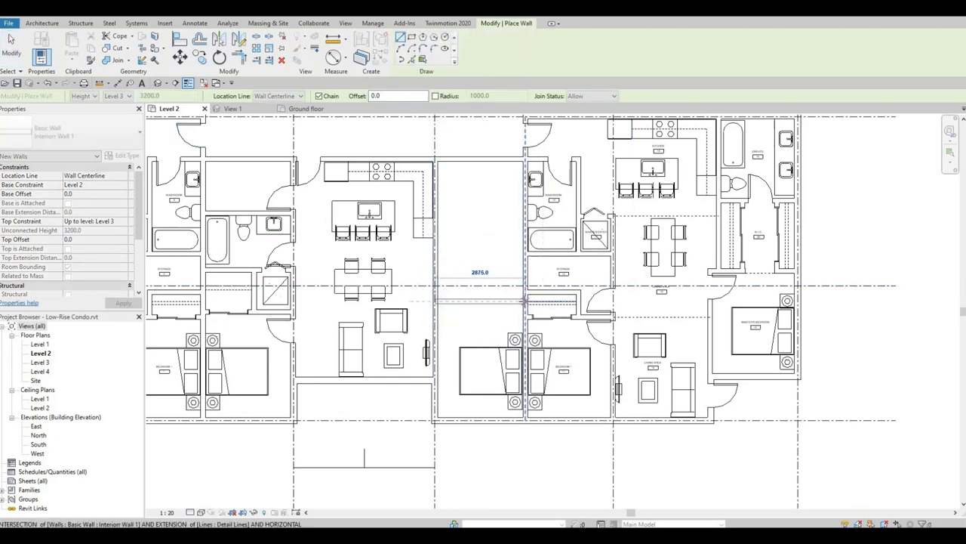
pyautogui.press('Escape')
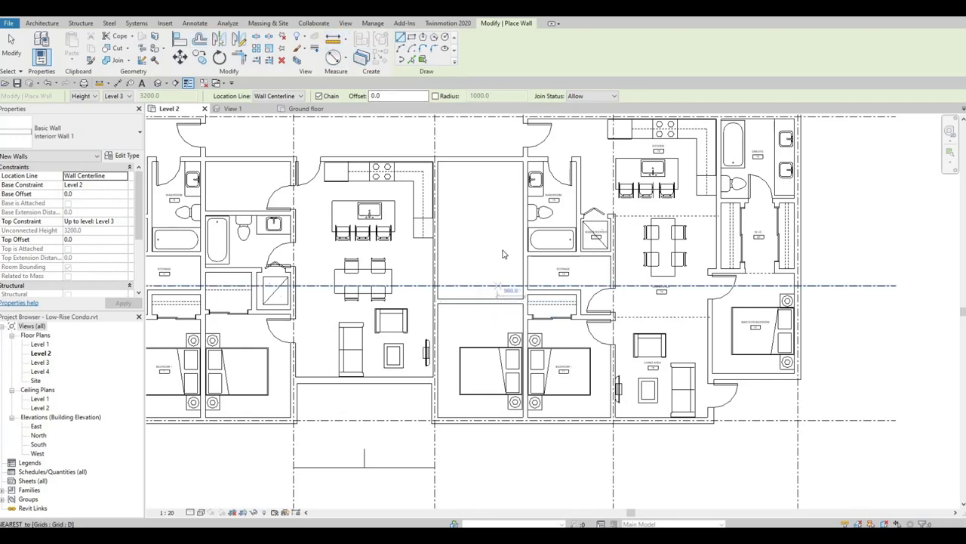
pyautogui.press('Escape')
pyautogui.press('Escape')
# Draw a vertical Interiorr Wall 1 about 2225 mm long upward from the new horizontal wall, near its right end
pyautogui.click(496, 301)
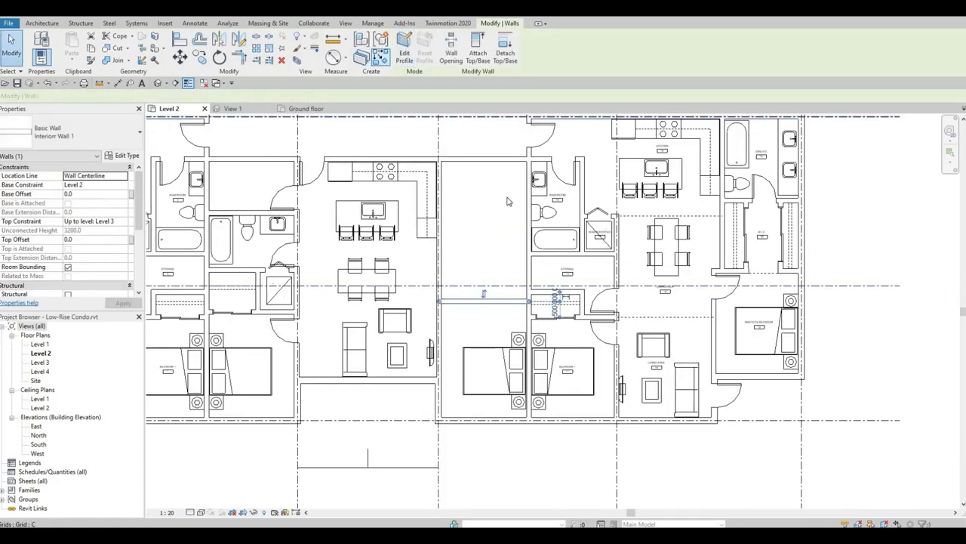
pyautogui.press('w')
pyautogui.press('a')
pyautogui.click(503, 302)
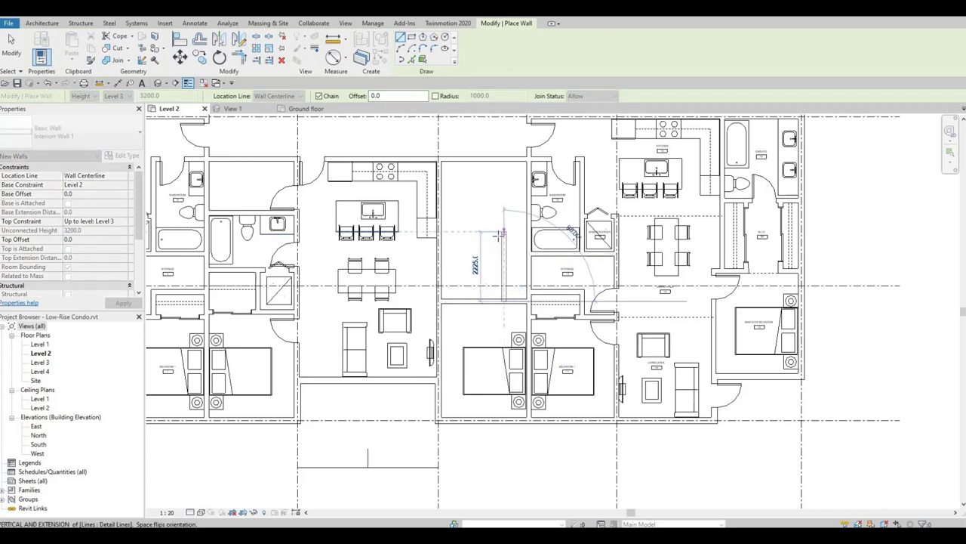
pyautogui.press('Escape')
pyautogui.press('Escape')
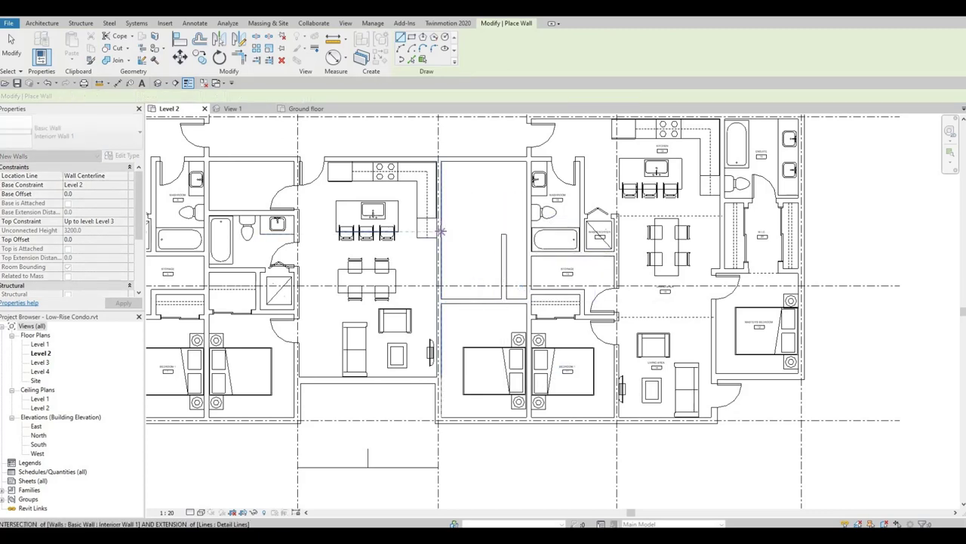
# Draw a 2875 mm horizontal Interiorr Wall 1 across the strip above the vertical wall and extend that wall's upper end to meet it
pyautogui.click(441, 230)
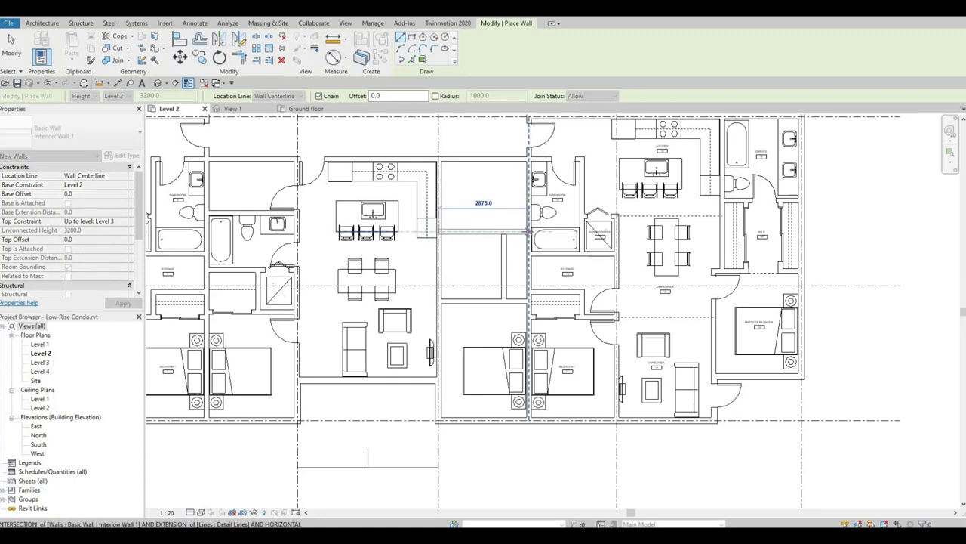
pyautogui.press('Escape')
pyautogui.press('Escape')
pyautogui.click(505, 236)
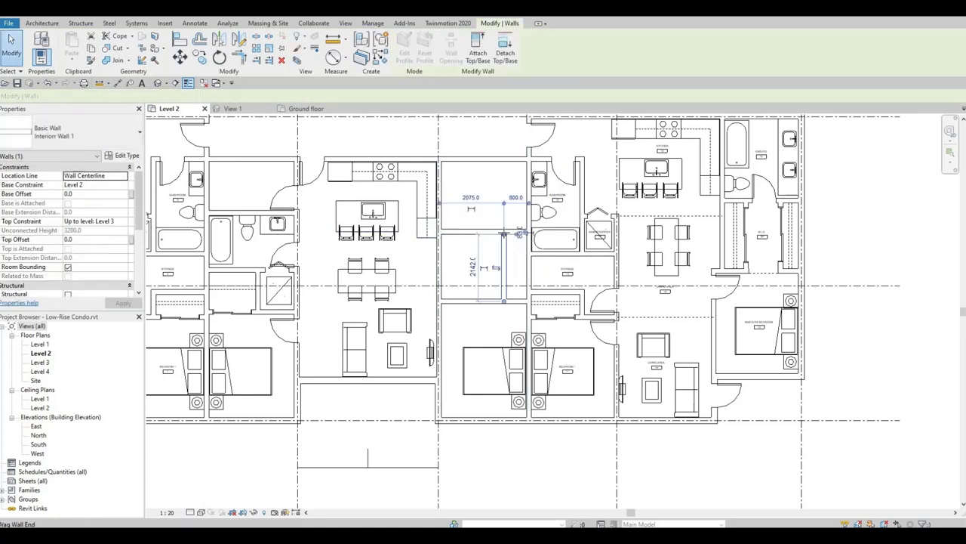
pyautogui.moveTo(505, 234); pyautogui.dragTo(505, 231)
pyautogui.press('Escape')
# Nudge the vertical wall between the two horizontal walls left to 980 mm from the strip's right-hand wall
pyautogui.click(505, 290)
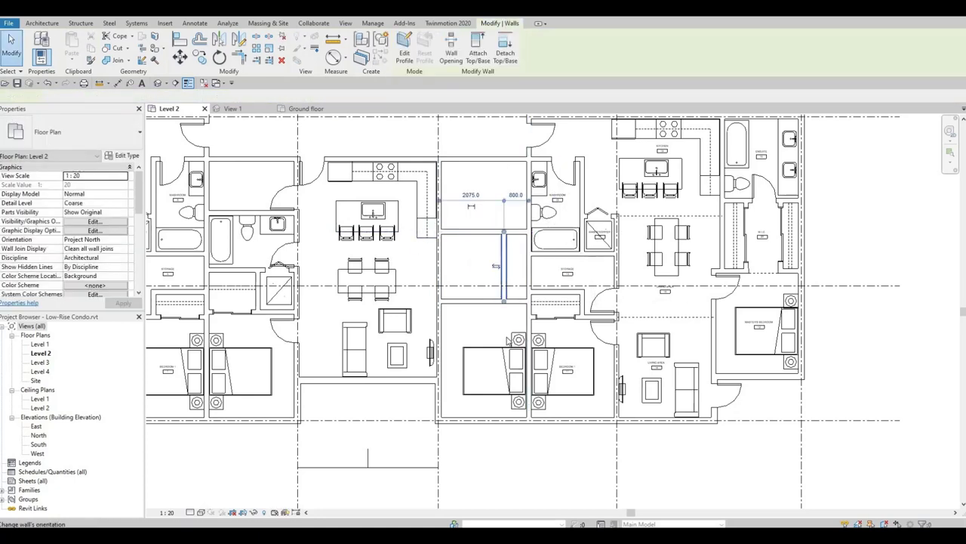
pyautogui.press('Left')
pyautogui.press('Left')
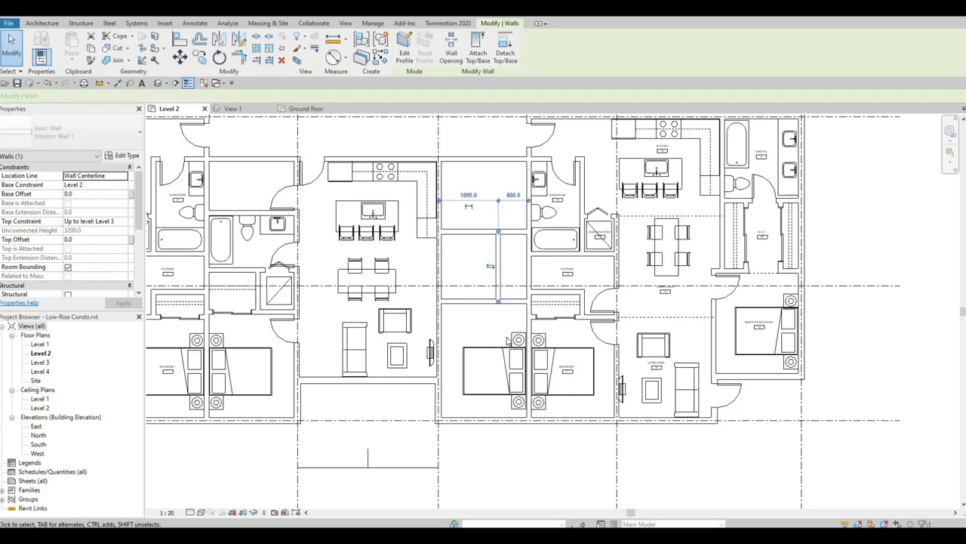
pyautogui.press('Escape')
# Try moving the upper horizontal wall of the strip upward, and return it to its former position
pyautogui.click(477, 234)
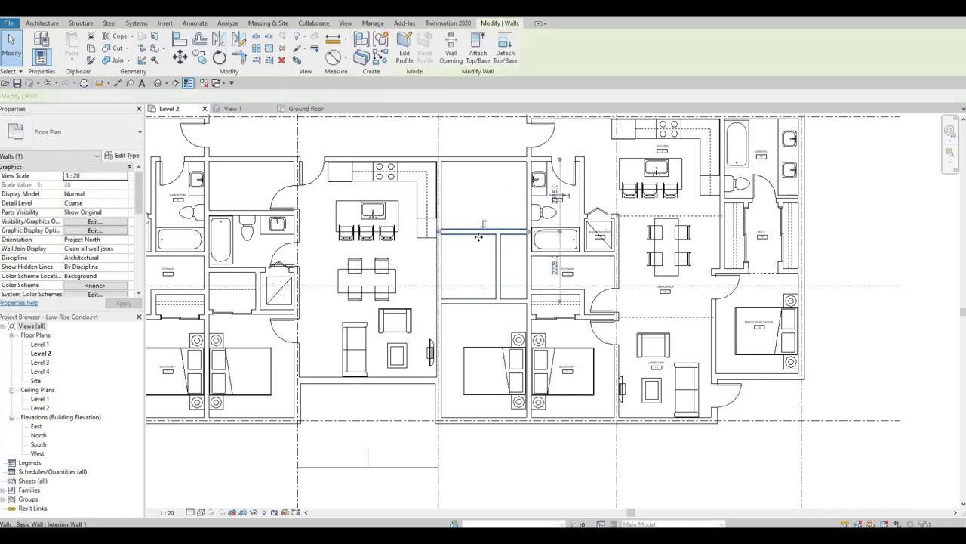
pyautogui.press('Up')
pyautogui.press('Up')
pyautogui.press('Up')
pyautogui.press('Up')
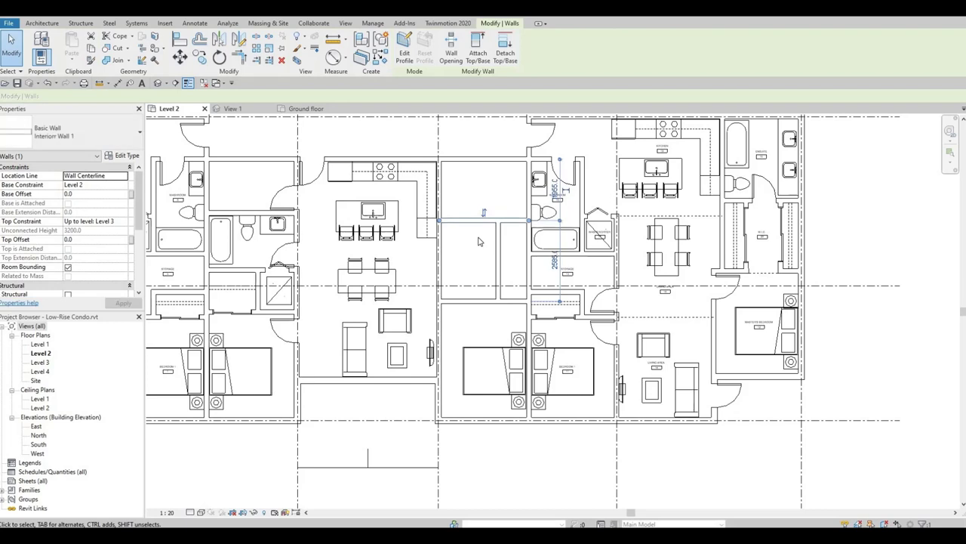
pyautogui.press('Down')
pyautogui.press('Down')
pyautogui.press('Down')
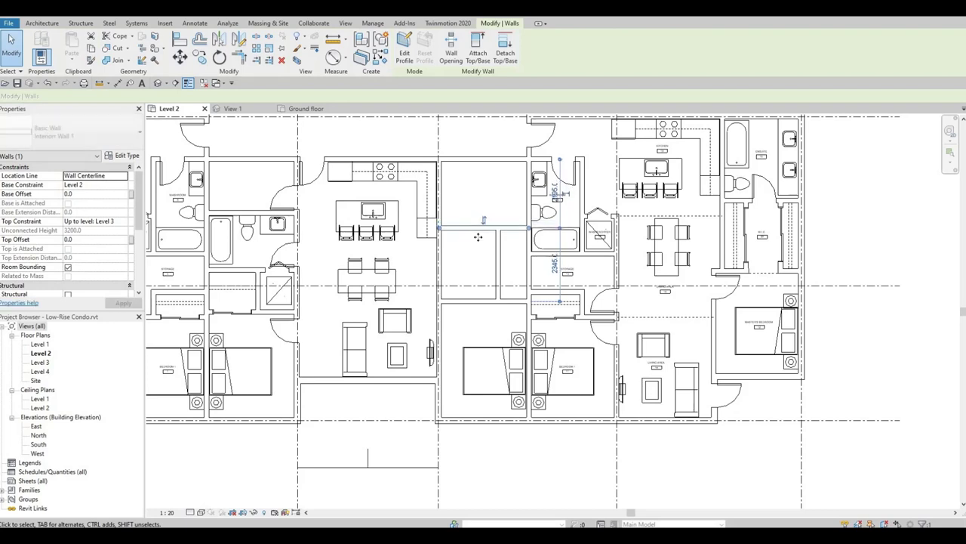
pyautogui.press('Escape')
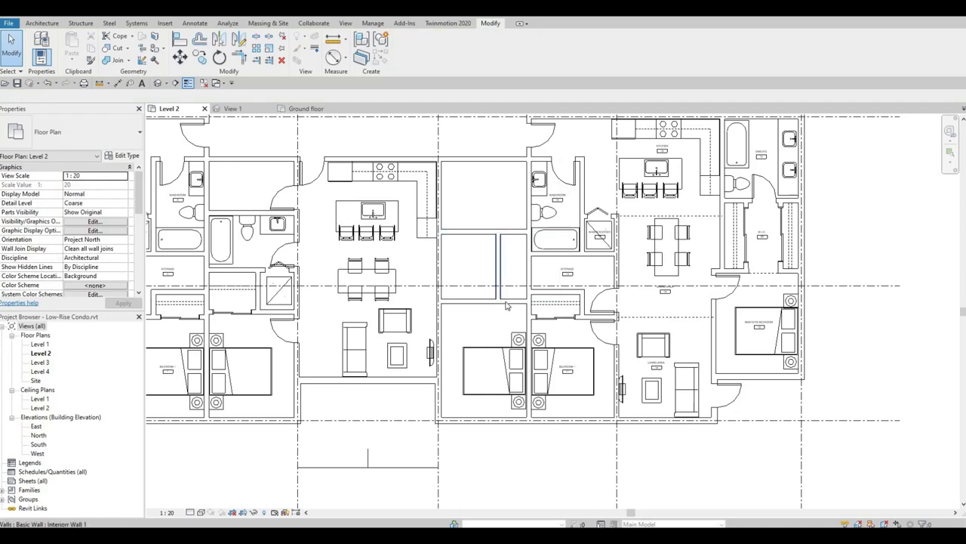
# Nudge the lower horizontal wall toward the bed, to about 2345 mm below the upper one
pyautogui.click(507, 304)
pyautogui.press('Down')
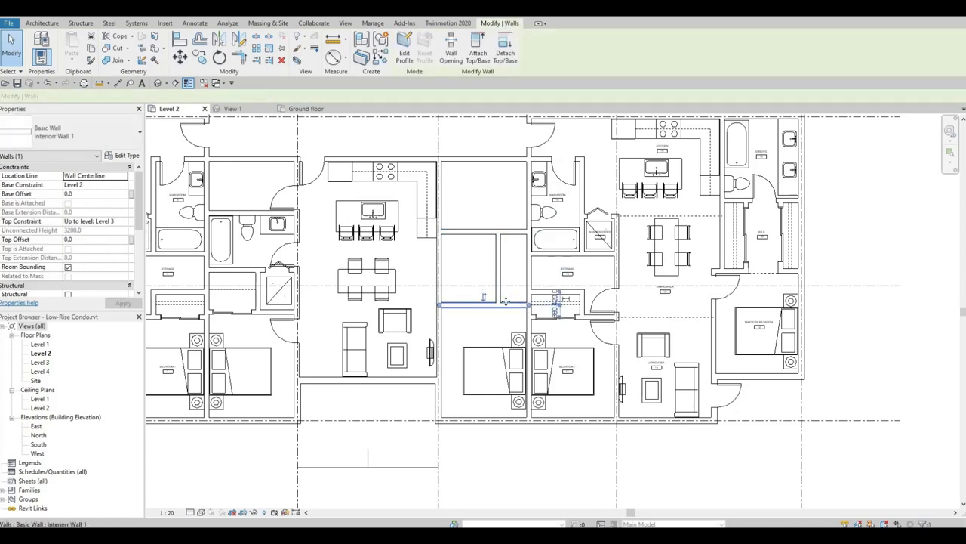
pyautogui.press('Escape')
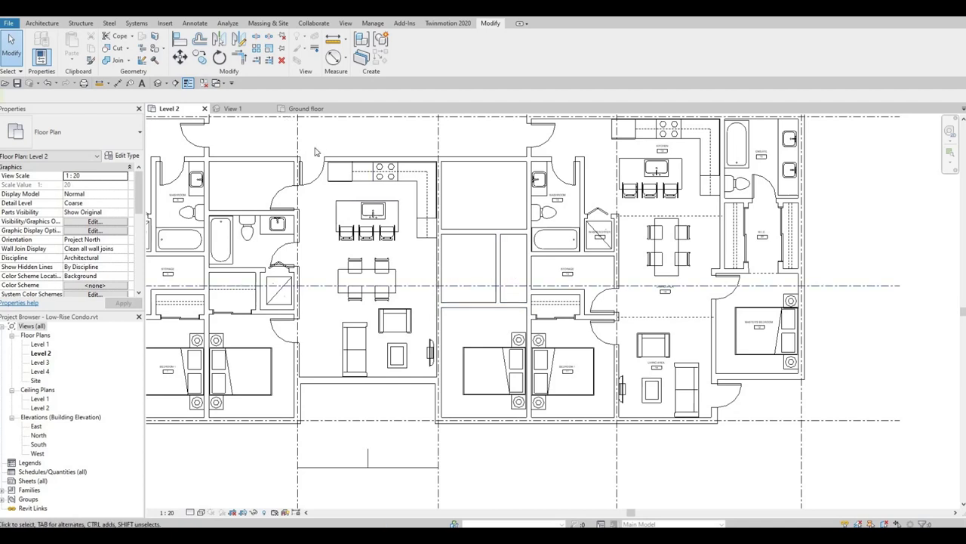
# Draw a second vertical Interiorr Wall 1 between the two horizontal walls, left of the first one
pyautogui.click(379, 60)
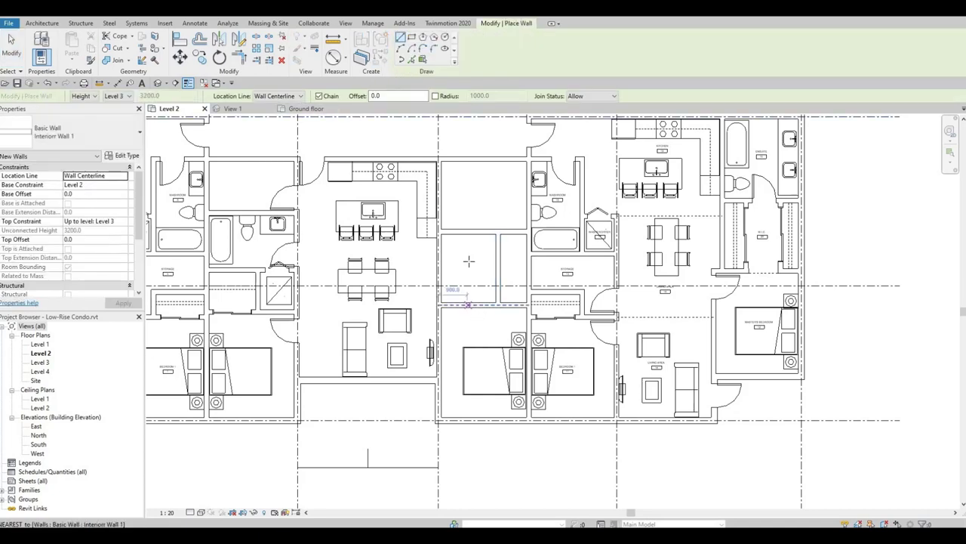
pyautogui.press('Escape')
pyautogui.press('Escape')
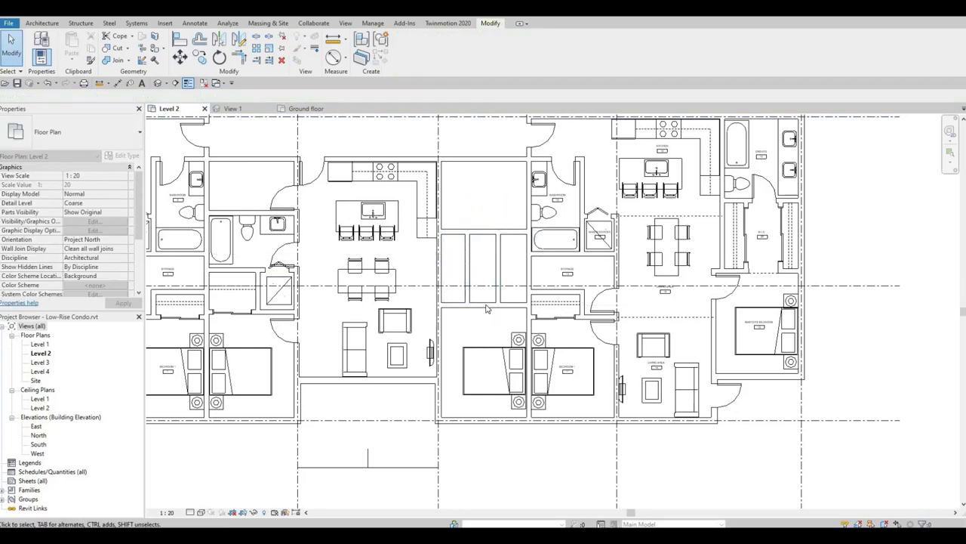
# Try to split the lower horizontal wall between the two vertical walls using Split with Gap, and trim its left piece
pyautogui.click(487, 307)
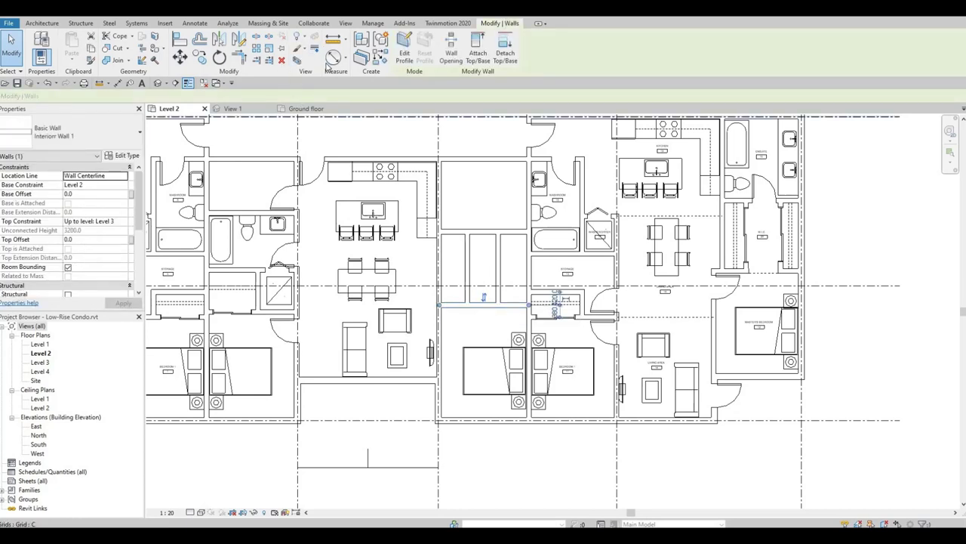
pyautogui.click(269, 37)
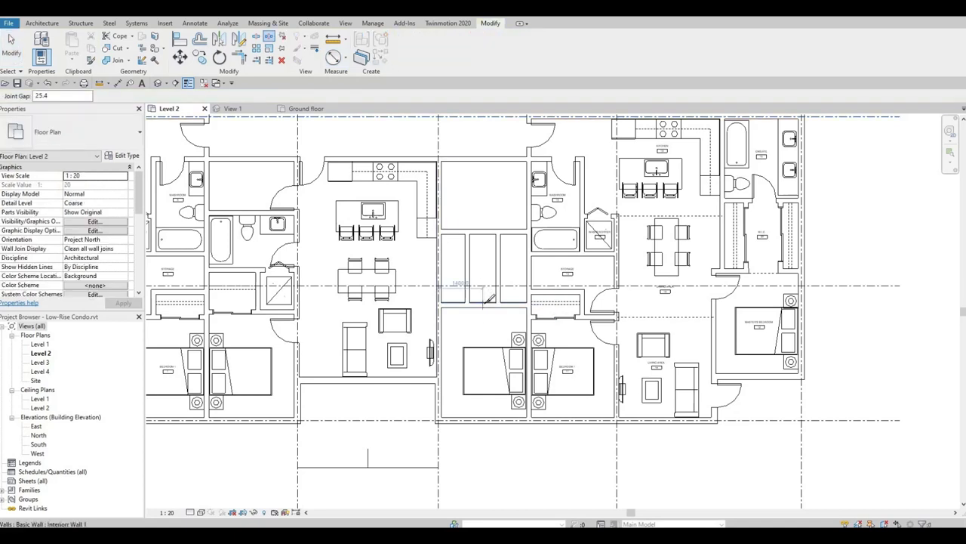
pyautogui.press('Escape')
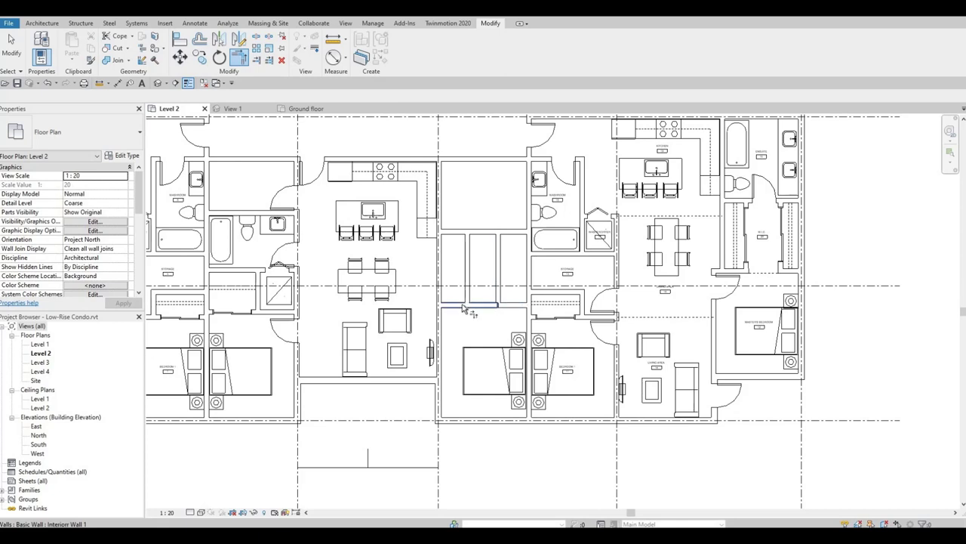
pyautogui.click(472, 304)
pyautogui.click(469, 296)
pyautogui.press('Escape')
# Try to shorten the right piece of the gap-split wall from its left end
pyautogui.click(476, 305)
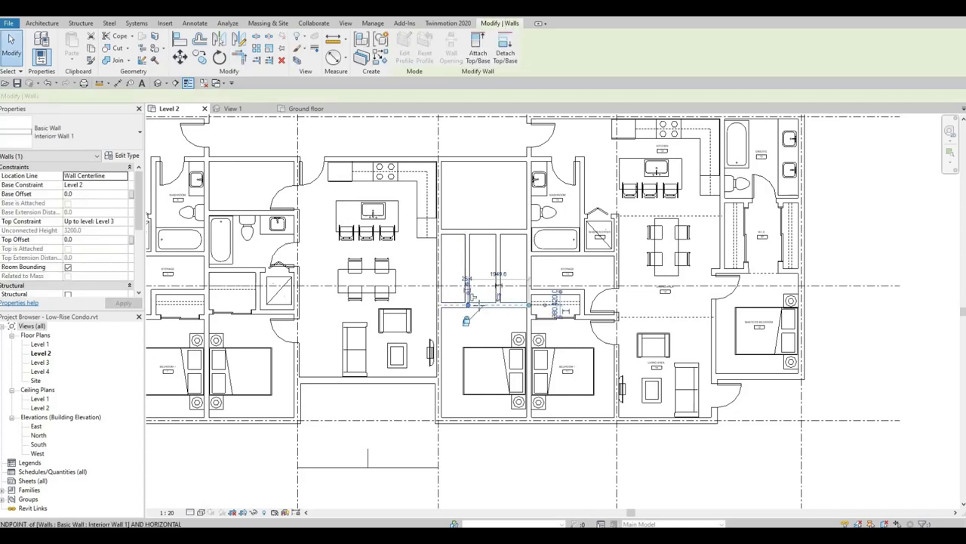
pyautogui.moveTo(476, 305); pyautogui.dragTo(479, 305)
pyautogui.click(476, 314)
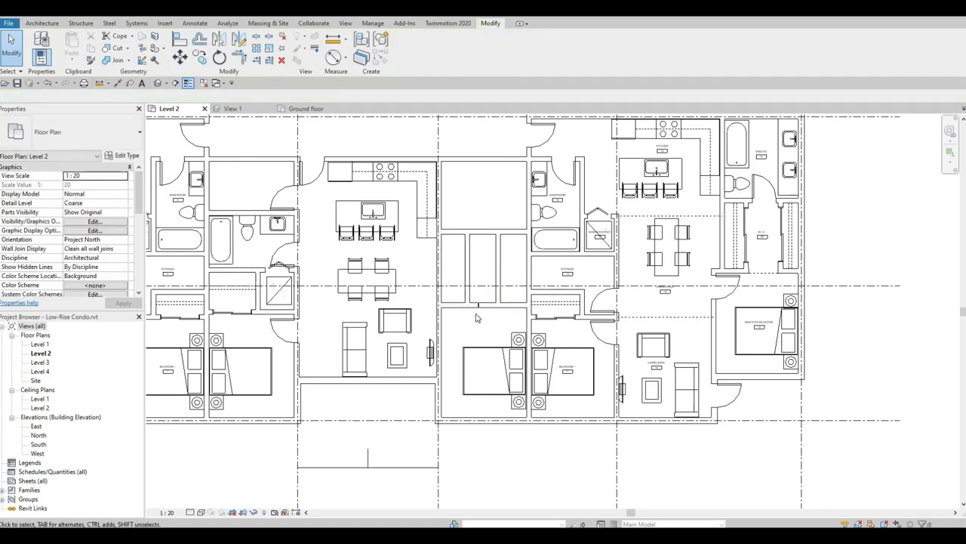
pyautogui.press('t')
pyautogui.press('r')
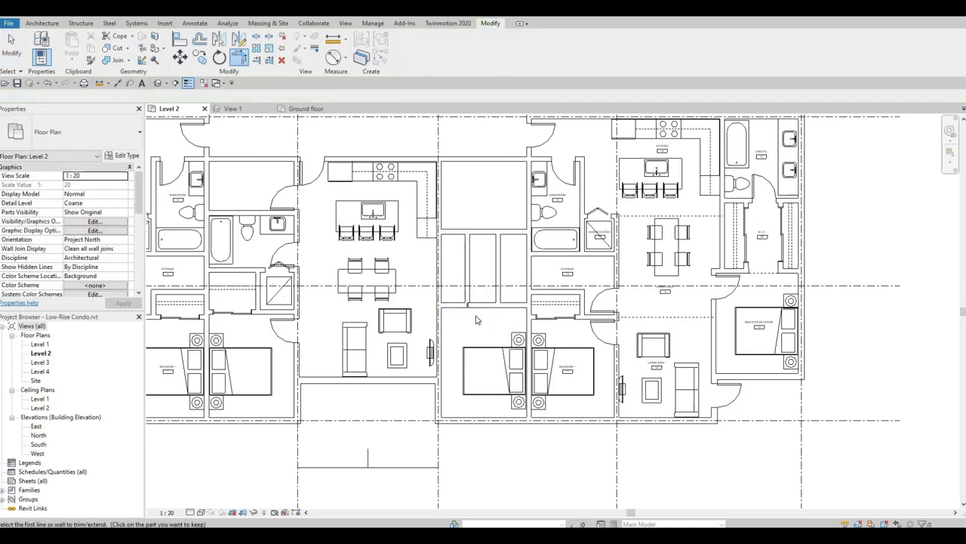
pyautogui.press('Escape')
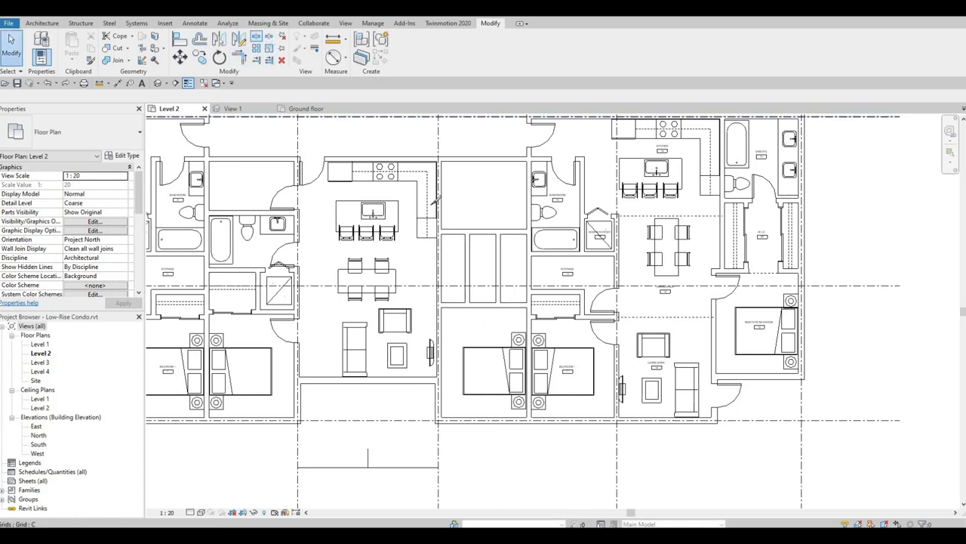
# Split the lower horizontal wall between the two vertical walls and trim both pieces to them, leaving an opening in the middle
pyautogui.press('s')
pyautogui.press('l')
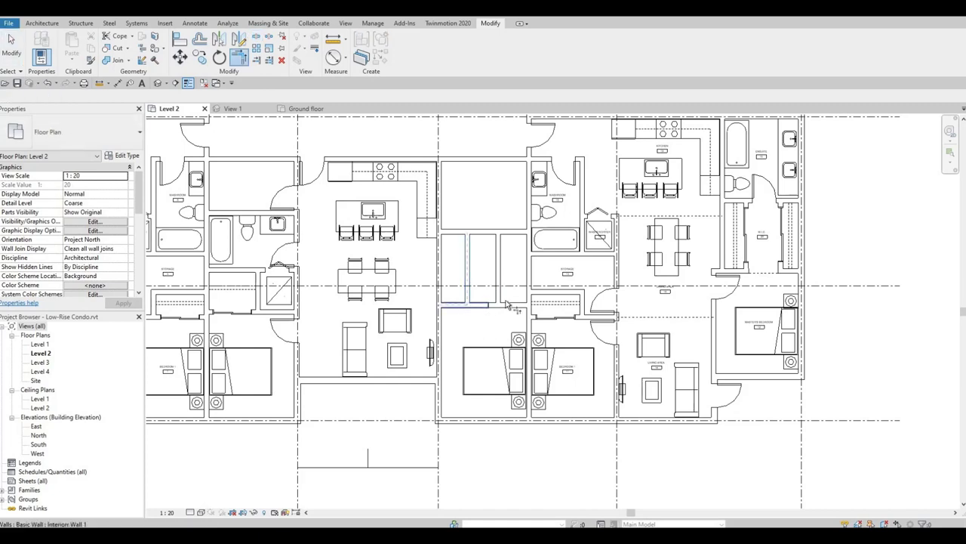
pyautogui.click(502, 300)
pyautogui.click(511, 305)
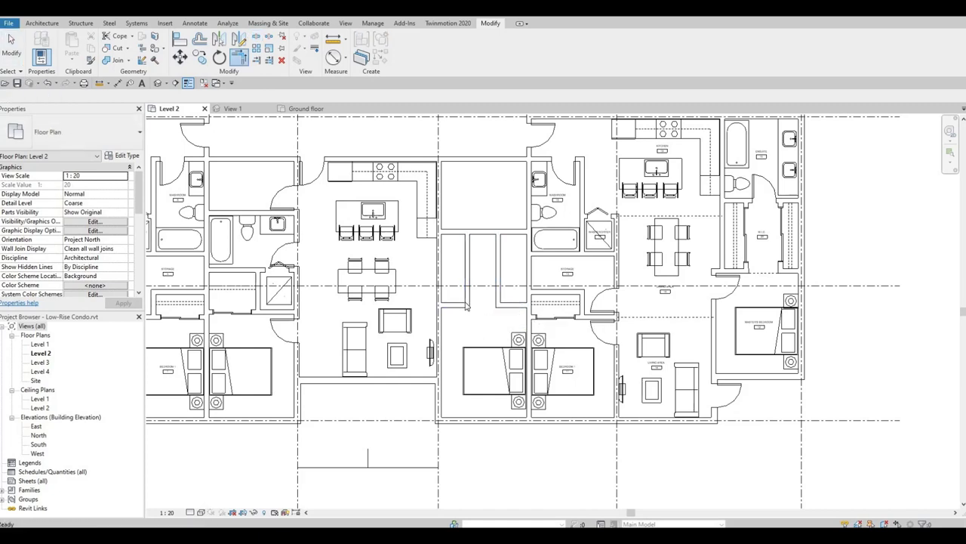
pyautogui.press('Escape')
# Move the left piece of the lower horizontal wall up to about 1745 mm below the upper wall
pyautogui.click(456, 307)
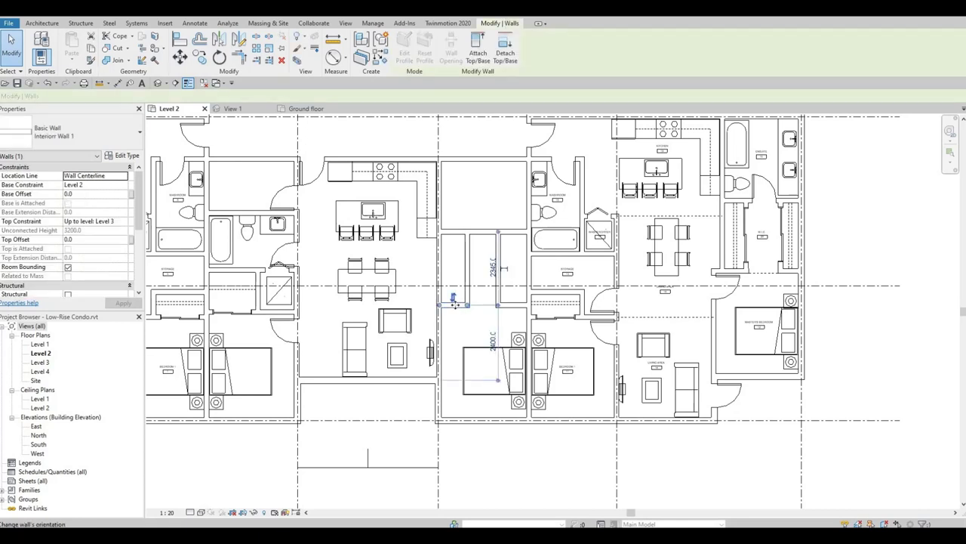
pyautogui.moveTo(454, 305); pyautogui.dragTo(486, 311)
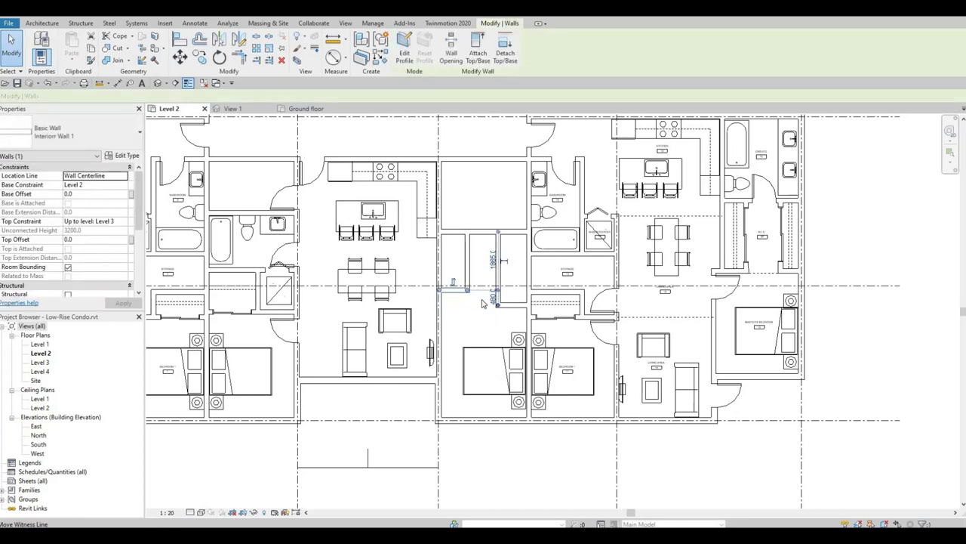
pyautogui.press('Up')
pyautogui.press('Up')
pyautogui.click(516, 309)
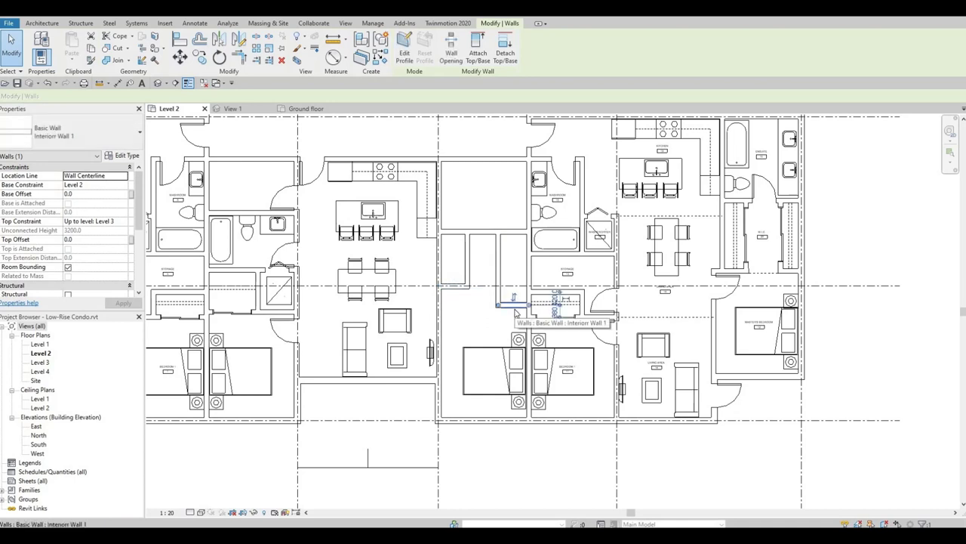
pyautogui.click(412, 295)
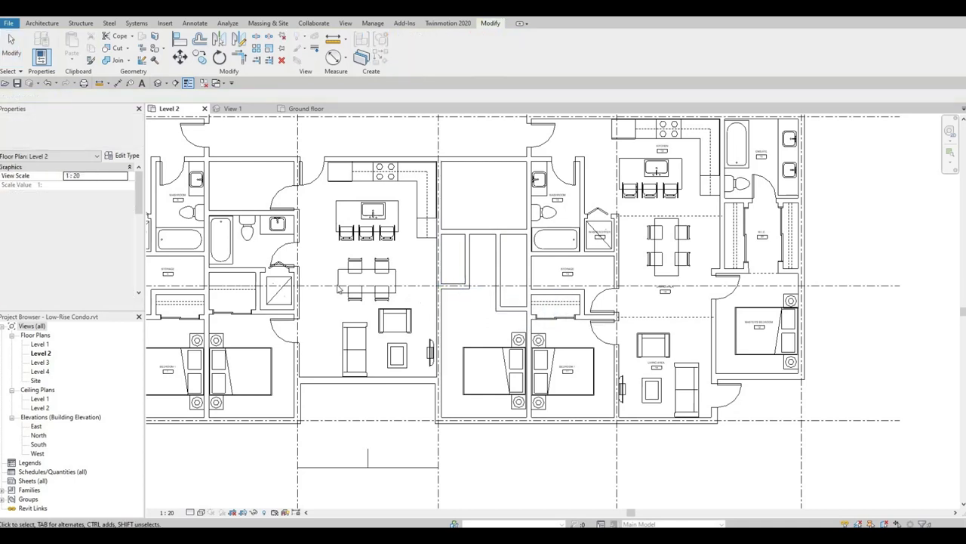
# Place an M_Tub-Rectangular-2D matching the left bathroom's tub in the upper-left corner of the strip's top room
pyautogui.moveTo(324, 259); pyautogui.dragTo(332, 262, button='middle')
pyautogui.click(236, 251)
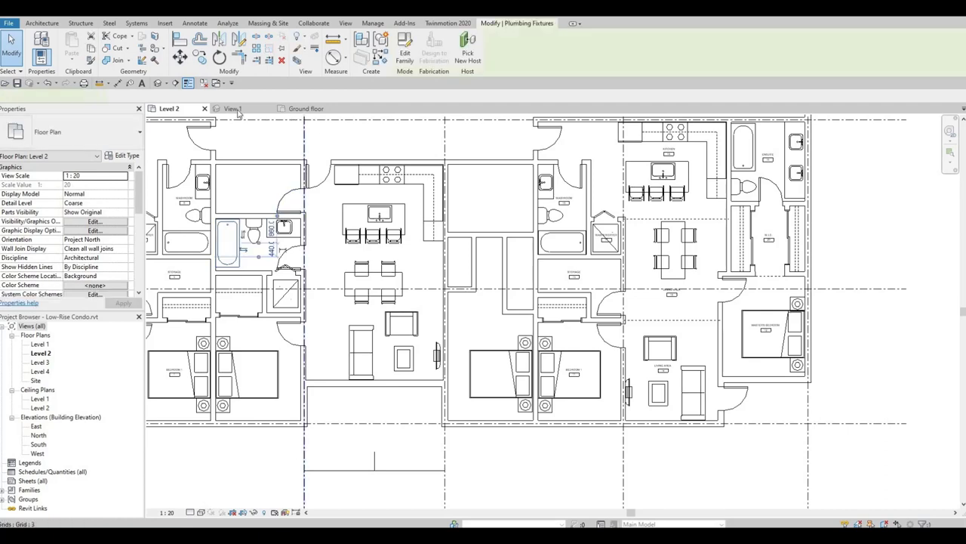
pyautogui.click(387, 65)
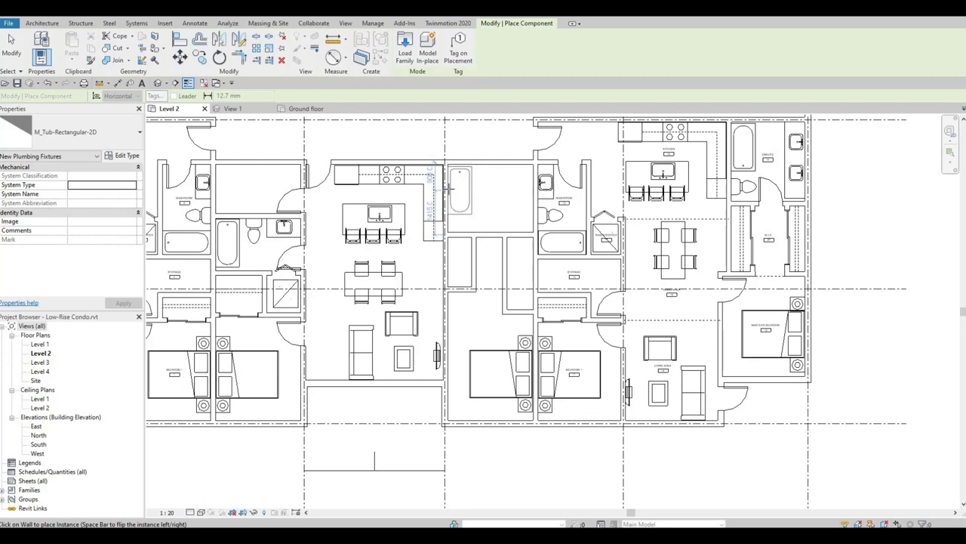
pyautogui.click(477, 170)
pyautogui.scroll(2, 479, 167)
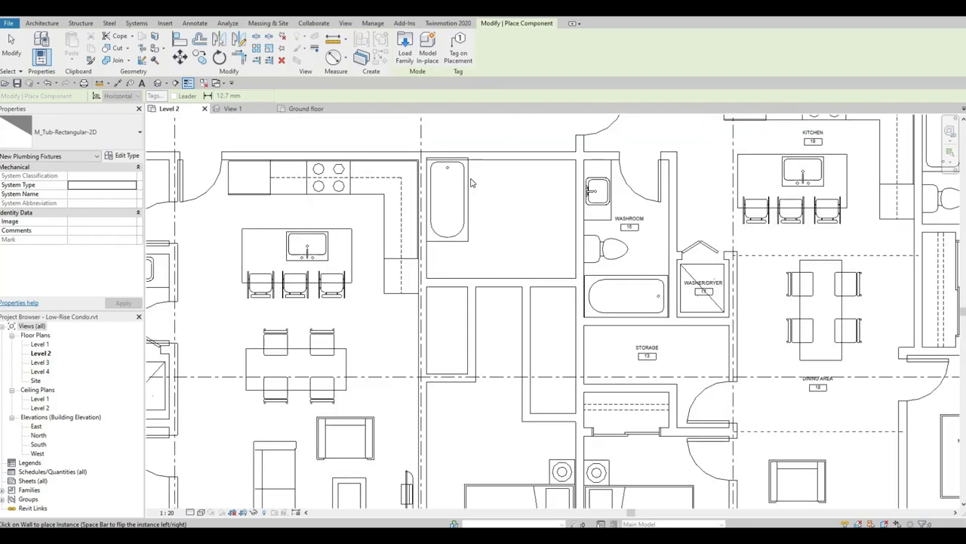
pyautogui.press('Escape')
# Nudge the new tub slightly down and move the horizontal wall below it down, level with the end of the kitchen counter
pyautogui.click(464, 177)
pyautogui.press('Down')
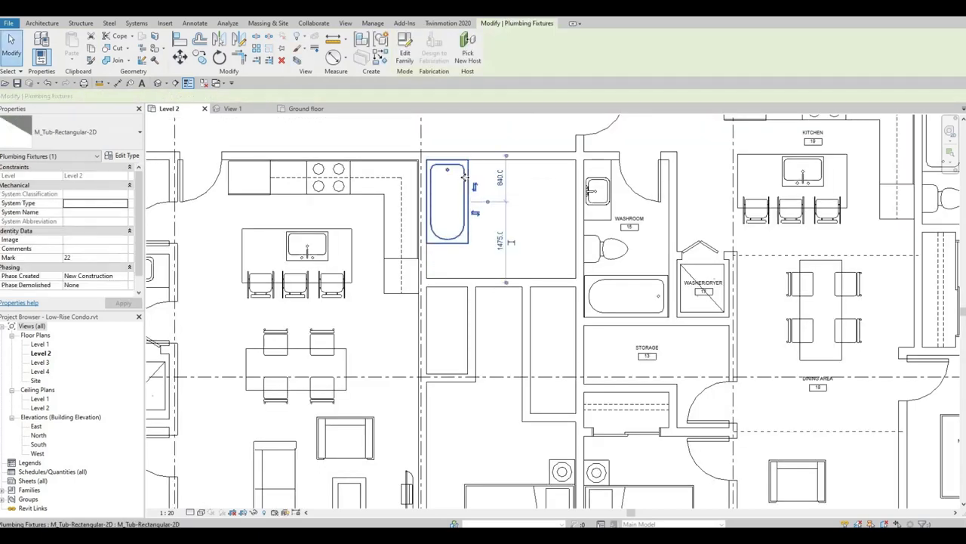
pyautogui.press('Escape')
pyautogui.click(449, 285)
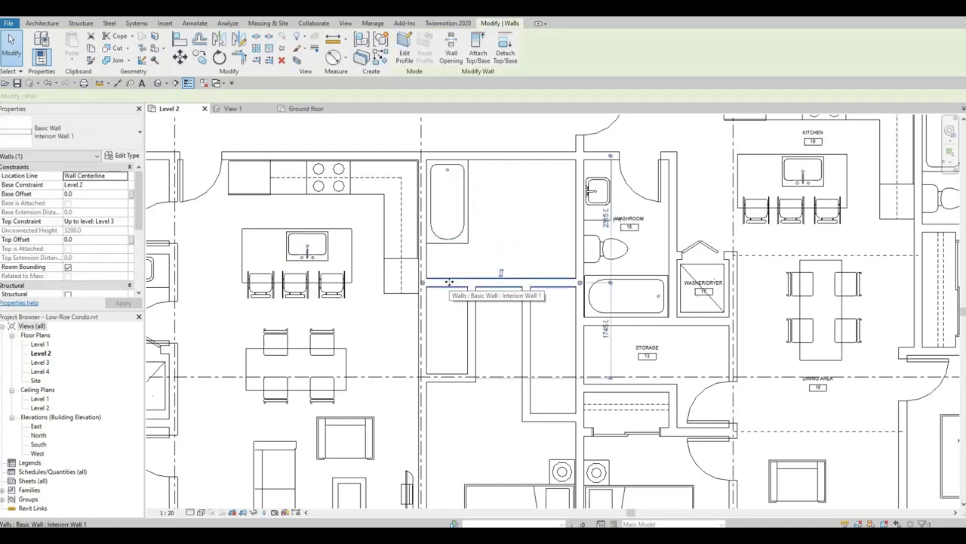
pyautogui.press('Escape')
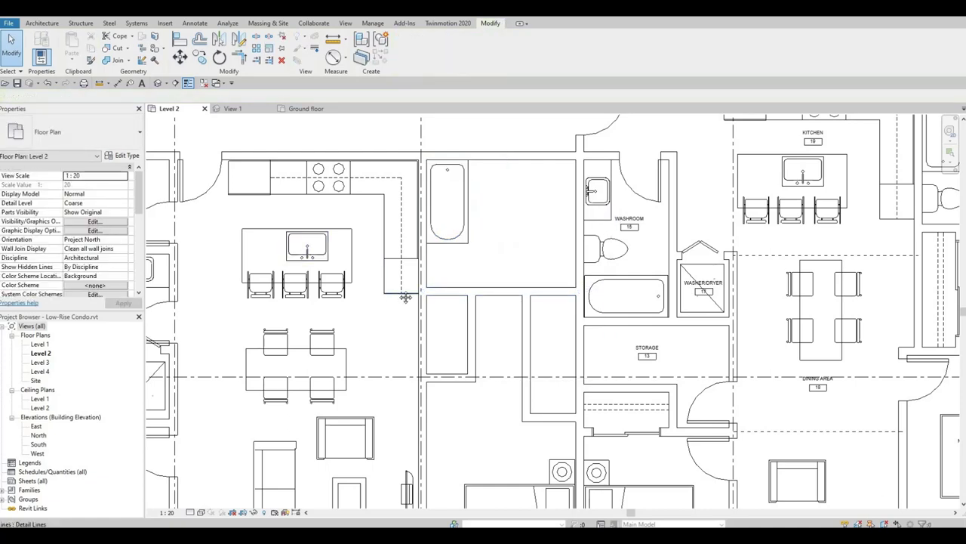
# Place an M_Toilet-Domestic-2D matching the left bathroom's toilet against the new bathroom's left wall, just below the tub
pyautogui.scroll(-1, 405, 298)
pyautogui.moveTo(192, 298); pyautogui.dragTo(294, 290, button='middle')
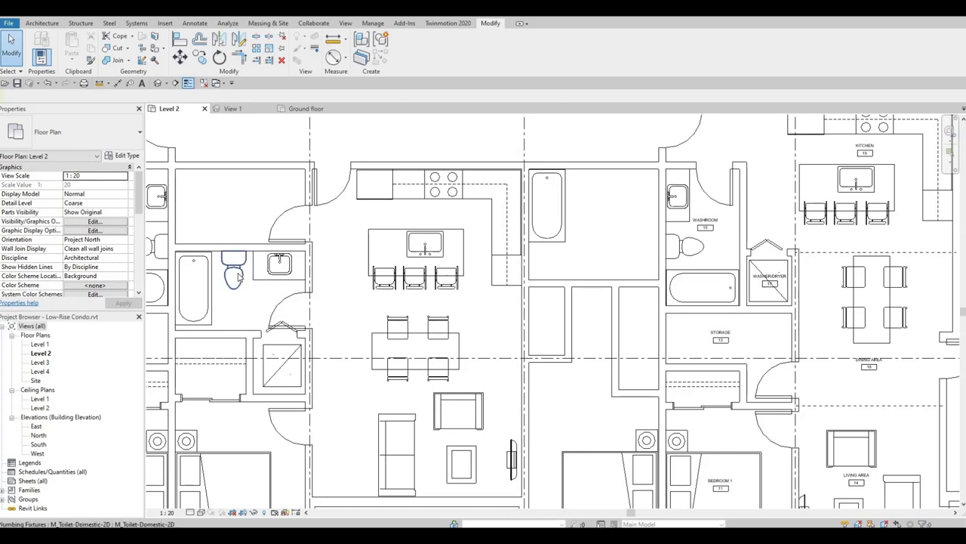
pyautogui.click(231, 273)
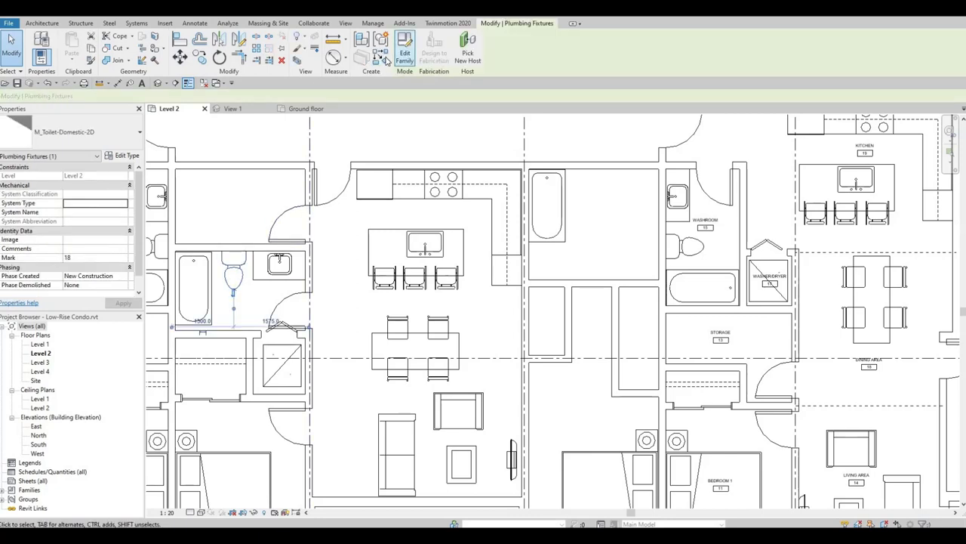
pyautogui.click(382, 58)
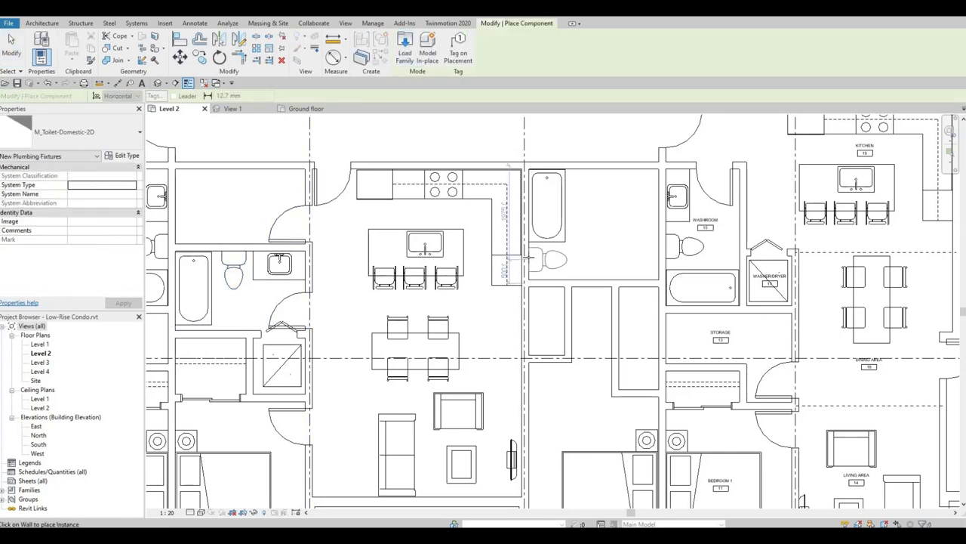
pyautogui.press('Escape')
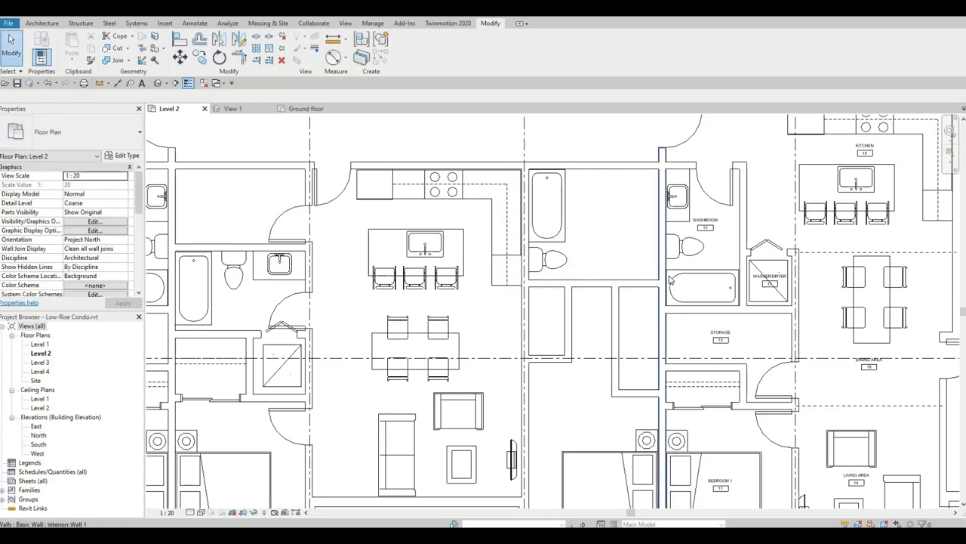
# Place two M_Sink Vanity-Square 500 x 440mm sinks, one above the other, against the new bathroom's right wall
pyautogui.moveTo(282, 275); pyautogui.dragTo(400, 268, button='middle')
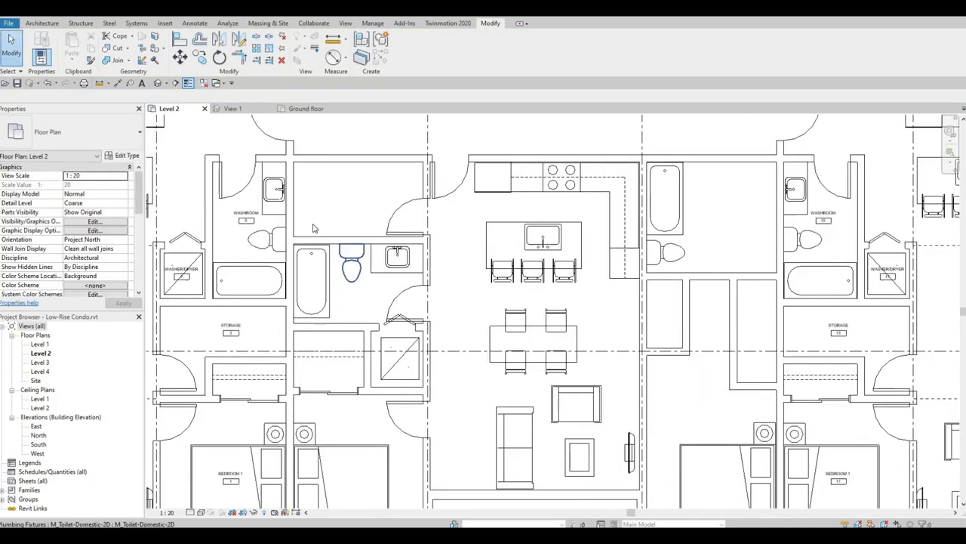
pyautogui.click(275, 192)
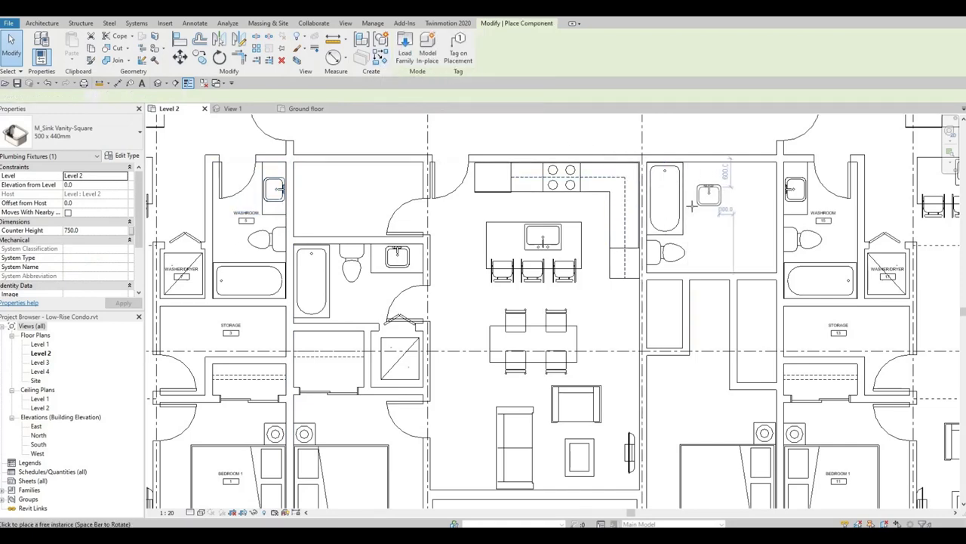
pyautogui.moveTo(693, 205); pyautogui.dragTo(436, 208, button='middle')
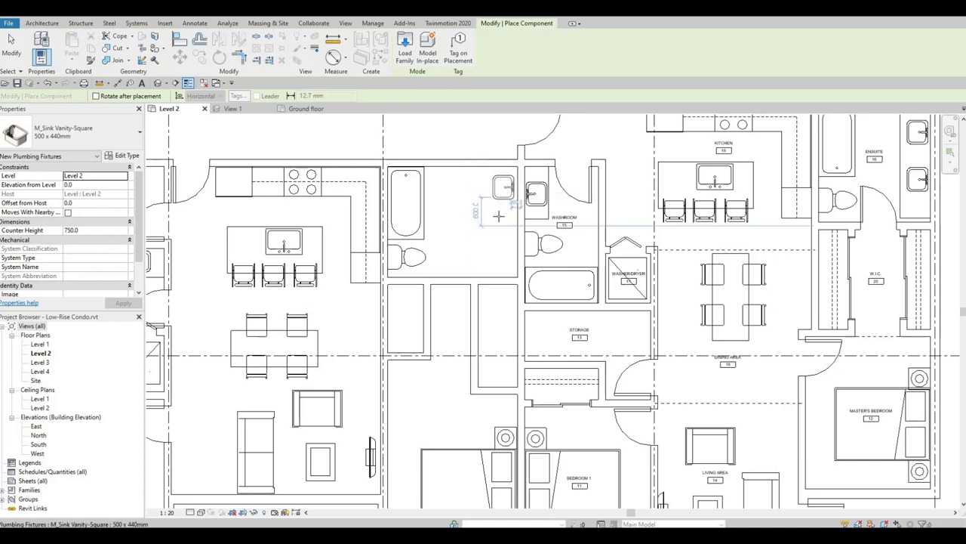
pyautogui.click(499, 217)
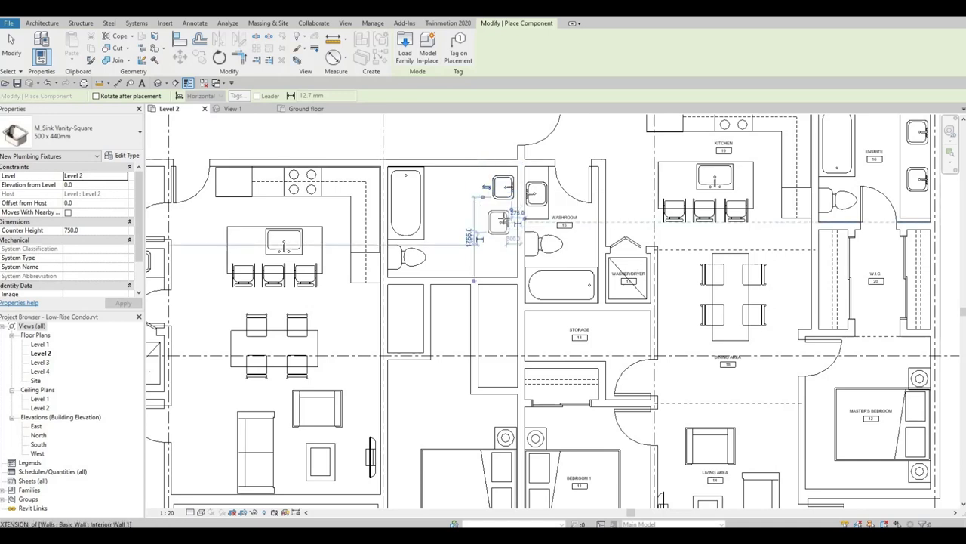
pyautogui.click(506, 216)
pyautogui.press('Escape')
pyautogui.press('Escape')
pyautogui.moveTo(500, 246); pyautogui.dragTo(487, 221, button='middle')
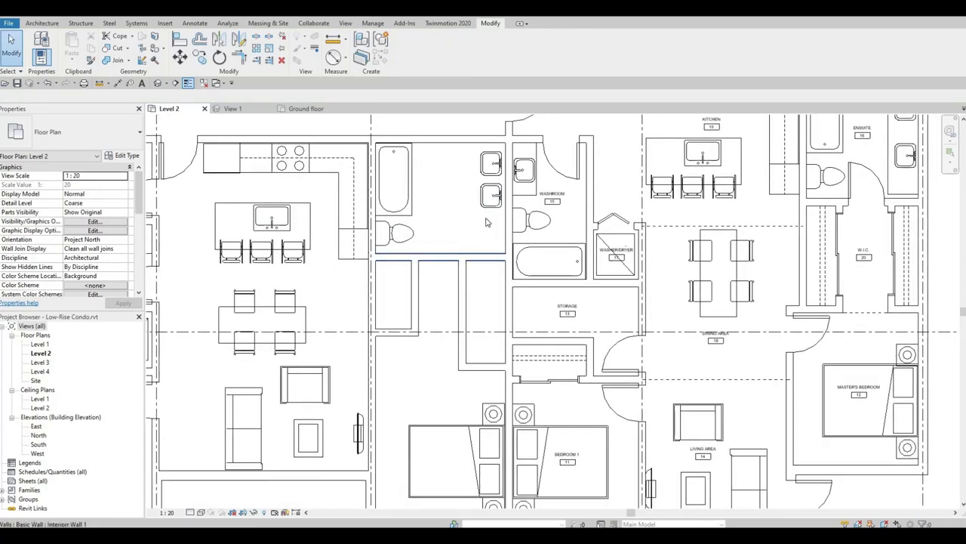
# Move the lower of the two new sinks down to 840 mm above the bathroom's lower wall
pyautogui.click(489, 200)
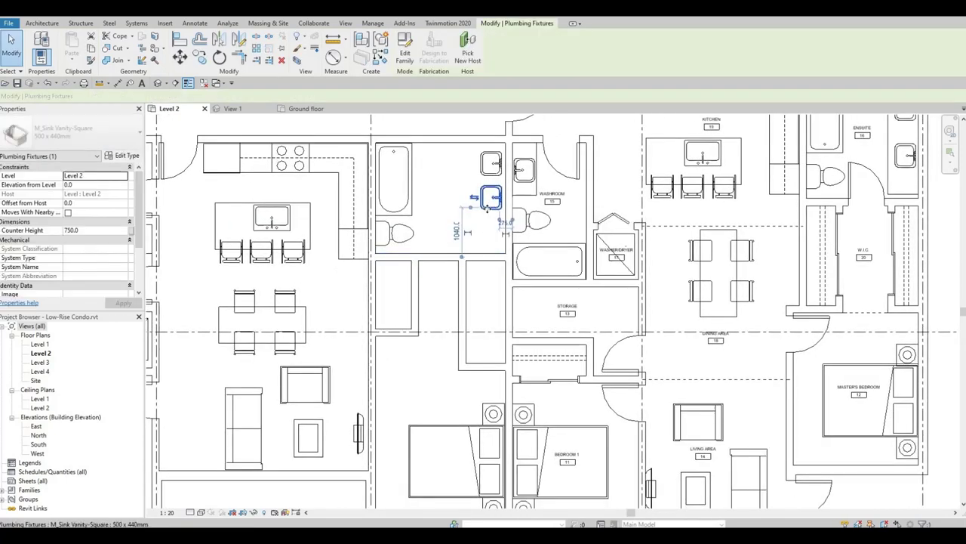
pyautogui.moveTo(487, 210); pyautogui.dragTo(485, 214)
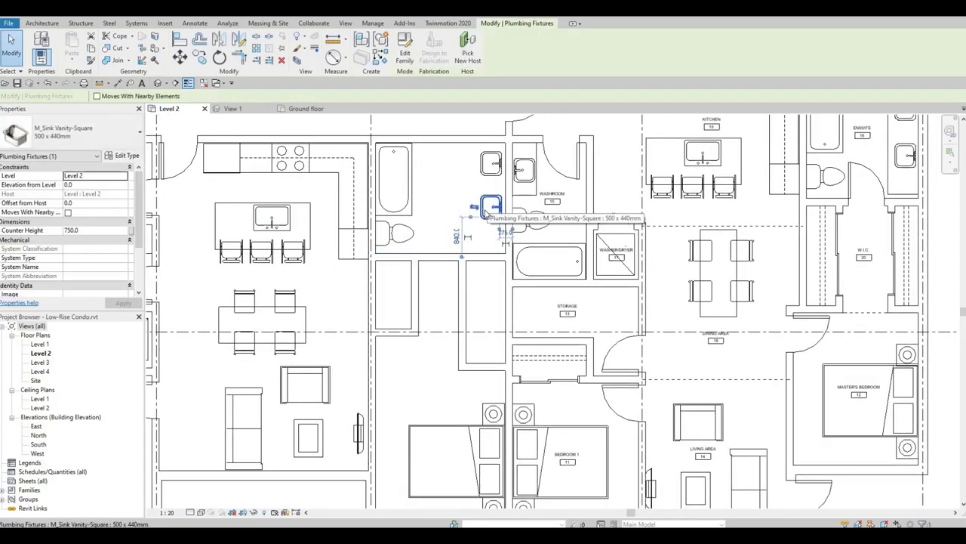
pyautogui.click(433, 150)
# Draw a Thin Lines detail rectangle about 2000 mm long around both sinks as a counter, starting at the bathroom's upper wall
pyautogui.moveTo(363, 205); pyautogui.dragTo(600, 193, button='middle')
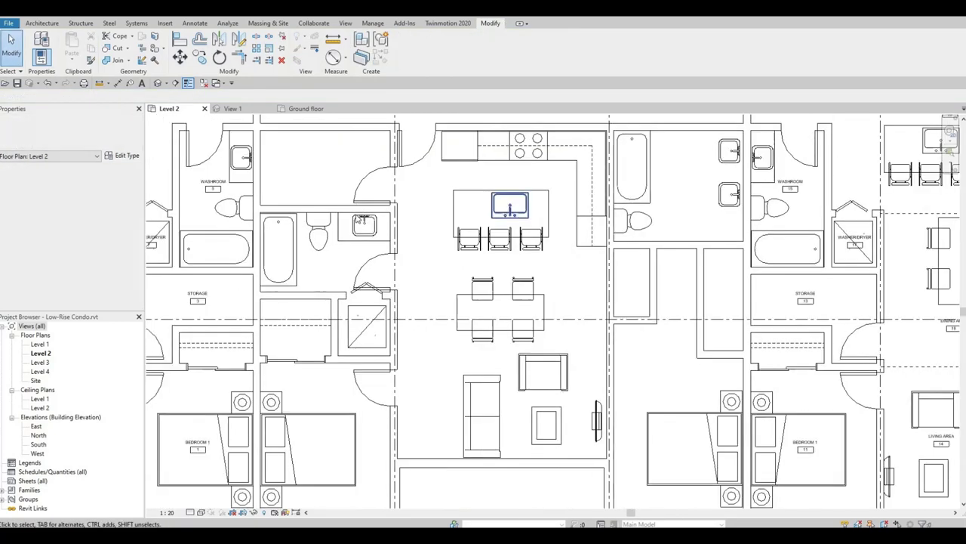
pyautogui.click(338, 240)
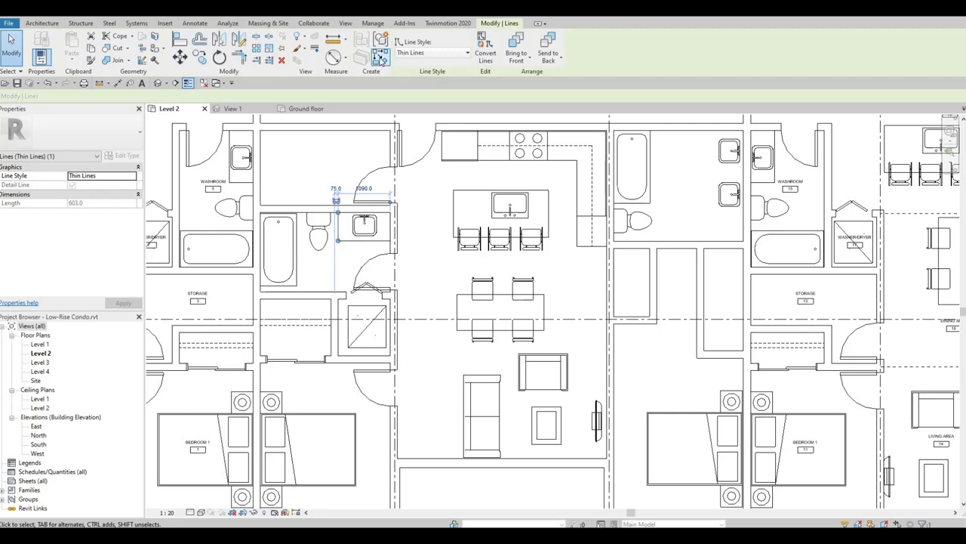
pyautogui.press('Delete')
pyautogui.press('d')
pyautogui.press('l')
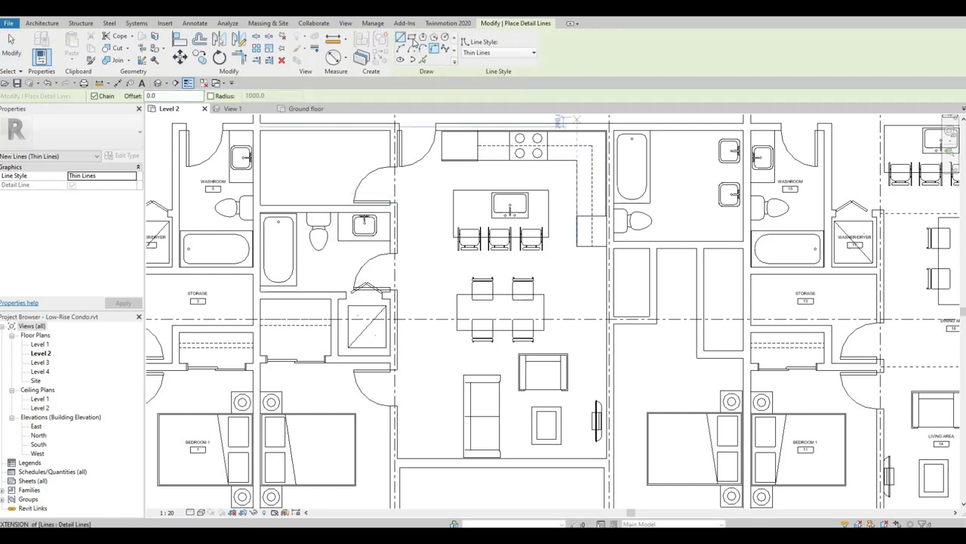
pyautogui.click(576, 119)
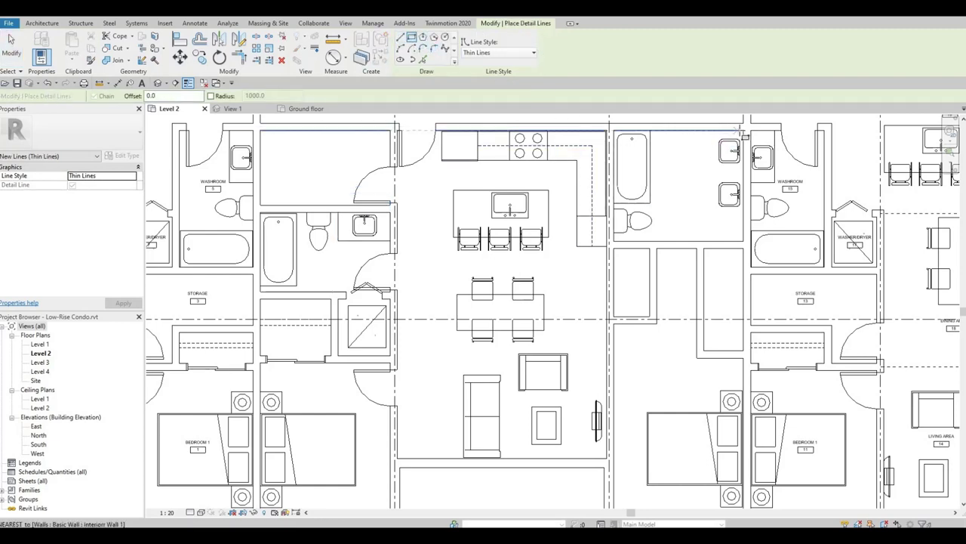
pyautogui.click(729, 237)
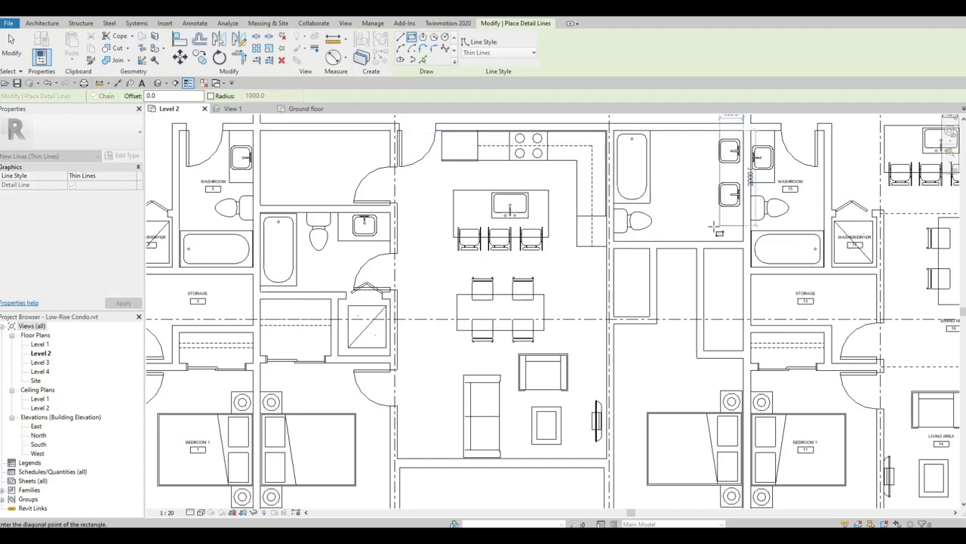
pyautogui.click(715, 227)
pyautogui.press('Escape')
pyautogui.press('Escape')
# Move the counter outline's lower edge down, close to the bathroom's lower wall
pyautogui.scroll(1, 718, 265)
pyautogui.moveTo(736, 264); pyautogui.dragTo(671, 264, button='middle')
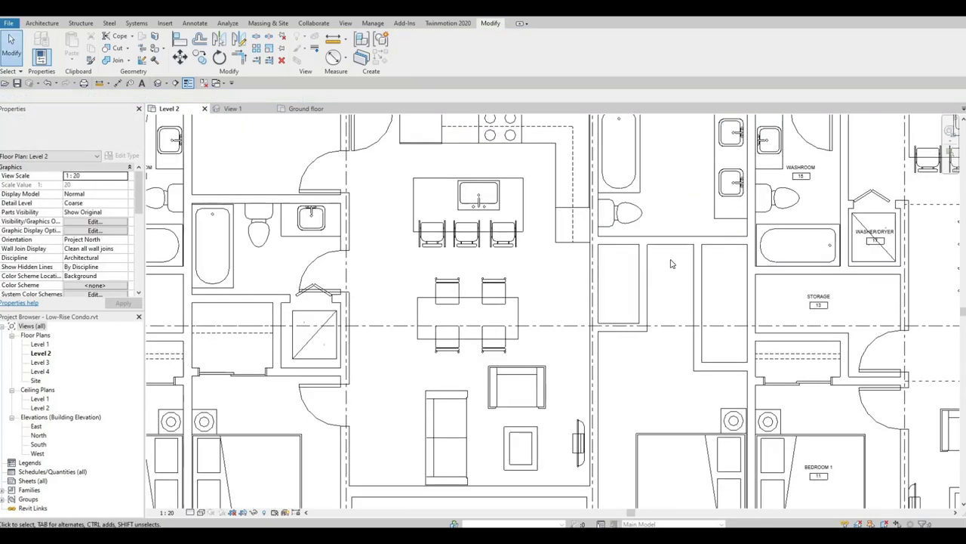
pyautogui.scroll(-1, 669, 260)
pyautogui.click(663, 249)
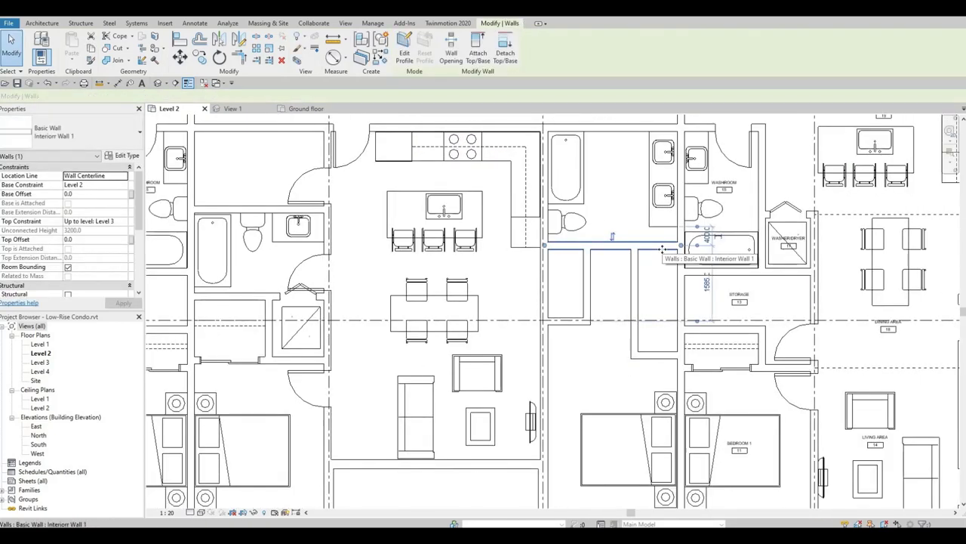
pyautogui.press('Escape')
pyautogui.click(662, 228)
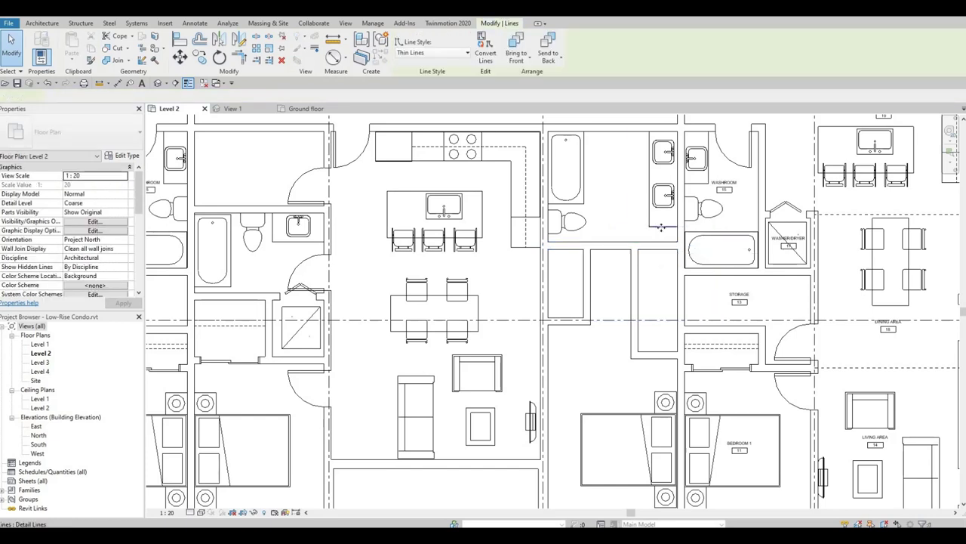
pyautogui.moveTo(662, 237); pyautogui.dragTo(664, 240)
pyautogui.press('Escape')
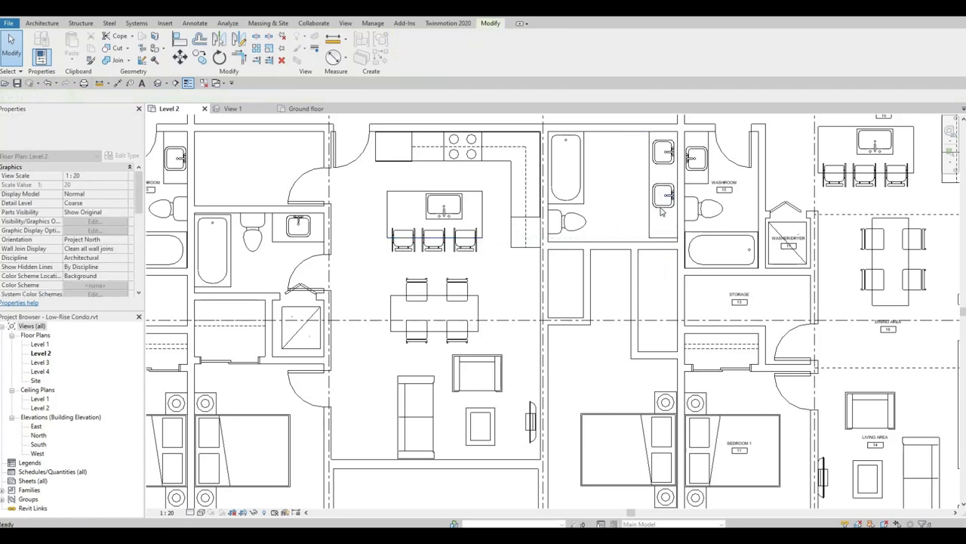
# Shift both sinks slightly down to spread them along the lengthened counter
pyautogui.click(662, 201)
pyautogui.moveTo(662, 203)
pyautogui.mouseDown()
pyautogui.moveTo(664, 156)
pyautogui.moveTo(665, 204)
pyautogui.mouseUp()
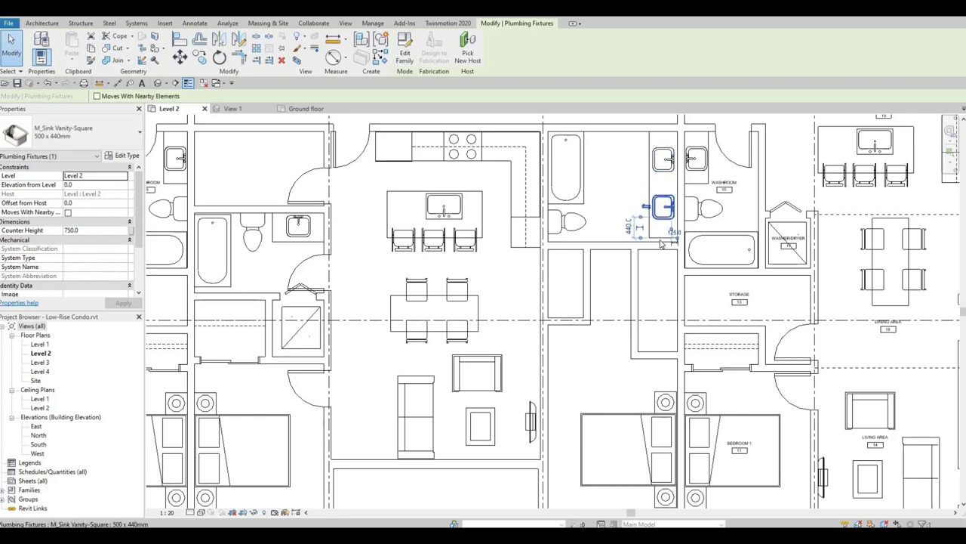
pyautogui.click(642, 258)
# Move the vertical wall of the right-hand closet 160 mm to the right
pyautogui.click(637, 255)
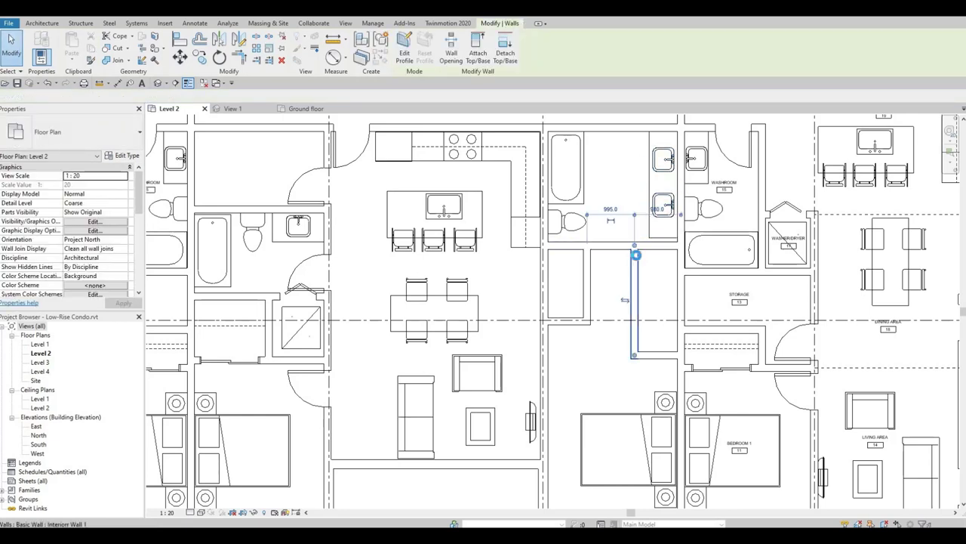
pyautogui.press('Right')
pyautogui.press('Right')
pyautogui.press('Right')
pyautogui.press('Right')
pyautogui.press('Right')
pyautogui.press('Right')
pyautogui.press('Right')
pyautogui.press('Right')
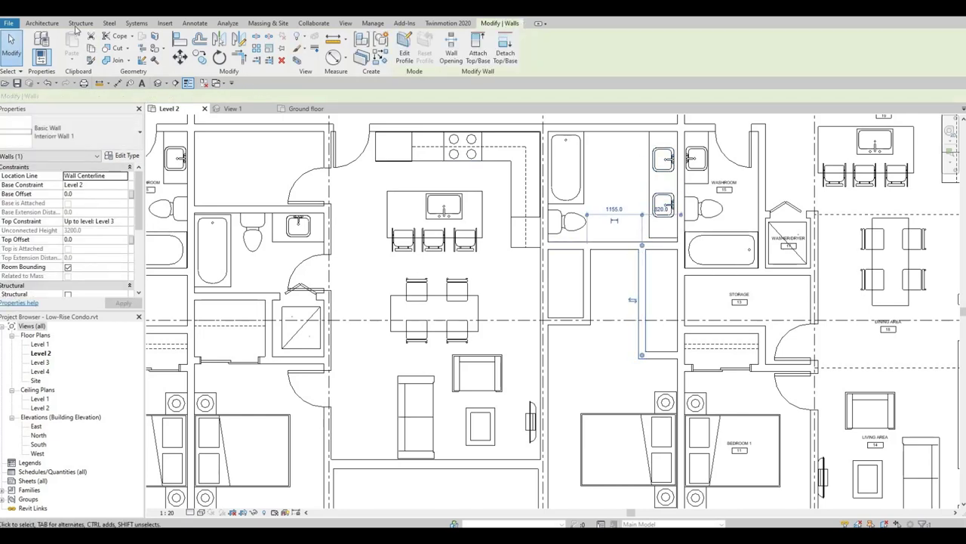
pyautogui.press('Escape')
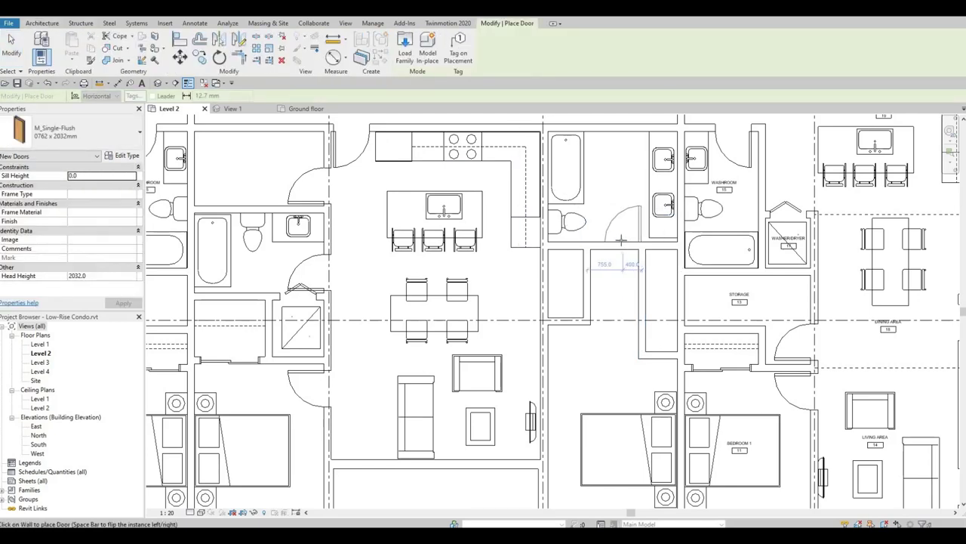
# Place an M_Single-Flush 0762 x 2032mm door in the bathroom's lower wall and move the right-hand closet's vertical wall another 80 mm right
pyautogui.press('Escape')
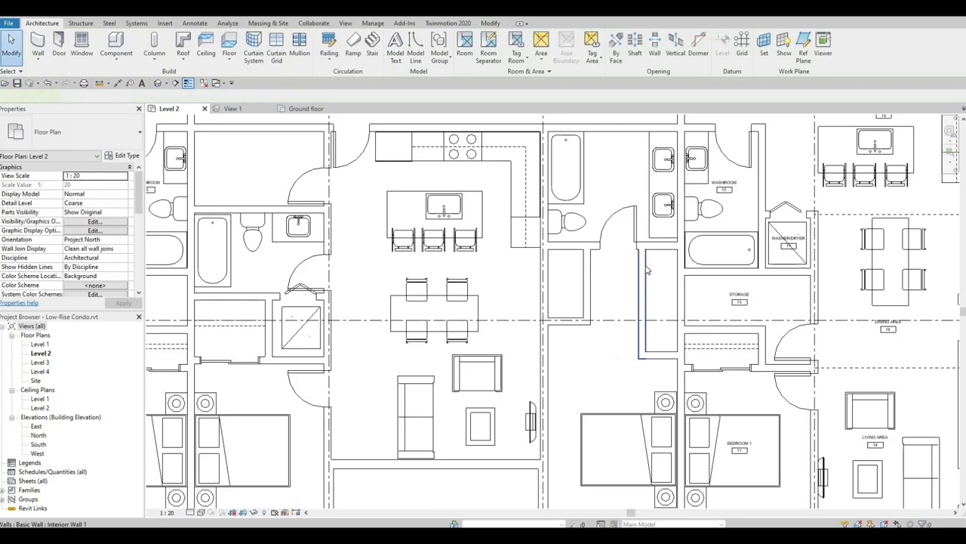
pyautogui.click(644, 278)
pyautogui.press('Right')
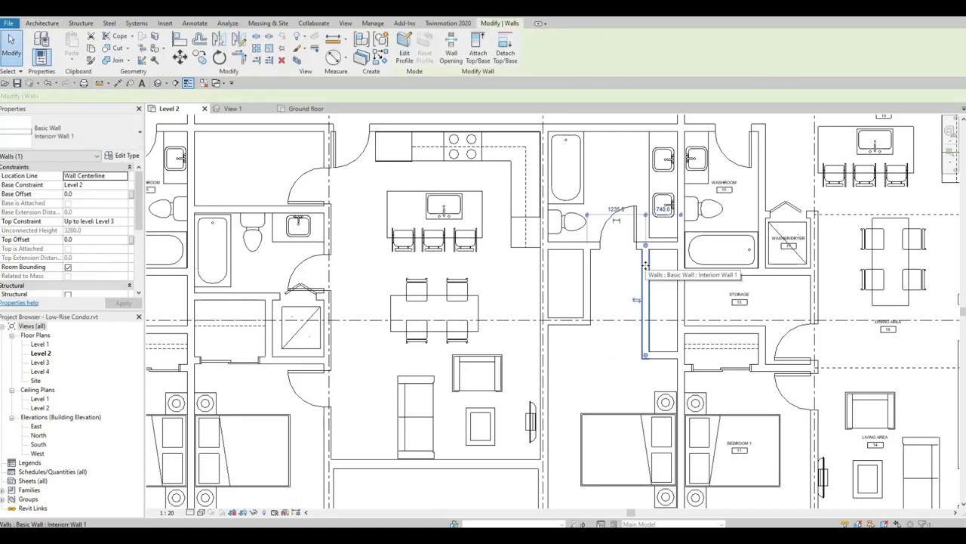
pyautogui.press('Escape')
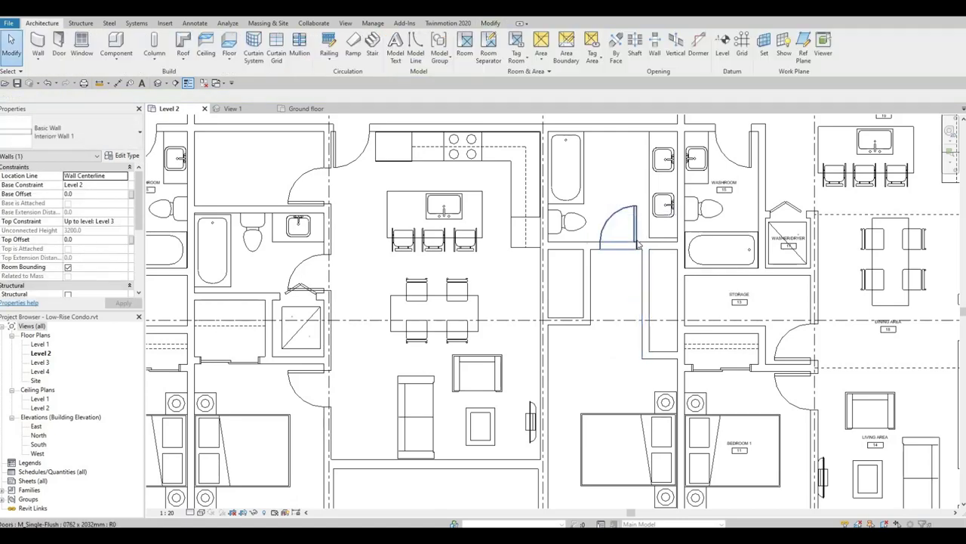
# Shift the bathroom door slightly right and move the left closet's vertical wall right toward the door opening
pyautogui.press('d')
pyautogui.press('r')
pyautogui.click(620, 243)
pyautogui.press('Escape')
pyautogui.moveTo(638, 240); pyautogui.dragTo(640, 241)
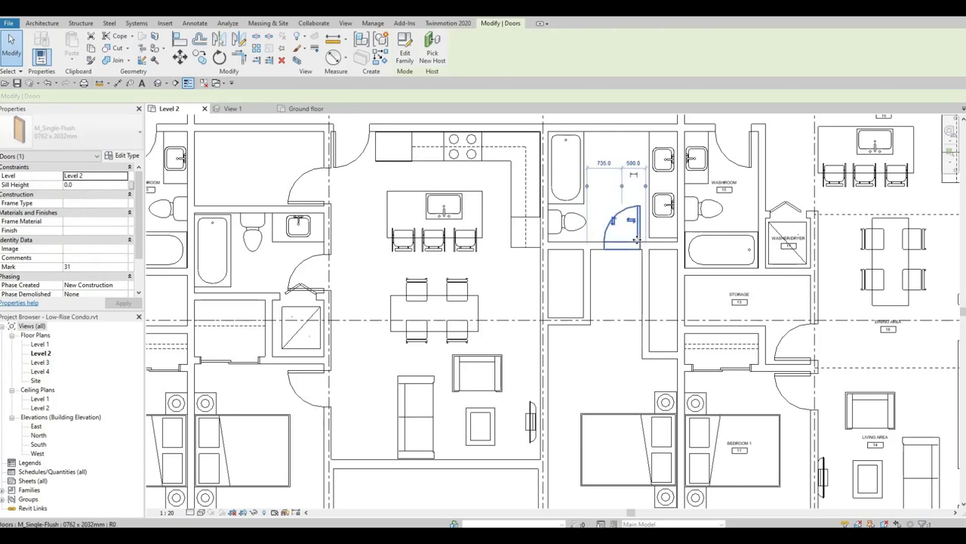
pyautogui.press('Escape')
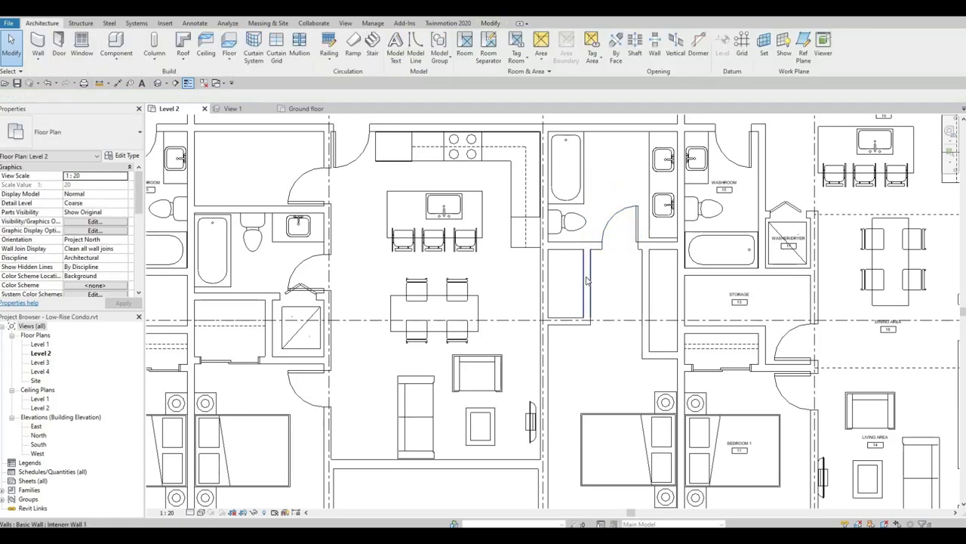
pyautogui.click(585, 281)
pyautogui.moveTo(585, 281); pyautogui.dragTo(593, 281)
# Place an M_Single-Flush 0762 x 2032mm door in the bedroom's left wall just below the left closet, swinging into the bedroom
pyautogui.click(43, 23)
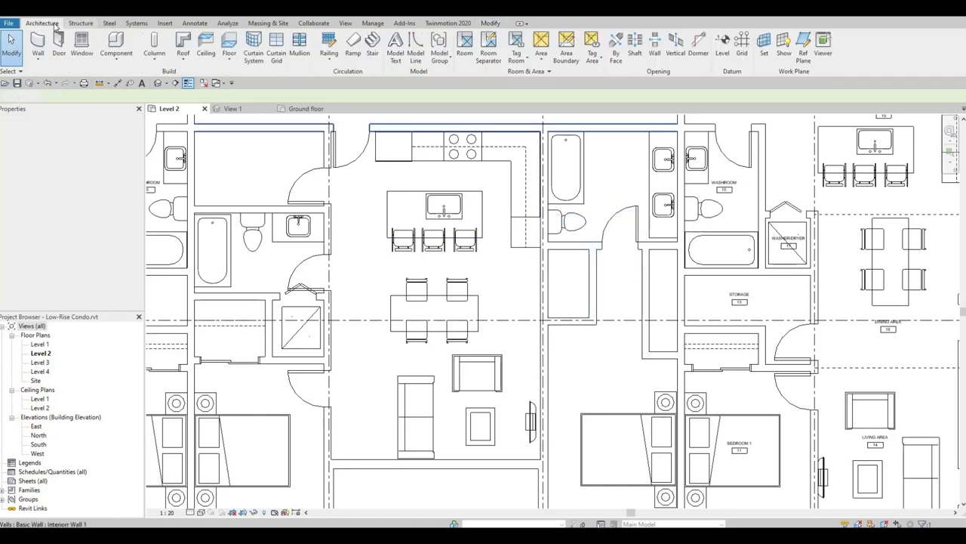
pyautogui.click(59, 45)
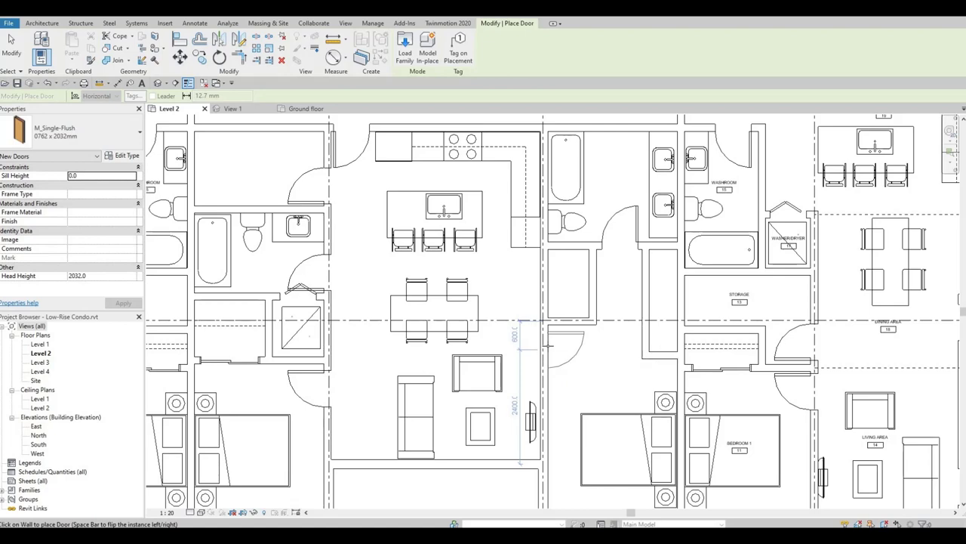
pyautogui.click(551, 346)
pyautogui.press('Escape')
pyautogui.press('Escape')
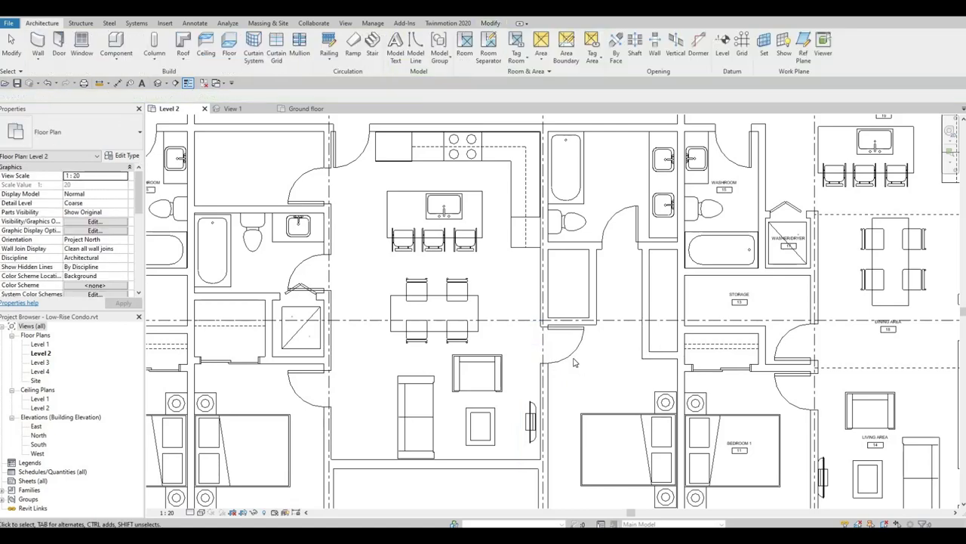
# Place an M_Door-Interior-Double-Sliding-2_Panel-Wood 1200 x 2000mm in each closet's vertical wall, matching the left bedroom's closet door
pyautogui.moveTo(625, 363); pyautogui.dragTo(593, 314, button='middle')
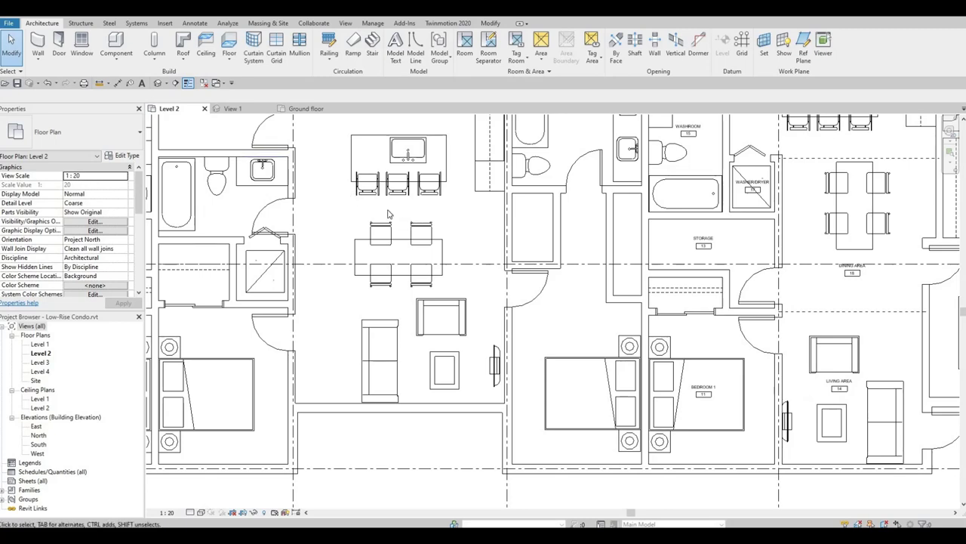
pyautogui.moveTo(267, 233); pyautogui.dragTo(419, 240, button='middle')
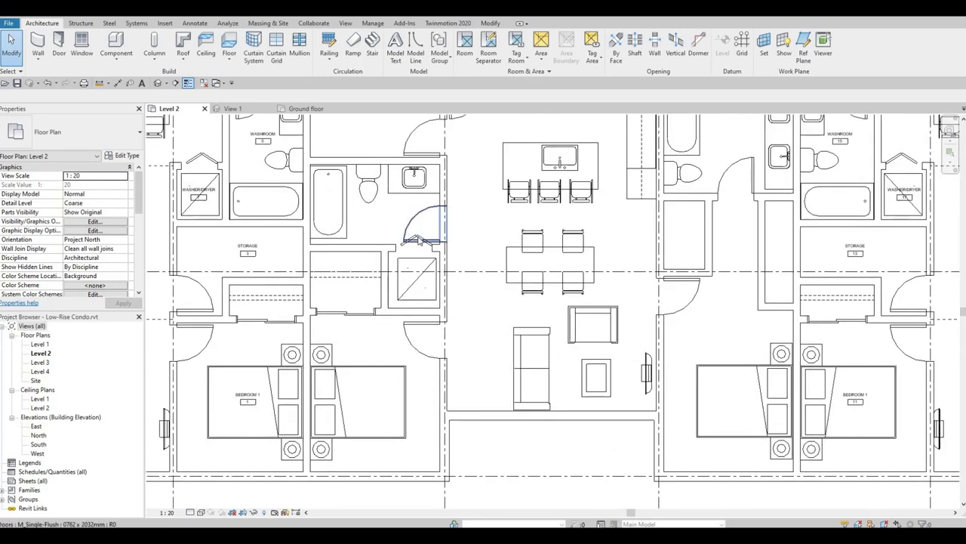
pyautogui.click(346, 311)
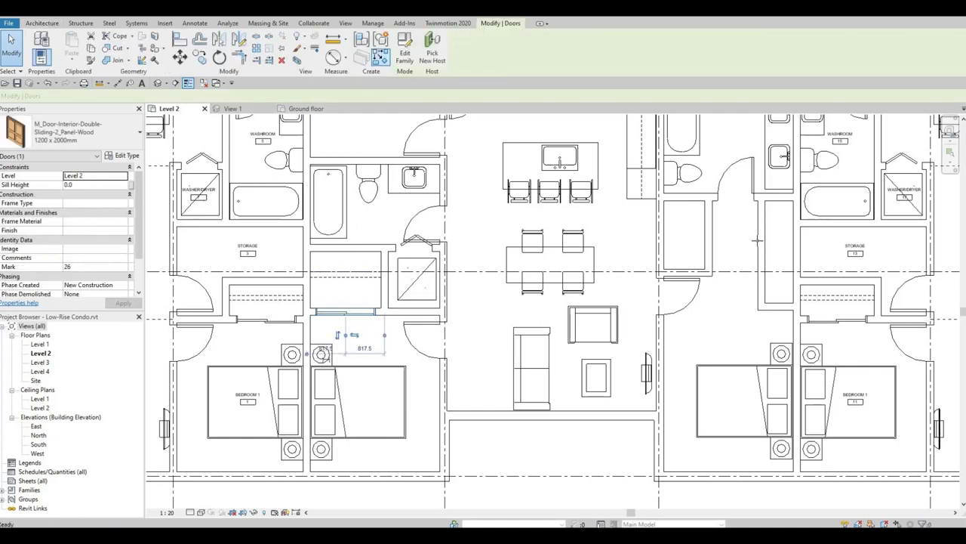
pyautogui.press('c')
pyautogui.press('s')
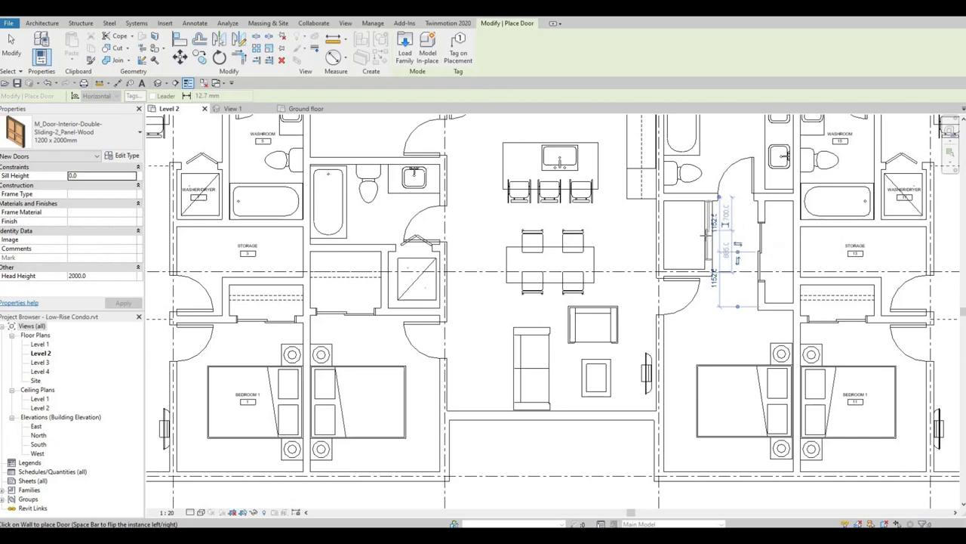
pyautogui.press('Escape')
pyautogui.press('Escape')
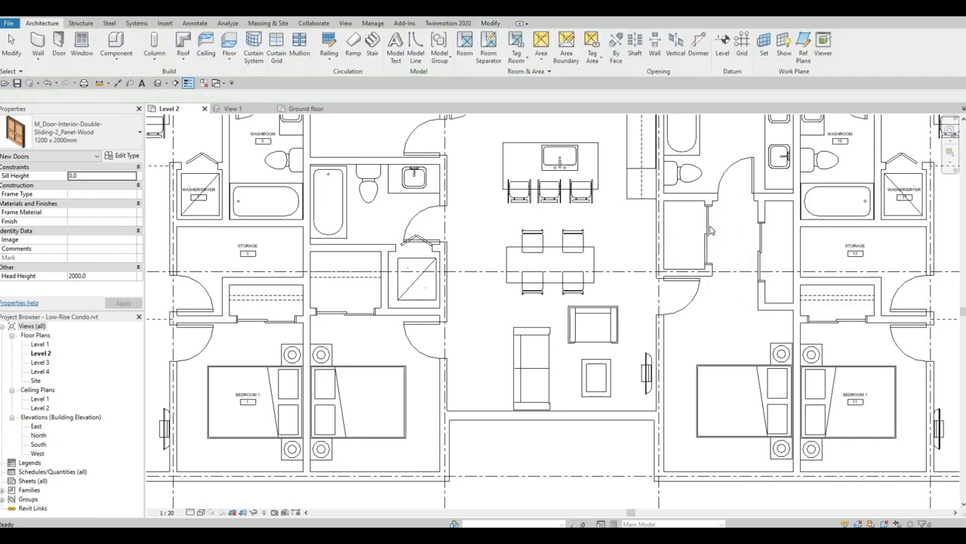
# Change the right-hand closet's double sliding door to the 1700 x 2000mm type
pyautogui.click(761, 253)
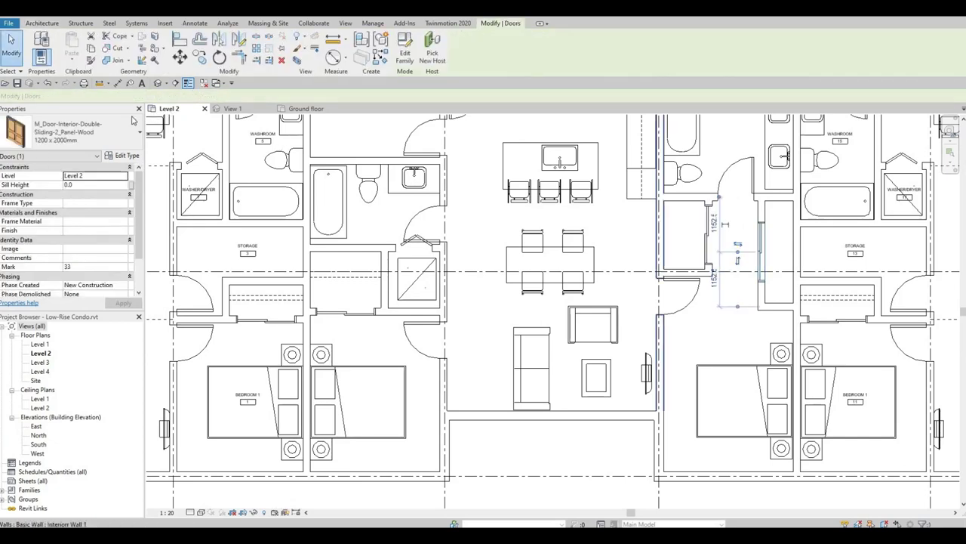
pyautogui.click(101, 133)
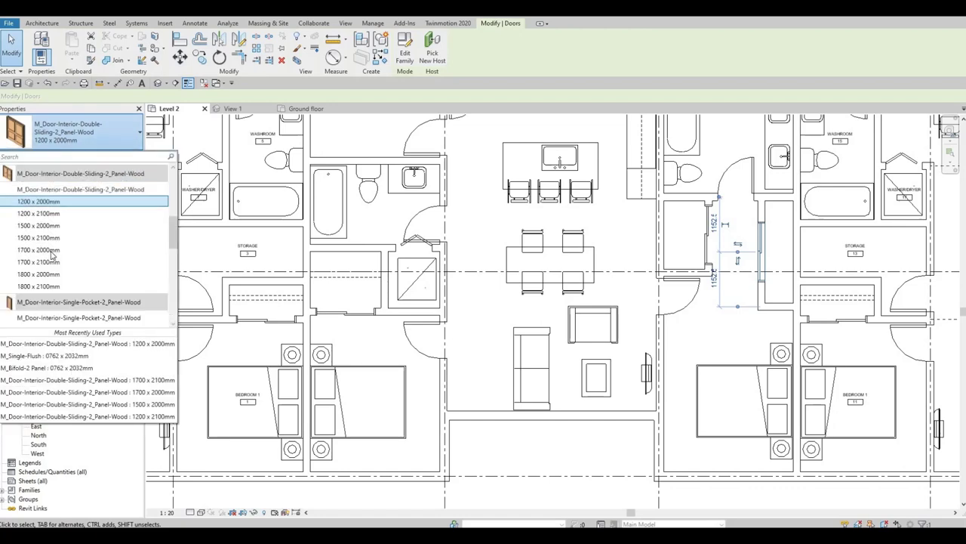
pyautogui.click(52, 252)
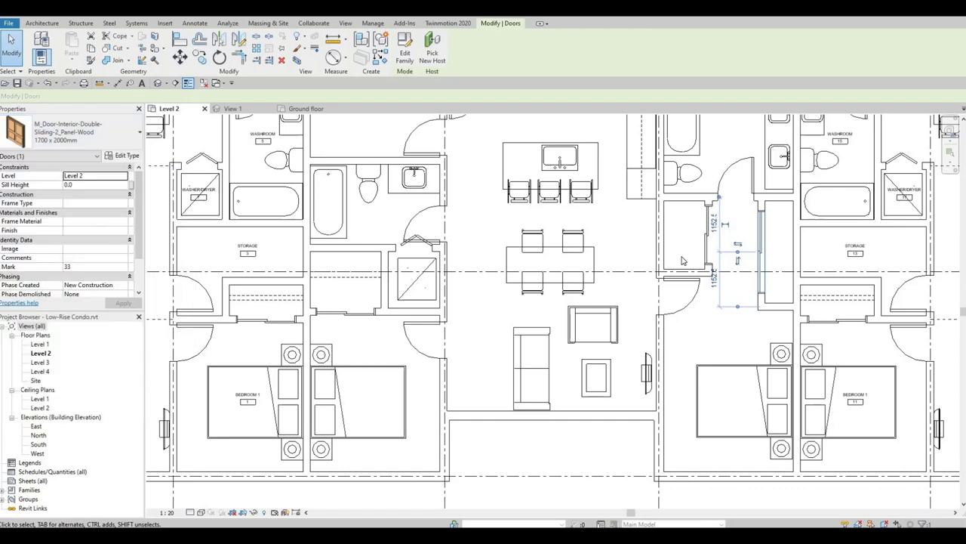
pyautogui.click(684, 261)
# Draw two parallel vertical <Demolished> detail lines down the middle of the left closet, matching the dashed line in the left bedroom's closet
pyautogui.moveTo(507, 270); pyautogui.dragTo(590, 281, button='middle')
pyautogui.click(421, 269)
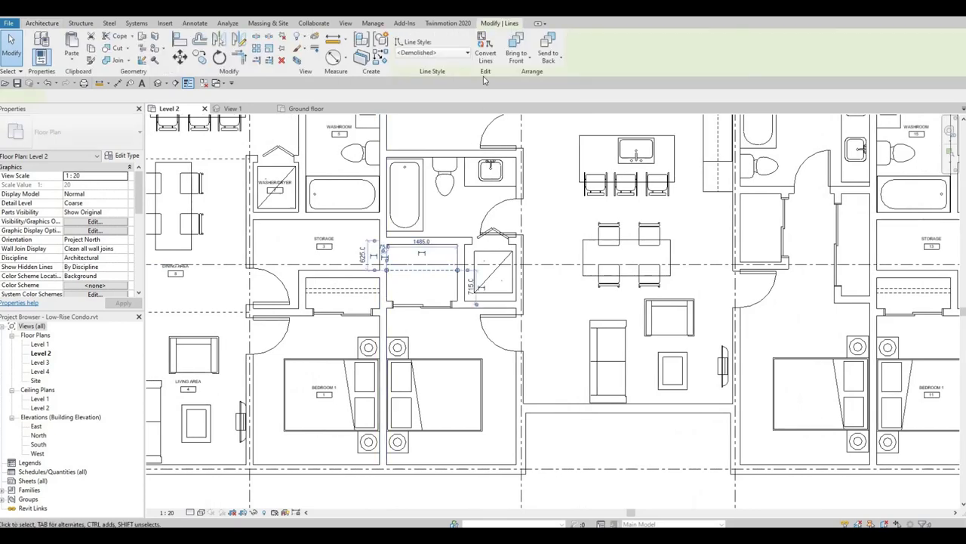
pyautogui.click(382, 58)
pyautogui.moveTo(805, 274); pyautogui.dragTo(590, 282, button='middle')
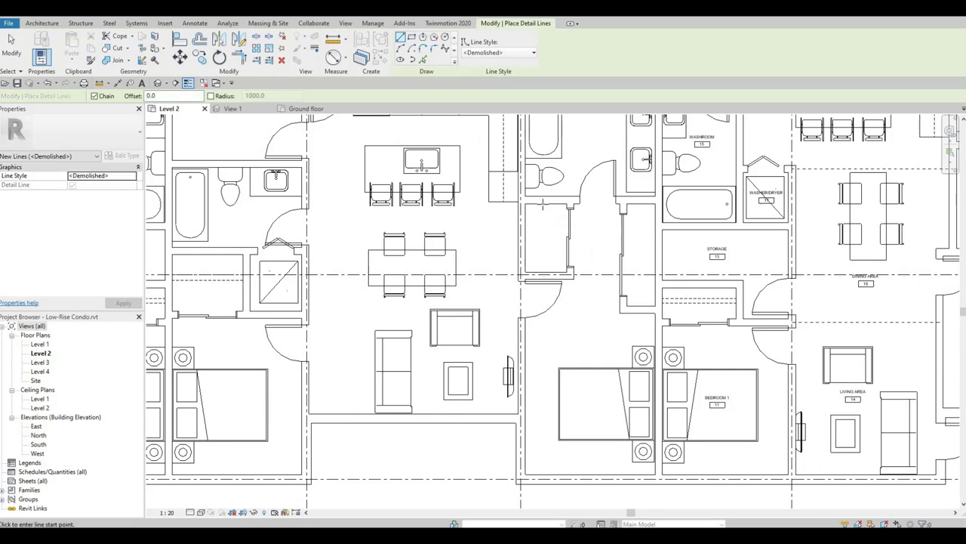
pyautogui.click(542, 204)
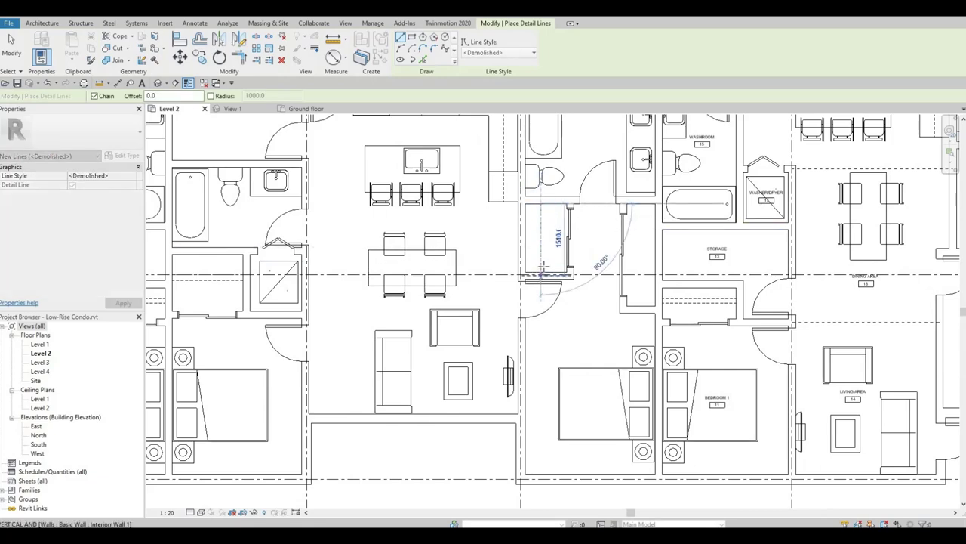
pyautogui.scroll(4, 542, 265)
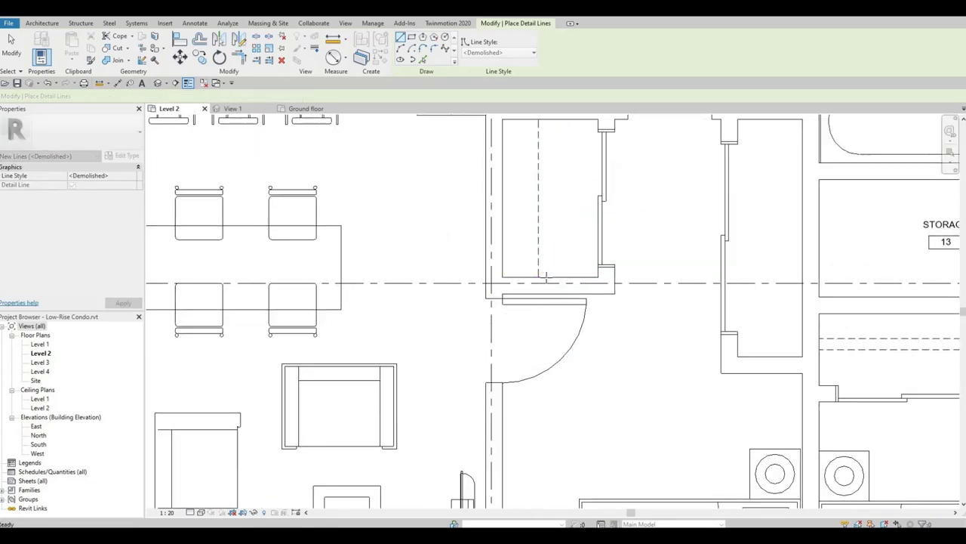
pyautogui.click(545, 278)
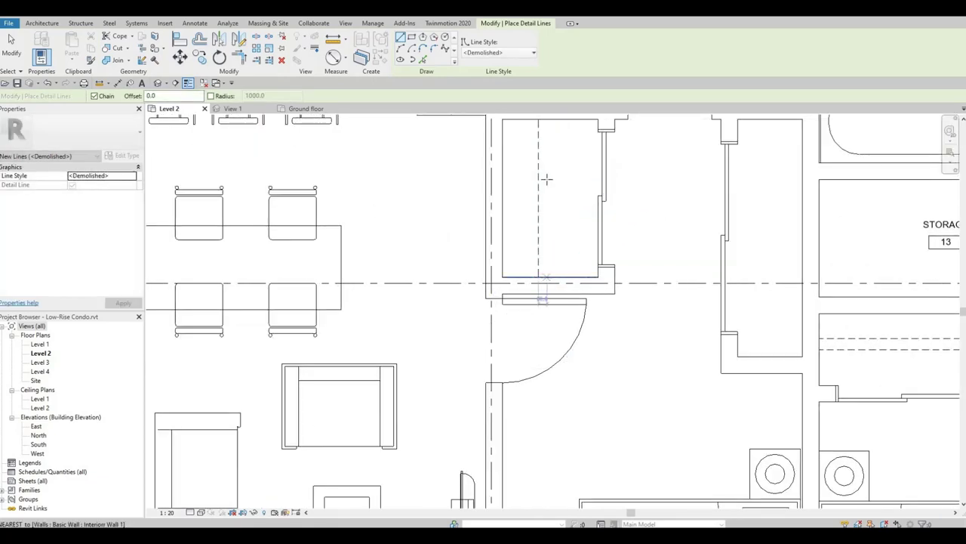
pyautogui.click(548, 120)
pyautogui.press('Escape')
# Draw two parallel vertical <Demolished> detail lines from the upper to the lower wall of the right-hand closet
pyautogui.moveTo(636, 206); pyautogui.dragTo(452, 211, button='middle')
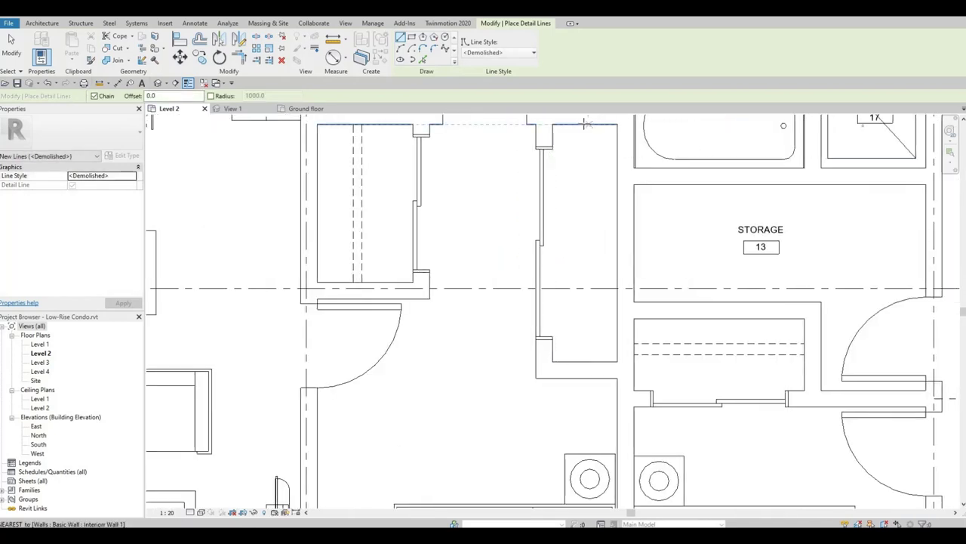
pyautogui.click(583, 125)
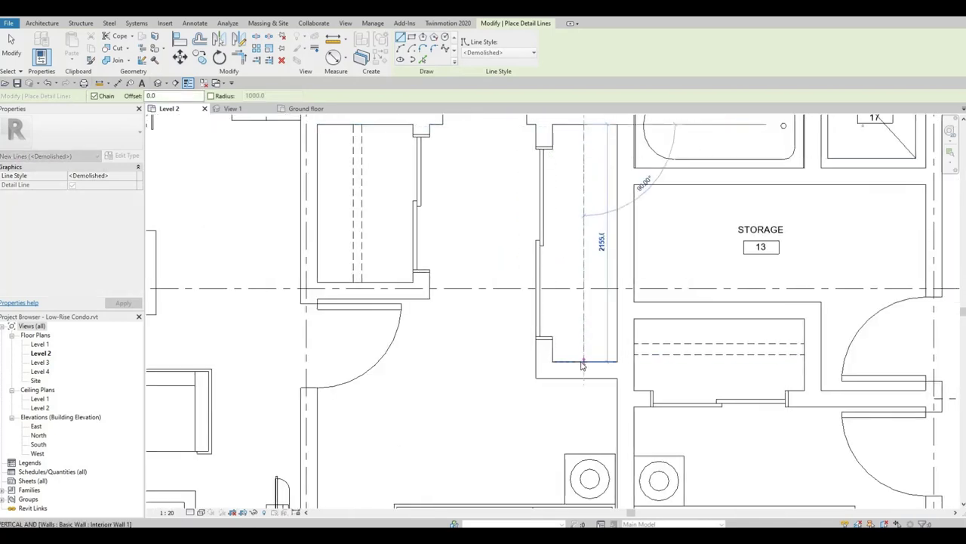
pyautogui.click(584, 361)
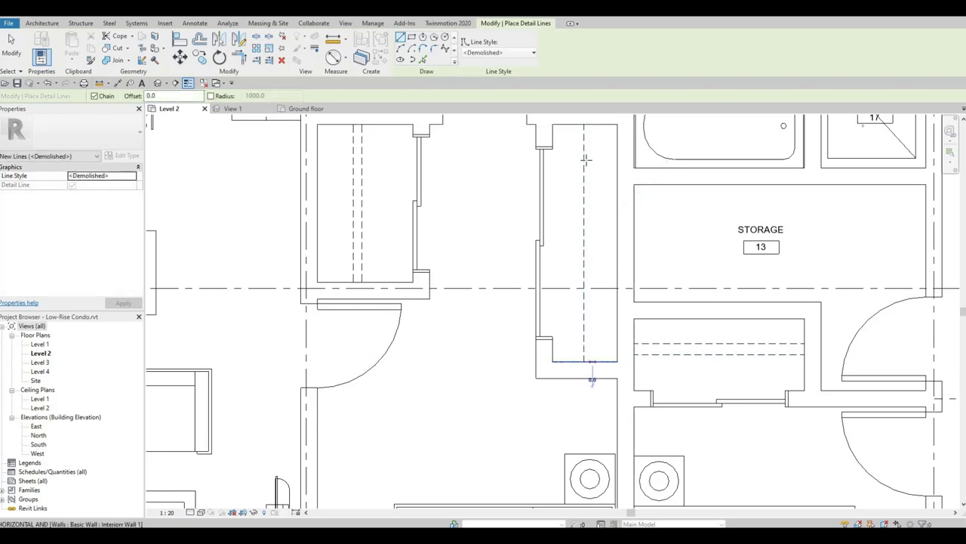
pyautogui.click(592, 125)
pyautogui.click(592, 361)
pyautogui.press('Escape')
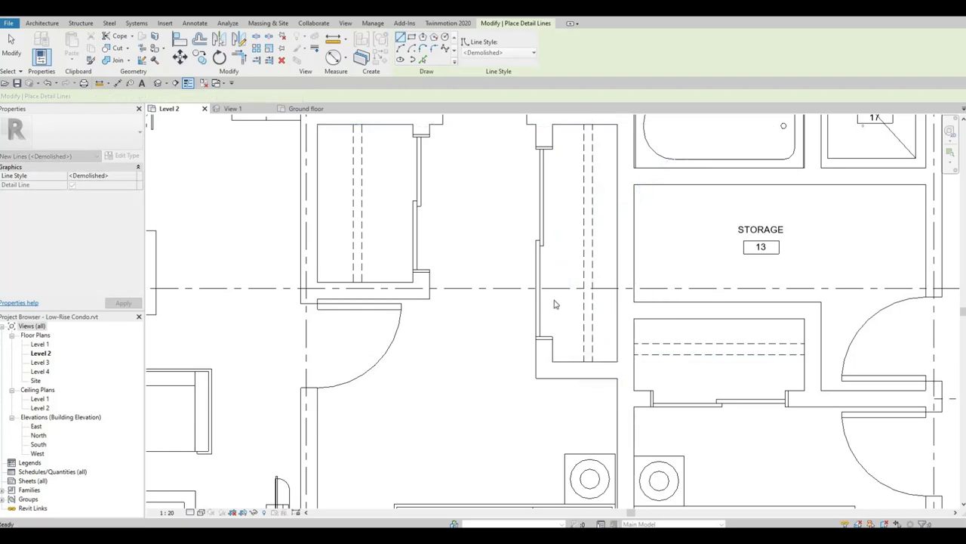
# Move the bathroom's toilet about 40 mm down toward the lower wall
pyautogui.scroll(-5, 556, 304)
pyautogui.moveTo(582, 366); pyautogui.dragTo(565, 523, button='middle')
pyautogui.scroll(-1, 591, 366)
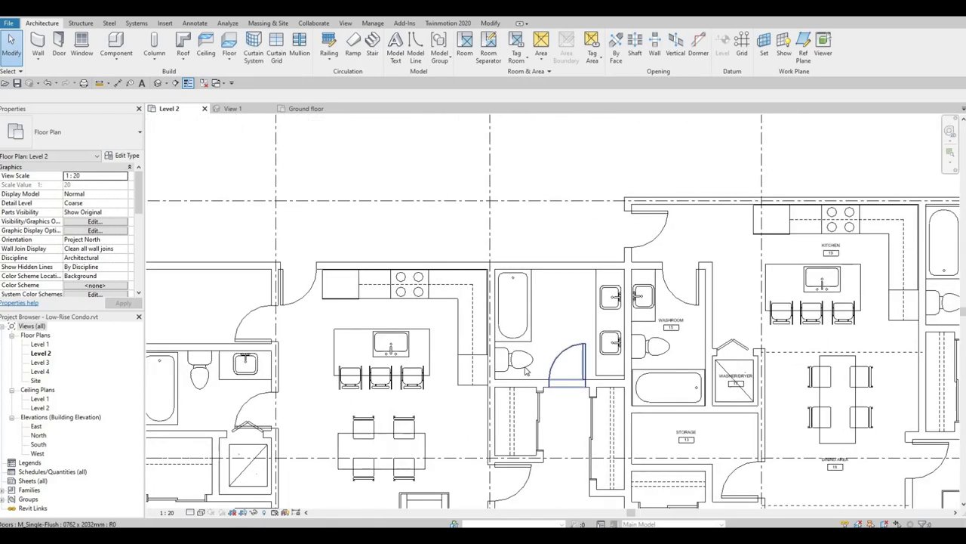
pyautogui.moveTo(526, 369); pyautogui.dragTo(528, 366, button='middle')
pyautogui.click(520, 357)
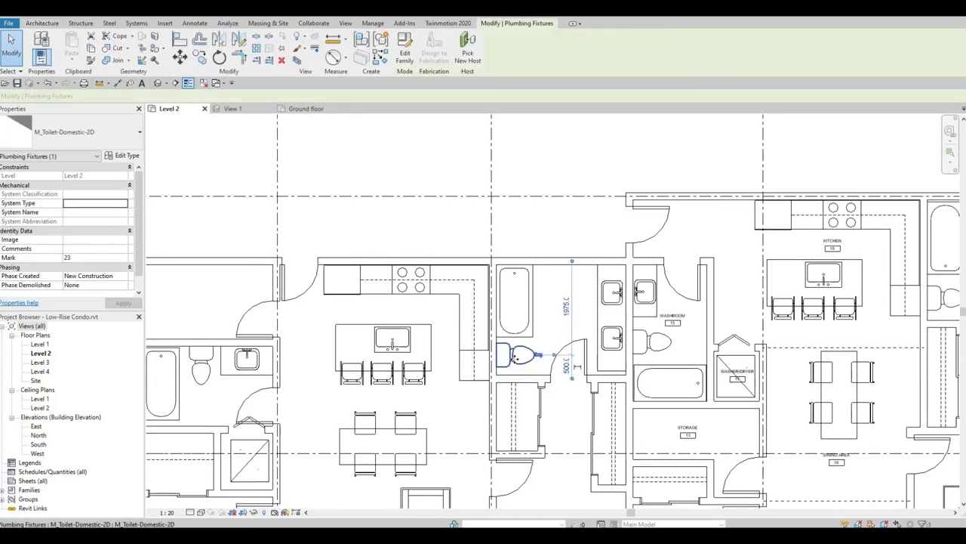
pyautogui.moveTo(516, 356); pyautogui.dragTo(526, 359)
pyautogui.moveTo(567, 336); pyautogui.dragTo(553, 343, button='middle')
# Examine the middle unit's bedrooms, closets and bathrooms alongside the neighbouring units' layouts
pyautogui.moveTo(600, 320); pyautogui.dragTo(661, 158, button='middle')
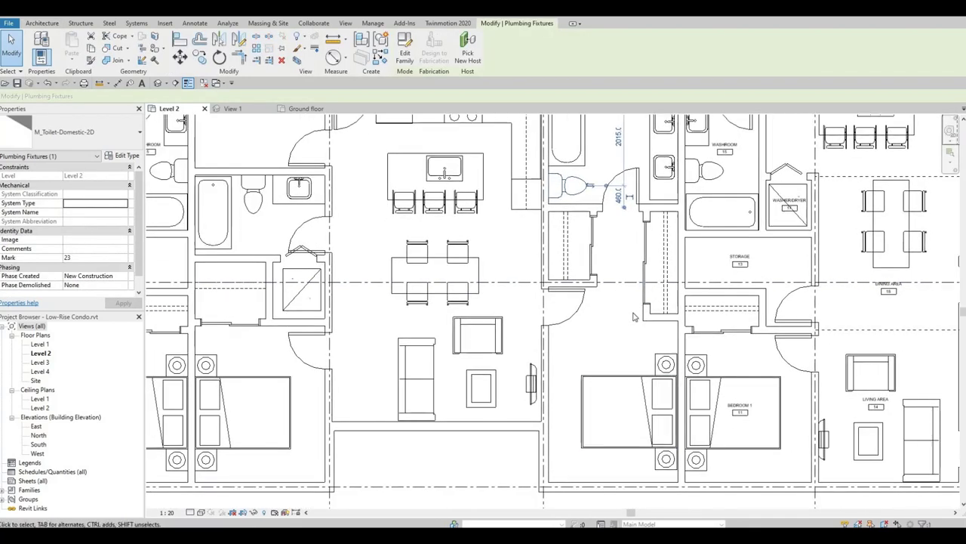
pyautogui.moveTo(634, 314); pyautogui.dragTo(627, 248, button='middle')
pyautogui.moveTo(697, 383); pyautogui.dragTo(768, 384, button='middle')
pyautogui.scroll(-2, 690, 379)
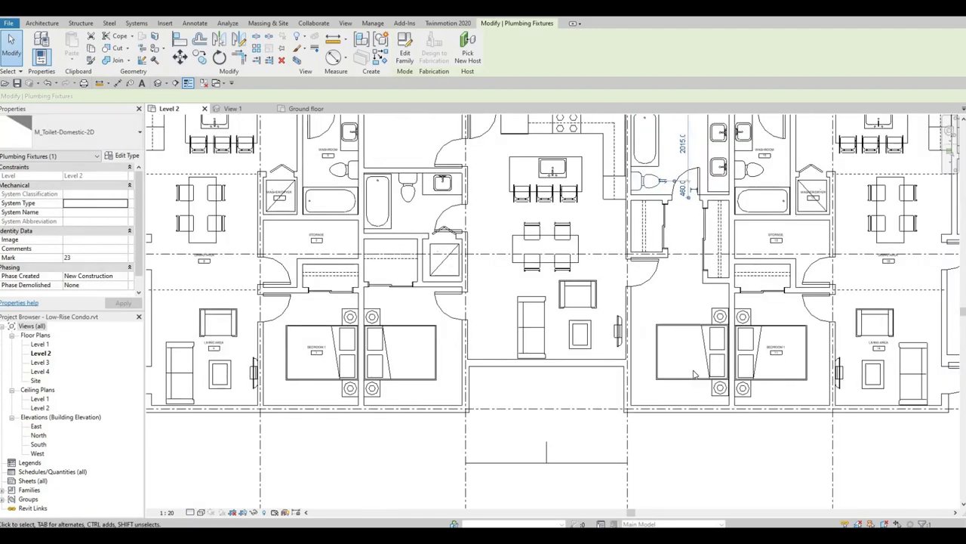
pyautogui.scroll(1, 693, 365)
pyautogui.scroll(-1, 693, 365)
pyautogui.moveTo(675, 359); pyautogui.dragTo(636, 351, button='middle')
pyautogui.moveTo(655, 384); pyautogui.dragTo(622, 406, button='middle')
pyautogui.scroll(2, 561, 312)
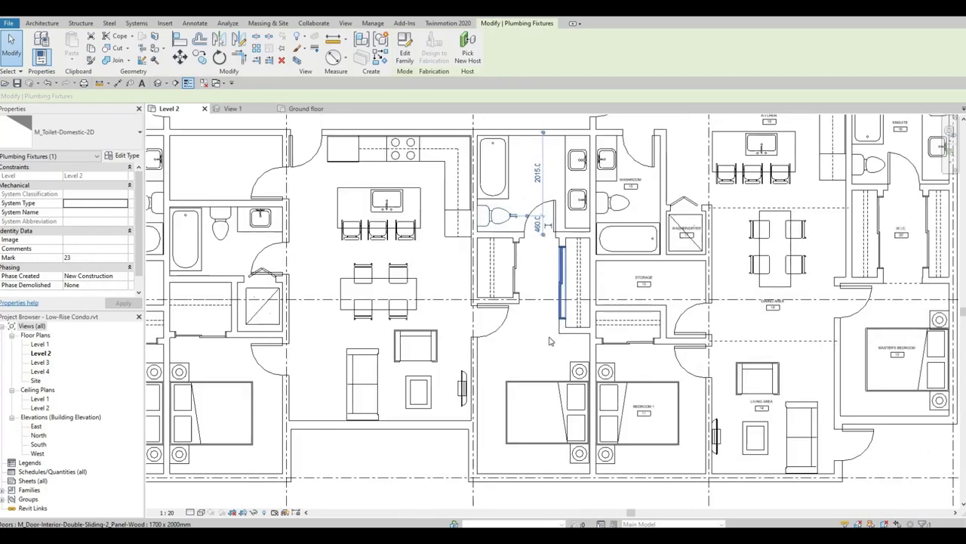
pyautogui.press('Escape')
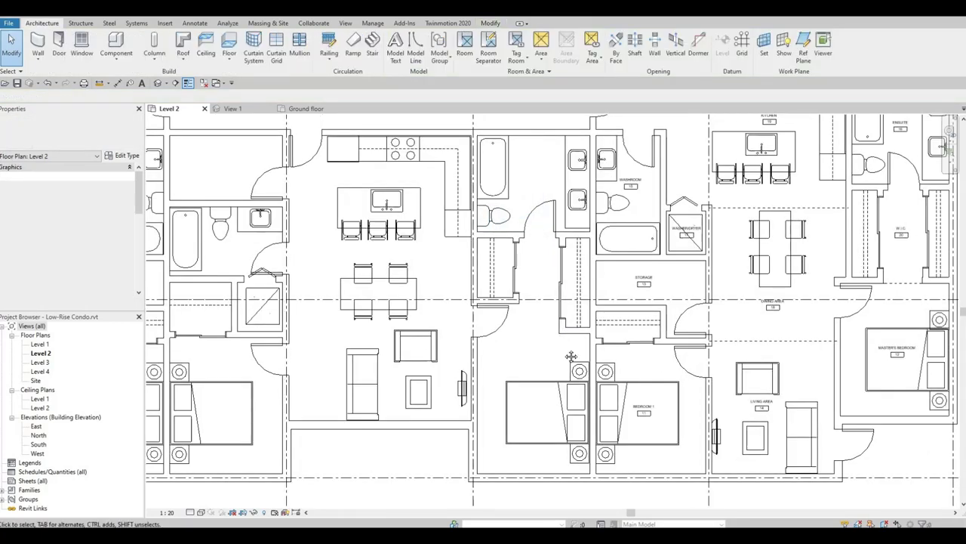
pyautogui.moveTo(585, 387)
pyautogui.mouseDown(button='middle')
pyautogui.moveTo(640, 358)
pyautogui.moveTo(613, 359)
pyautogui.moveTo(624, 363)
pyautogui.mouseUp(button='middle')
pyautogui.scroll(-1, 641, 360)
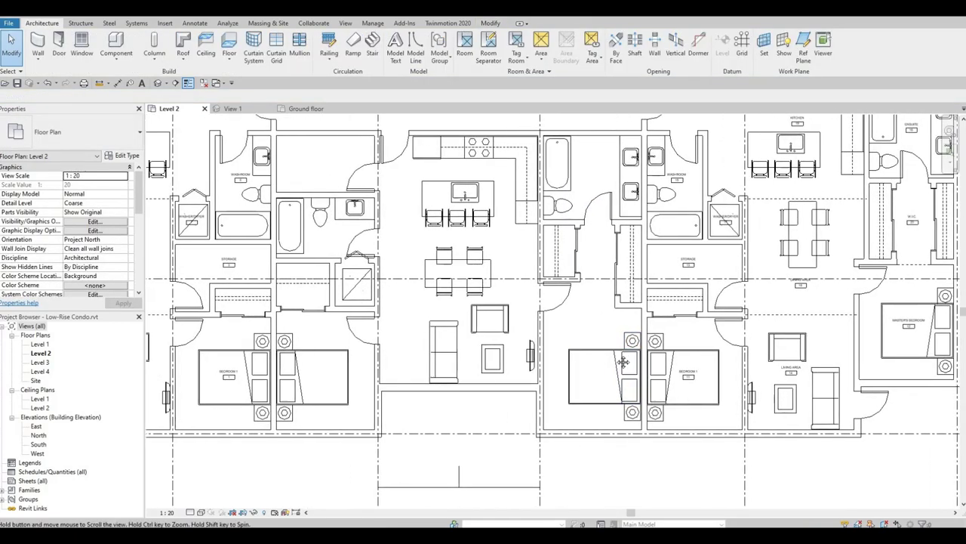
pyautogui.moveTo(524, 322); pyautogui.dragTo(578, 332, button='middle')
pyautogui.moveTo(494, 299); pyautogui.dragTo(499, 310, button='middle')
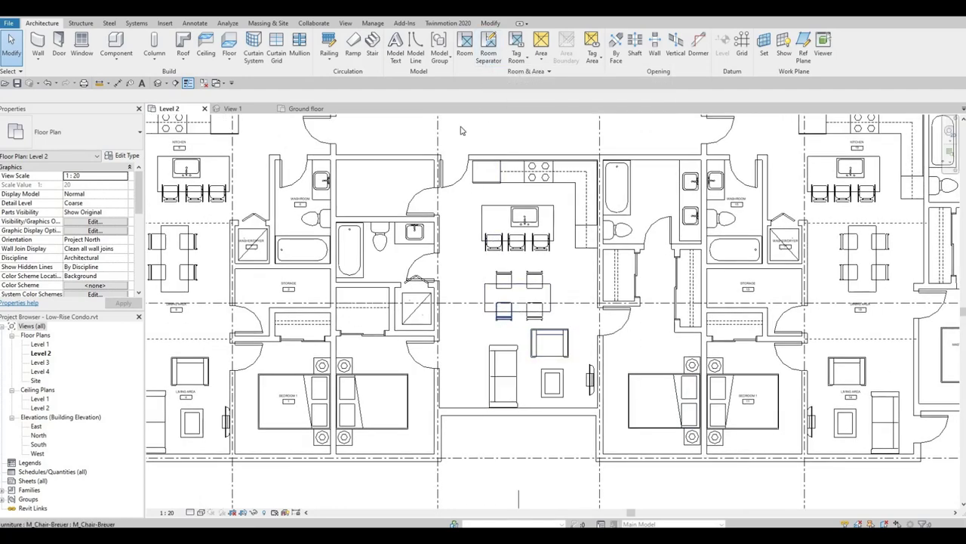
# Draw two horizontal room separation lines from wall to wall across the middle unit, dividing the kitchen, dining and living areas
pyautogui.click(489, 54)
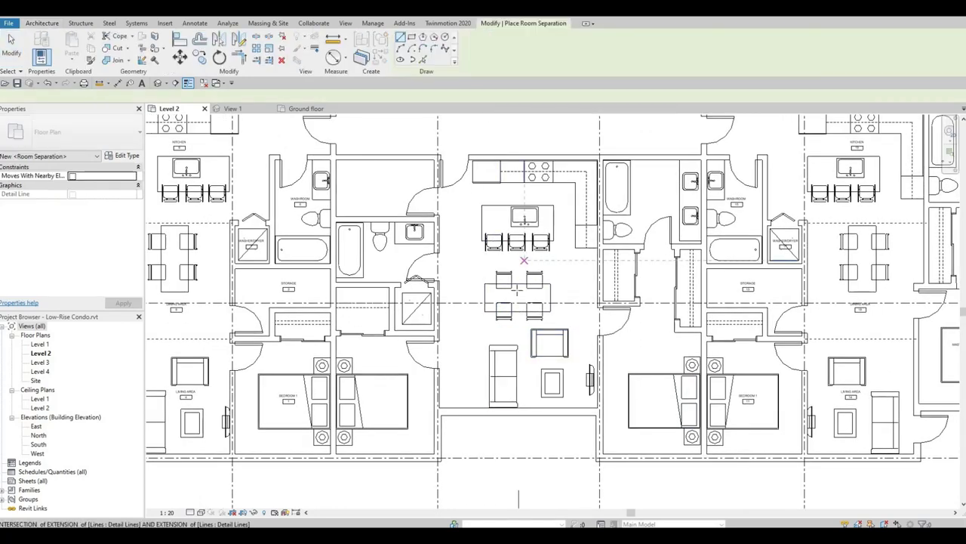
pyautogui.scroll(1, 520, 289)
pyautogui.scroll(1, 440, 249)
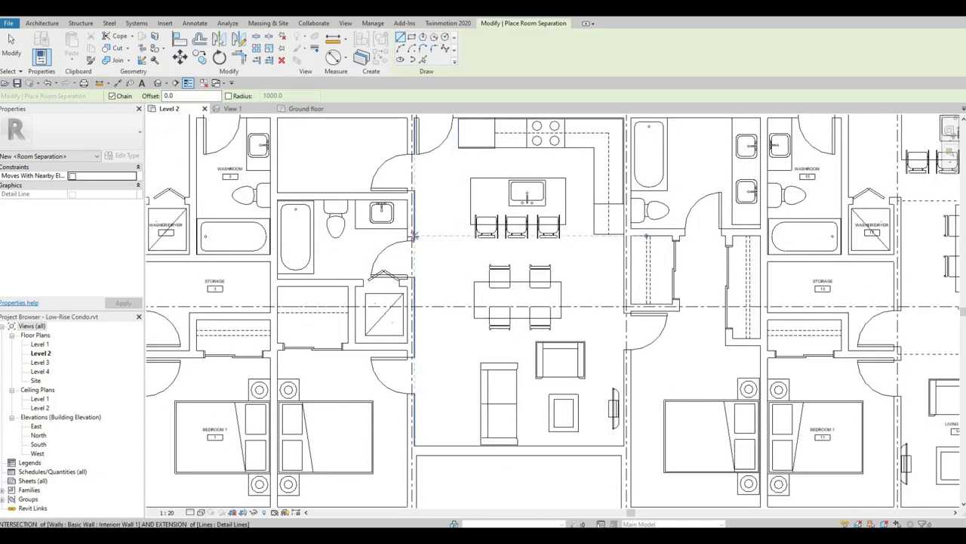
pyautogui.click(414, 236)
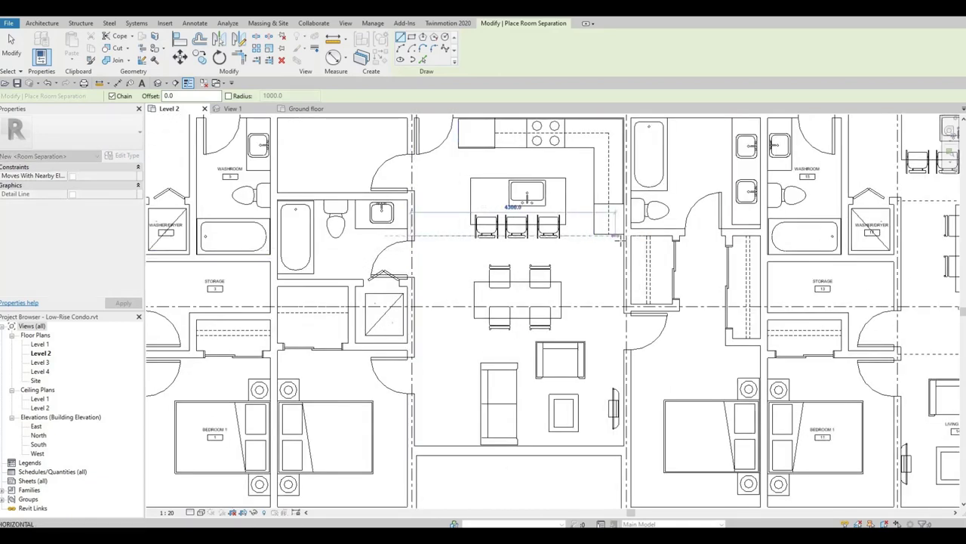
pyautogui.click(623, 235)
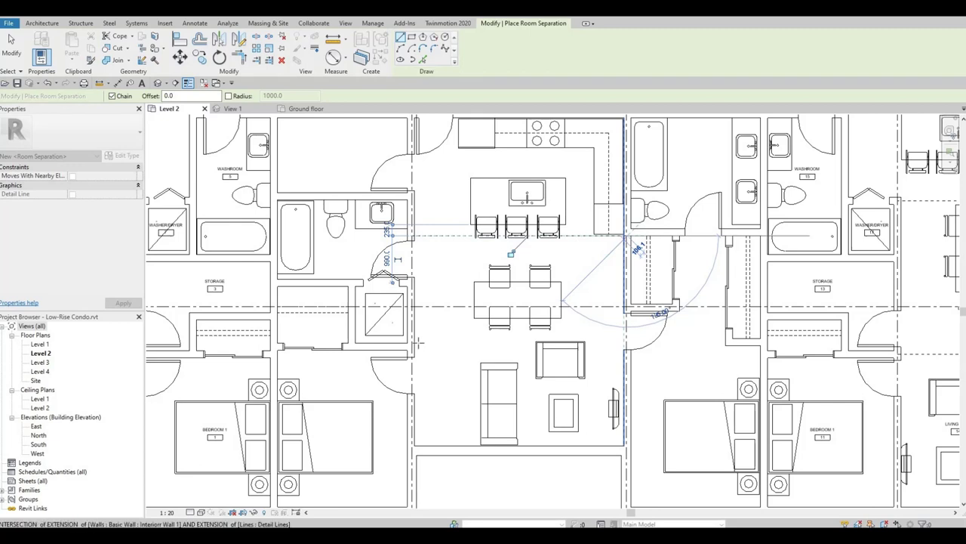
pyautogui.press('Escape')
pyautogui.click(414, 318)
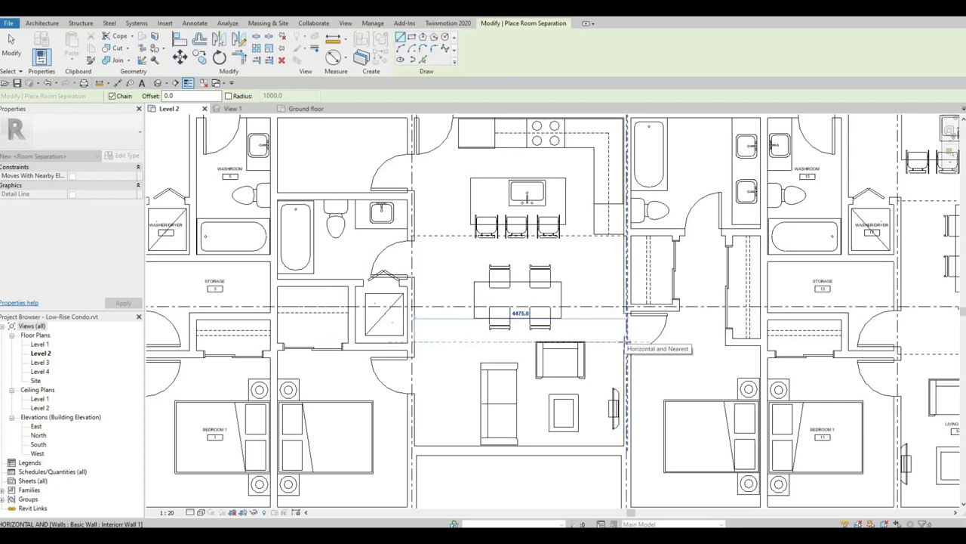
pyautogui.click(626, 342)
pyautogui.press('Escape')
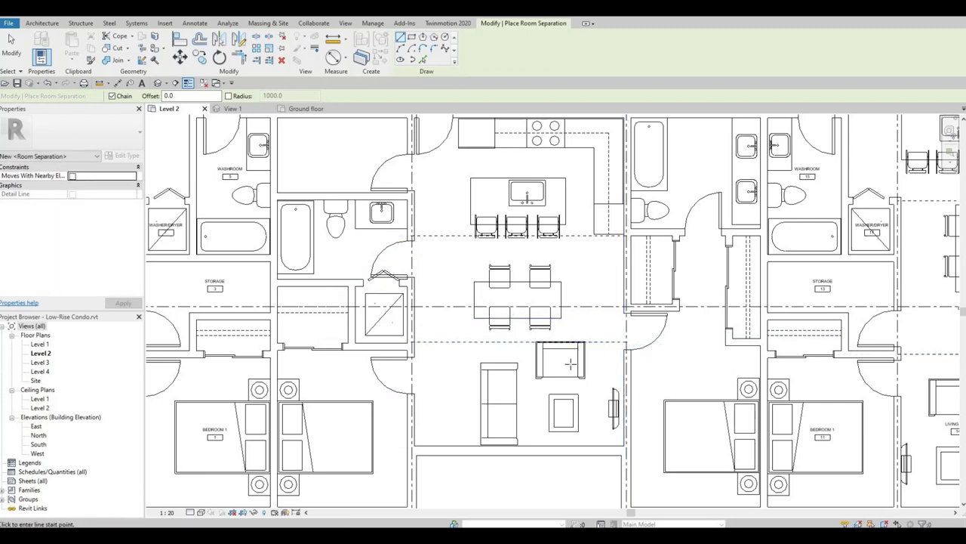
# Draw a diagonal room separation line between the lower corners of the bedroom's two closets, separating the closet passage from the bedroom
pyautogui.click(626, 350)
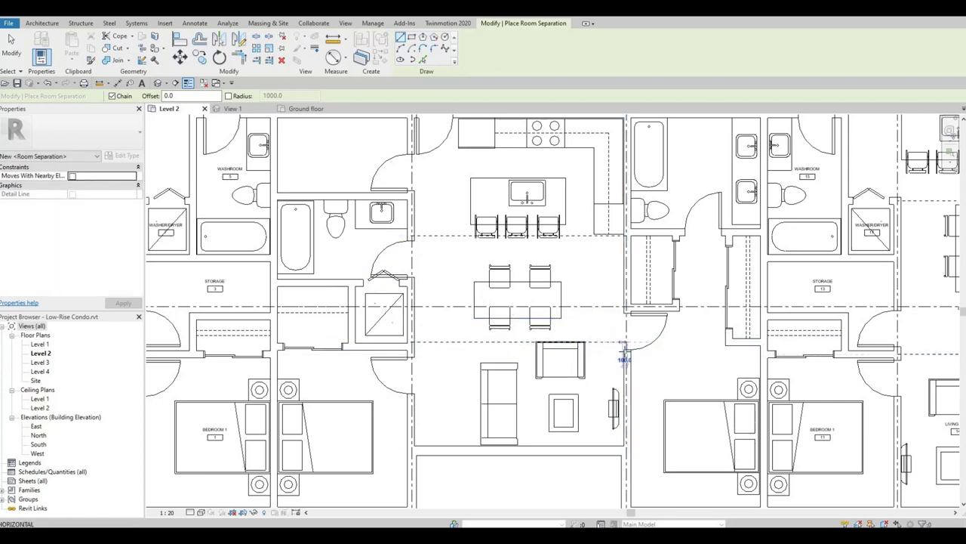
pyautogui.click(662, 350)
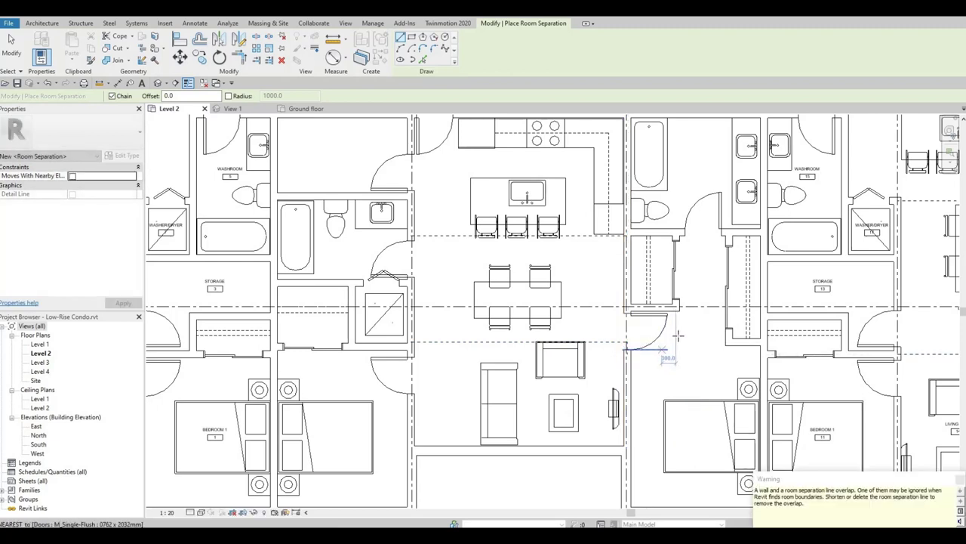
pyautogui.click(679, 310)
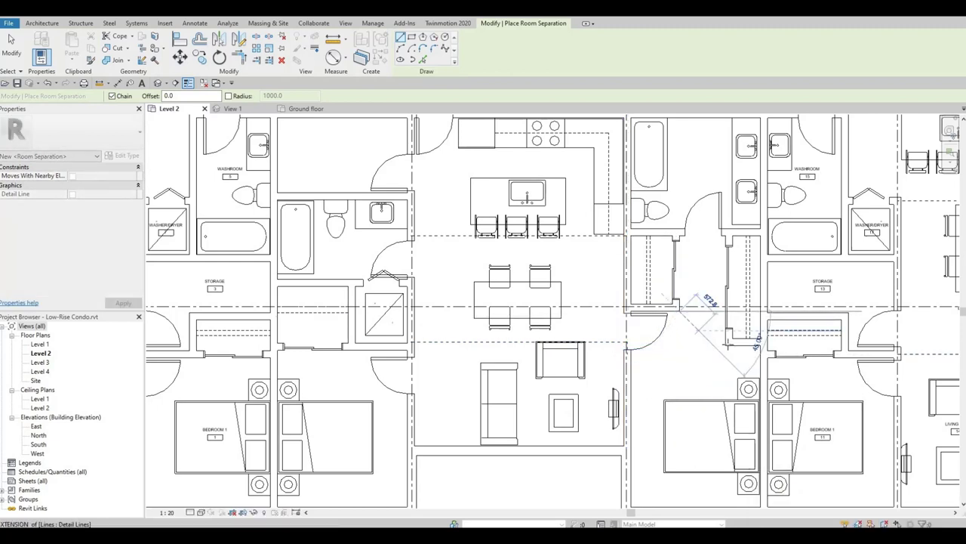
pyautogui.click(727, 344)
pyautogui.press('Escape')
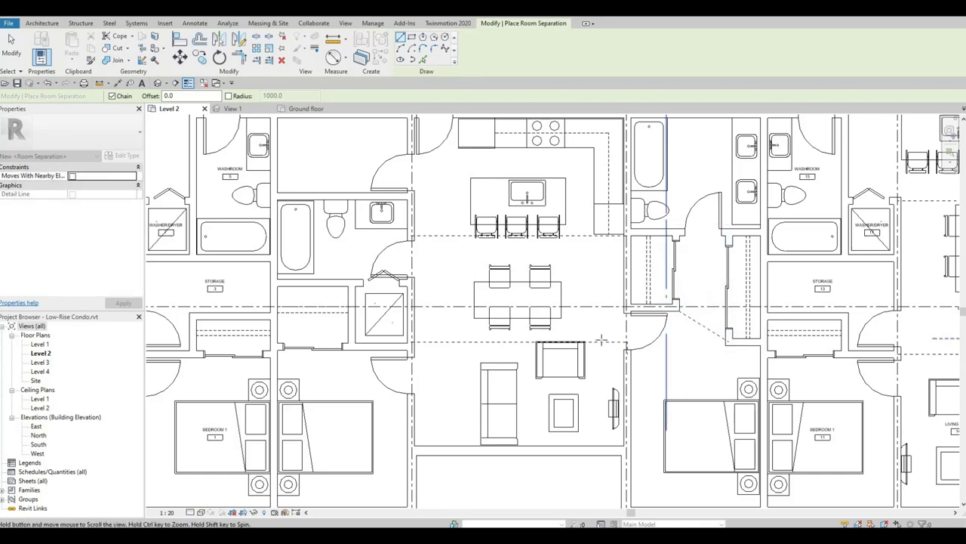
pyautogui.scroll(-1, 491, 362)
pyautogui.moveTo(476, 371); pyautogui.dragTo(647, 357, button='middle')
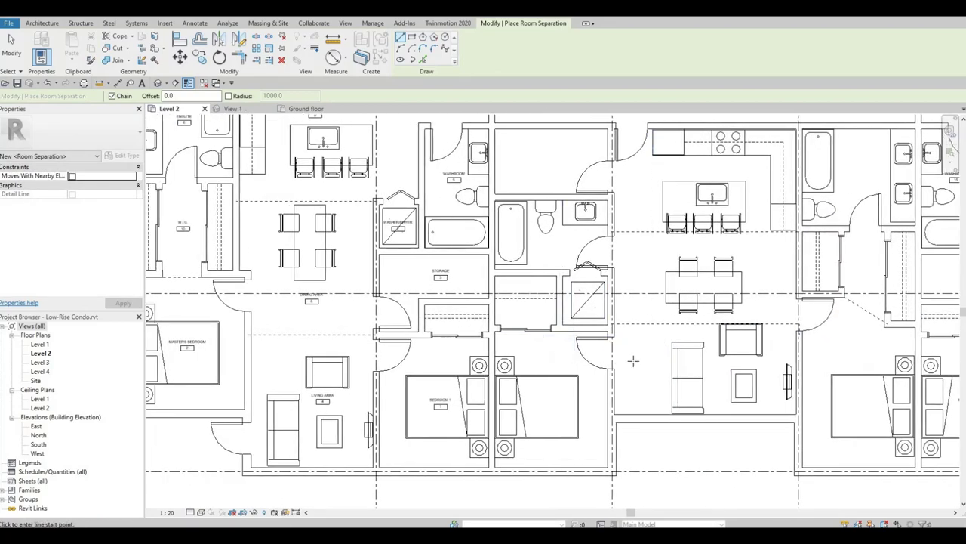
pyautogui.moveTo(618, 301); pyautogui.dragTo(586, 259, button='middle')
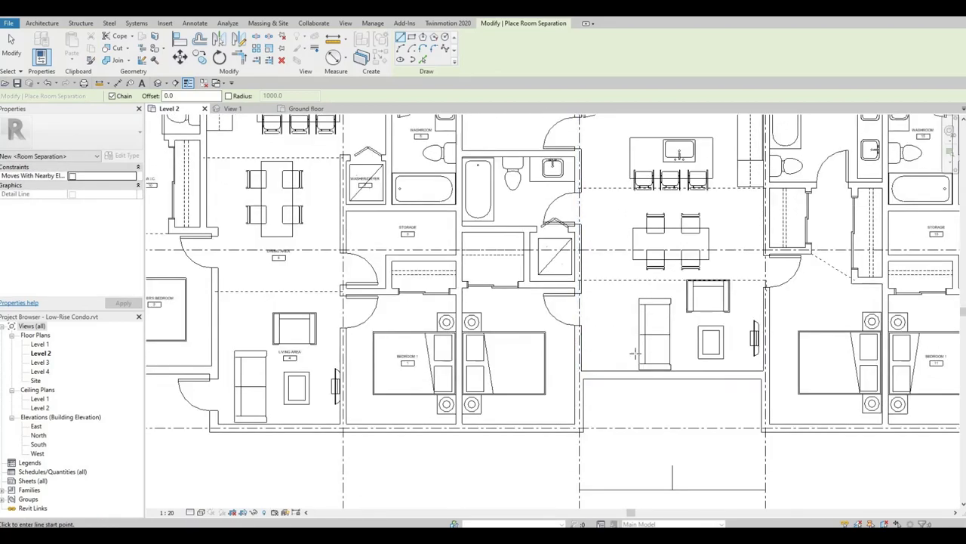
pyautogui.moveTo(638, 352); pyautogui.dragTo(530, 371, button='middle')
pyautogui.press('Escape')
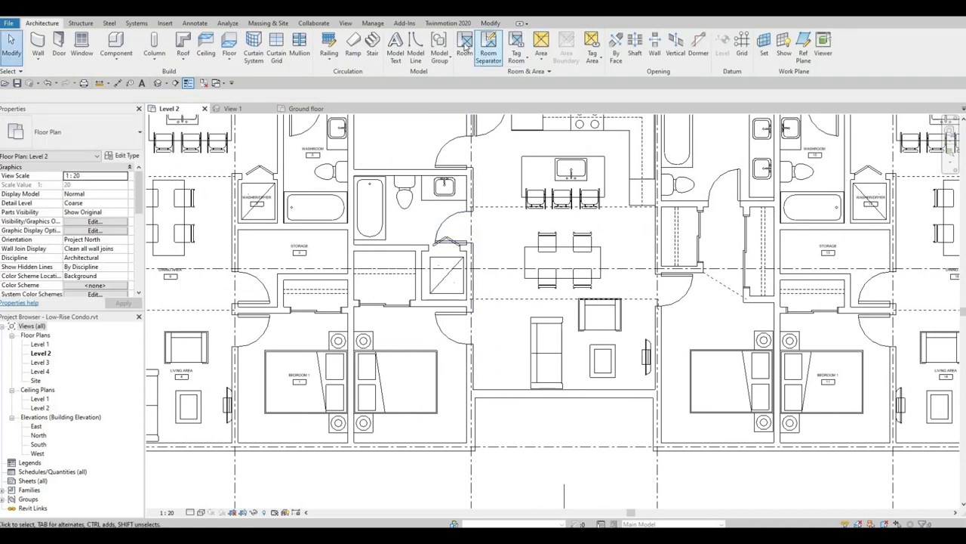
# Place tagged rooms in the middle unit's living, dining and kitchen areas, the closet passage, the double-sink bathroom and the adjoining bedroom
pyautogui.click(465, 47)
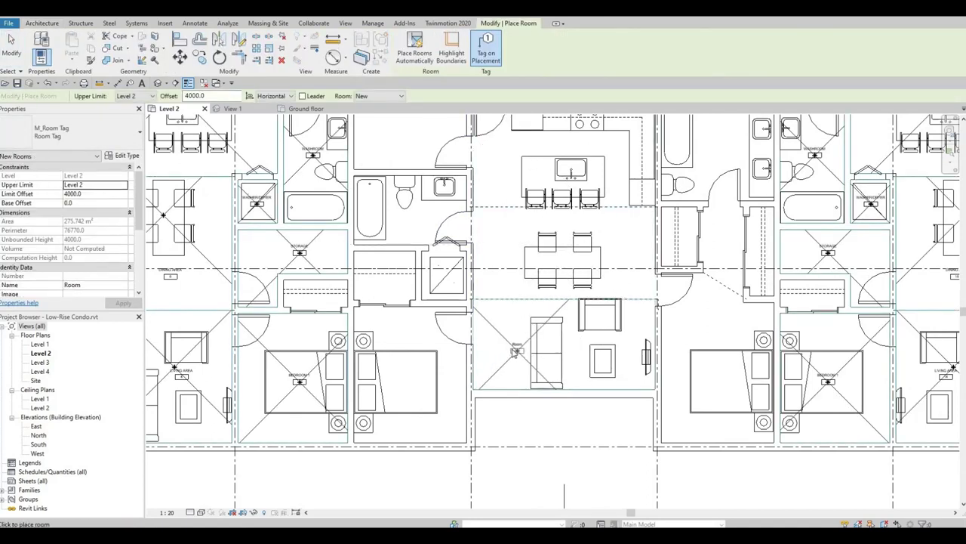
pyautogui.click(512, 237)
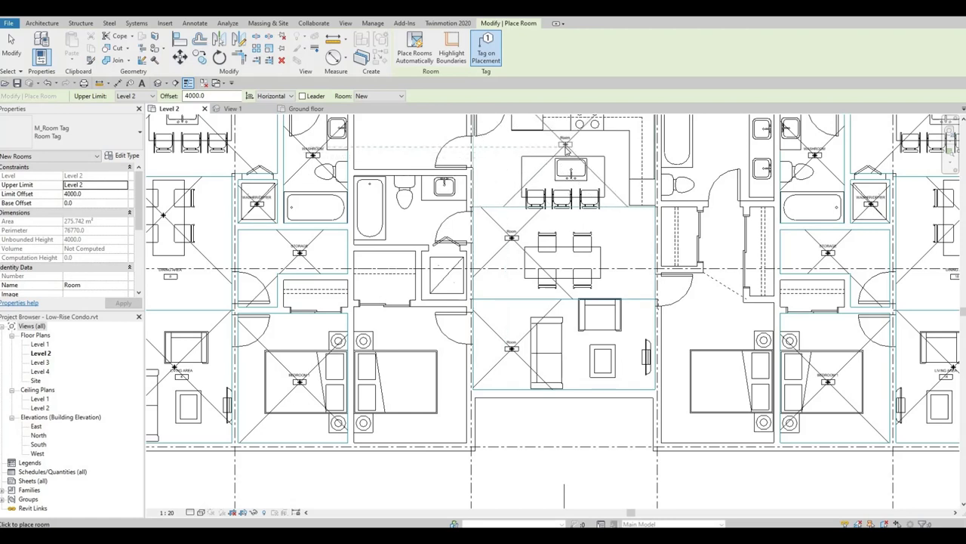
pyautogui.click(566, 149)
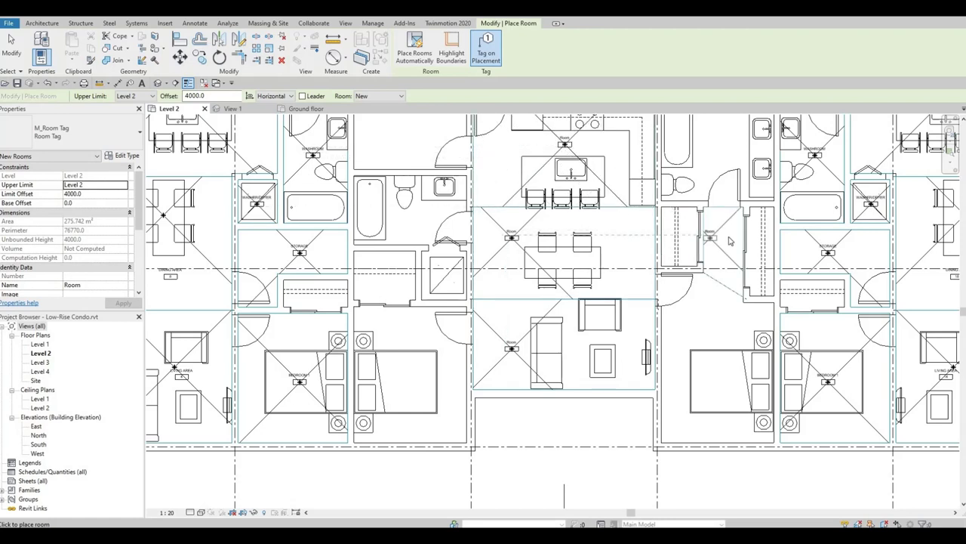
pyautogui.click(727, 240)
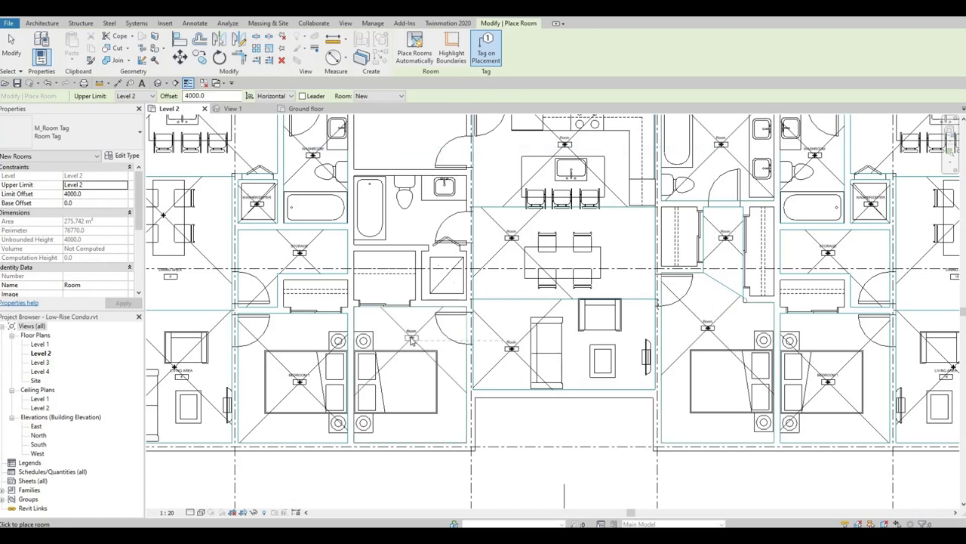
# Place tagged rooms in the middle unit's other bedroom, the laundry closet, the single-sink bathroom and the storage room
pyautogui.click(411, 340)
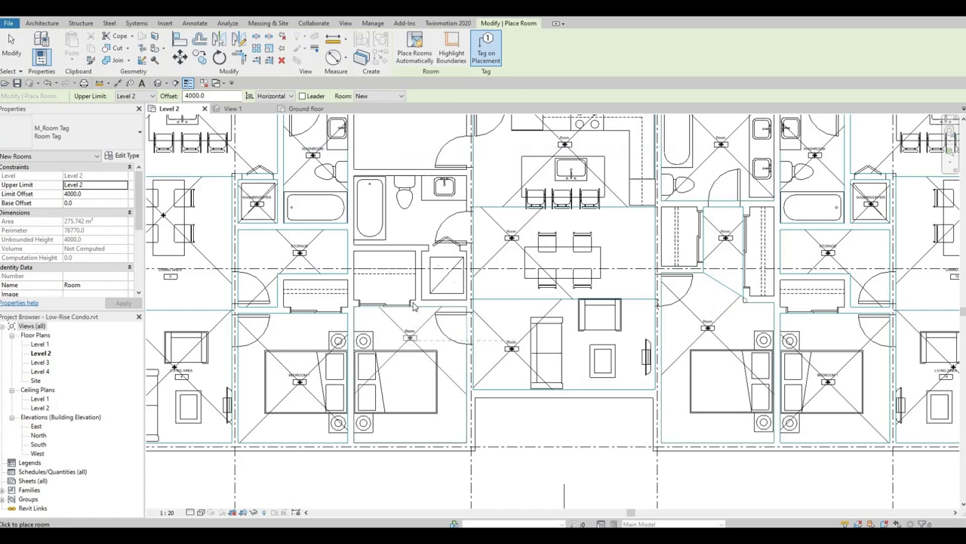
pyautogui.click(445, 279)
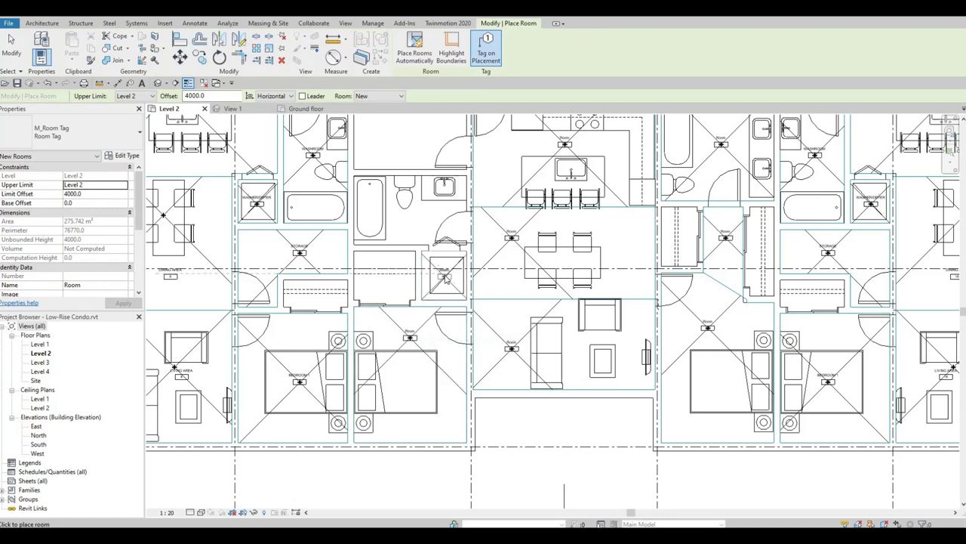
pyautogui.click(410, 220)
pyautogui.scroll(1, 442, 312)
pyautogui.moveTo(439, 249); pyautogui.dragTo(442, 354, button='middle')
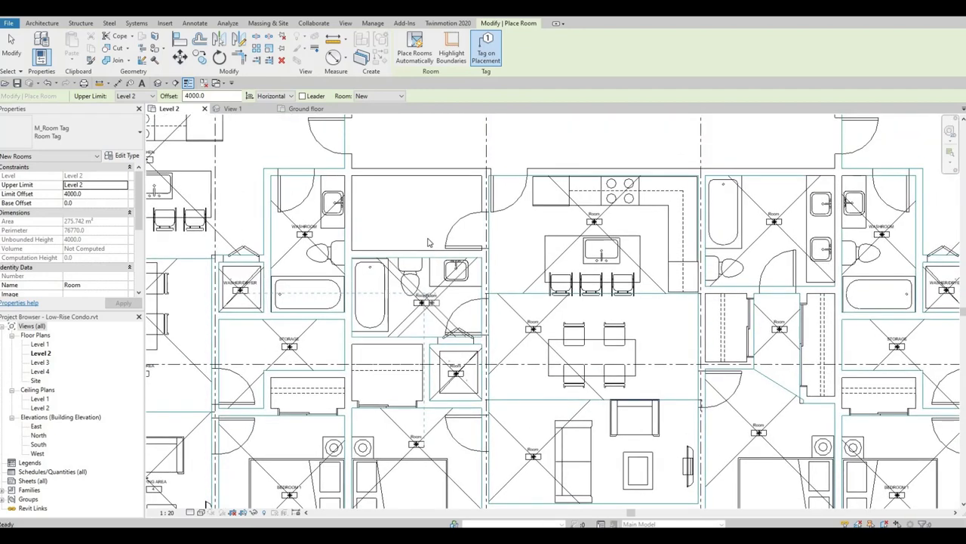
pyautogui.scroll(-1, 423, 225)
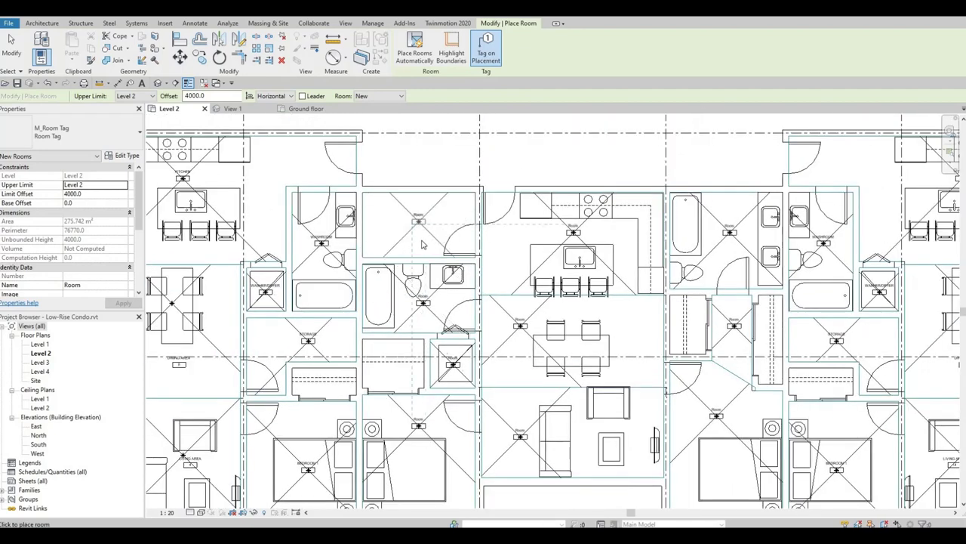
pyautogui.click(423, 245)
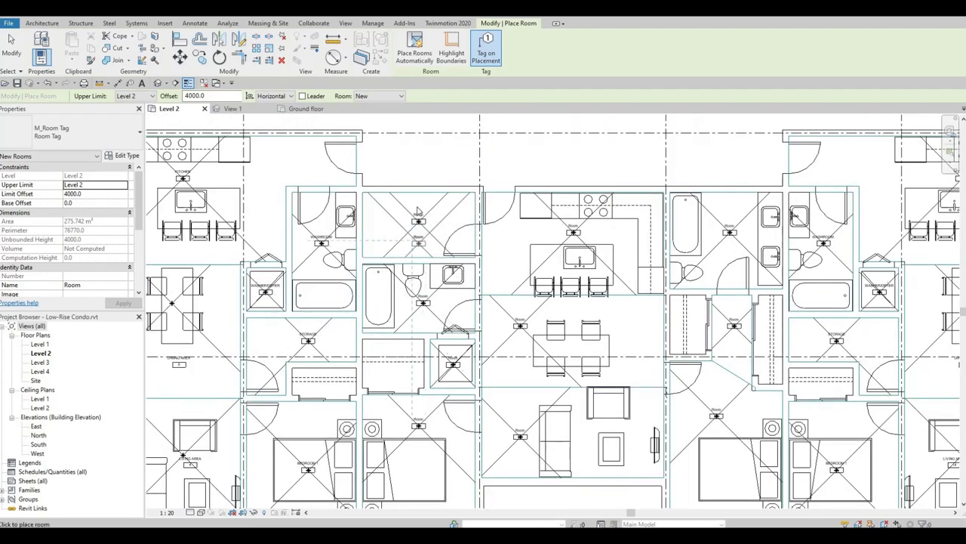
pyautogui.scroll(5, 423, 213)
pyautogui.press('Escape')
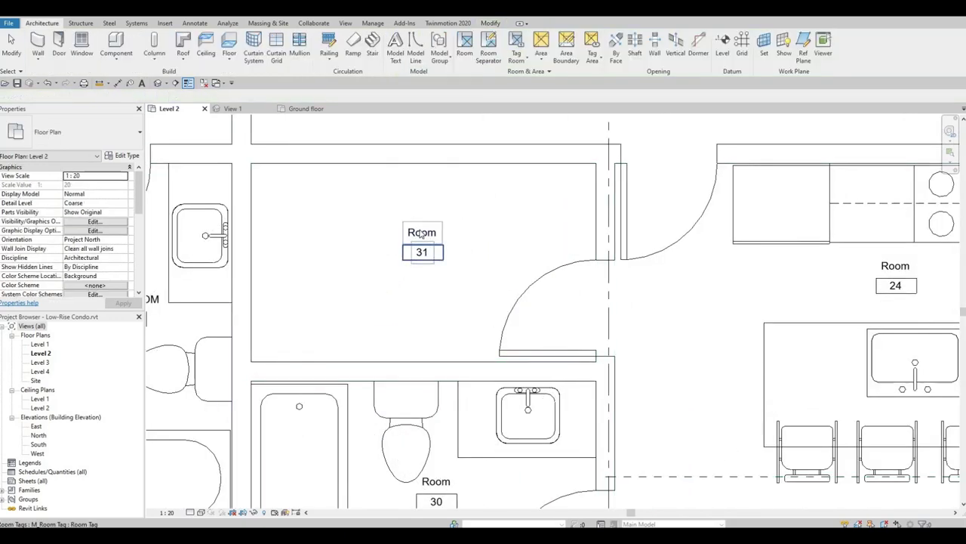
# Name the empty room above the single-sink bathroom STORAGE and the room with the island counter KITCHEN
pyautogui.doubleClick(422, 232)
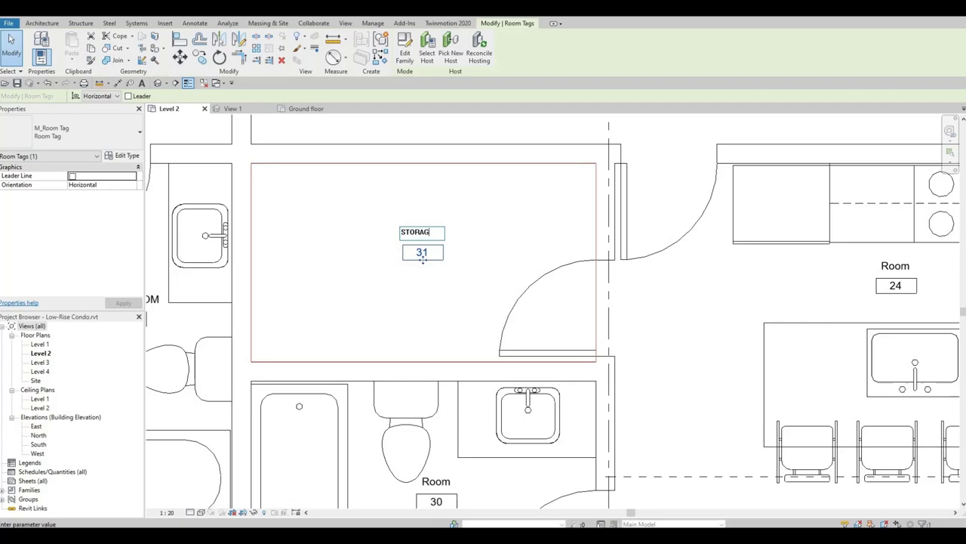
pyautogui.press('Return')
pyautogui.scroll(-3, 434, 294)
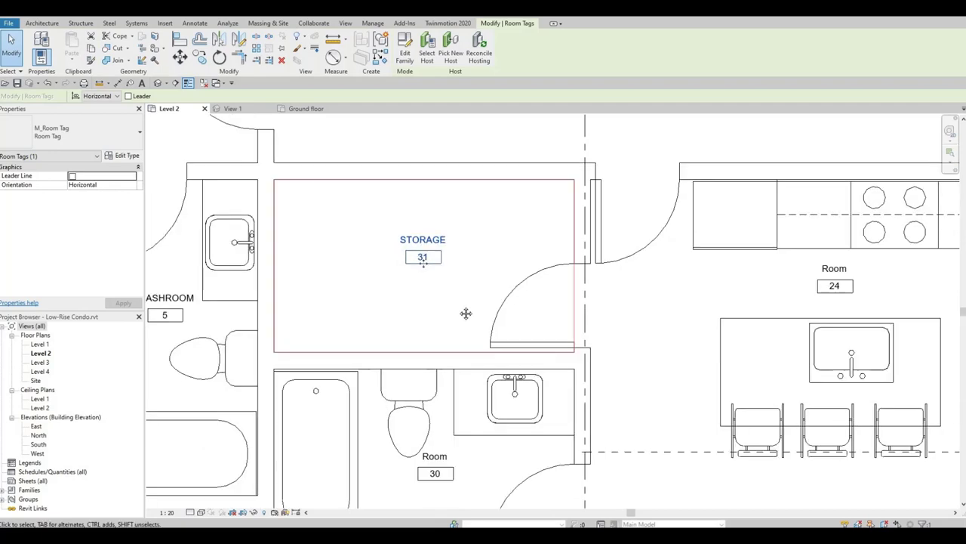
pyautogui.click(727, 209)
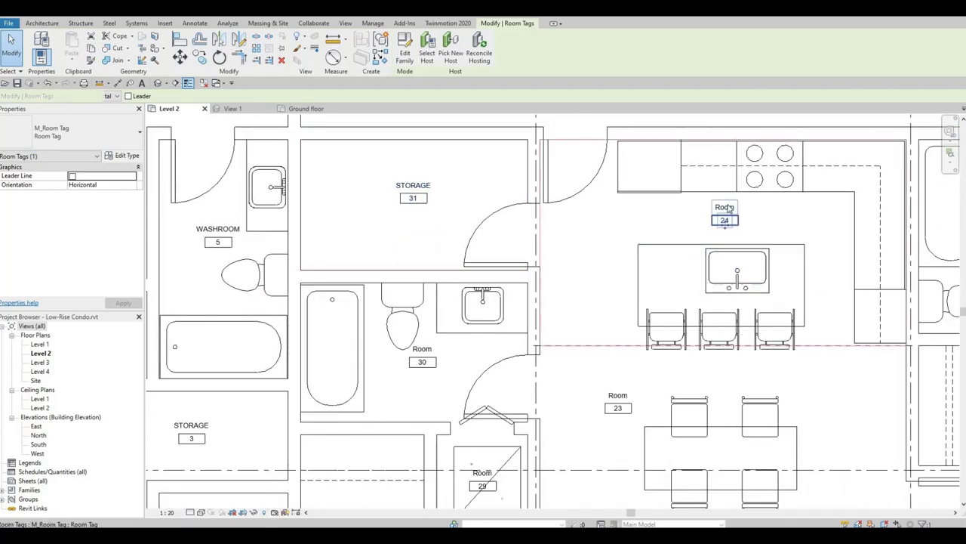
pyautogui.click(725, 206)
pyautogui.write('KITCHEN')
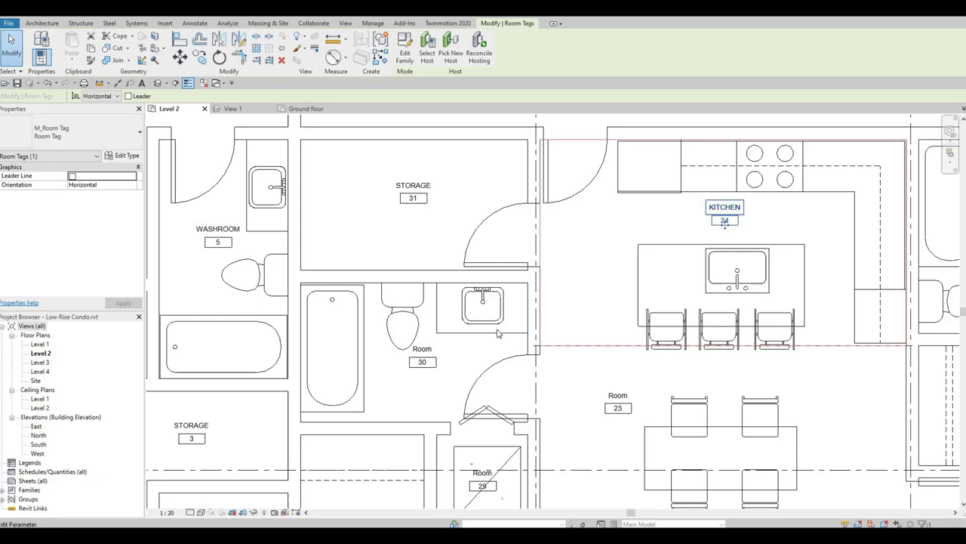
pyautogui.press('Return')
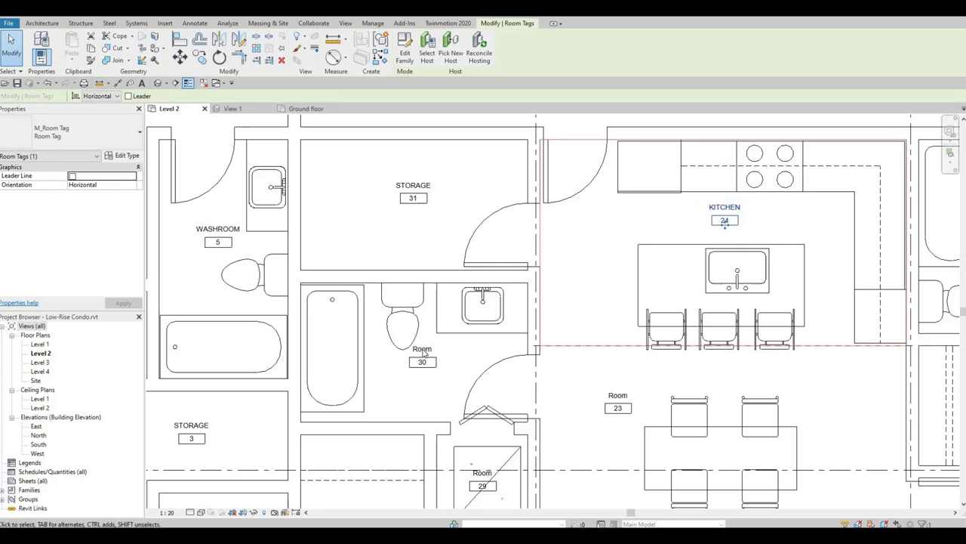
# Name the middle unit's single-sink bathroom WASHROOM
pyautogui.click(422, 364)
pyautogui.click(423, 348)
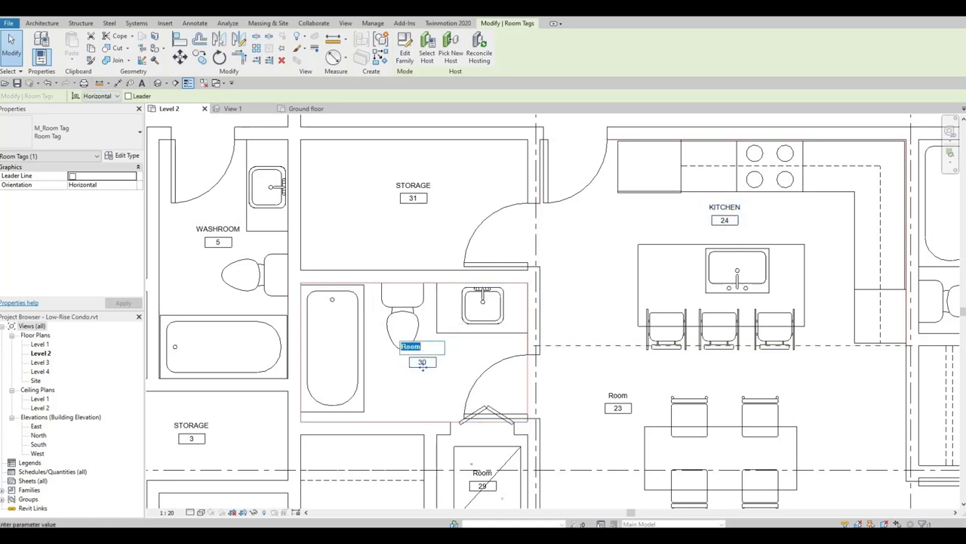
pyautogui.write('WAS')
pyautogui.press('Return')
# Name the small laundry closet below the washroom WASHER/DRYER
pyautogui.scroll(-1, 457, 375)
pyautogui.moveTo(458, 376); pyautogui.dragTo(447, 169, button='middle')
pyautogui.click(462, 253)
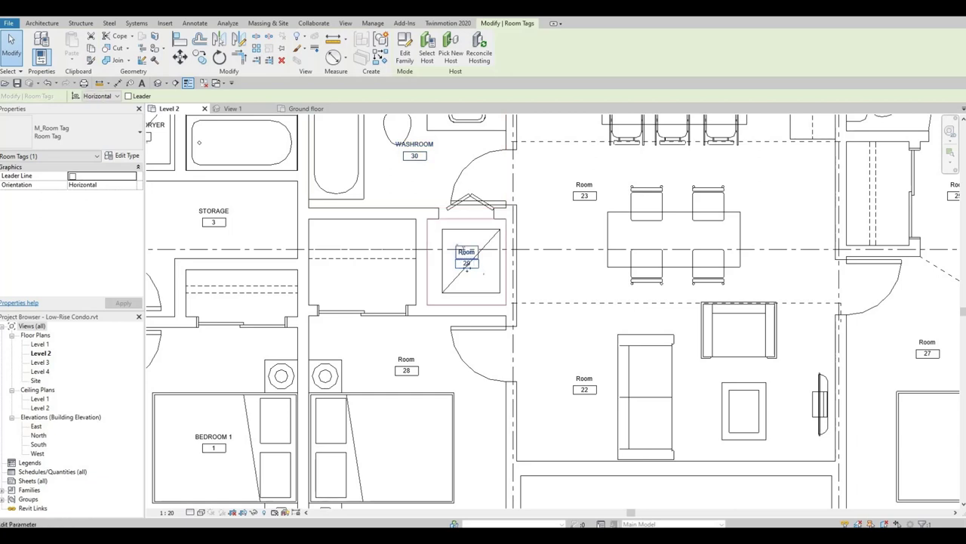
pyautogui.click(461, 251)
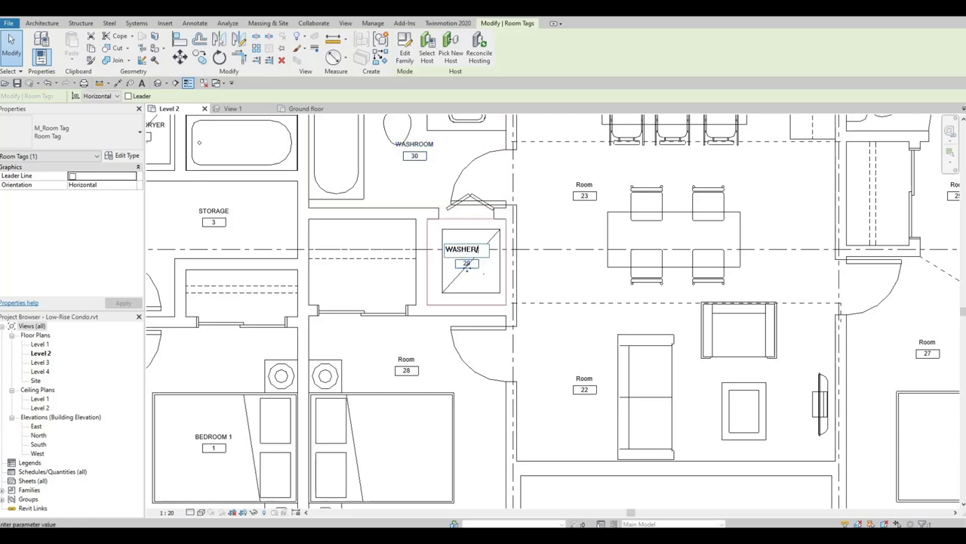
pyautogui.write('WASHER/DRYER')
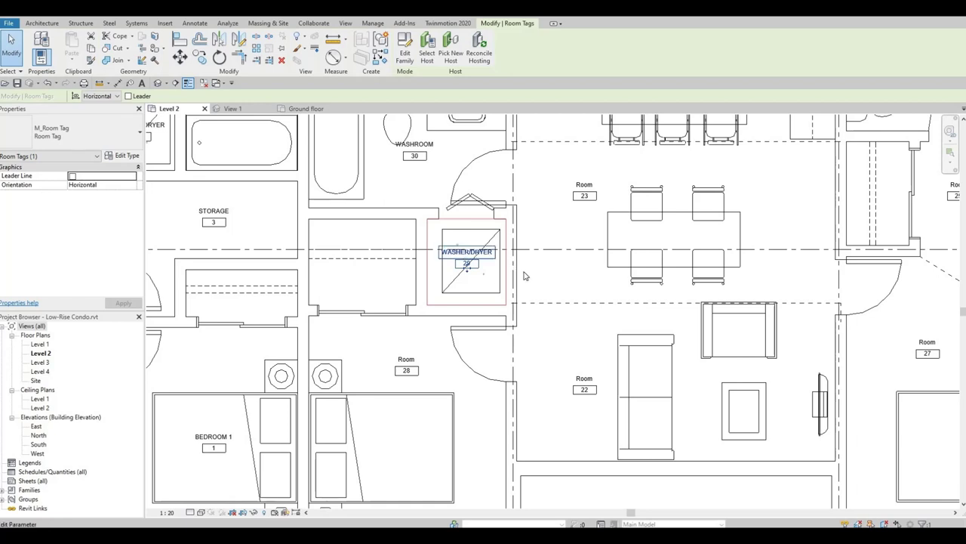
pyautogui.press('Return')
# Name the bedroom below the washer/dryer closet BEDROOM 1
pyautogui.click(408, 360)
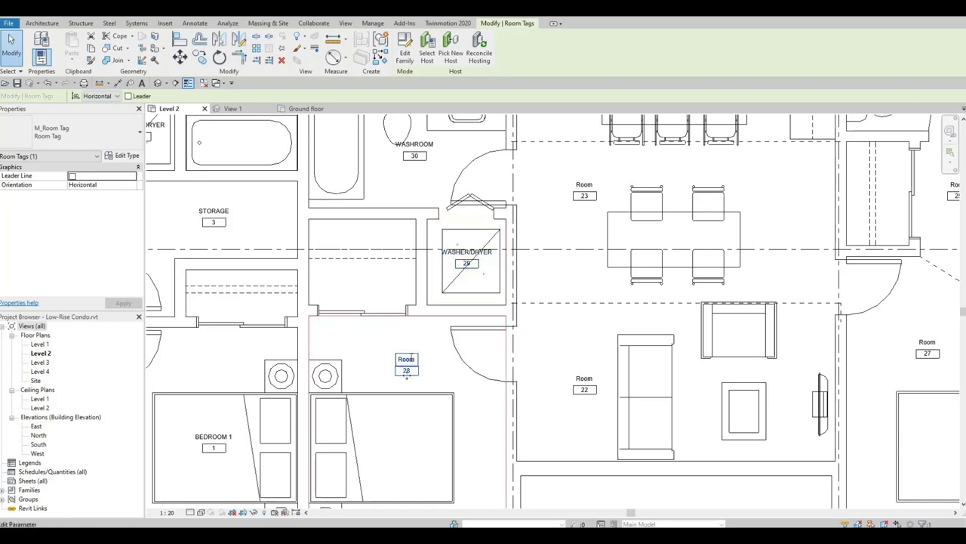
pyautogui.click(407, 358)
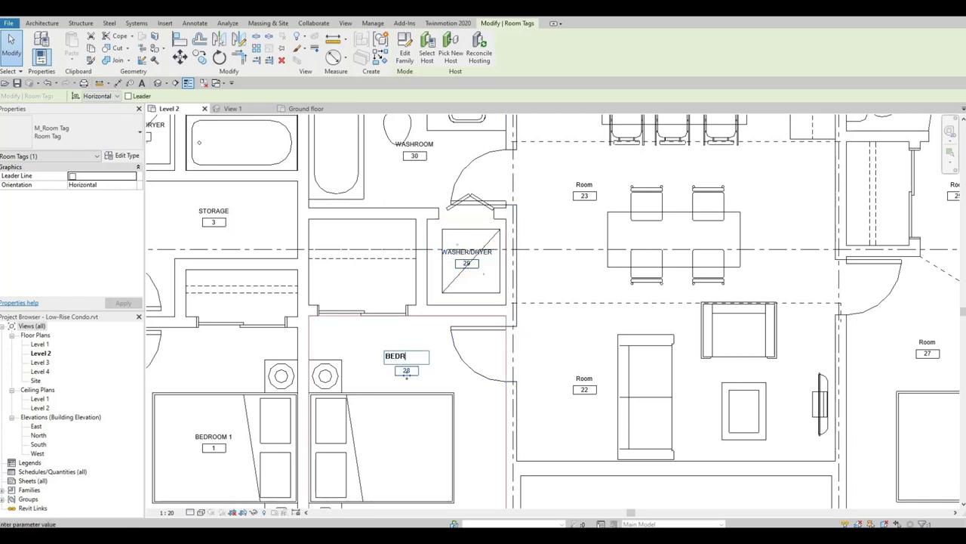
pyautogui.press('Return')
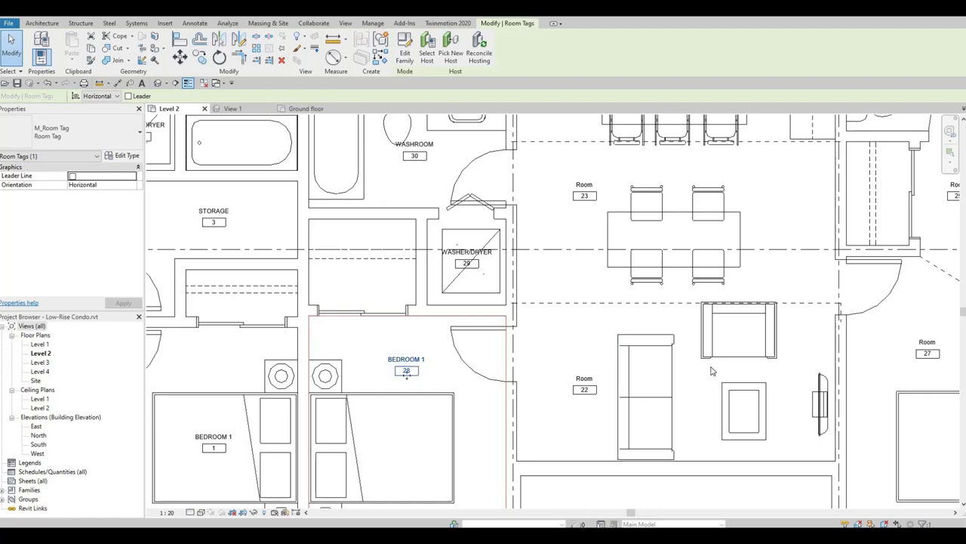
# Name the room with the sofa LIVING AREA and the room with the dining table DINING AREA
pyautogui.scroll(-3, 498, 381)
pyautogui.click(495, 382)
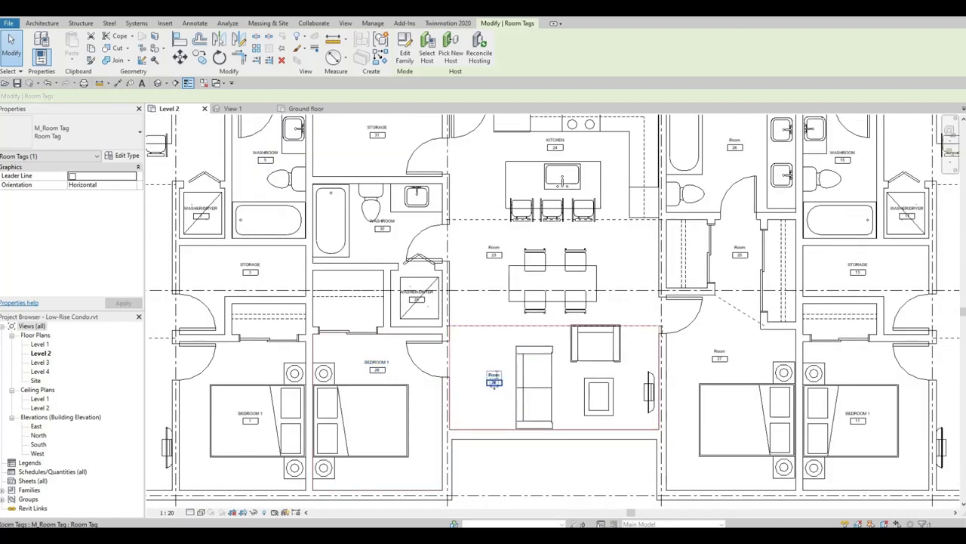
pyautogui.click(494, 375)
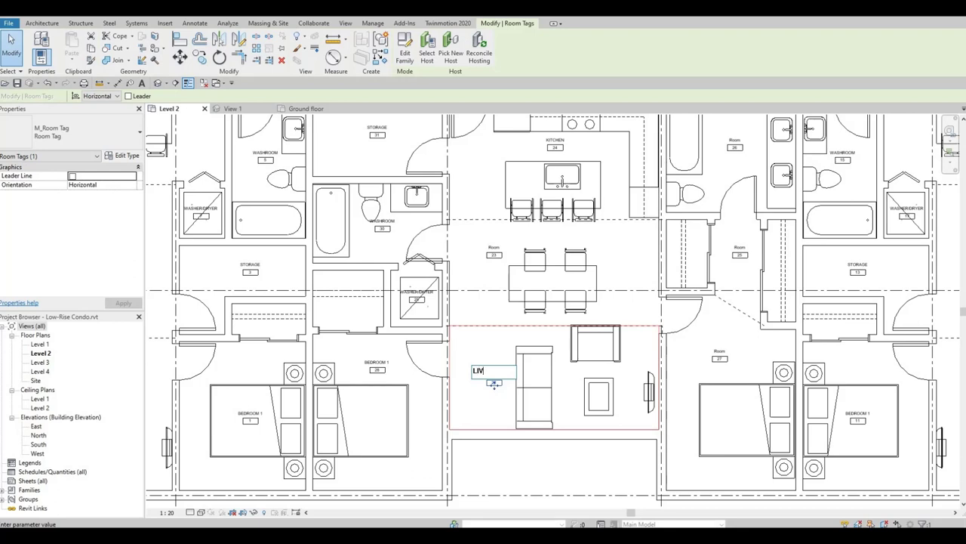
pyautogui.press('Return')
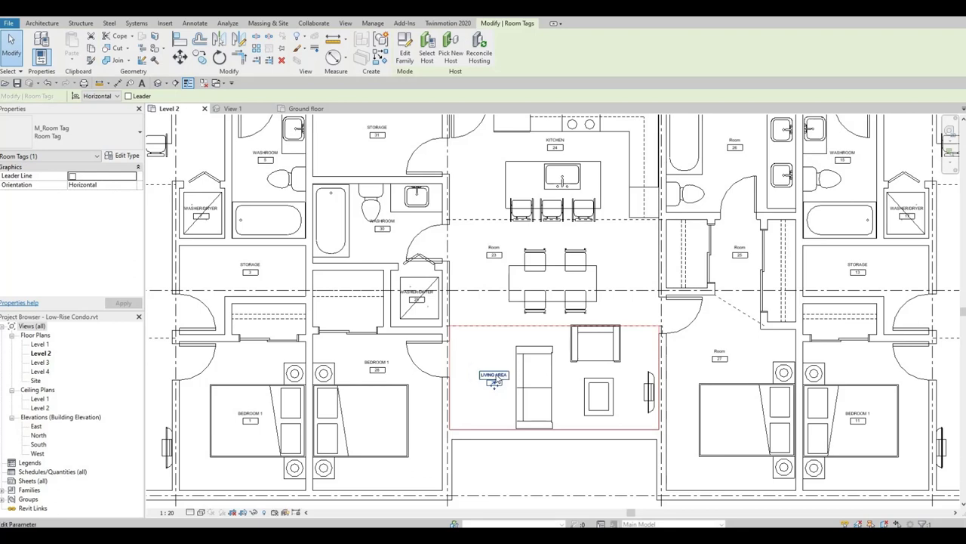
pyautogui.click(494, 254)
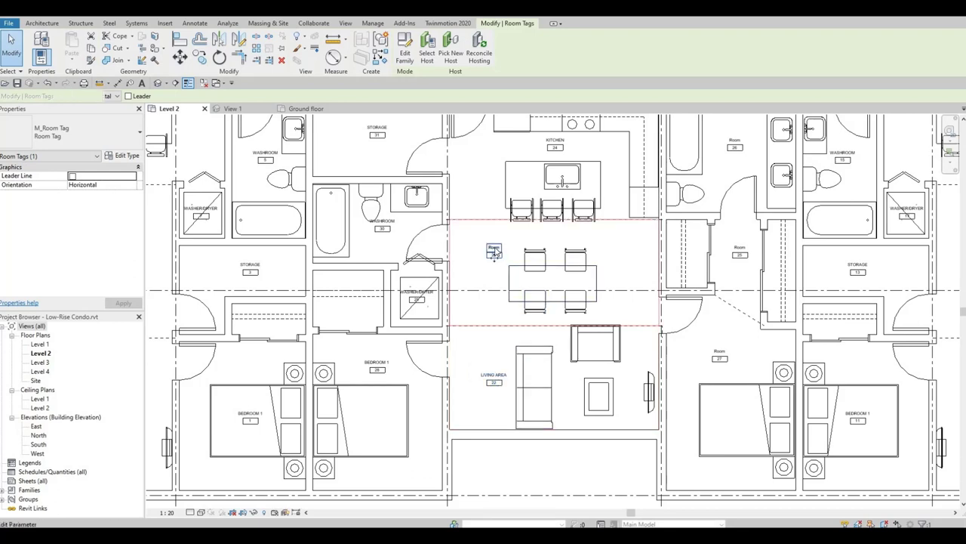
pyautogui.click(493, 248)
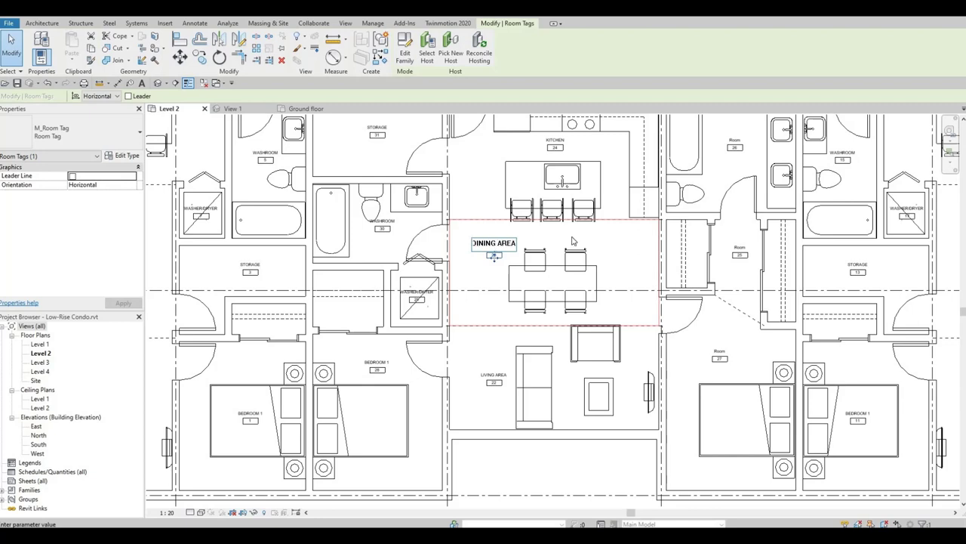
pyautogui.press('Return')
# Name the middle unit's bedroom below the closet passage MASTER'S BEDROOM
pyautogui.moveTo(719, 355); pyautogui.dragTo(619, 338, button='middle')
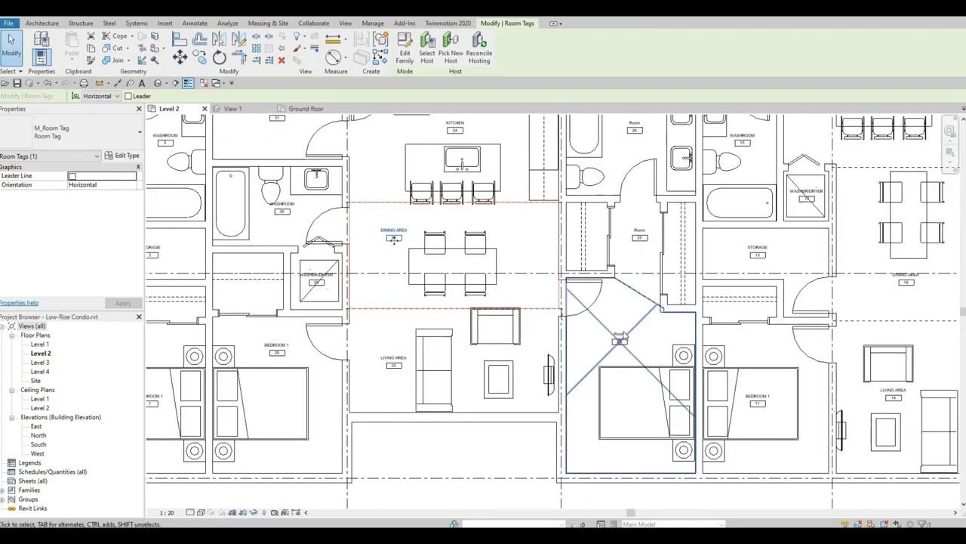
pyautogui.click(620, 337)
pyautogui.click(621, 333)
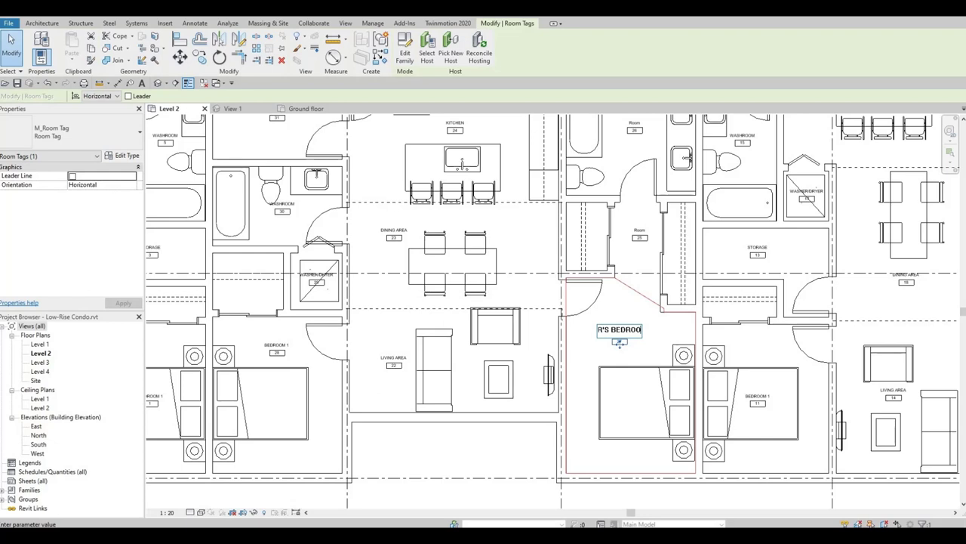
pyautogui.write("MASTER'S BEDROOM")
pyautogui.press('Return')
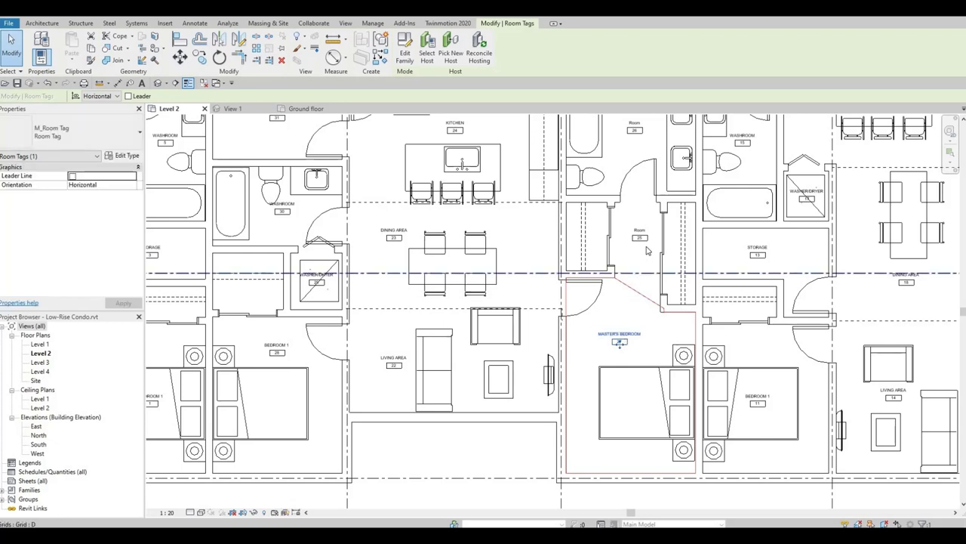
# Name the passage between the two closets W.I.C. and the adjoining double-sink bathroom ENSUITE
pyautogui.scroll(1, 640, 230)
pyautogui.click(641, 227)
pyautogui.click(639, 224)
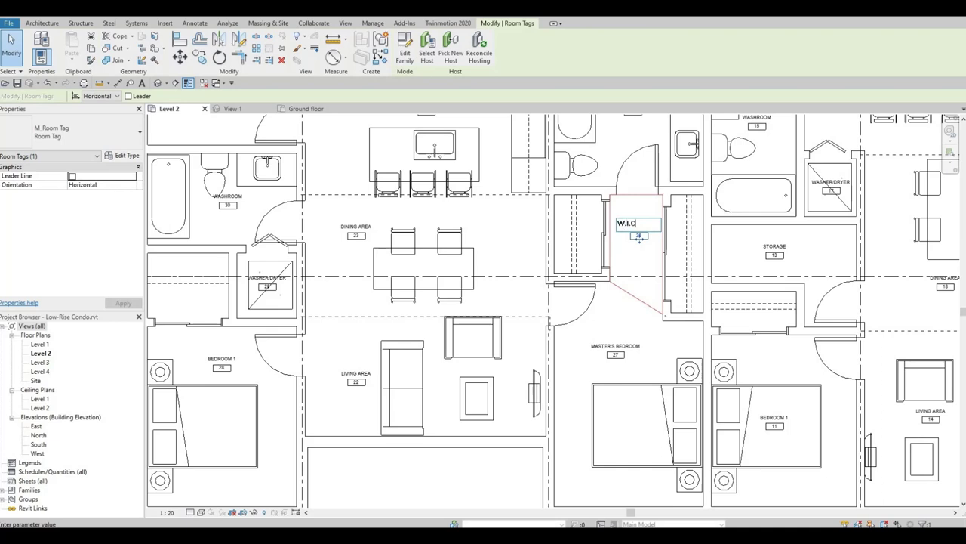
pyautogui.click(635, 256)
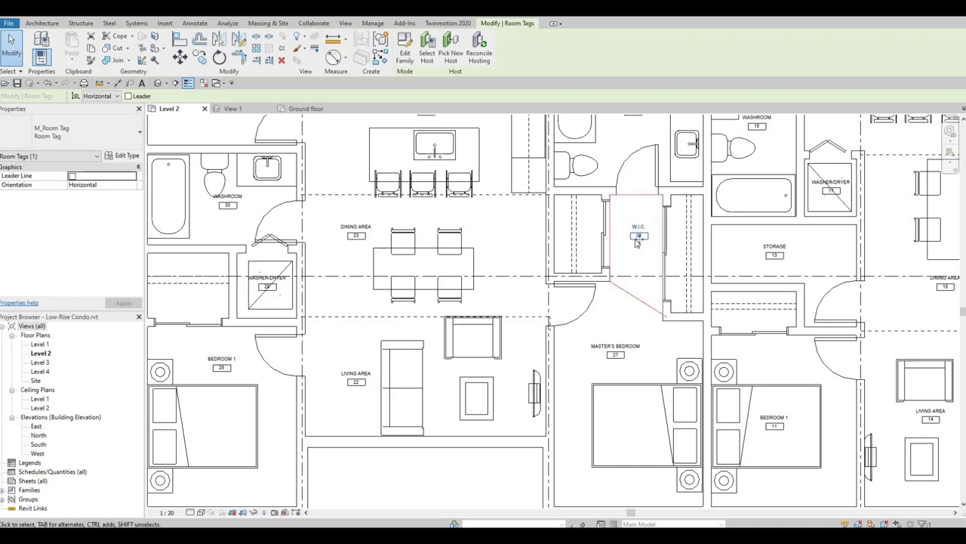
pyautogui.moveTo(639, 136); pyautogui.dragTo(563, 296, button='middle')
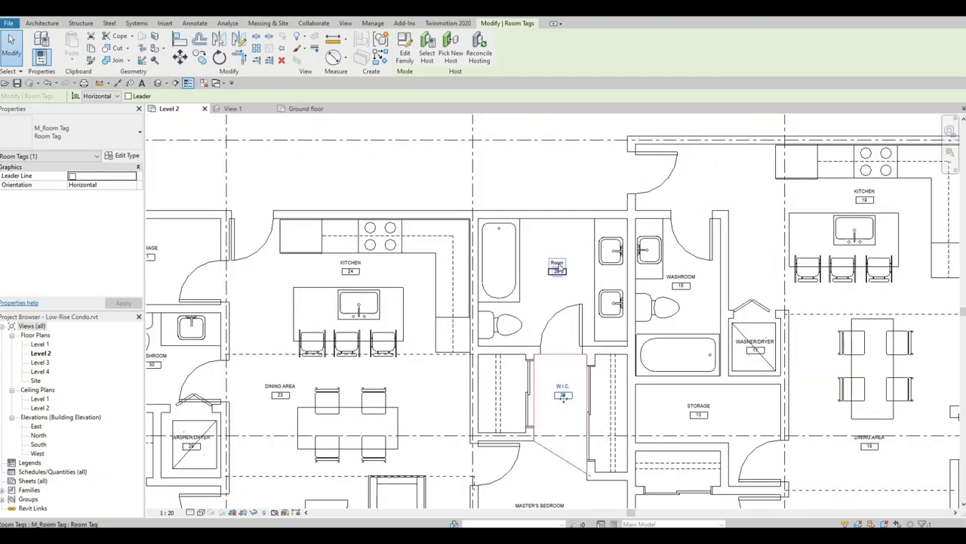
pyautogui.click(559, 268)
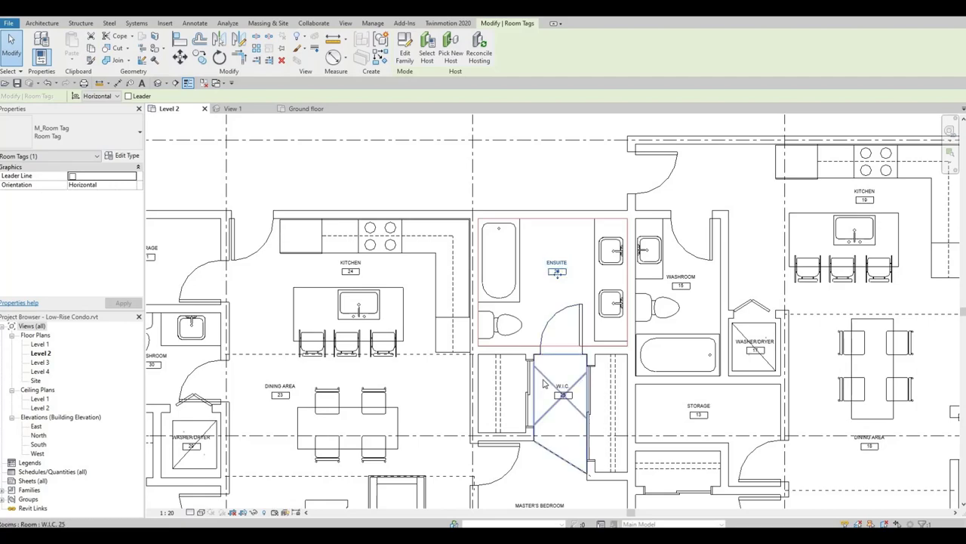
pyautogui.press('Escape')
pyautogui.scroll(1, 547, 382)
pyautogui.scroll(-2, 585, 382)
pyautogui.moveTo(595, 391); pyautogui.dragTo(608, 287, button='middle')
pyautogui.scroll(-1, 607, 289)
pyautogui.moveTo(577, 410); pyautogui.dragTo(575, 376, button='middle')
pyautogui.moveTo(440, 241); pyautogui.dragTo(461, 281, button='middle')
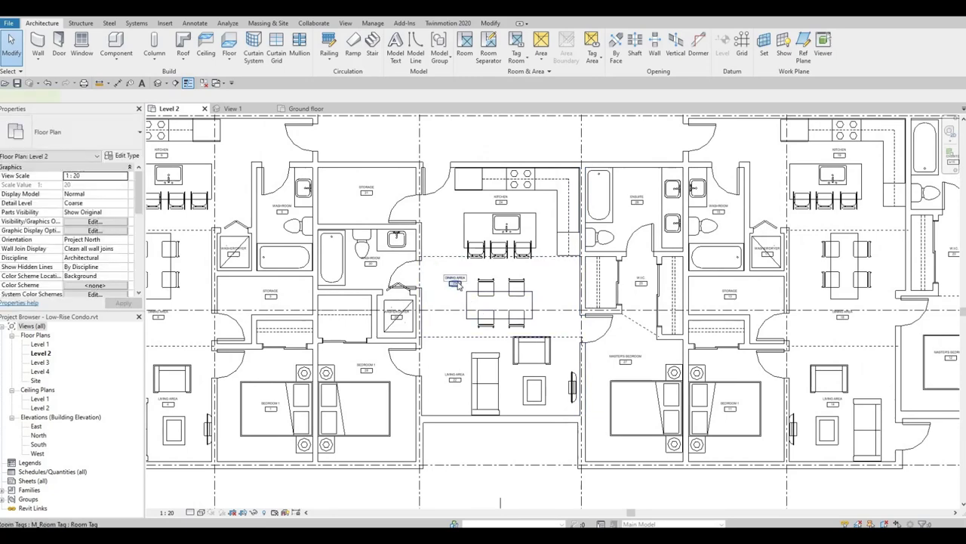
# Move the DINING AREA room tag to centre it just above the dining table in the middle unit
pyautogui.click(457, 283)
pyautogui.scroll(2, 458, 284)
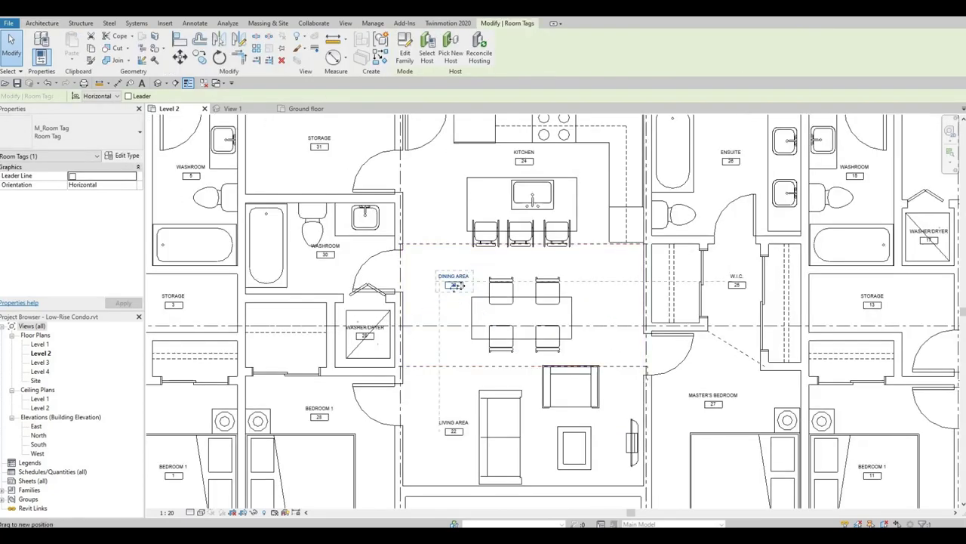
pyautogui.scroll(2, 458, 284)
pyautogui.moveTo(478, 288); pyautogui.dragTo(566, 268)
pyautogui.press('Escape')
pyautogui.scroll(-1, 548, 293)
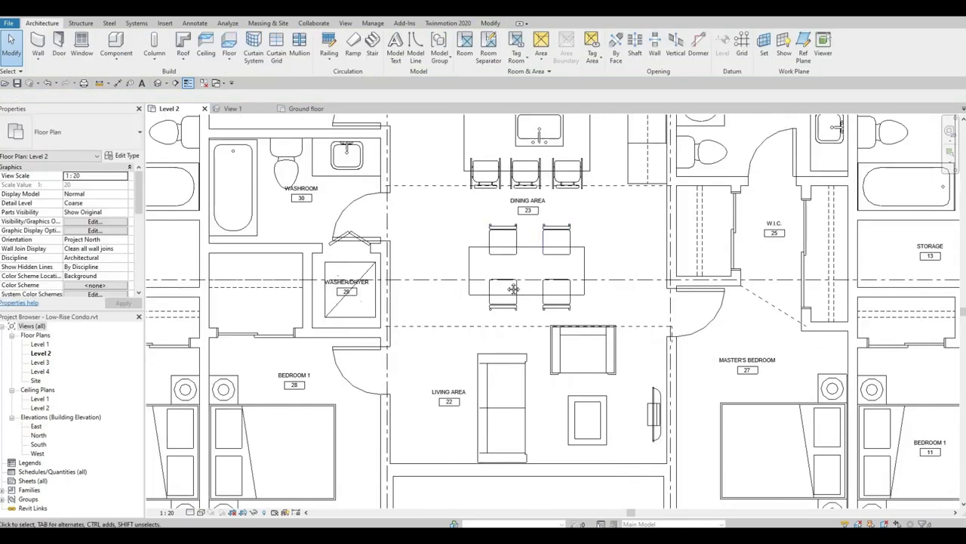
# Review the room names and tag placement in the middle unit and the neighbouring units on Level 2
pyautogui.scroll(-1, 551, 317)
pyautogui.moveTo(562, 347); pyautogui.dragTo(619, 303, button='middle')
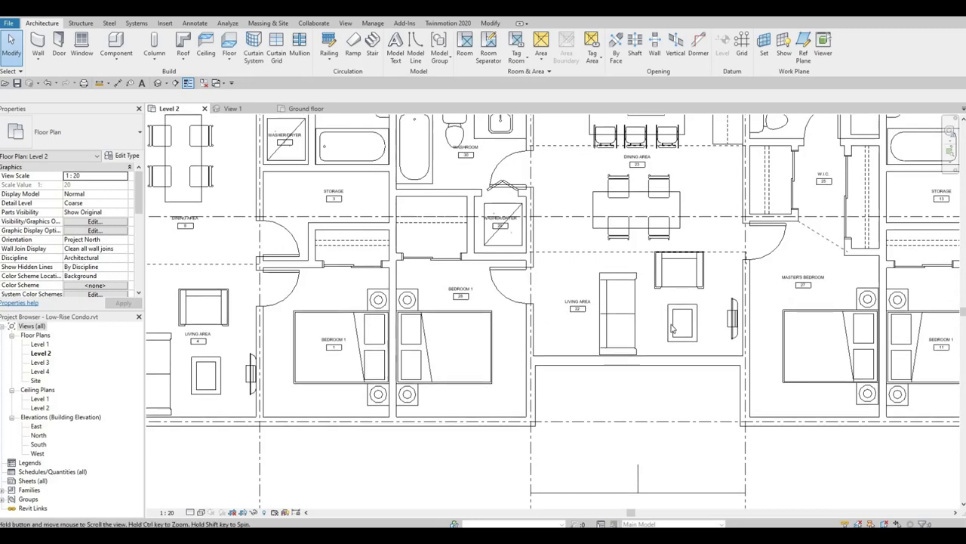
pyautogui.moveTo(733, 318); pyautogui.dragTo(517, 370, button='middle')
pyautogui.scroll(-1, 566, 339)
pyautogui.moveTo(579, 336); pyautogui.dragTo(585, 391, button='middle')
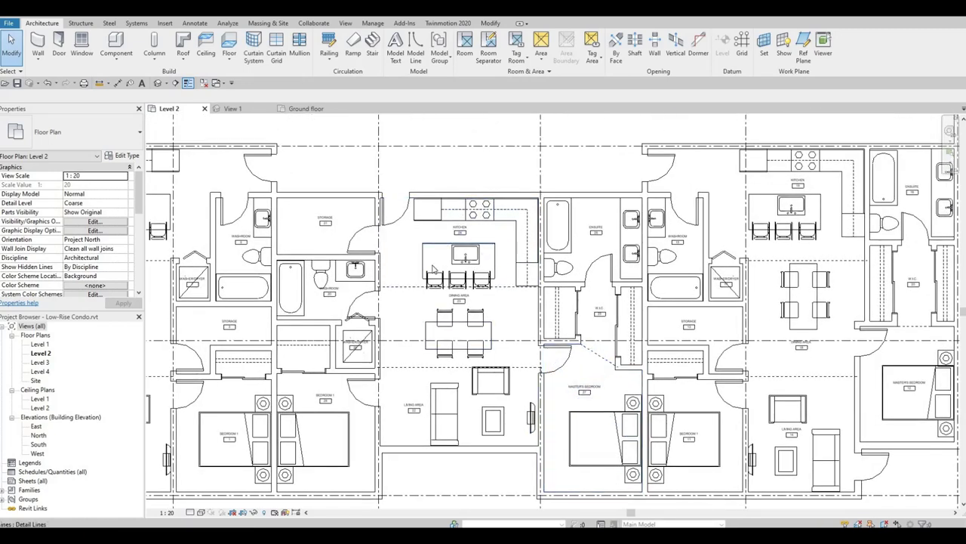
pyautogui.scroll(2, 430, 264)
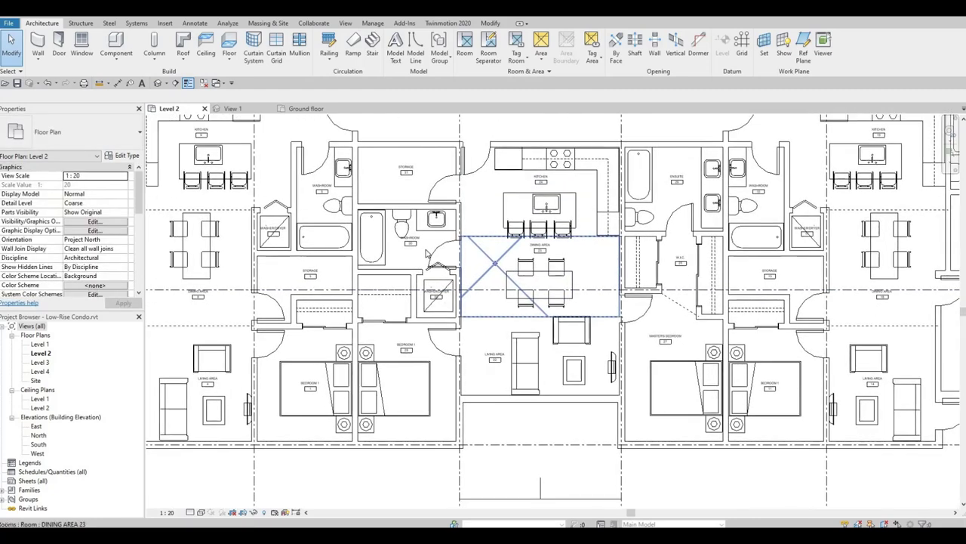
pyautogui.moveTo(428, 254); pyautogui.dragTo(433, 250, button='middle')
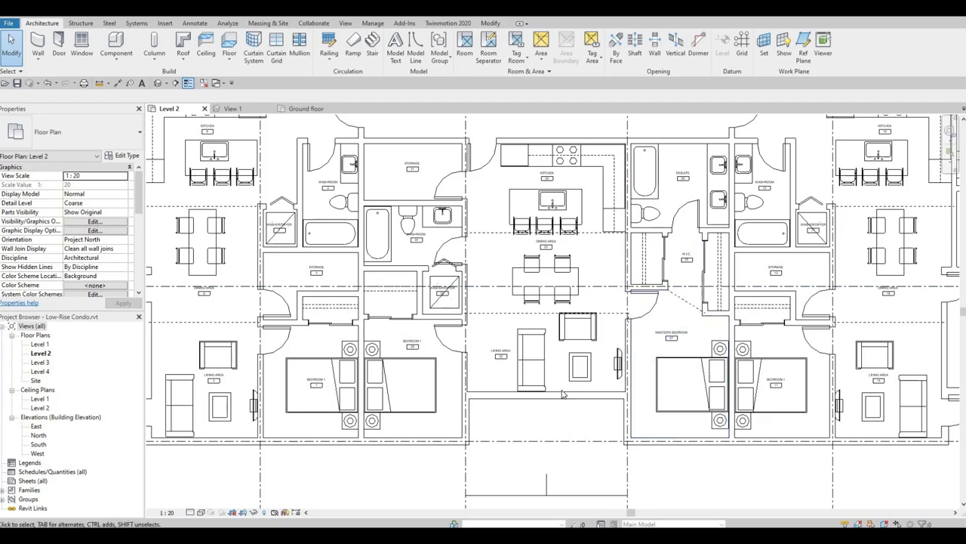
pyautogui.scroll(-5, 597, 343)
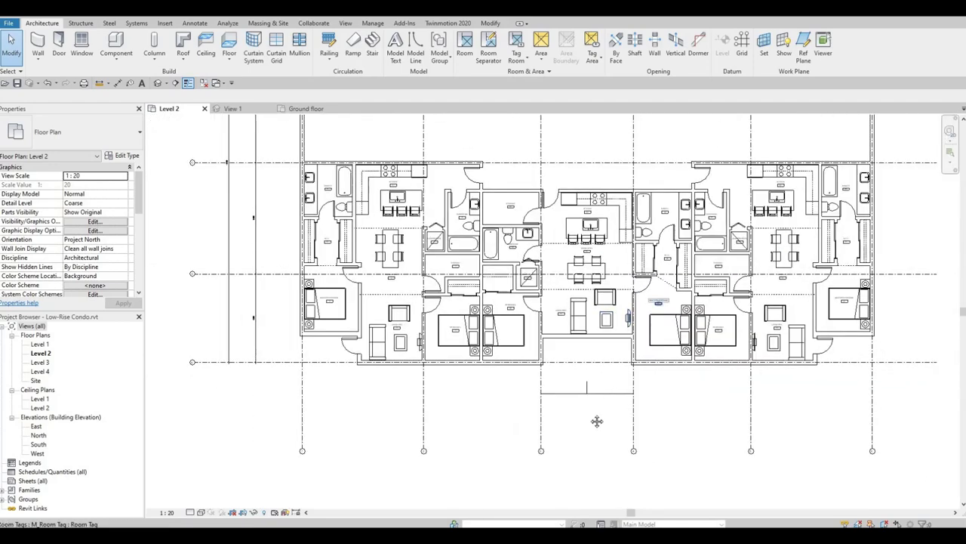
pyautogui.scroll(3, 597, 411)
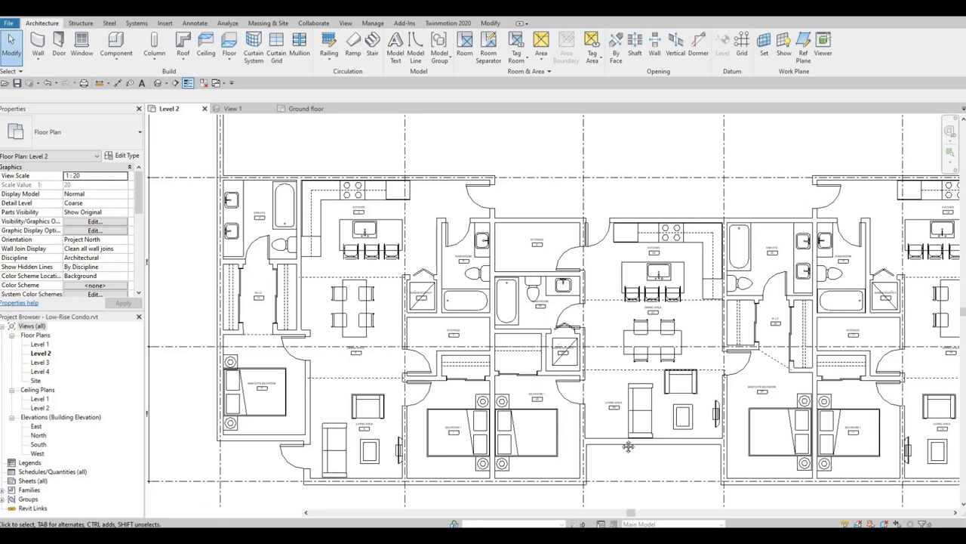
pyautogui.scroll(2, 582, 411)
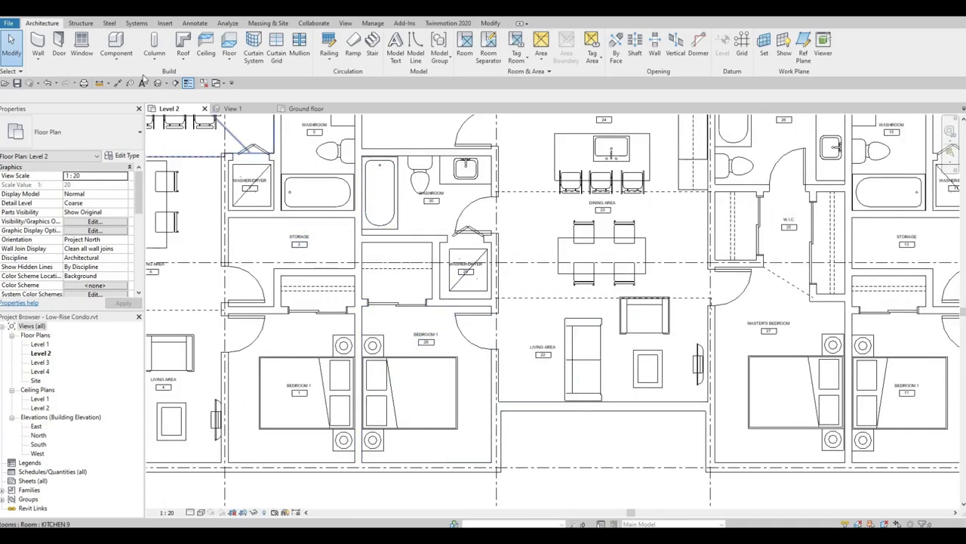
# Load the M_Door-Double-Sliding.rfa family from the Doors library folder
pyautogui.click(164, 23)
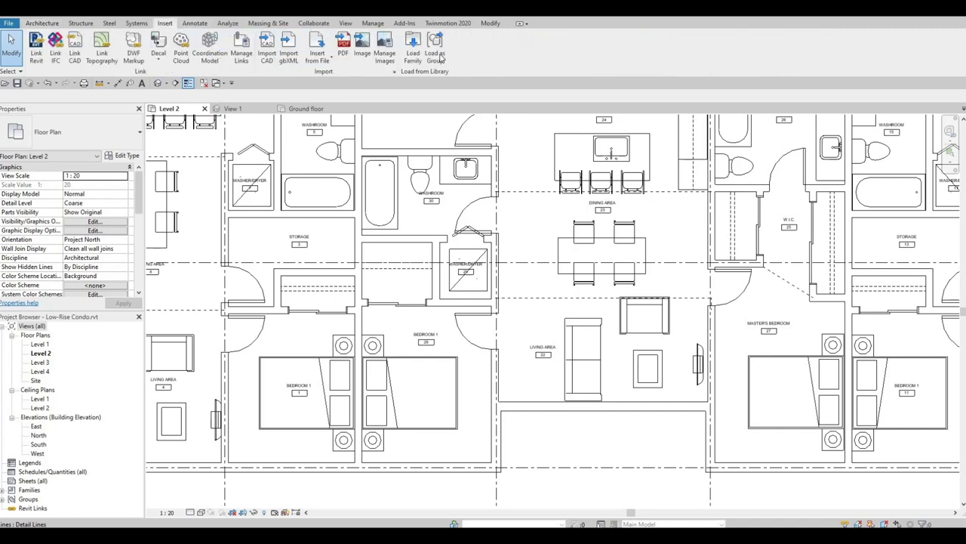
pyautogui.click(417, 50)
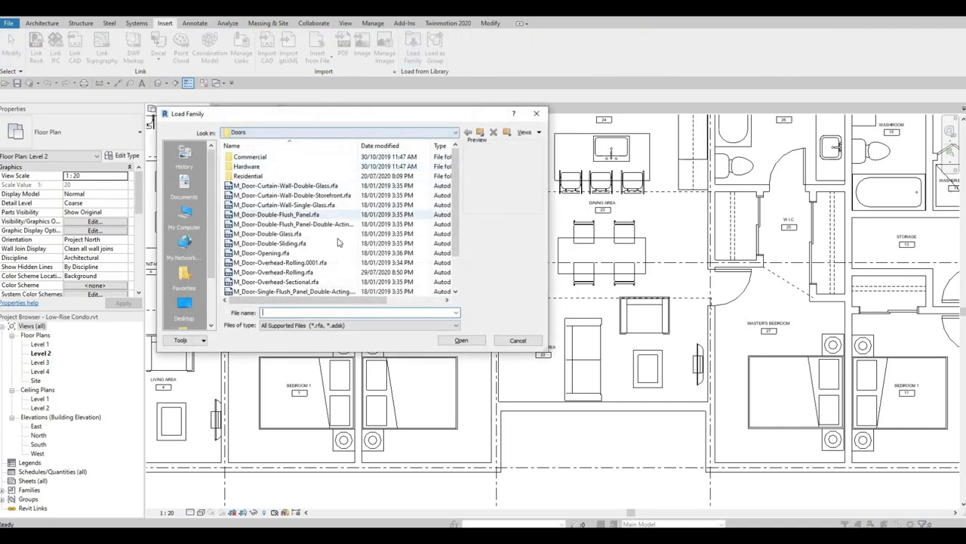
pyautogui.click(300, 244)
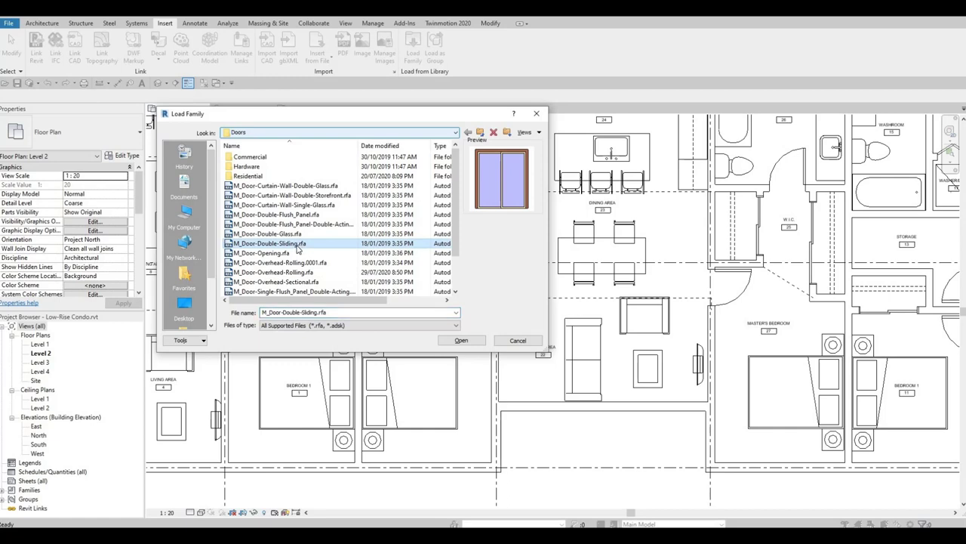
pyautogui.click(463, 341)
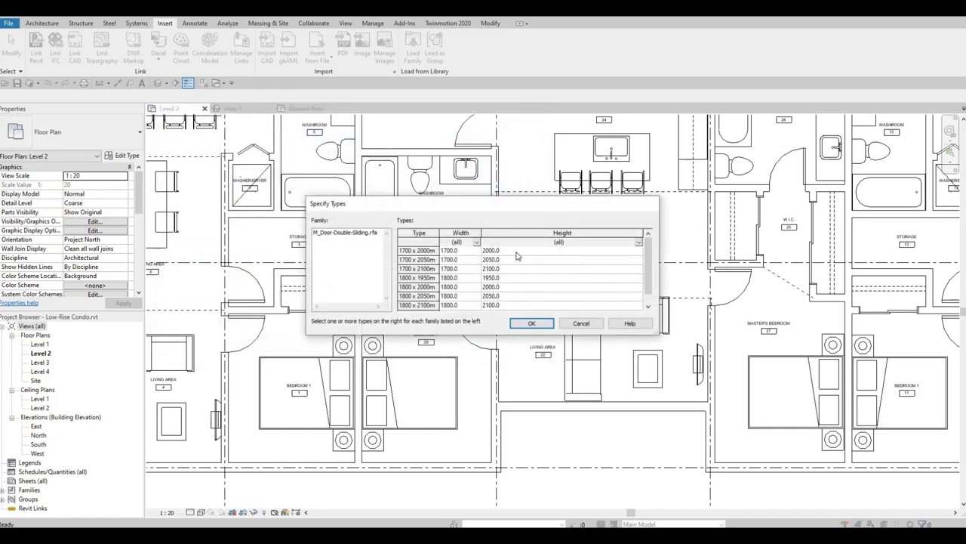
# Load the 1700 x 2000mm type of the M_Door-Double-Sliding family and choose it as the door type to place
pyautogui.click(512, 252)
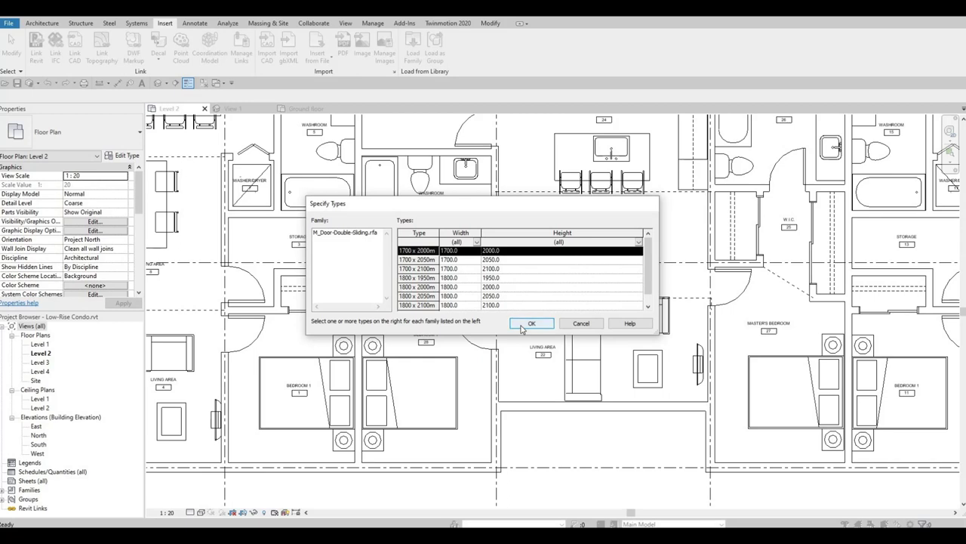
pyautogui.click(523, 324)
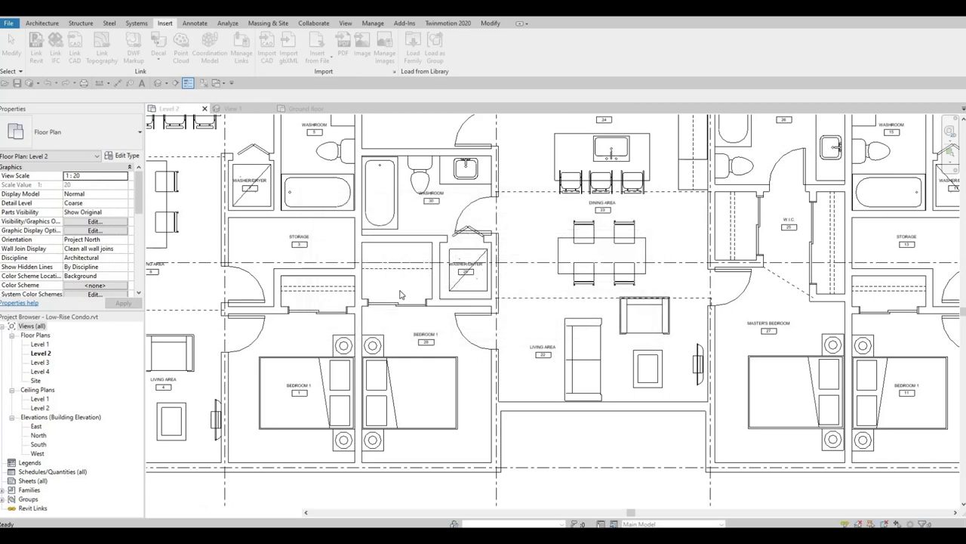
pyautogui.click(42, 22)
pyautogui.click(66, 44)
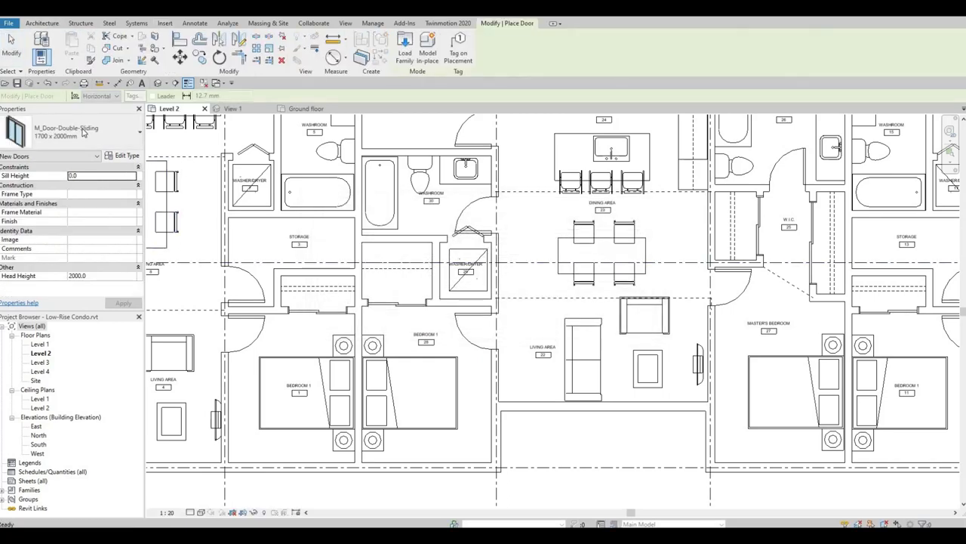
pyautogui.click(84, 132)
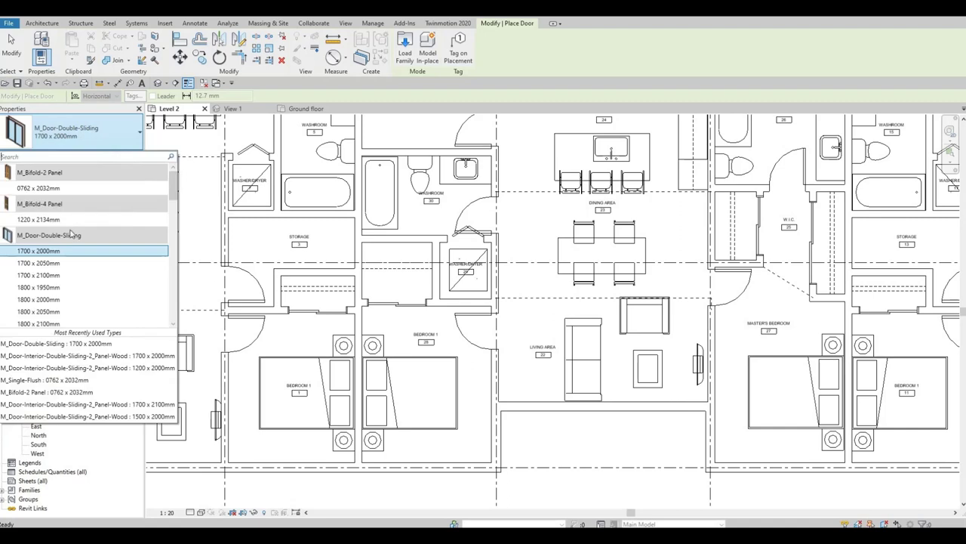
pyautogui.click(72, 252)
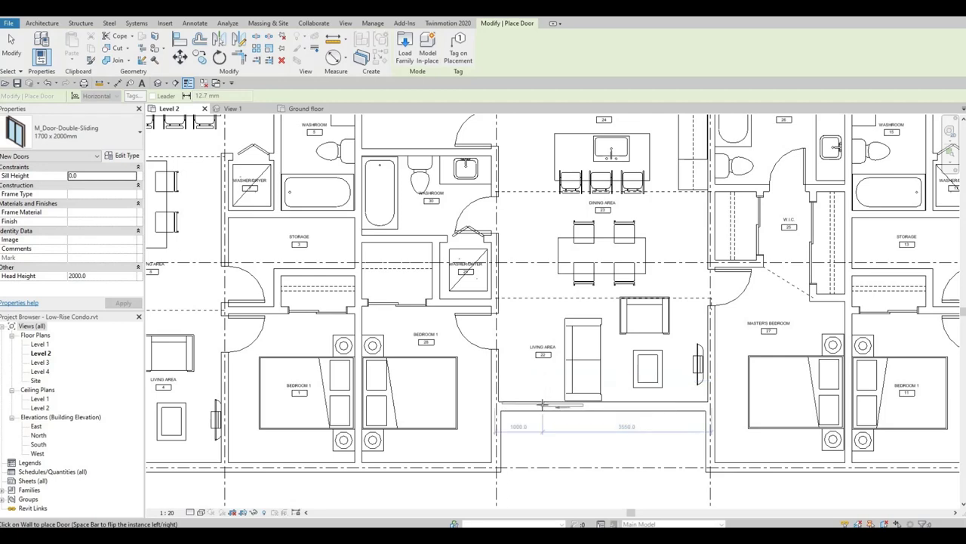
# Place the sliding door in the south wall of Living Area 22, about 1000 mm from the west grid line, and flip its hand
pyautogui.scroll(4, 560, 415)
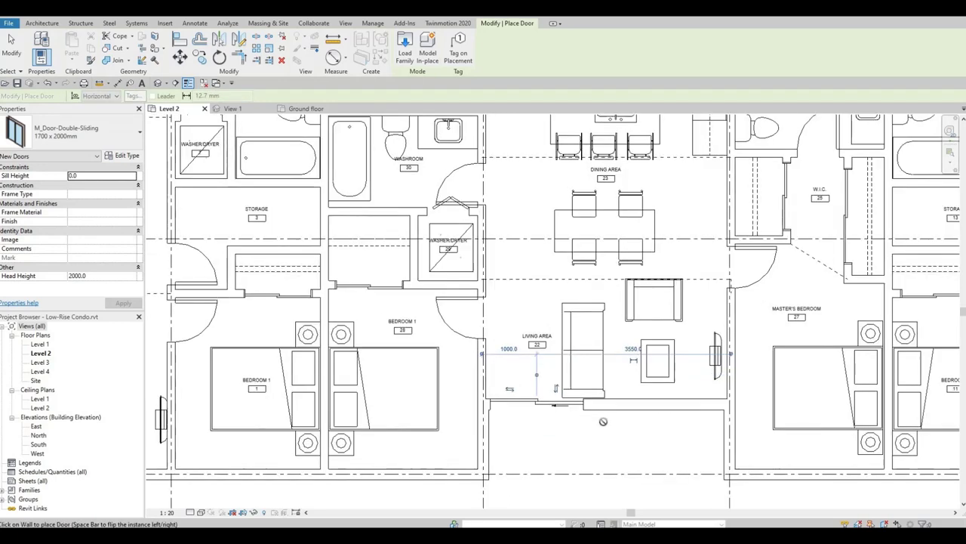
pyautogui.scroll(5, 543, 389)
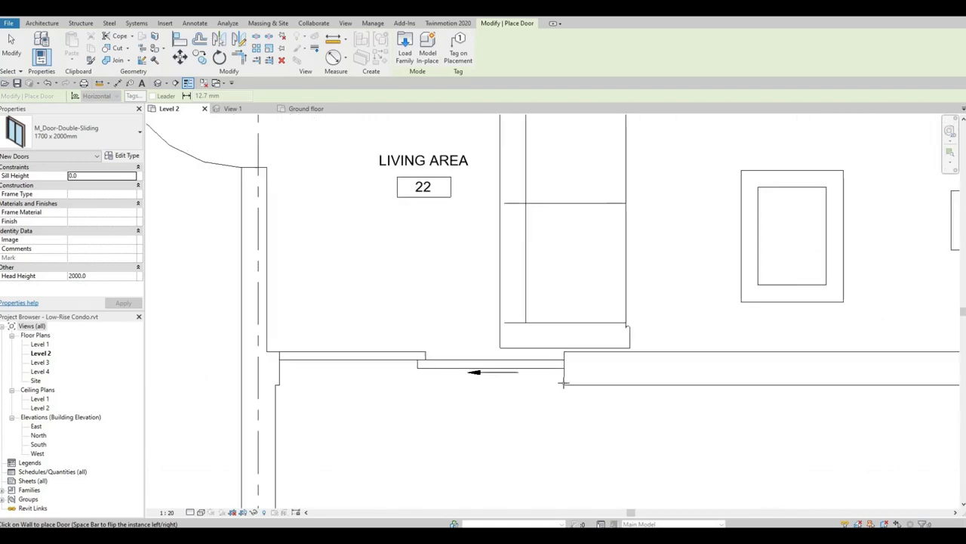
pyautogui.scroll(-4, 559, 384)
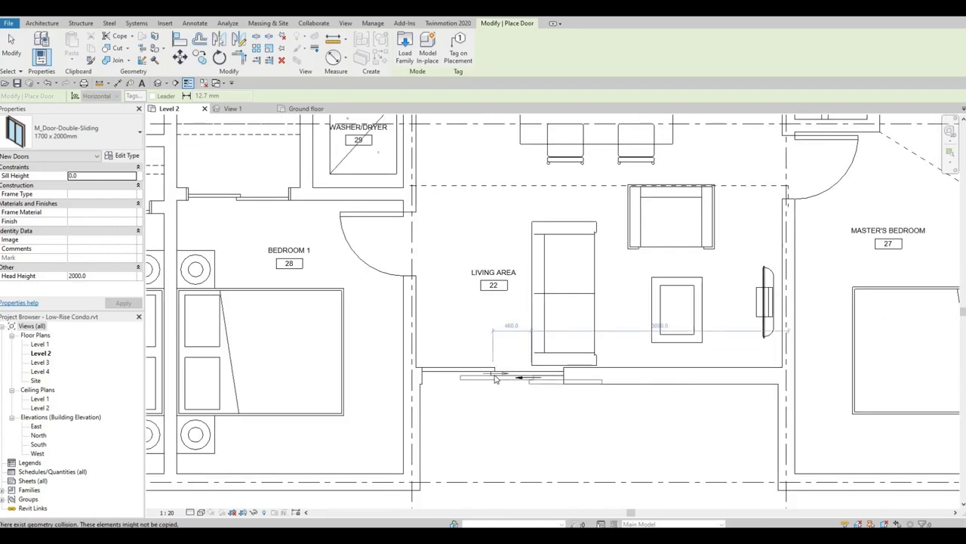
pyautogui.click(494, 379)
pyautogui.press('Escape')
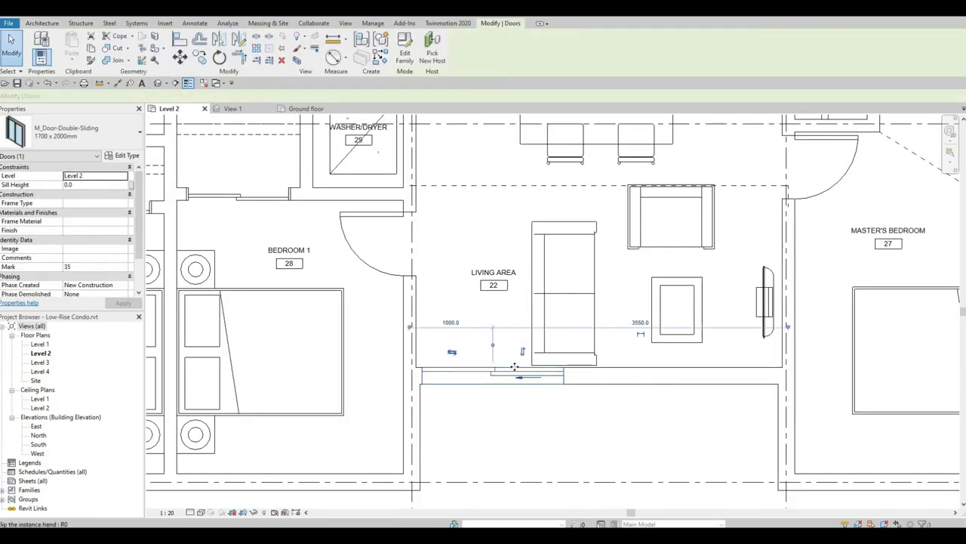
pyautogui.click(647, 444)
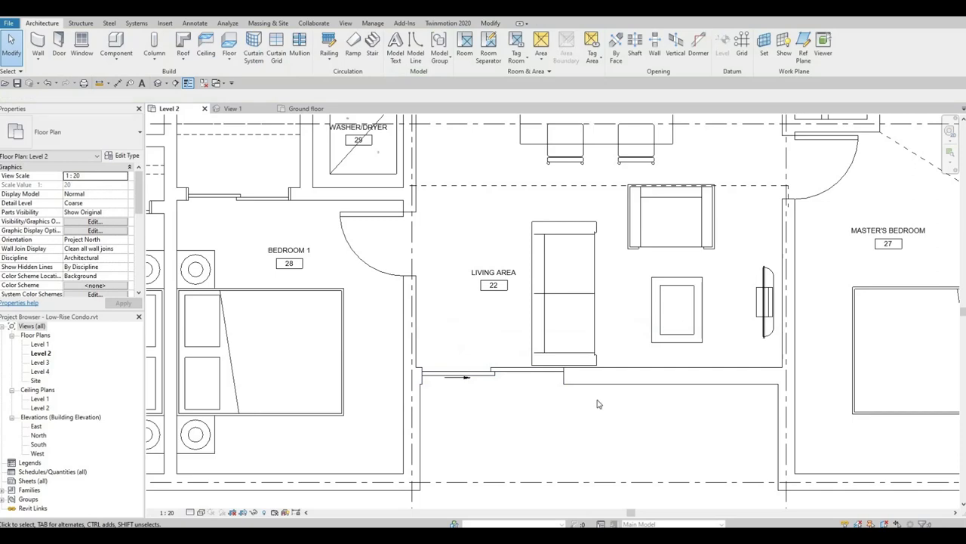
# Nudge the sofa in Living Area 22 west until it is about 1189 mm from the grid line beside Bedroom 1
pyautogui.scroll(-5, 597, 404)
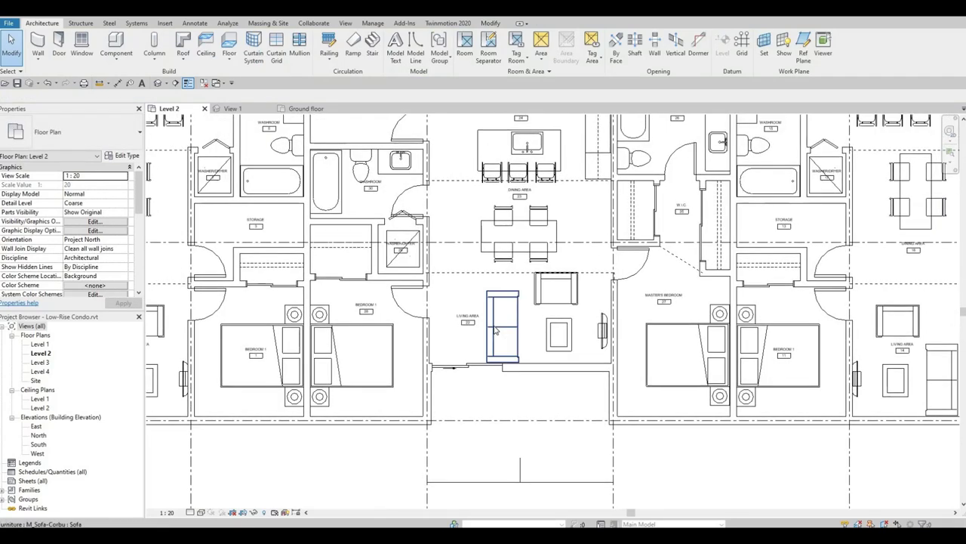
pyautogui.click(496, 330)
pyautogui.press('Left')
pyautogui.press('Left')
pyautogui.press('Left')
pyautogui.press('Left')
pyautogui.press('Left')
pyautogui.press('Left')
pyautogui.press('Left')
pyautogui.press('Left')
pyautogui.press('Left')
pyautogui.press('Left')
pyautogui.press('Left')
pyautogui.press('Left')
pyautogui.press('Left')
pyautogui.press('Left')
pyautogui.press('Left')
pyautogui.press('Left')
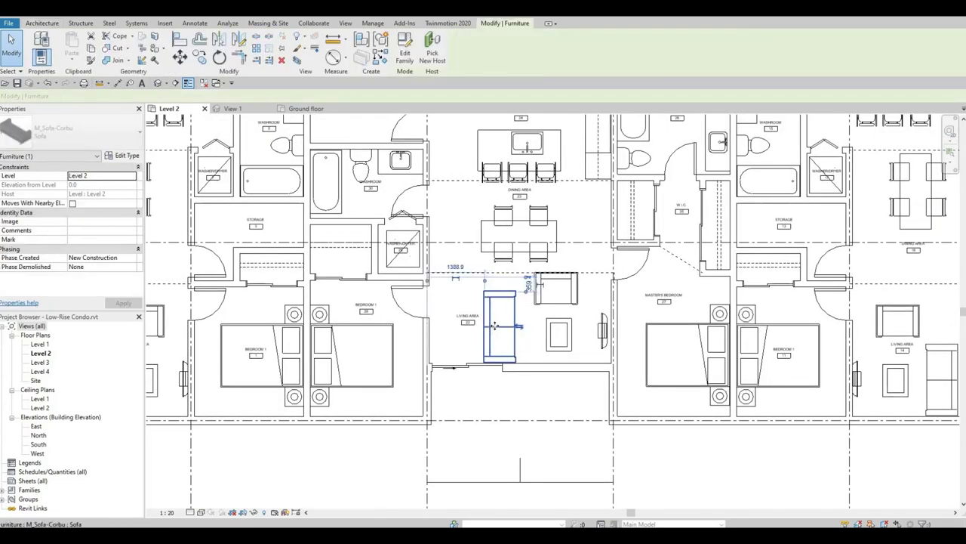
pyautogui.moveTo(499, 330); pyautogui.dragTo(496, 330)
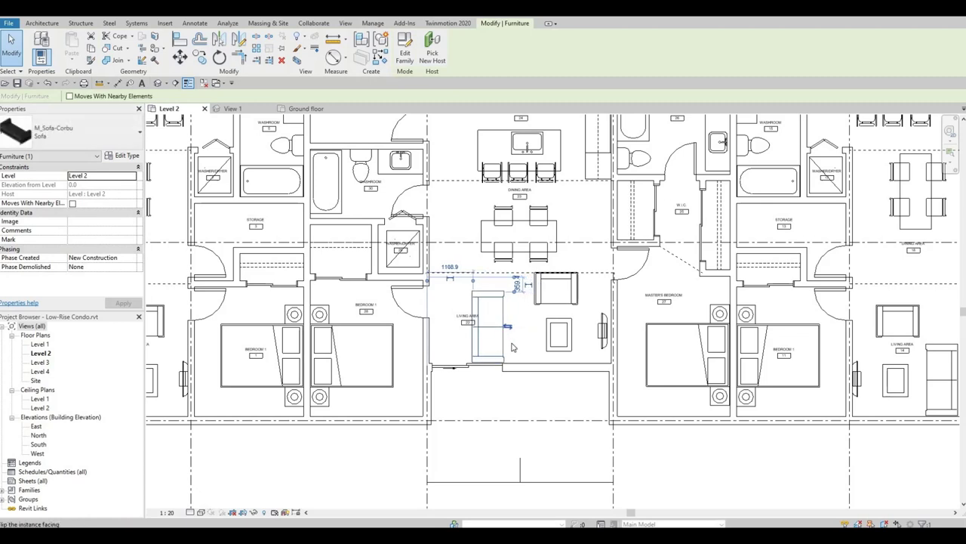
pyautogui.press('Escape')
# Nudge the coffee table in Living Area 22 slightly west toward the sofa
pyautogui.click(552, 340)
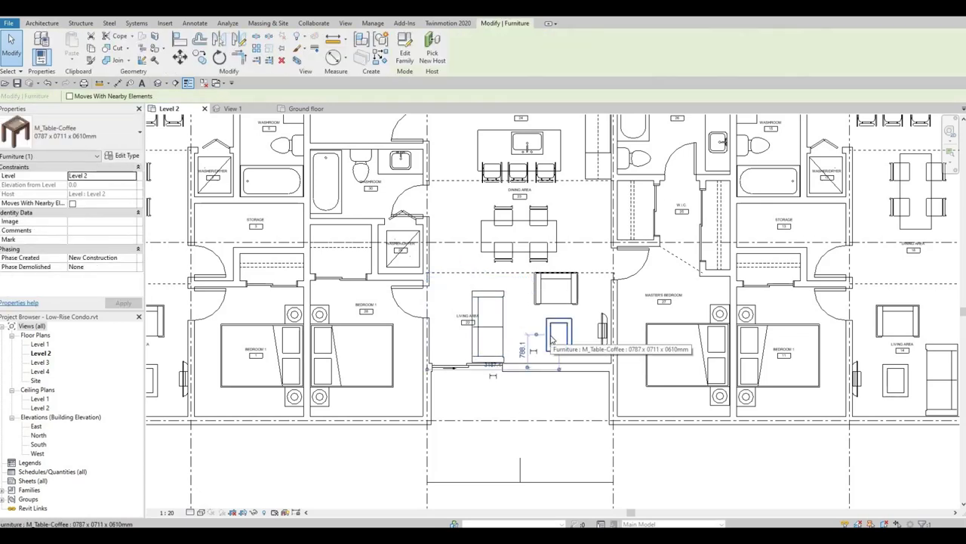
pyautogui.press('Left')
pyautogui.press('Left')
pyautogui.press('Left')
pyautogui.press('Left')
pyautogui.press('Left')
pyautogui.press('Left')
pyautogui.press('Left')
pyautogui.press('Left')
pyautogui.press('Left')
pyautogui.press('Left')
pyautogui.press('Left')
pyautogui.press('Left')
pyautogui.press('Left')
pyautogui.press('Left')
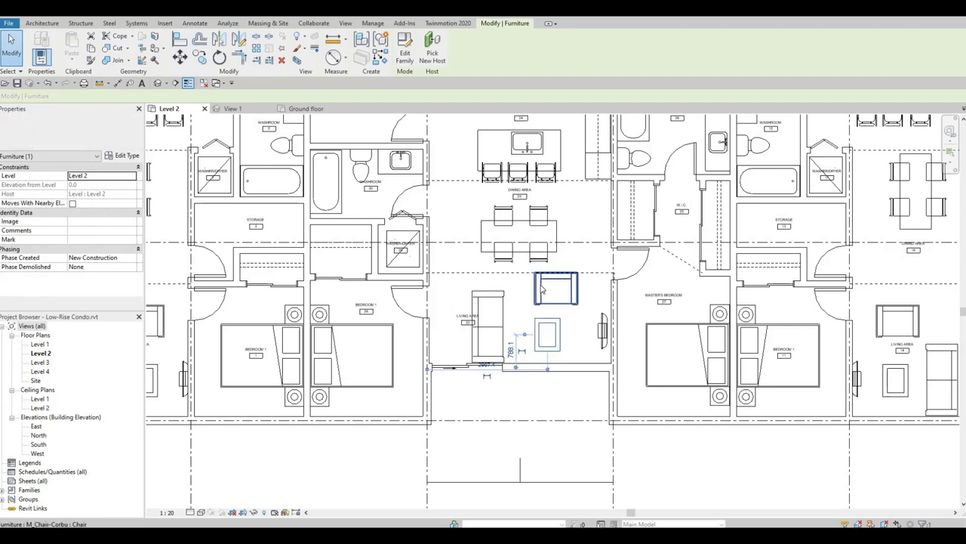
# Nudge the armchair in Living Area 22 slightly west and north, roughly in line with the coffee table
pyautogui.click(540, 284)
pyautogui.press('Left')
pyautogui.press('Left')
pyautogui.press('Left')
pyautogui.press('Left')
pyautogui.press('Left')
pyautogui.press('Left')
pyautogui.press('Left')
pyautogui.press('Left')
pyautogui.press('Left')
pyautogui.press('Up')
pyautogui.press('Up')
pyautogui.press('Up')
pyautogui.press('Up')
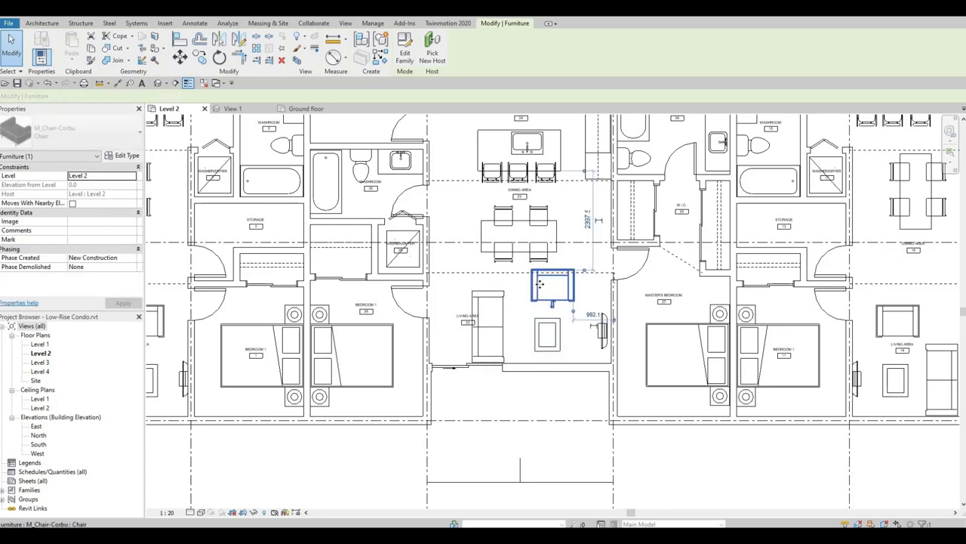
pyautogui.press('Escape')
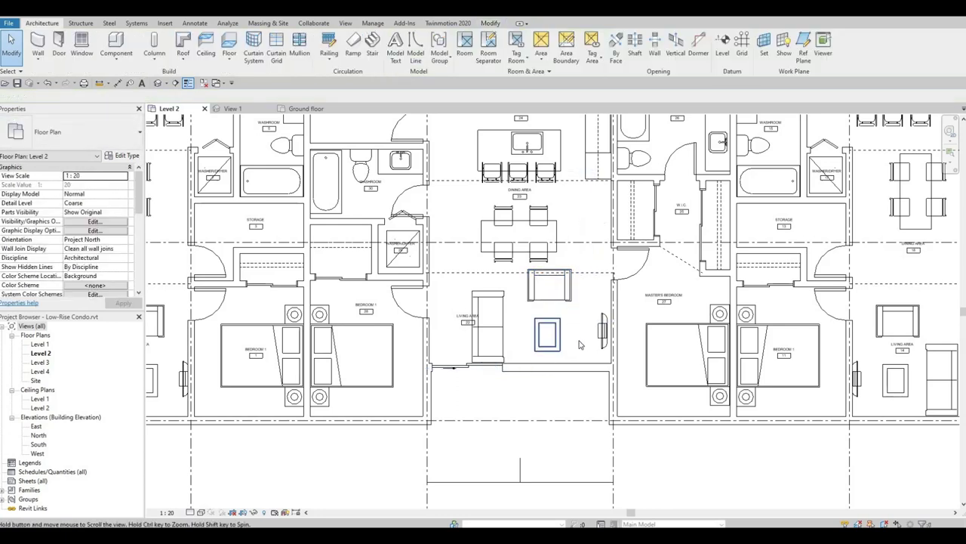
# Shift the flat-screen TV in Living Area 22 slightly west, away from the Master's Bedroom wall
pyautogui.click(604, 330)
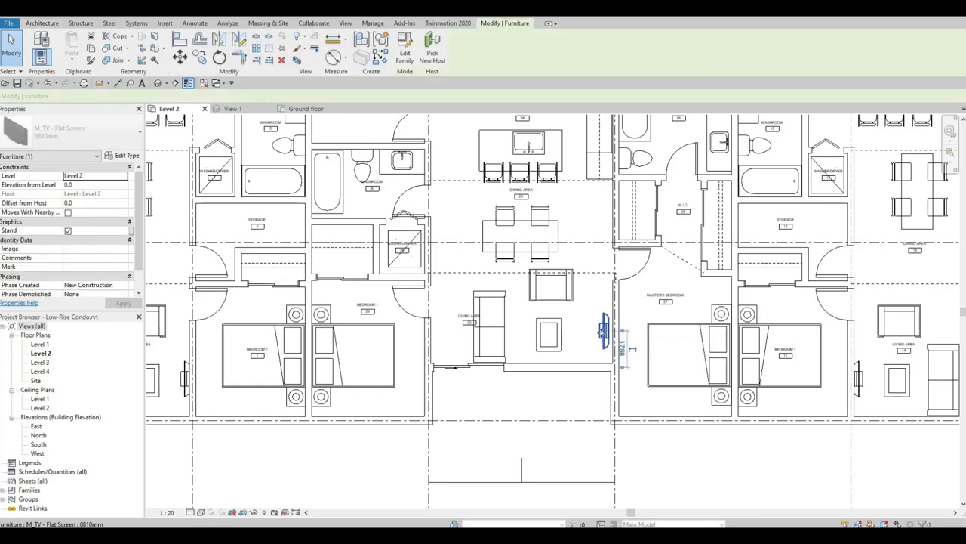
pyautogui.moveTo(604, 330); pyautogui.dragTo(600, 330)
pyautogui.scroll(-3, 543, 366)
pyautogui.press('Escape')
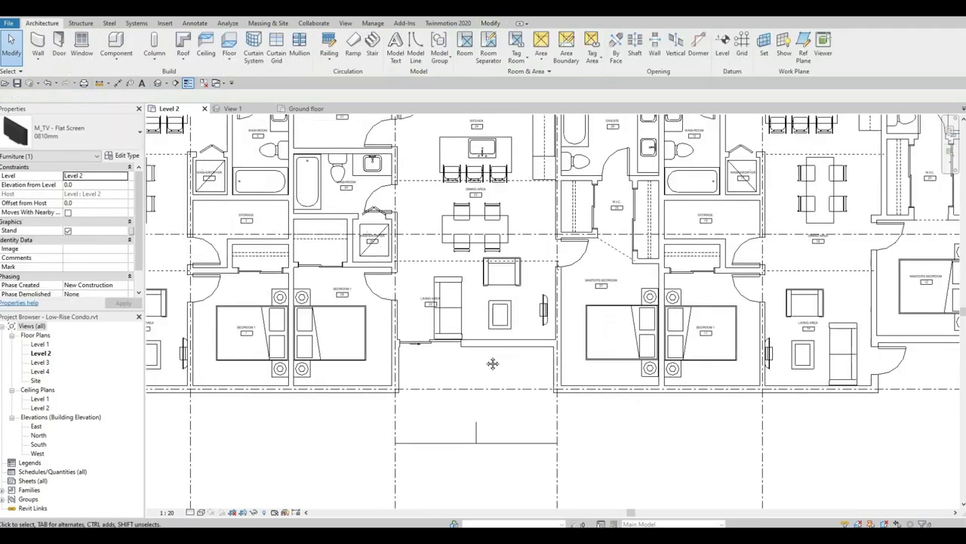
# Examine the front exterior walls and door openings of the model in the default 3D view
pyautogui.scroll(-4, 506, 358)
pyautogui.moveTo(494, 341); pyautogui.dragTo(504, 350, button='middle')
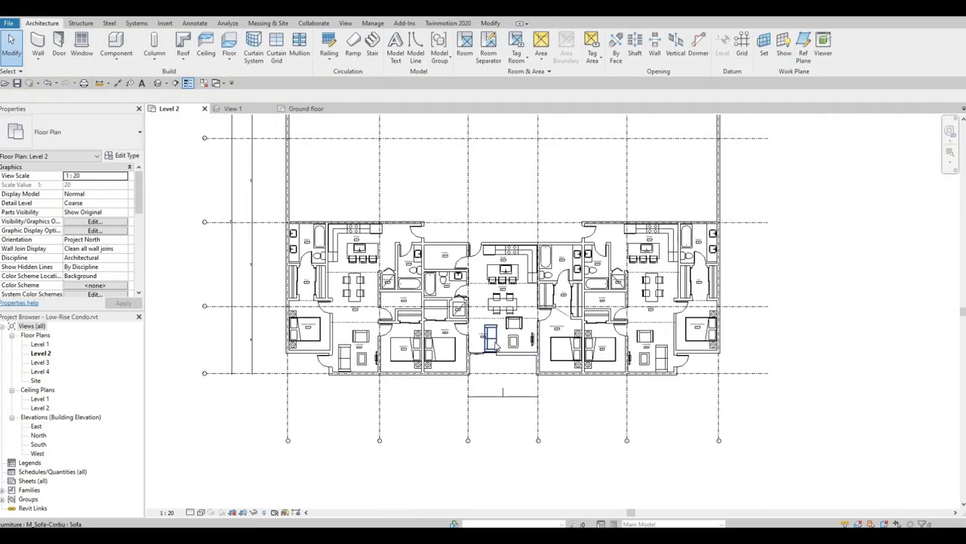
pyautogui.scroll(2, 497, 345)
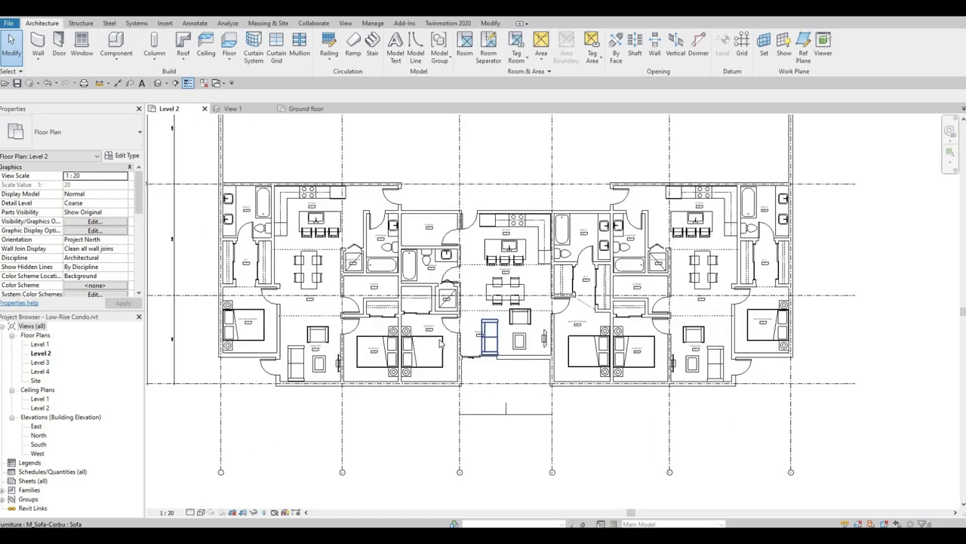
pyautogui.click(157, 83)
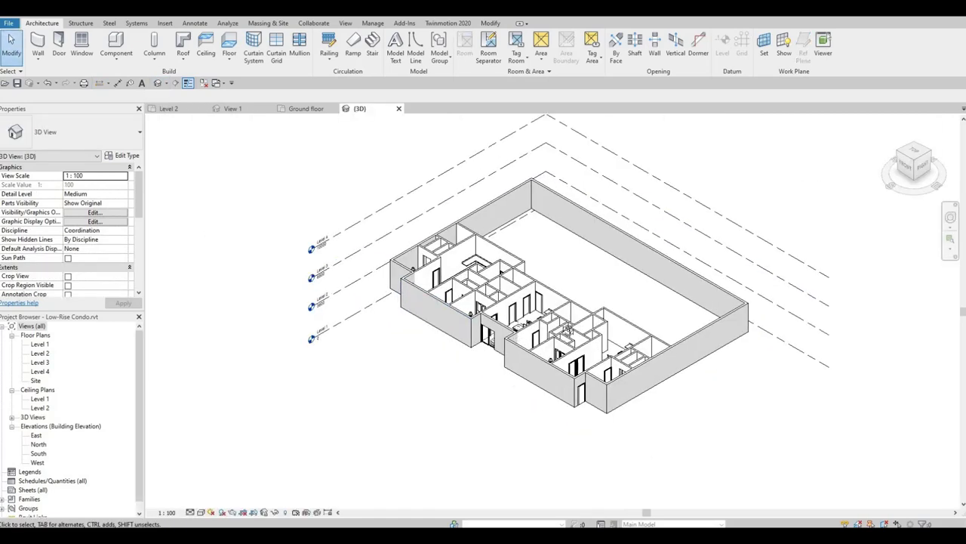
pyautogui.keyDown('shift'); pyautogui.moveTo(461, 328); pyautogui.dragTo(654, 332, button='middle'); pyautogui.keyUp('shift')
pyautogui.scroll(5, 574, 391)
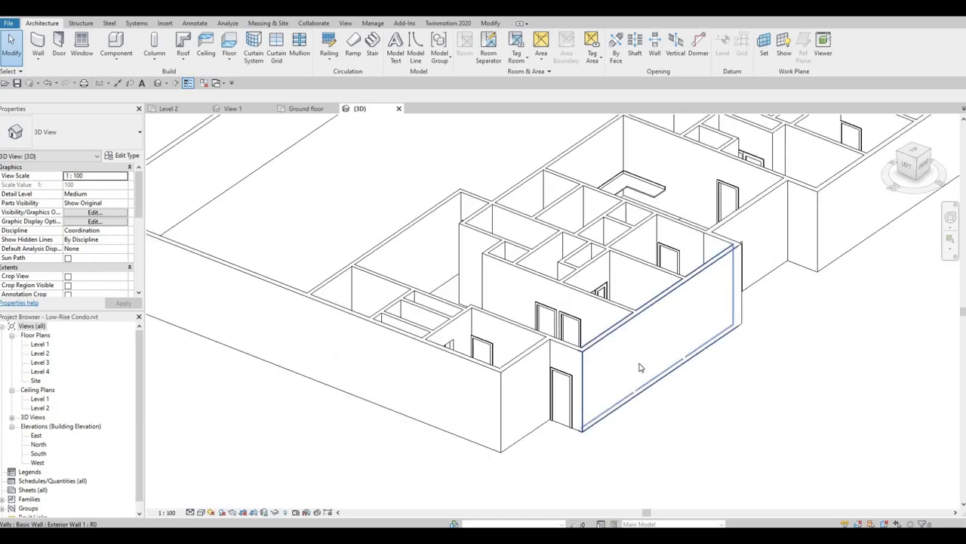
pyautogui.keyDown('shift'); pyautogui.moveTo(640, 368); pyautogui.dragTo(634, 348, button='middle'); pyautogui.keyUp('shift')
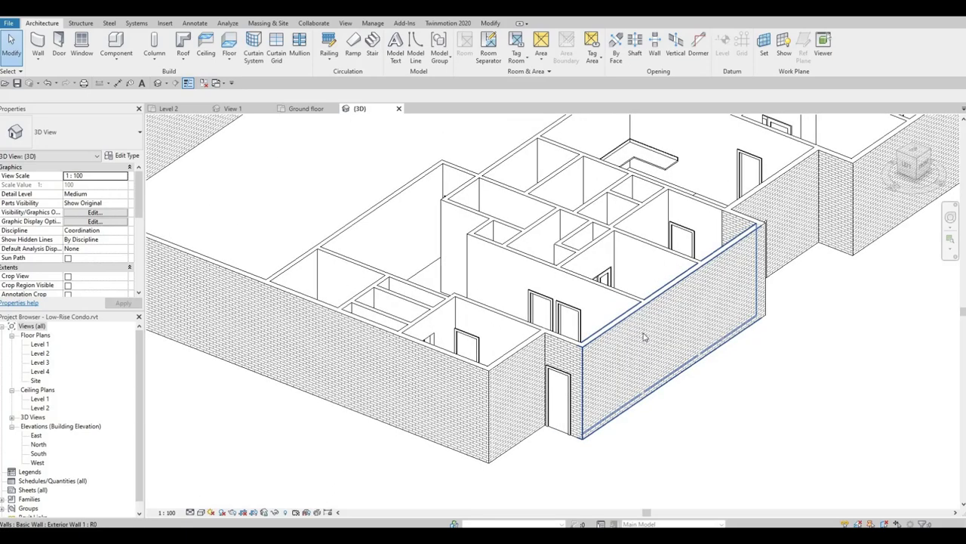
# Return to the Level 2 floor plan and start a new wall using the Curtain Wall type
pyautogui.doubleClick(40, 344)
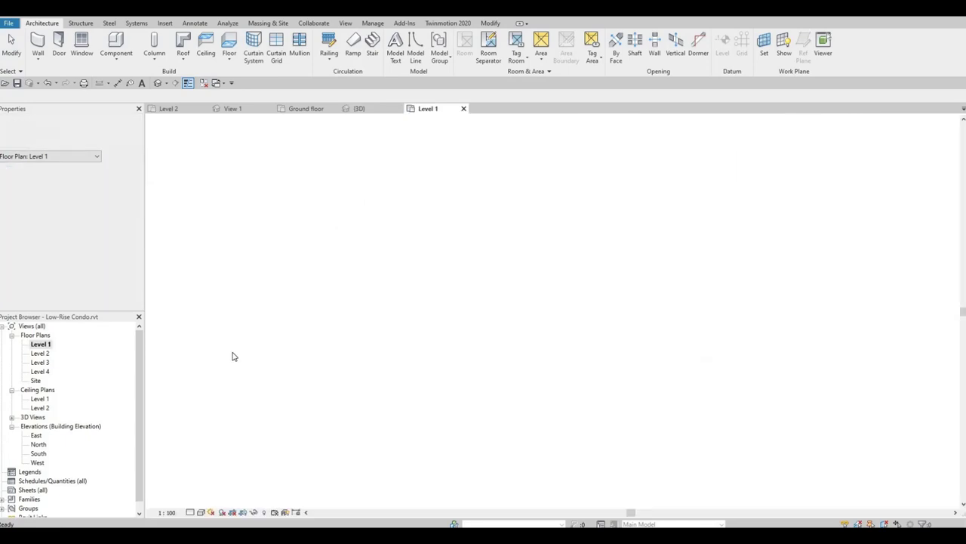
pyautogui.doubleClick(40, 353)
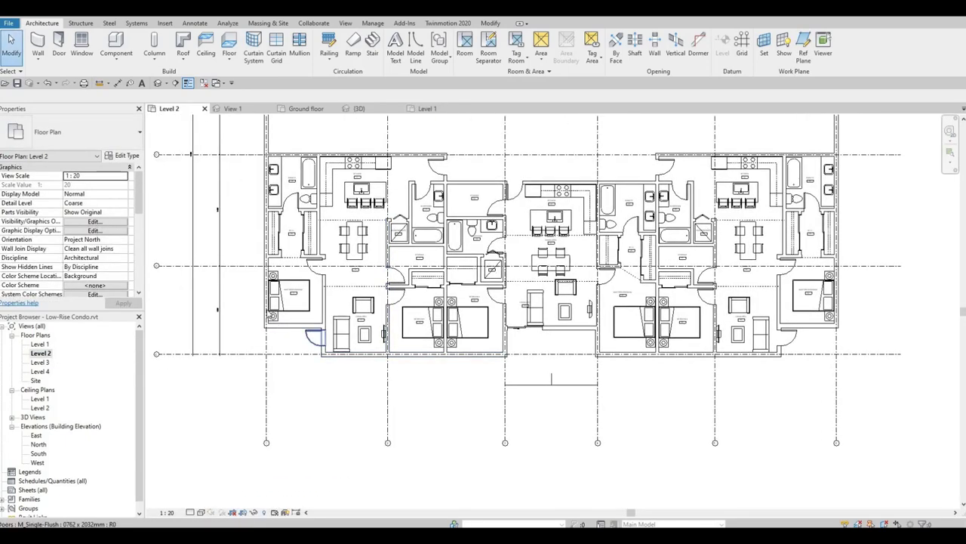
pyautogui.scroll(2, 246, 270)
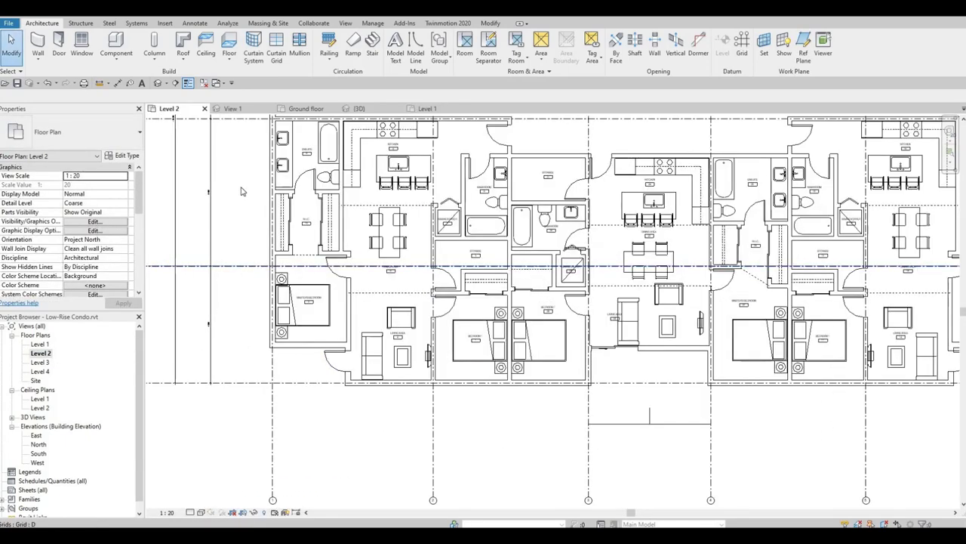
pyautogui.click(39, 59)
pyautogui.click(43, 45)
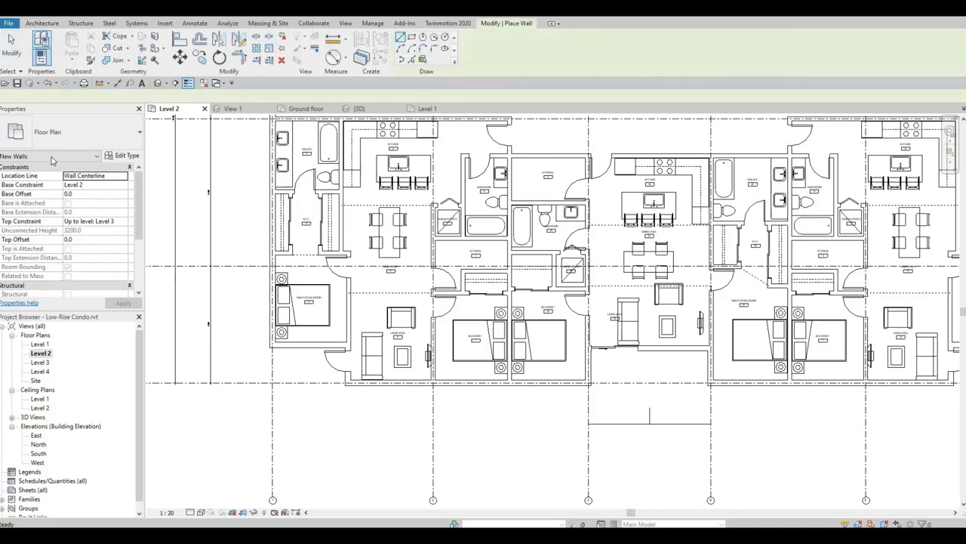
pyautogui.click(95, 135)
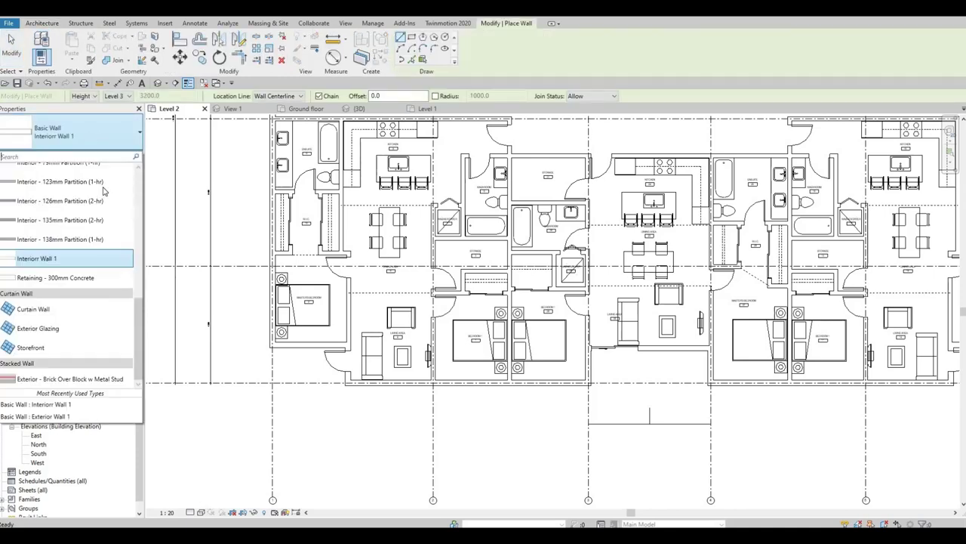
pyautogui.click(66, 318)
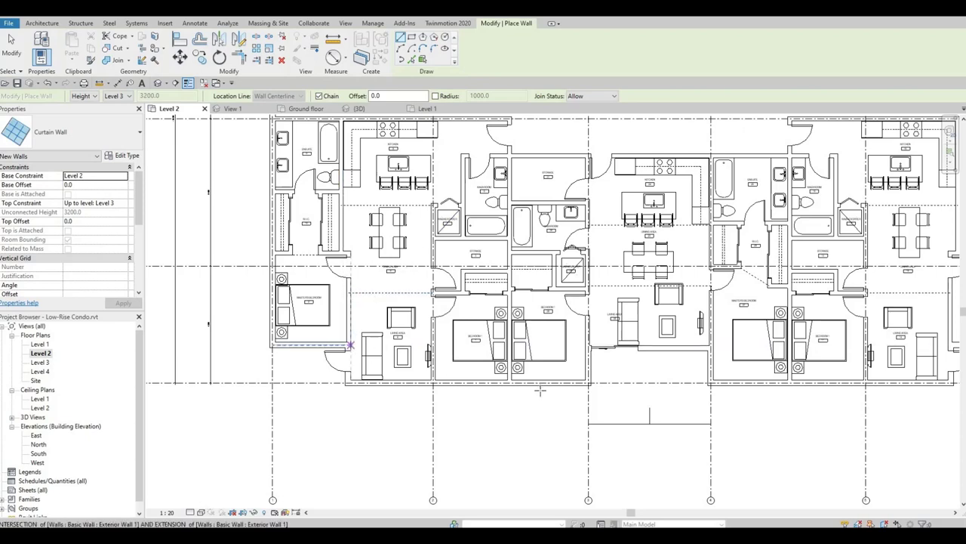
# Draw a curtain wall about 2400 mm long along the centerline of the south exterior wall of Living Area 4
pyautogui.moveTo(425, 361); pyautogui.dragTo(427, 361, button='middle')
pyautogui.scroll(5, 425, 361)
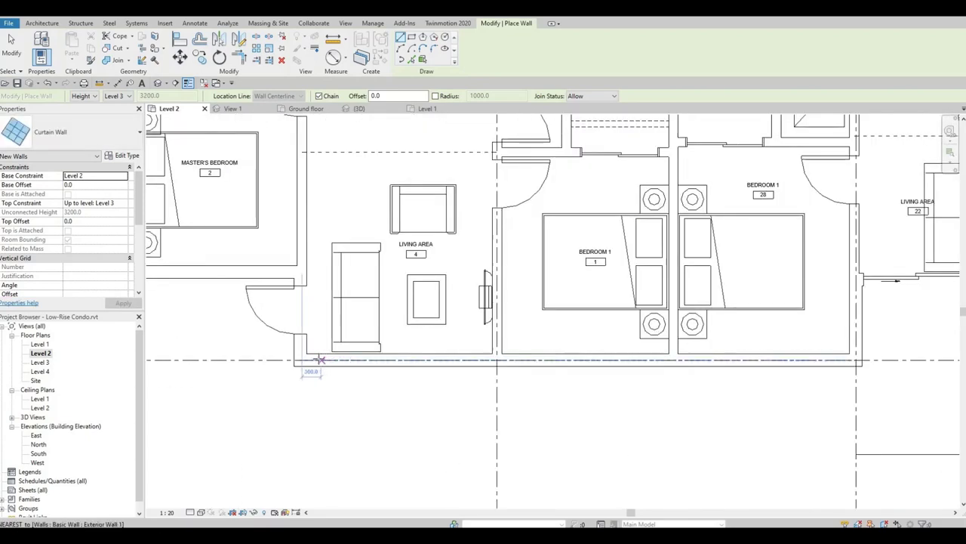
pyautogui.click(320, 359)
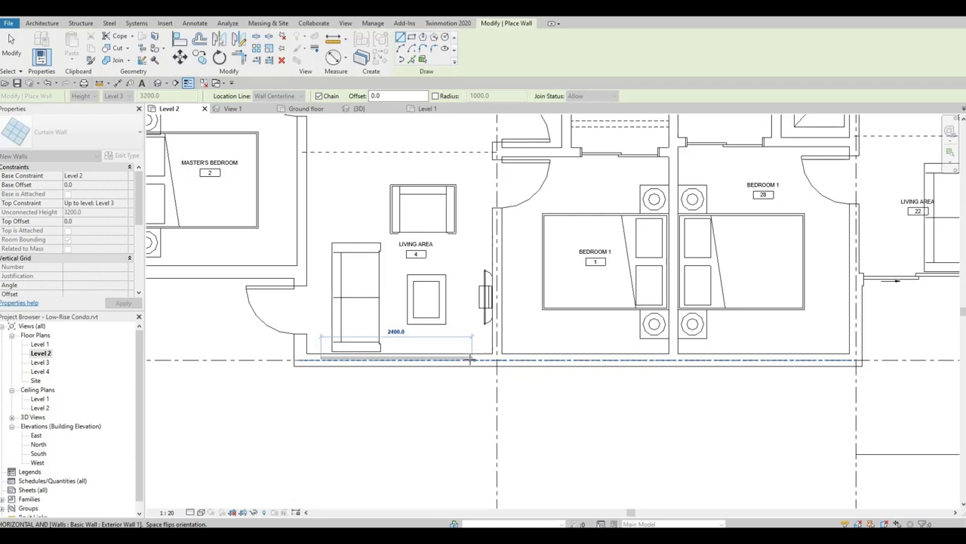
pyautogui.click(476, 359)
pyautogui.press('Escape')
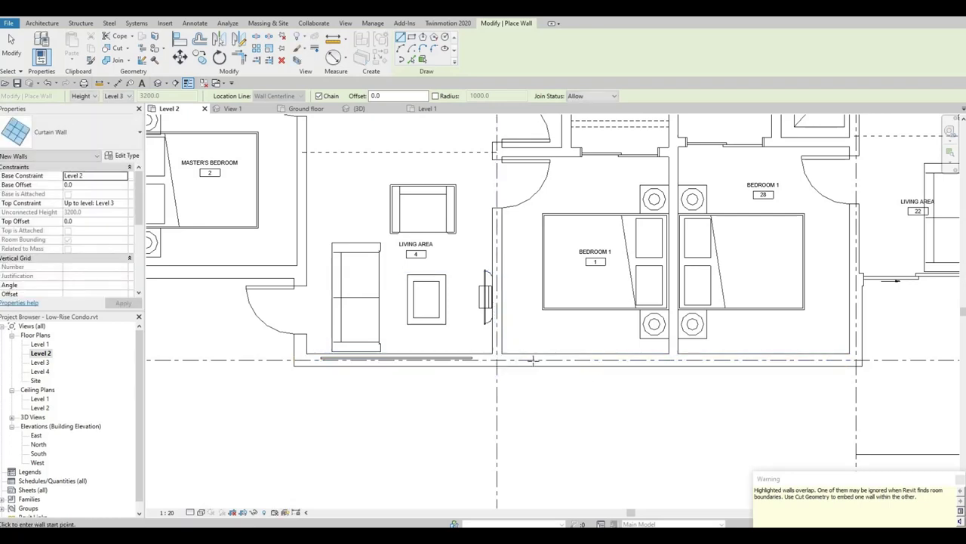
# Draw a second curtain wall along the same exterior wall, in front of Bedroom 1 with room number 1
pyautogui.click(520, 360)
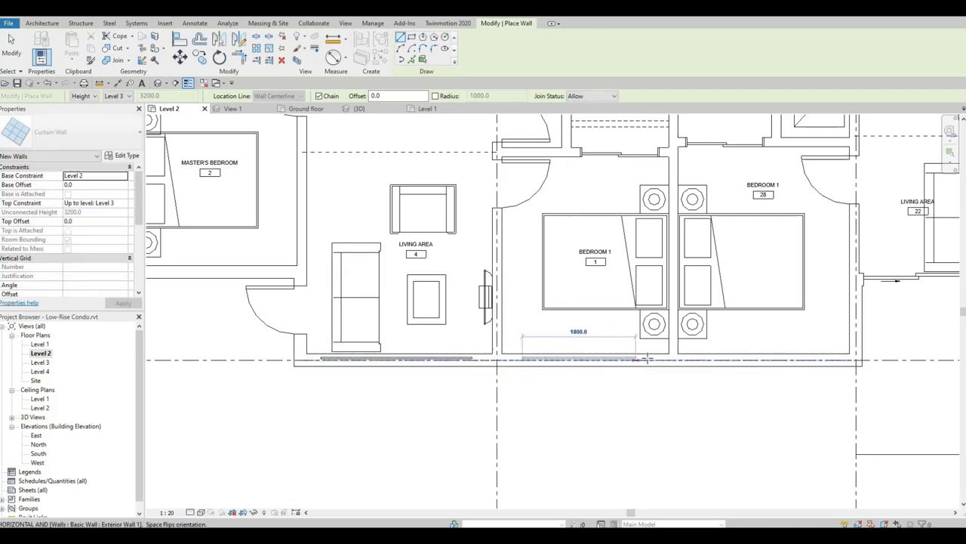
pyautogui.click(721, 365)
pyautogui.press('Escape')
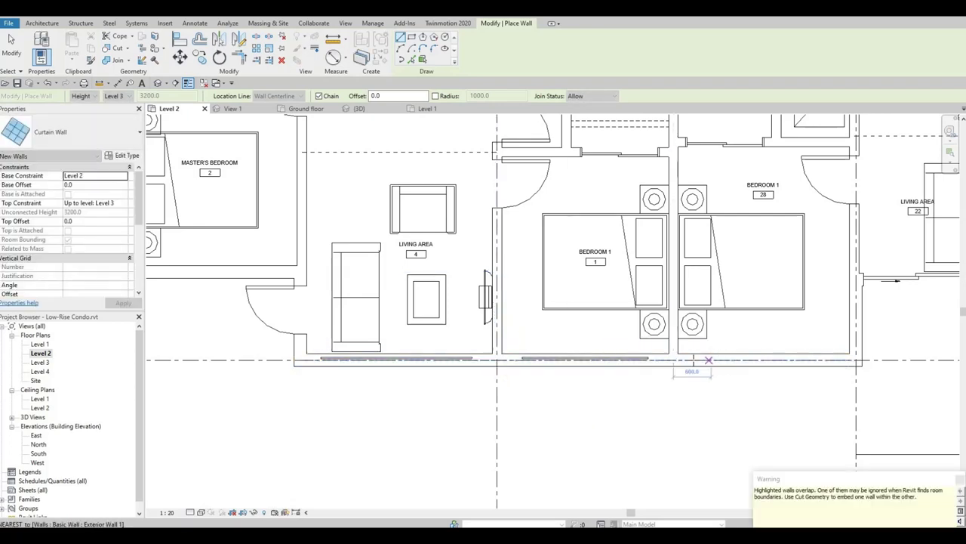
# Draw a curtain wall about 2300 mm long along the south exterior wall in front of Bedroom 1 with room number 28
pyautogui.click(835, 359)
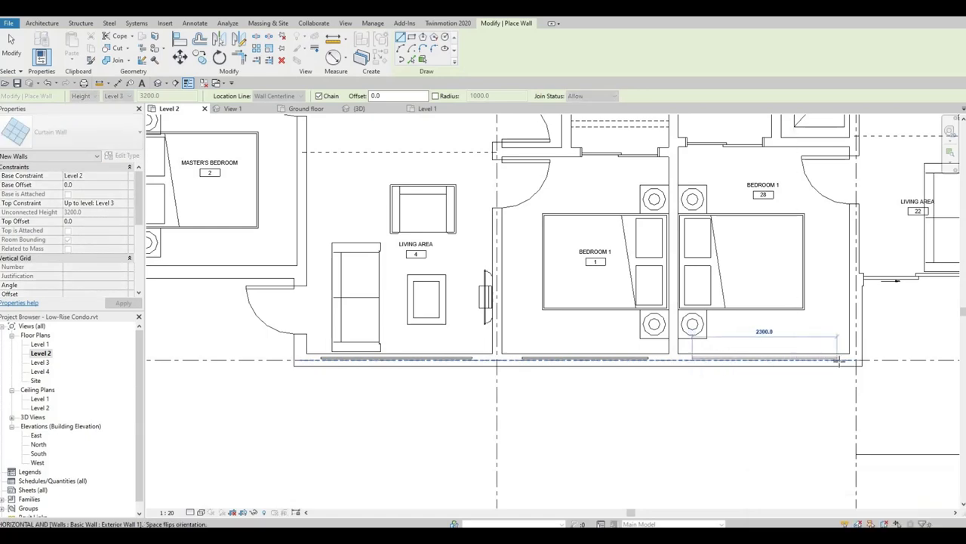
pyautogui.press('Escape')
pyautogui.press('Escape')
pyautogui.scroll(-3, 504, 329)
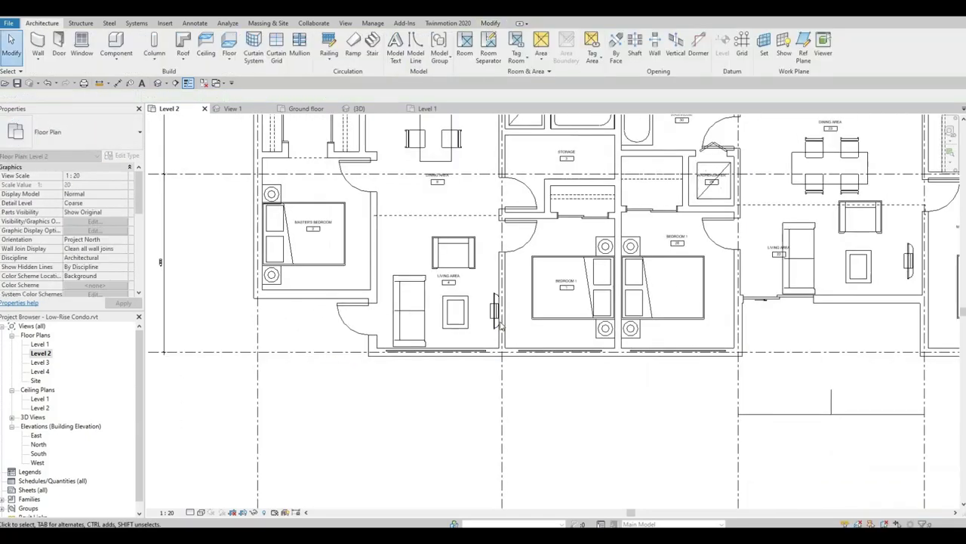
# Draw a curtain wall about 2200 mm long along the exterior wall of Living Area 22, beside the balcony sliding door
pyautogui.moveTo(739, 385); pyautogui.dragTo(509, 331, button='middle')
pyautogui.moveTo(576, 319); pyautogui.dragTo(567, 352, button='middle')
pyautogui.moveTo(554, 282); pyautogui.dragTo(515, 325, button='middle')
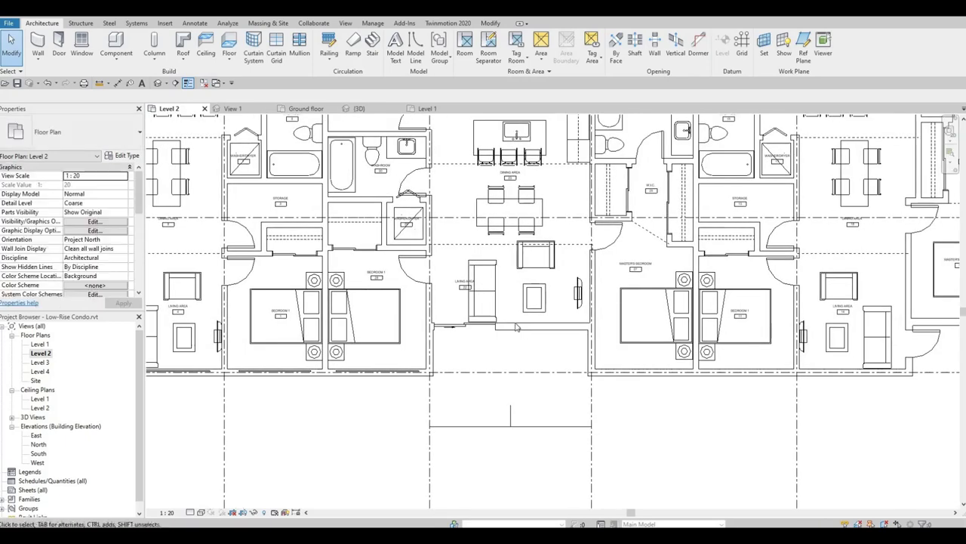
pyautogui.scroll(5, 516, 325)
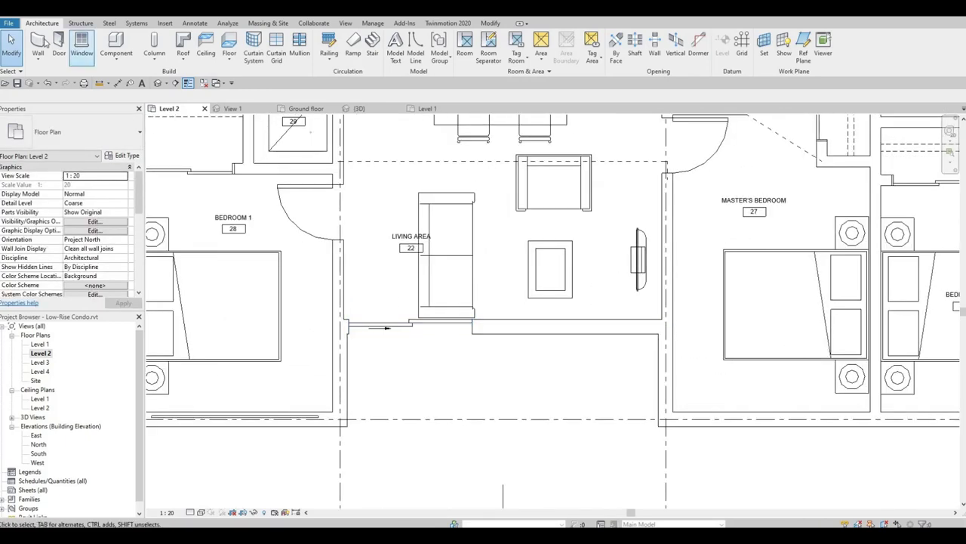
pyautogui.press('w')
pyautogui.press('a')
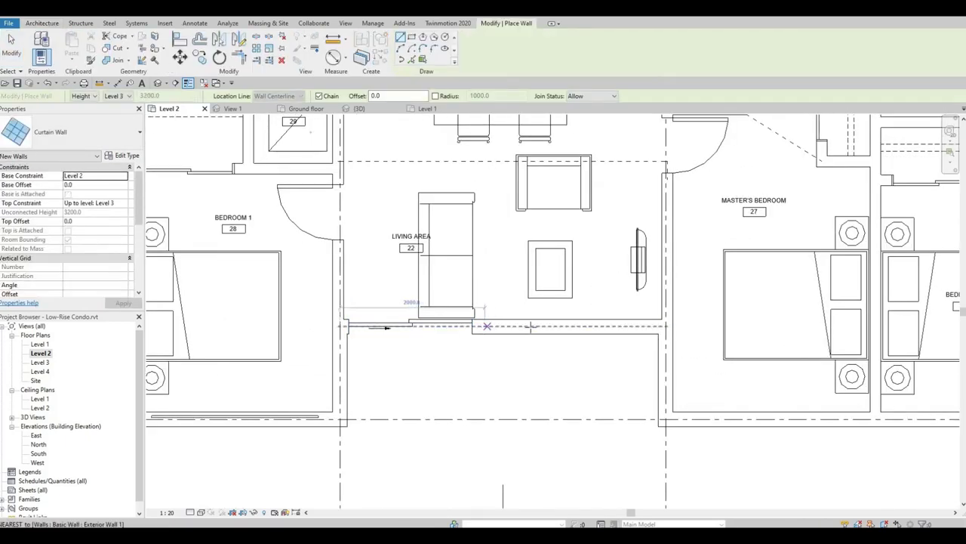
pyautogui.click(485, 327)
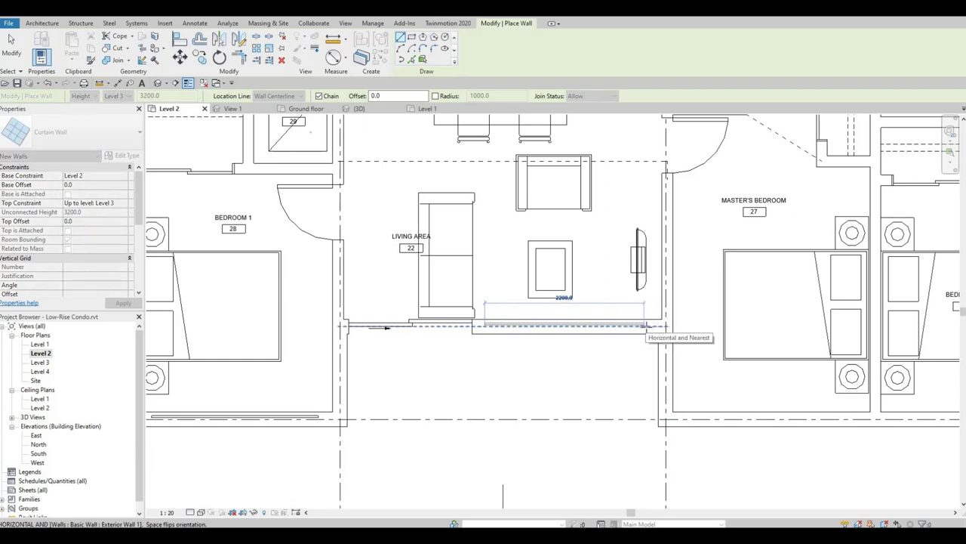
pyautogui.click(646, 327)
pyautogui.press('Escape')
pyautogui.press('Escape')
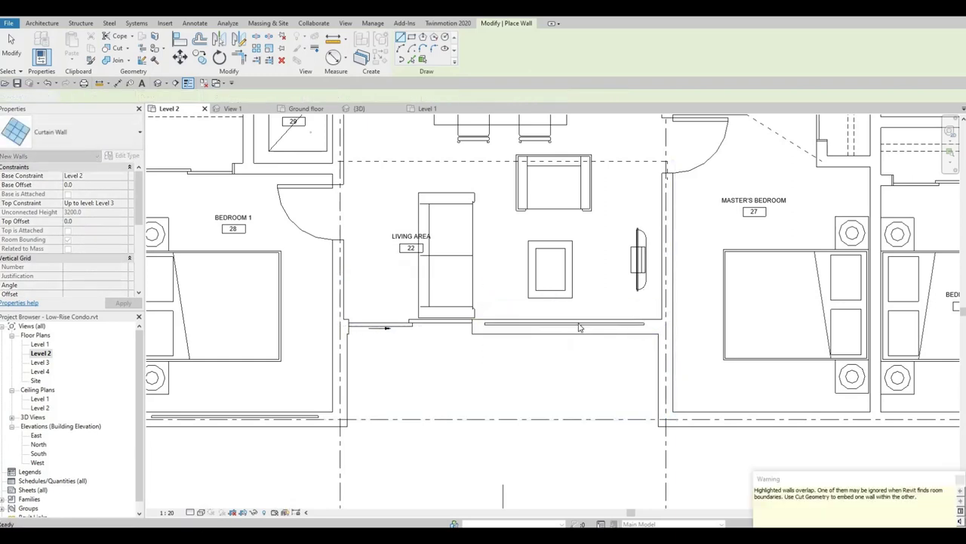
# Flip the orientation of the curtain walls at Living Area 22, both Bedroom 1 rooms (28 and 1) and Living Area 4
pyautogui.click(564, 325)
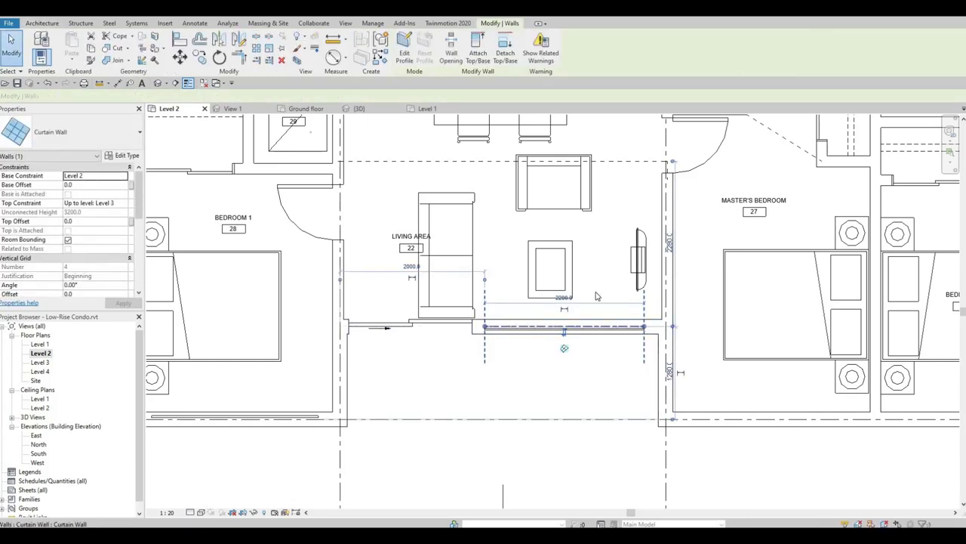
pyautogui.moveTo(183, 419); pyautogui.dragTo(501, 352, button='middle')
pyautogui.click(551, 350)
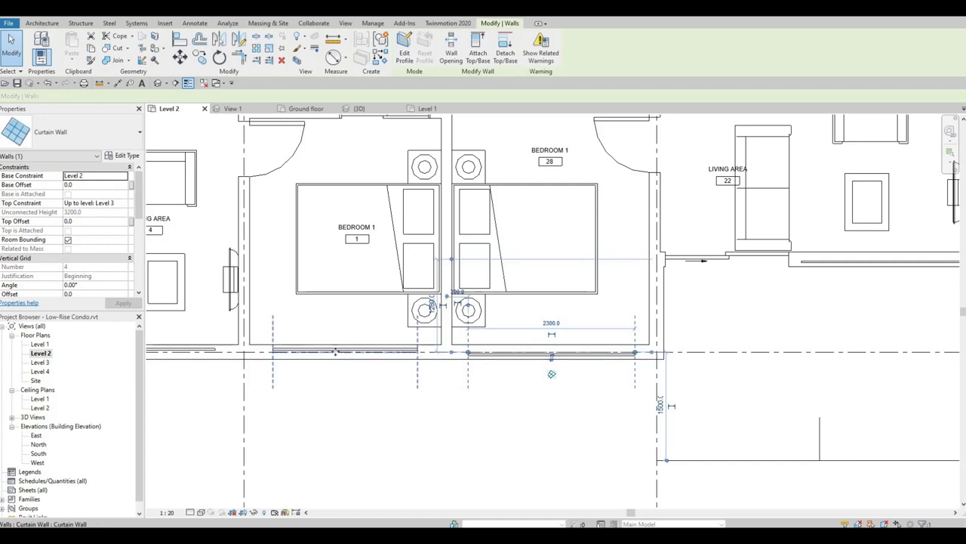
pyautogui.click(343, 352)
pyautogui.click(344, 351)
pyautogui.moveTo(396, 332); pyautogui.dragTo(658, 320, button='middle')
pyautogui.click(392, 341)
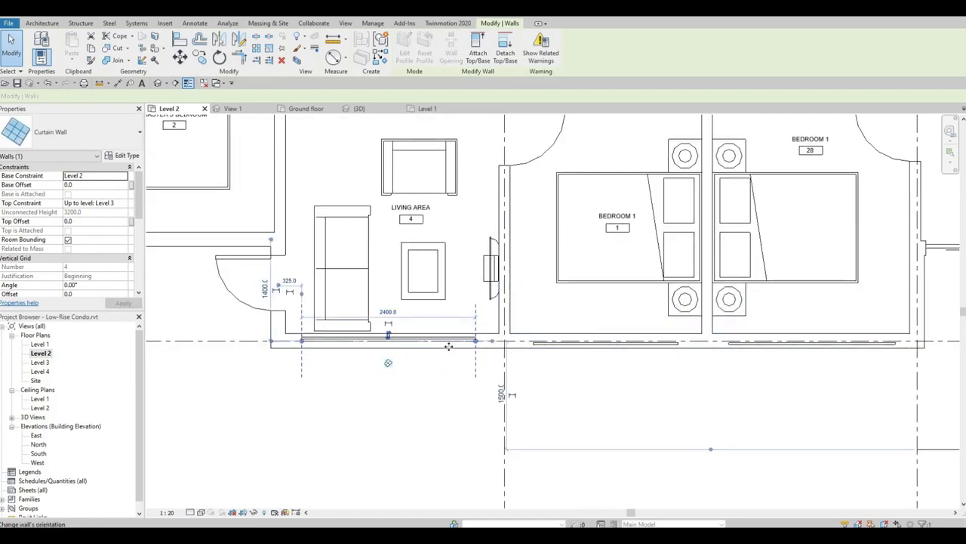
pyautogui.moveTo(509, 342); pyautogui.dragTo(565, 326, button='middle')
pyautogui.scroll(-3, 566, 325)
pyautogui.click(828, 345)
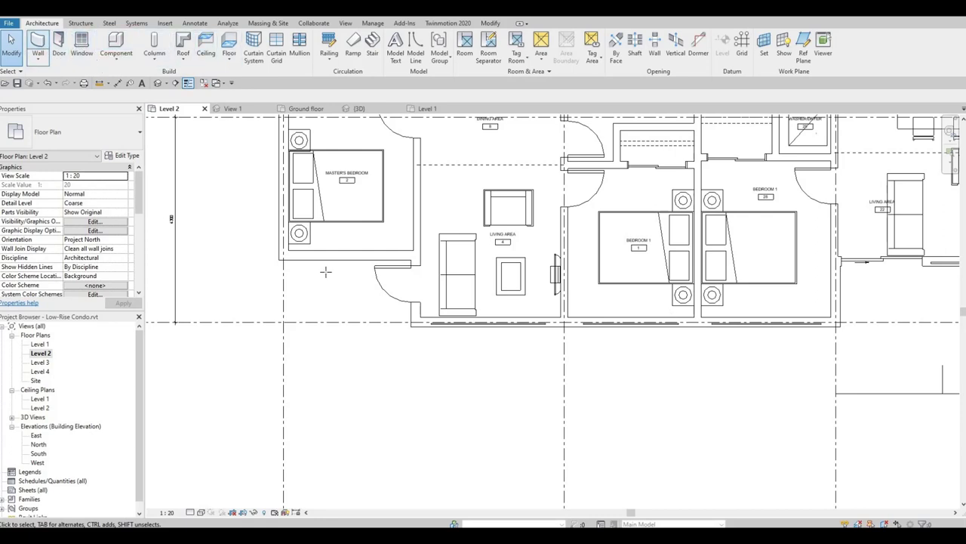
# Draw a curtain wall about 2380 mm long along the south exterior wall of Master's Bedroom 2
pyautogui.click(287, 259)
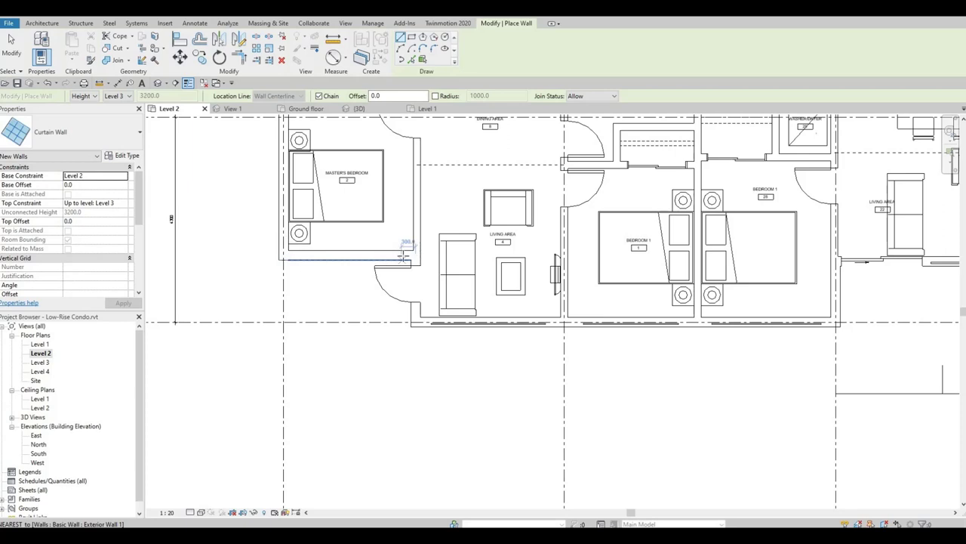
pyautogui.click(402, 257)
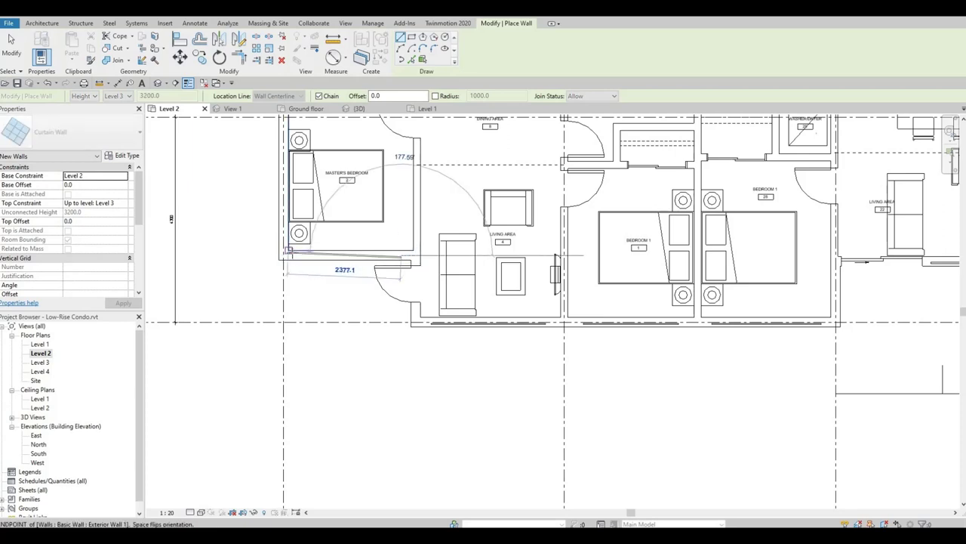
pyautogui.press('Escape')
pyautogui.press('Escape')
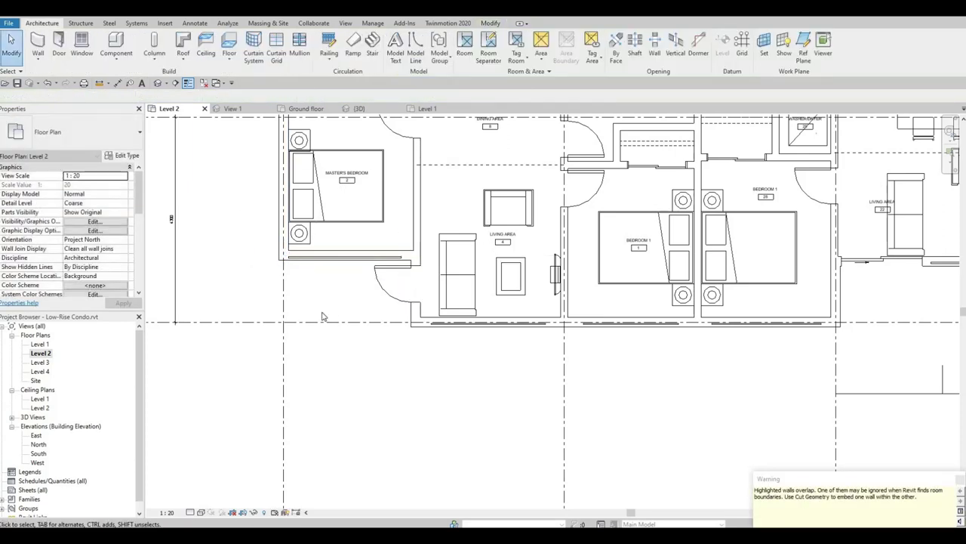
pyautogui.moveTo(324, 315); pyautogui.dragTo(331, 344, button='middle')
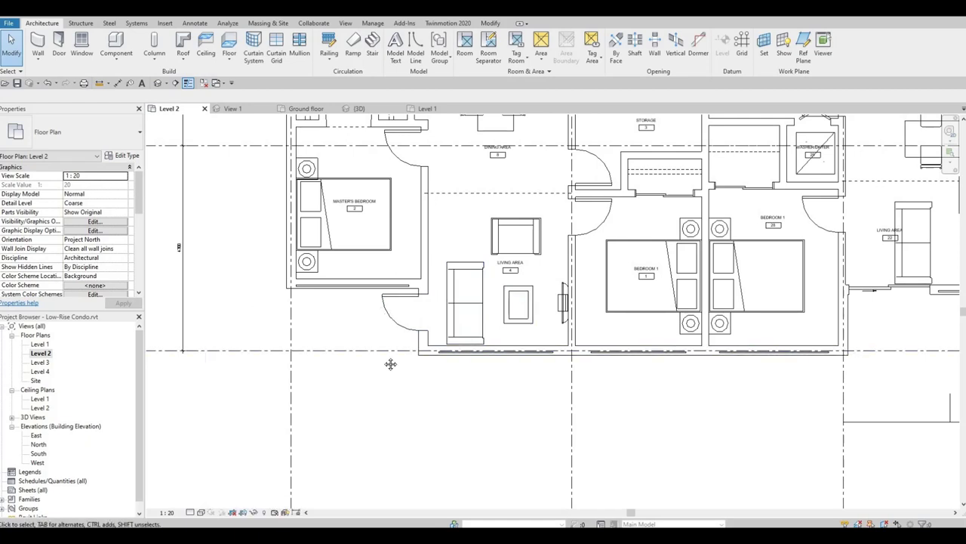
# Draw a vertical curtain wall about 1546 mm long along the centerline of the west exterior wall of Ensuite 6
pyautogui.moveTo(387, 304); pyautogui.dragTo(393, 468, button='middle')
pyautogui.scroll(-1, 443, 426)
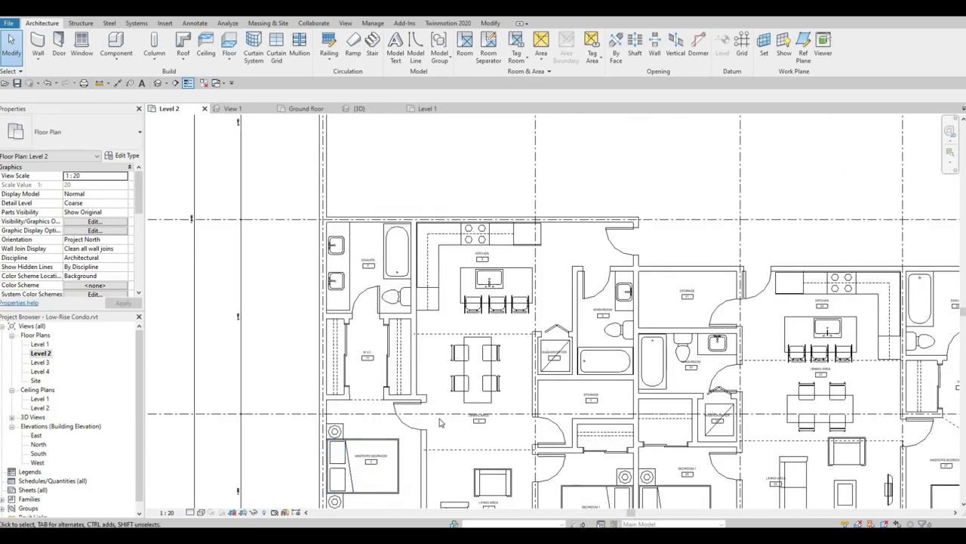
pyautogui.scroll(-1, 440, 422)
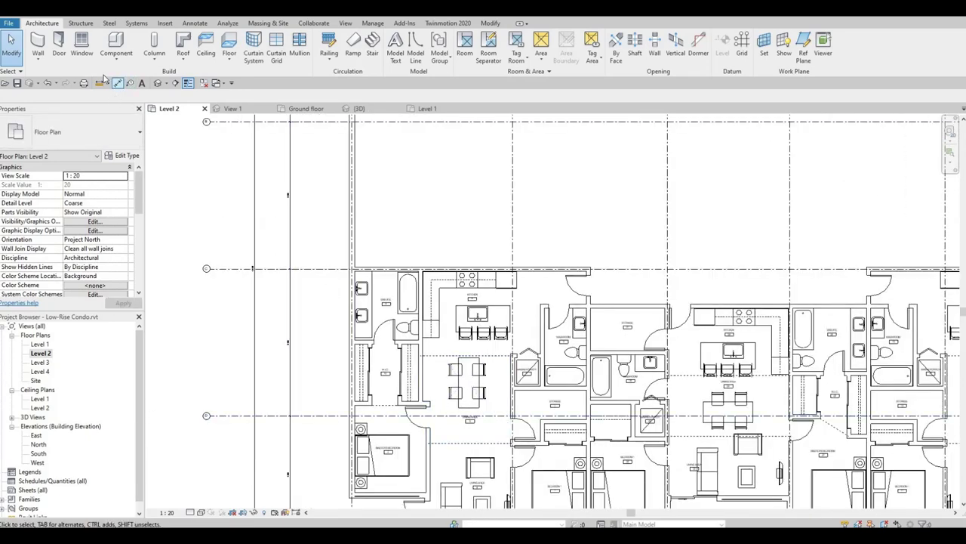
pyautogui.click(58, 45)
pyautogui.press('w')
pyautogui.press('a')
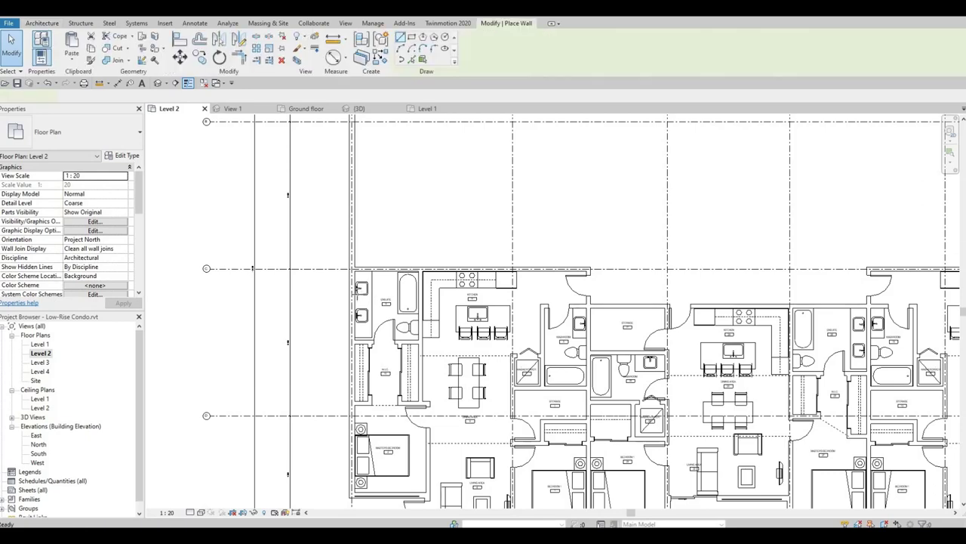
pyautogui.scroll(4, 362, 299)
pyautogui.scroll(2, 333, 350)
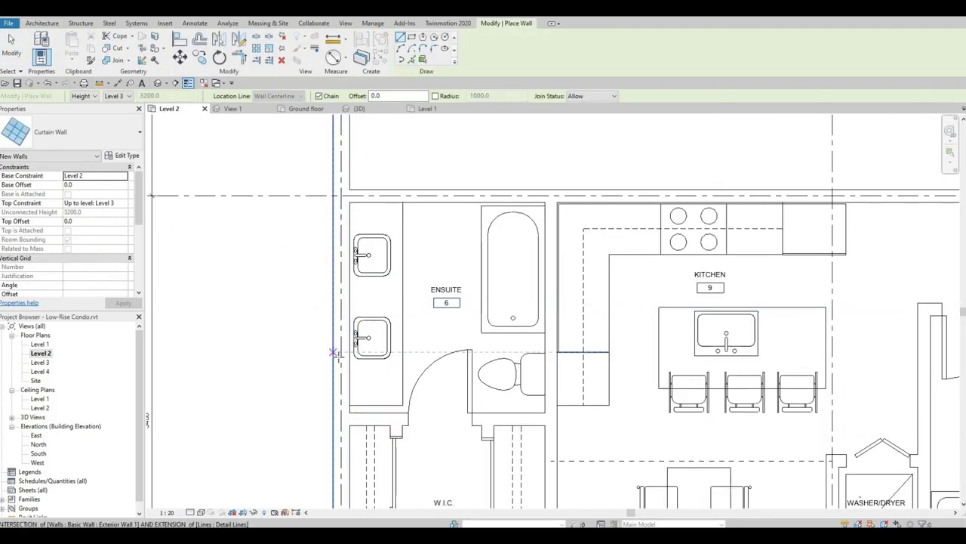
pyautogui.click(341, 358)
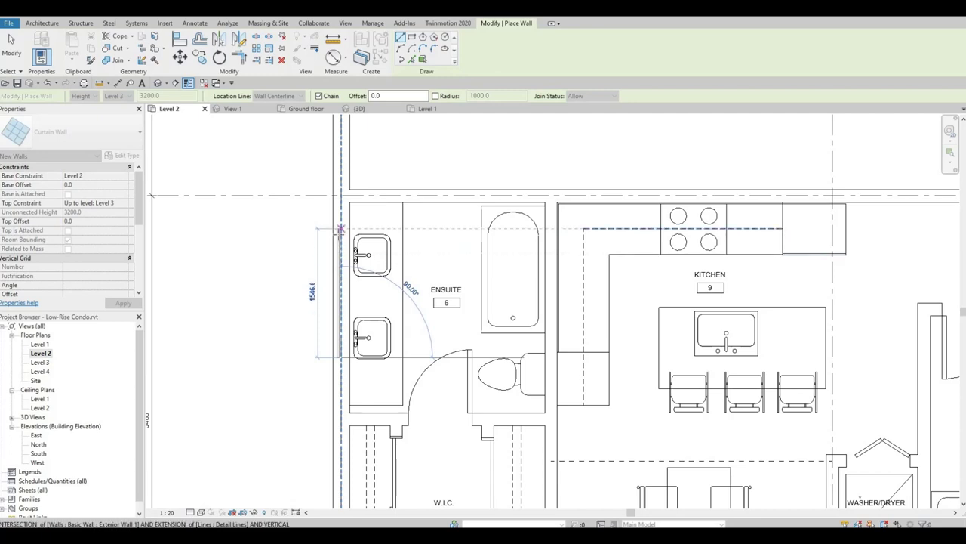
pyautogui.click(341, 228)
pyautogui.press('Escape')
pyautogui.press('Escape')
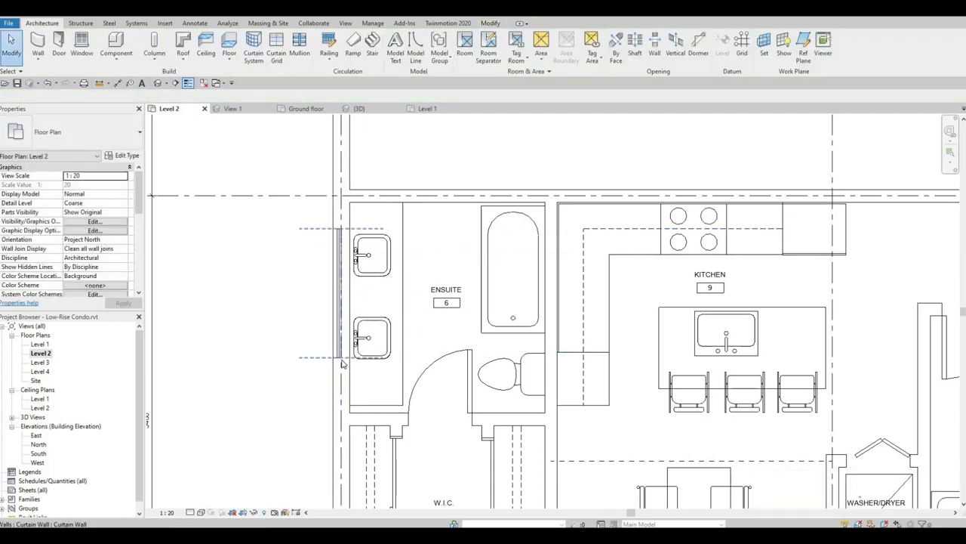
# Lengthen the ensuite curtain wall by moving its south end further toward the walk-in closet
pyautogui.click(338, 355)
pyautogui.moveTo(342, 382); pyautogui.dragTo(352, 388)
pyautogui.press('Escape')
pyautogui.scroll(-6, 358, 278)
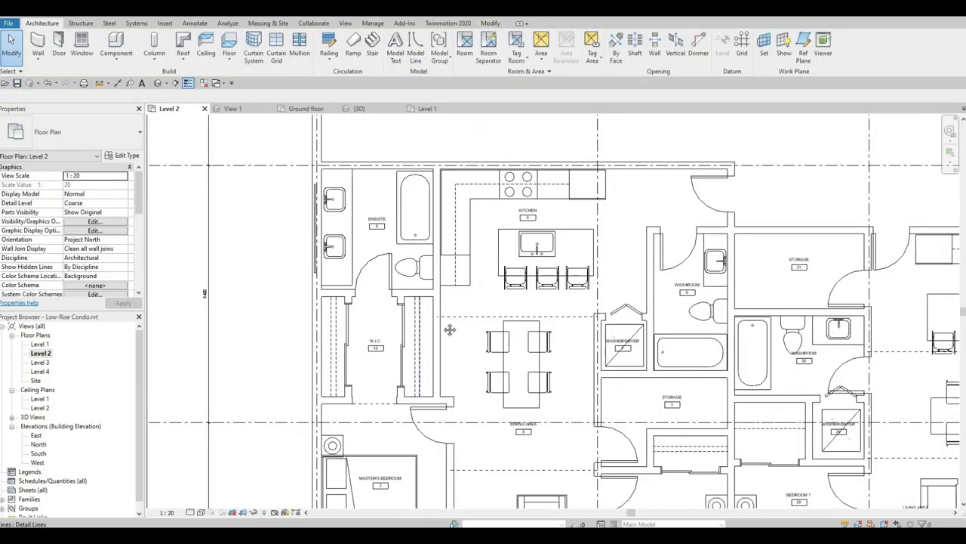
# Examine the placed curtain walls in the South elevation and in the default 3D view
pyautogui.scroll(5, 403, 361)
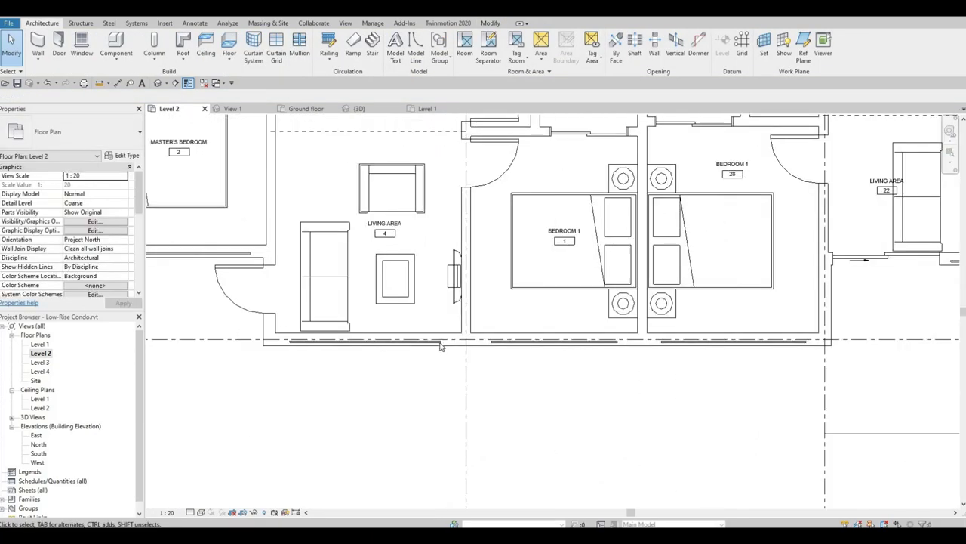
pyautogui.doubleClick(37, 454)
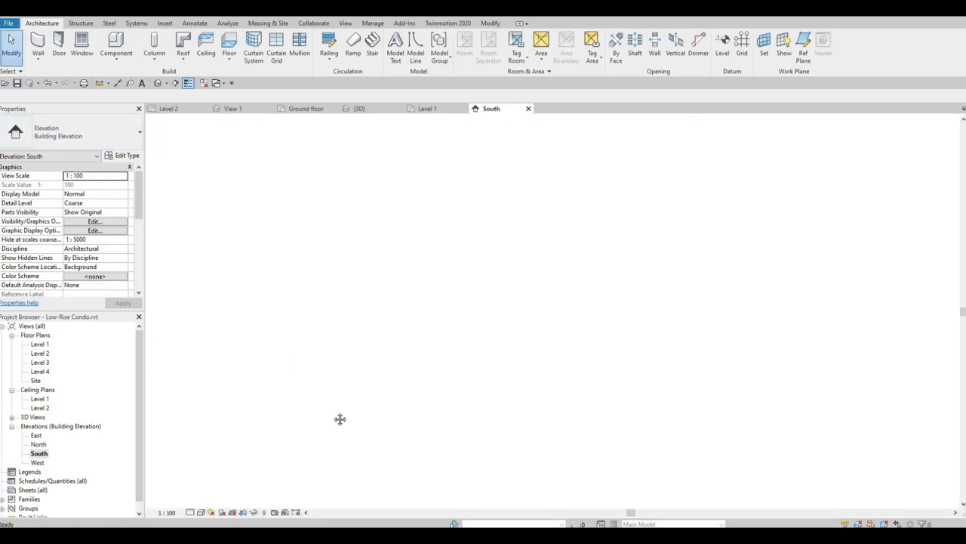
pyautogui.moveTo(302, 370); pyautogui.dragTo(394, 385, button='middle')
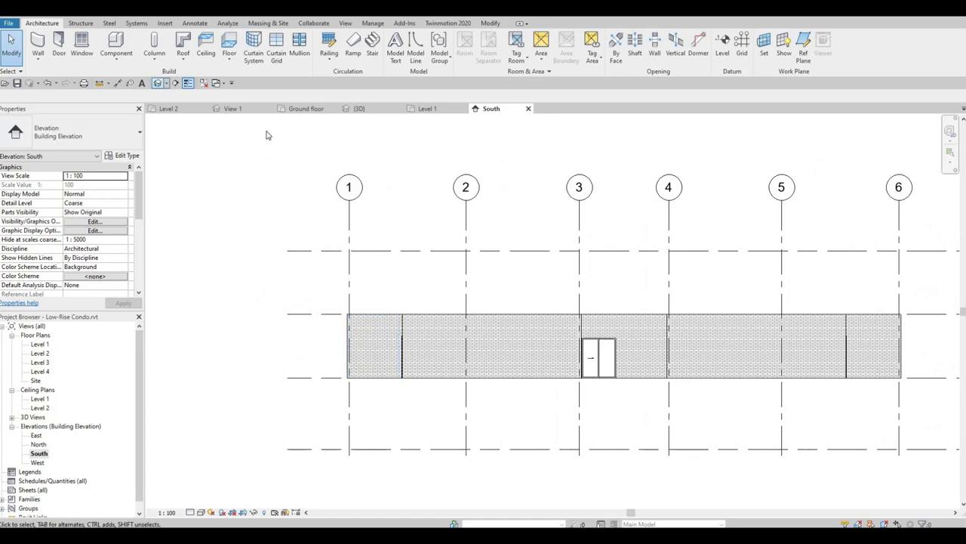
pyautogui.moveTo(570, 319); pyautogui.dragTo(385, 320, button='middle')
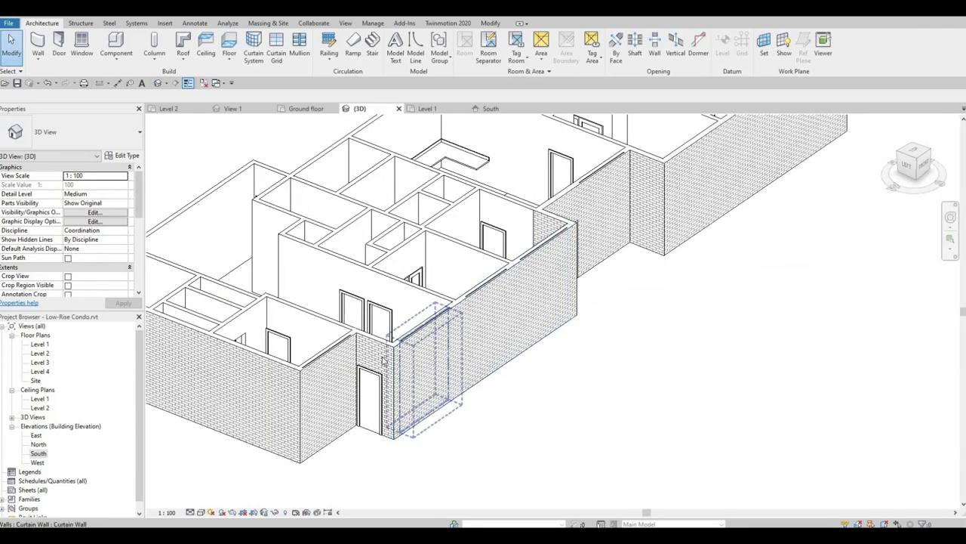
pyautogui.moveTo(490, 324); pyautogui.dragTo(551, 321, button='middle')
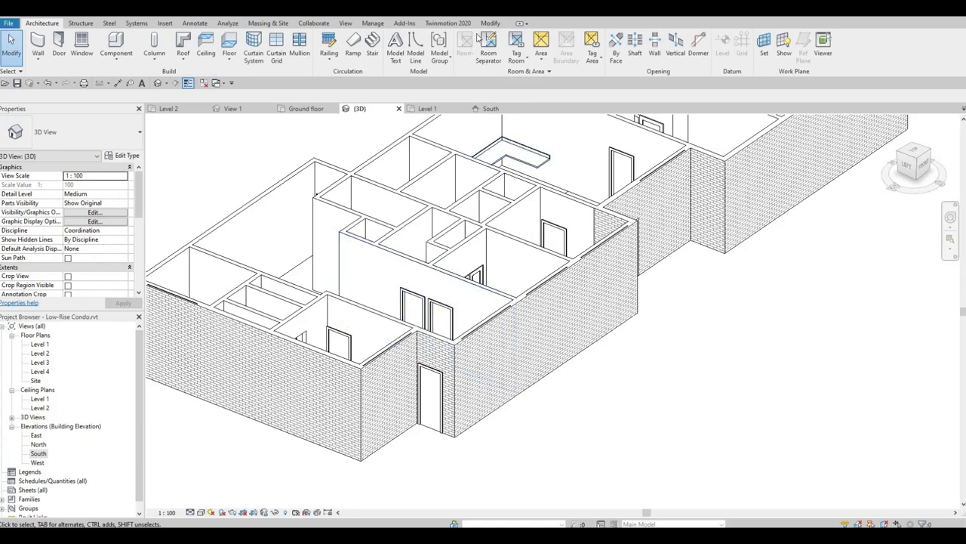
# Use Cut Geometry to cut the ensuite and Master's Bedroom exterior walls with their overlapping curtain walls
pyautogui.press('Escape')
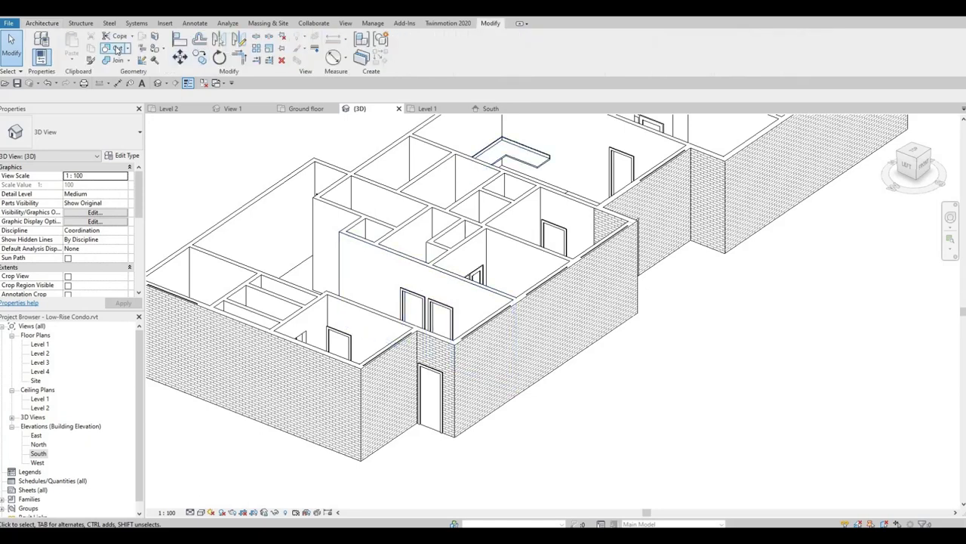
pyautogui.click(117, 48)
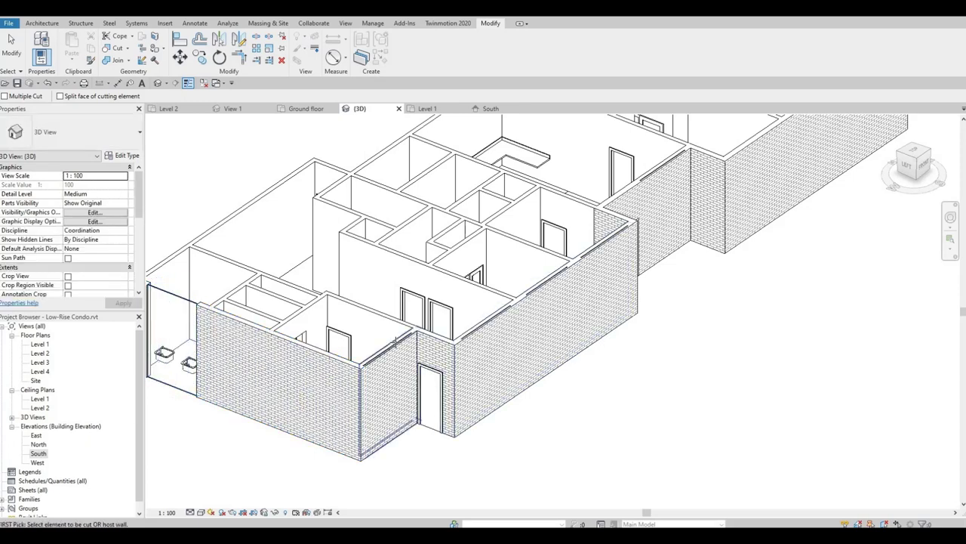
pyautogui.click(398, 345)
pyautogui.click(396, 348)
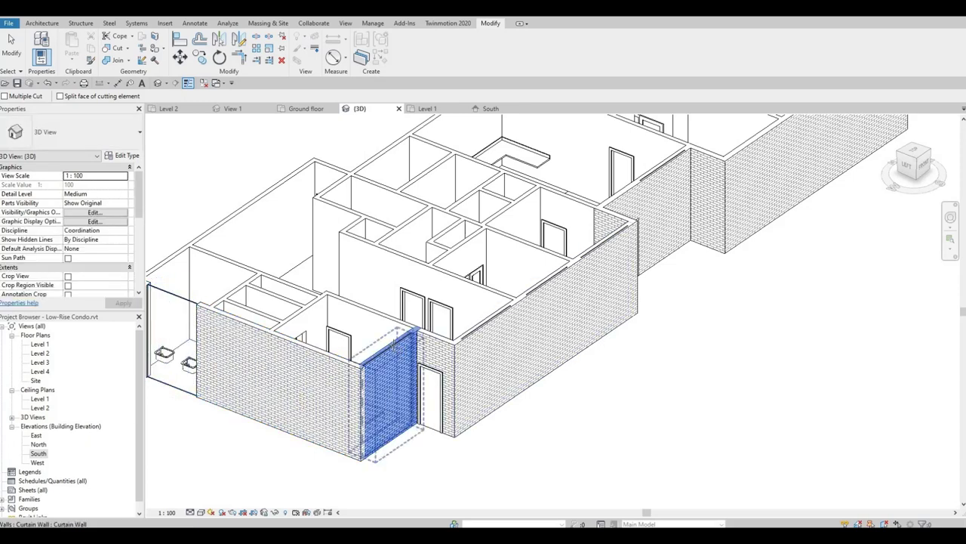
# Cut the long front exterior wall with the three curtain walls of Living Area 4 and the two Bedroom 1 rooms
pyautogui.click(472, 338)
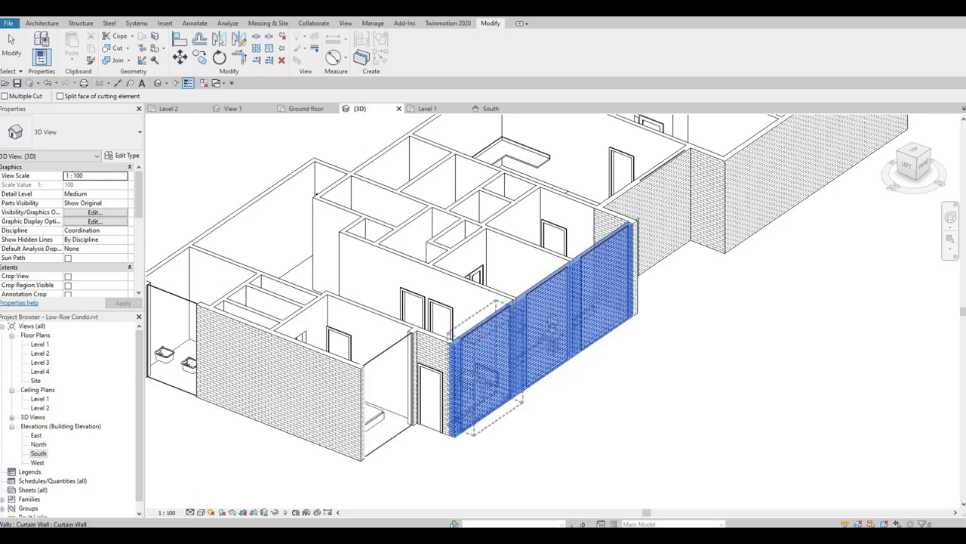
pyautogui.click(477, 335)
pyautogui.click(537, 292)
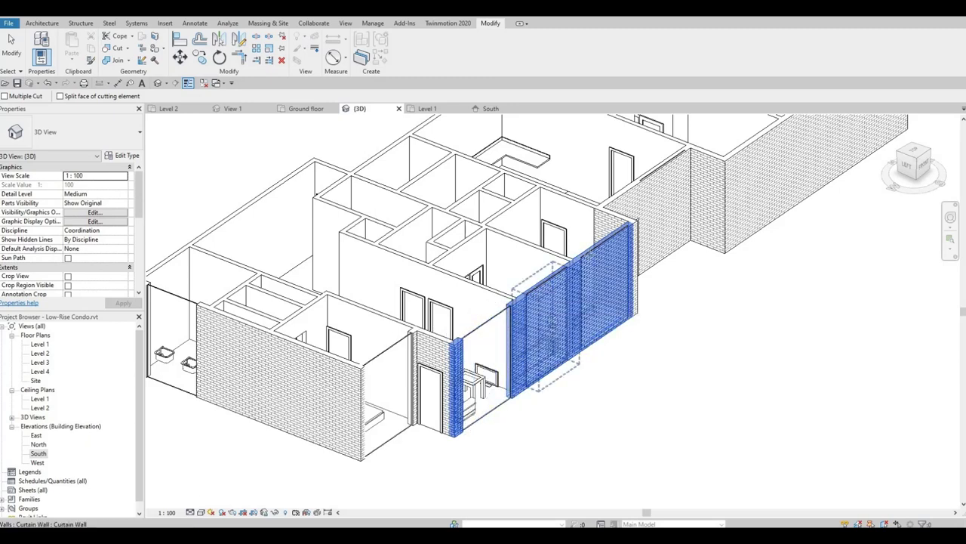
pyautogui.click(544, 281)
pyautogui.click(597, 248)
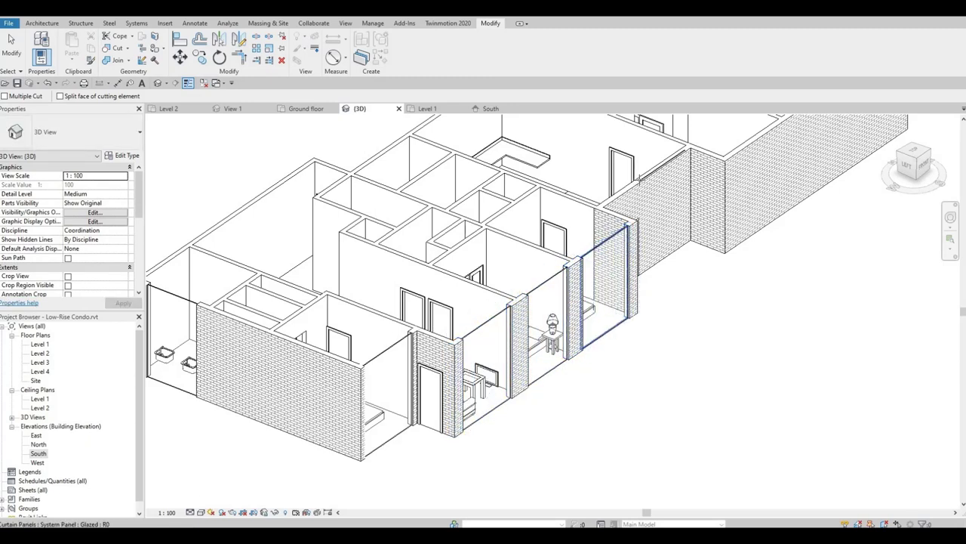
# Cut the recessed exterior wall of Living Area 22 with its curtain wall and view the front facade
pyautogui.click(651, 170)
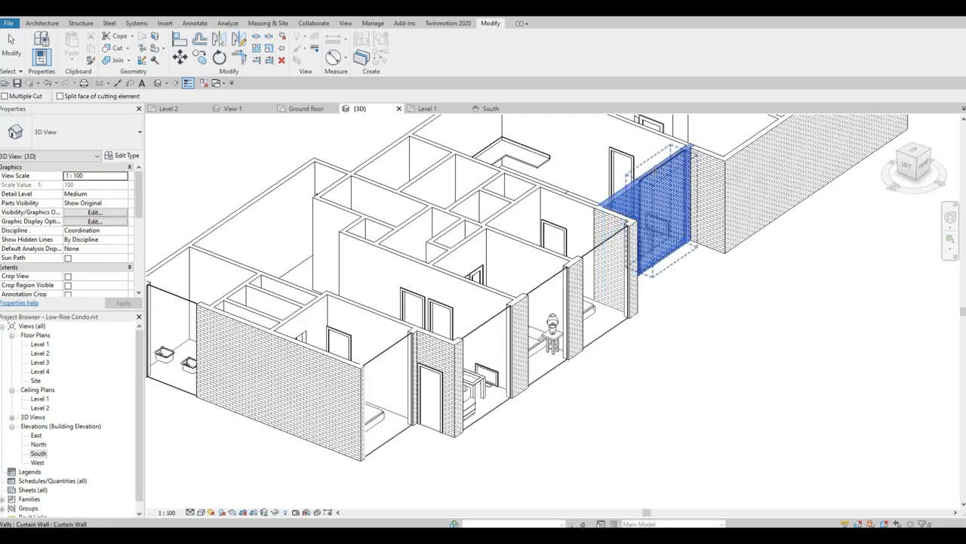
pyautogui.click(647, 252)
pyautogui.keyDown('shift'); pyautogui.moveTo(675, 380); pyautogui.dragTo(545, 325, button='middle'); pyautogui.keyUp('shift')
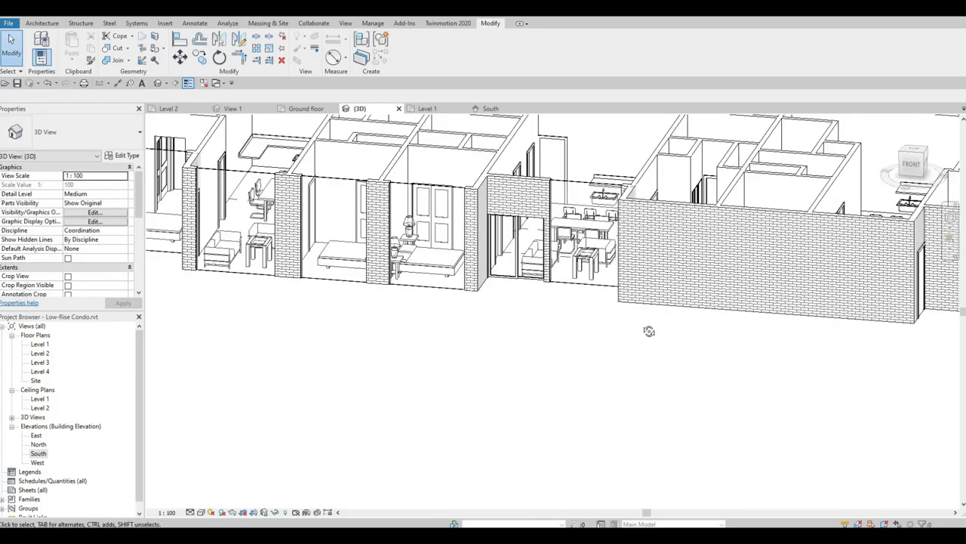
# Lower the head of Living Area 4's curtain wall to a top offset of about -761 and raise its base to an offset of about 500
pyautogui.keyDown('shift'); pyautogui.moveTo(650, 331); pyautogui.dragTo(632, 389, button='middle'); pyautogui.keyUp('shift')
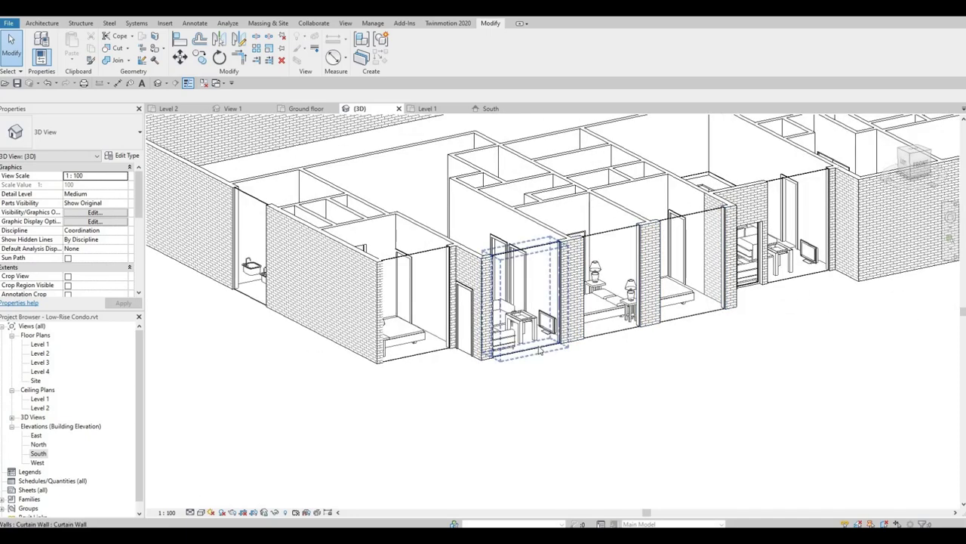
pyautogui.keyDown('shift'); pyautogui.moveTo(527, 349); pyautogui.dragTo(518, 309, button='middle'); pyautogui.keyUp('shift')
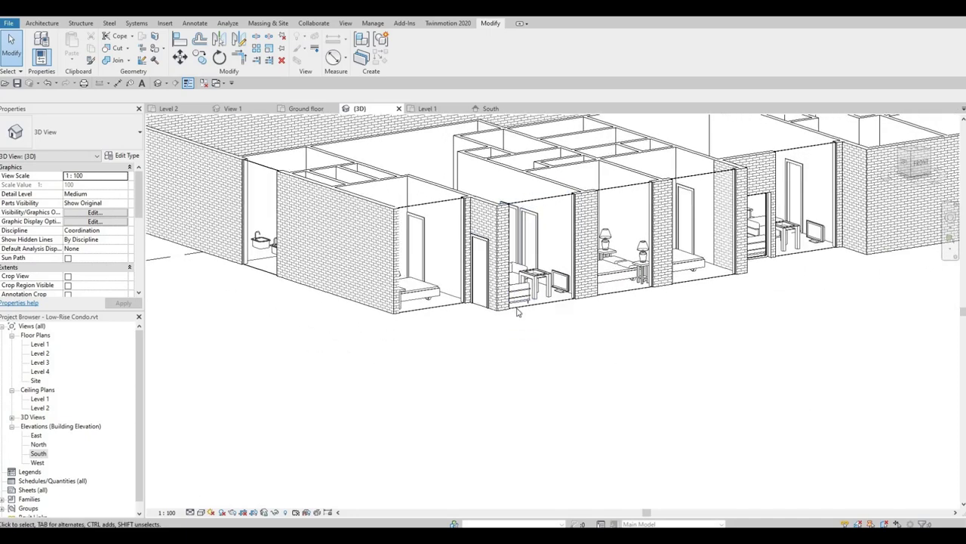
pyautogui.scroll(2, 551, 195)
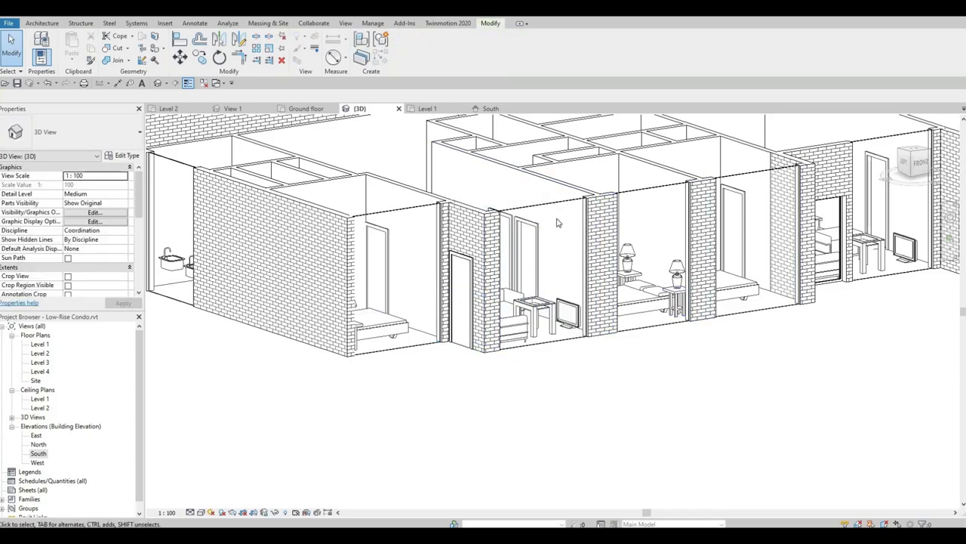
pyautogui.click(545, 206)
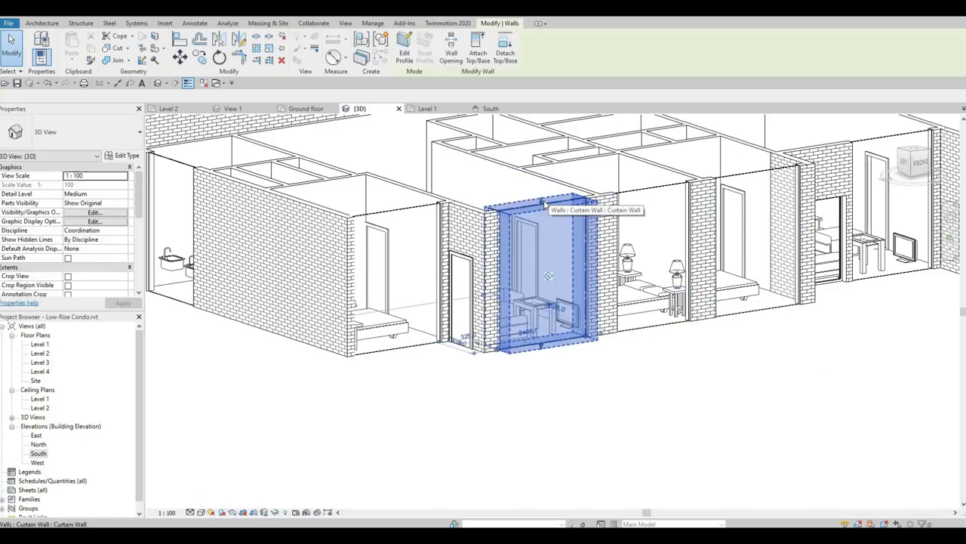
pyautogui.moveTo(540, 217); pyautogui.dragTo(541, 234)
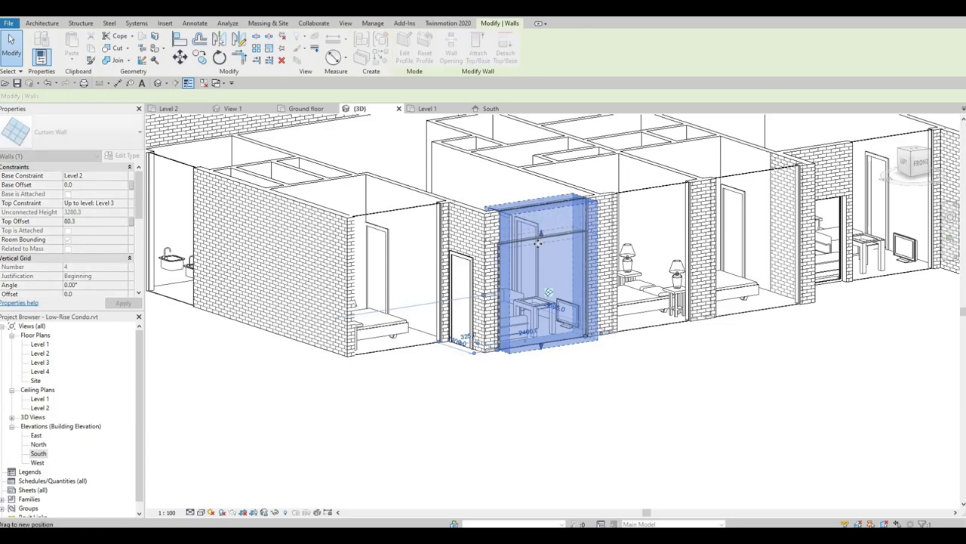
pyautogui.moveTo(538, 242); pyautogui.dragTo(541, 234)
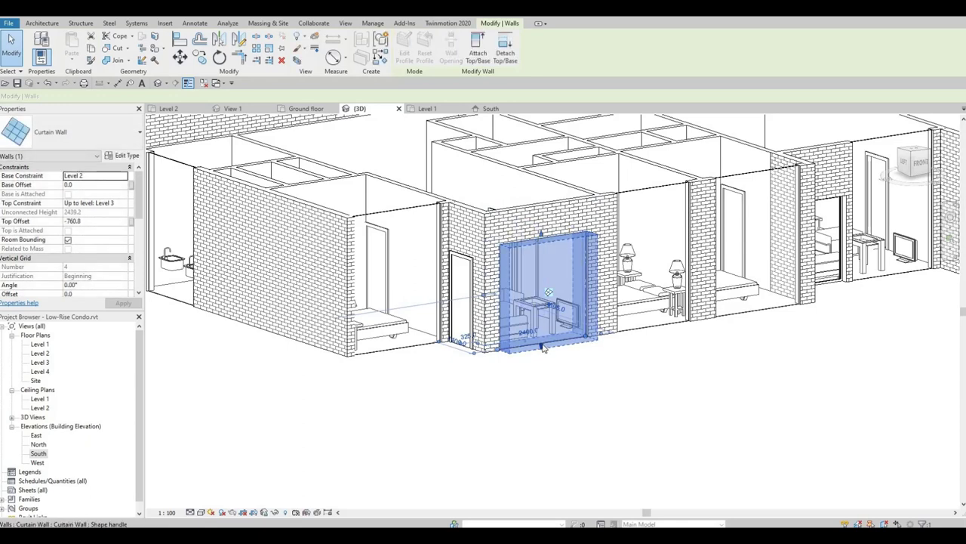
pyautogui.moveTo(542, 347); pyautogui.dragTo(542, 329)
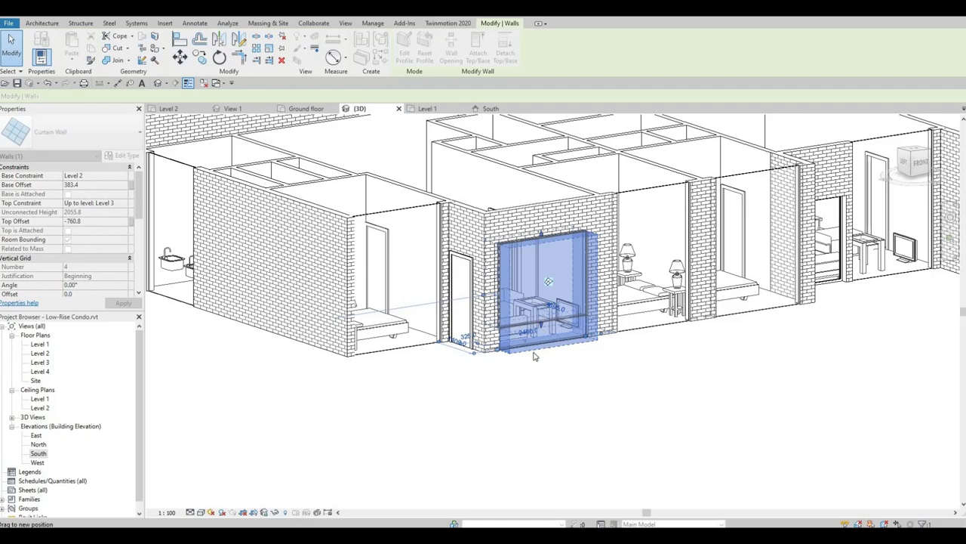
pyautogui.click(610, 358)
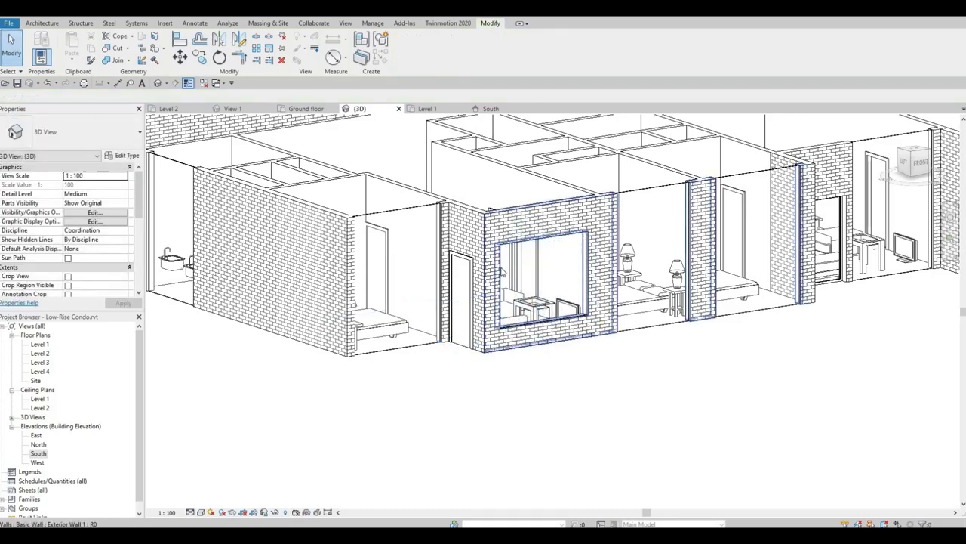
# Align the heads of the two Bedroom 1 curtain walls with the head of Living Area 4's curtain wall
pyautogui.keyDown('shift'); pyautogui.moveTo(458, 370); pyautogui.dragTo(647, 380, button='middle'); pyautogui.keyUp('shift')
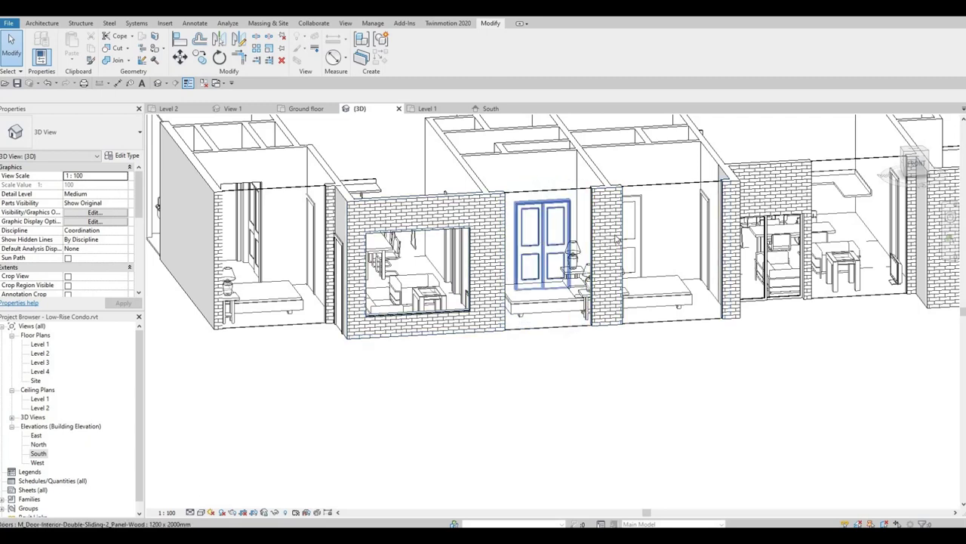
pyautogui.click(509, 318)
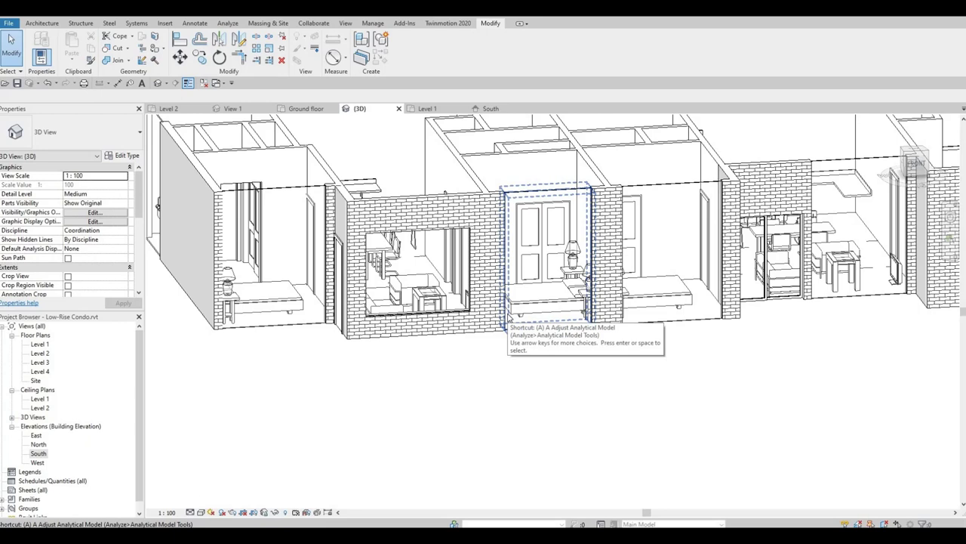
pyautogui.press('l')
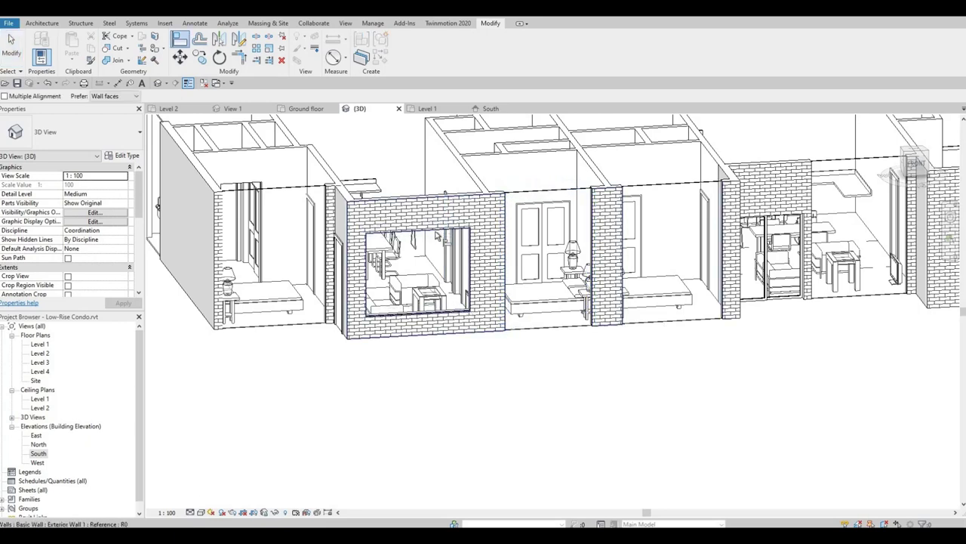
pyautogui.click(463, 227)
pyautogui.click(543, 191)
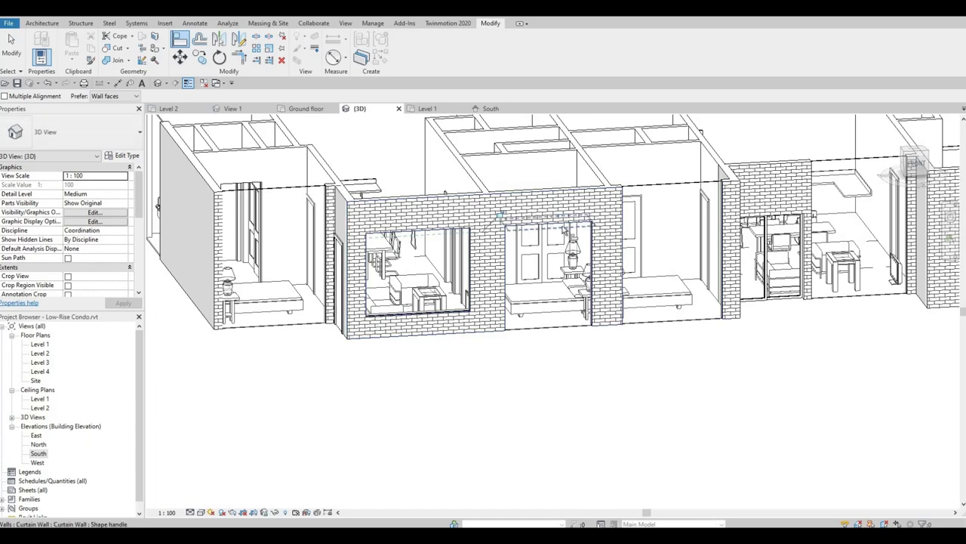
pyautogui.click(551, 226)
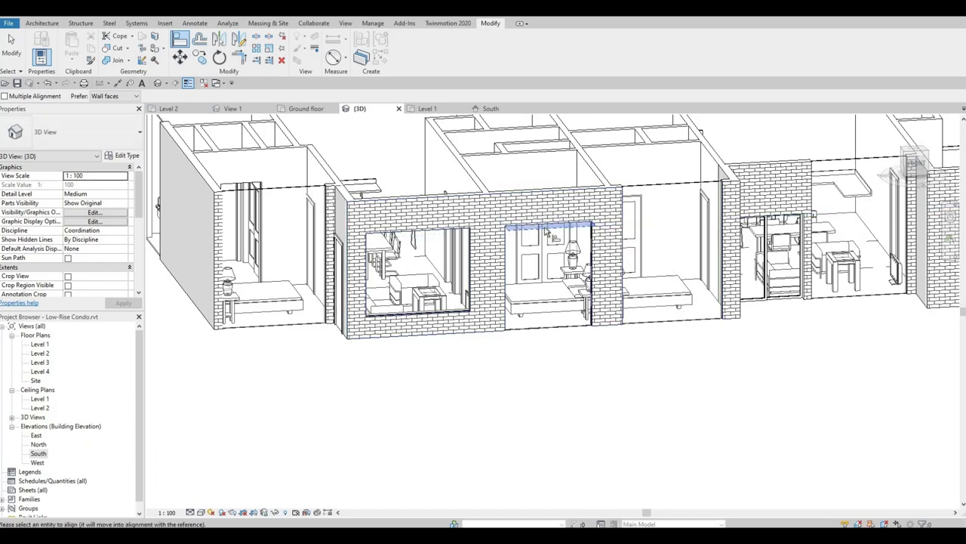
pyautogui.click(641, 219)
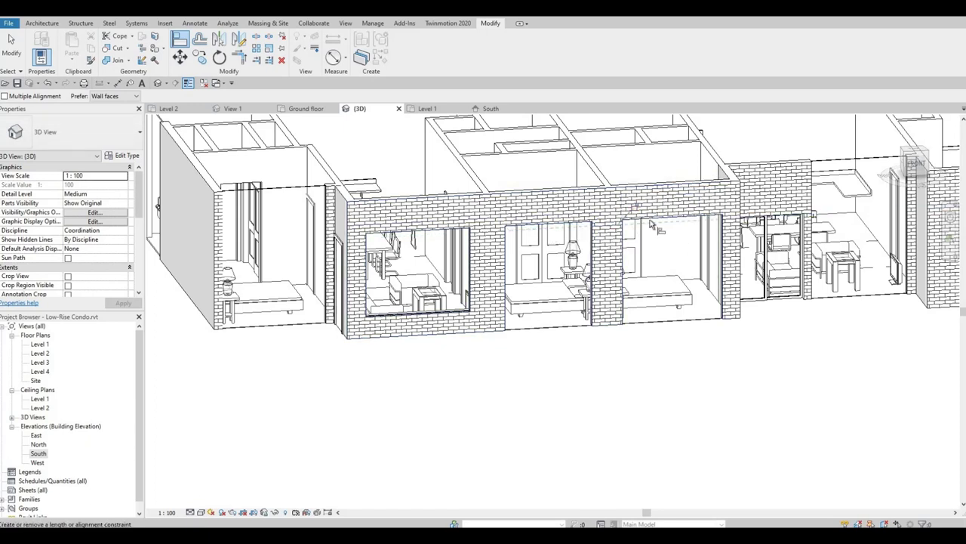
# Align the bases of the two Bedroom 1 curtain walls with the base of Living Area 4's curtain wall
pyautogui.click(456, 316)
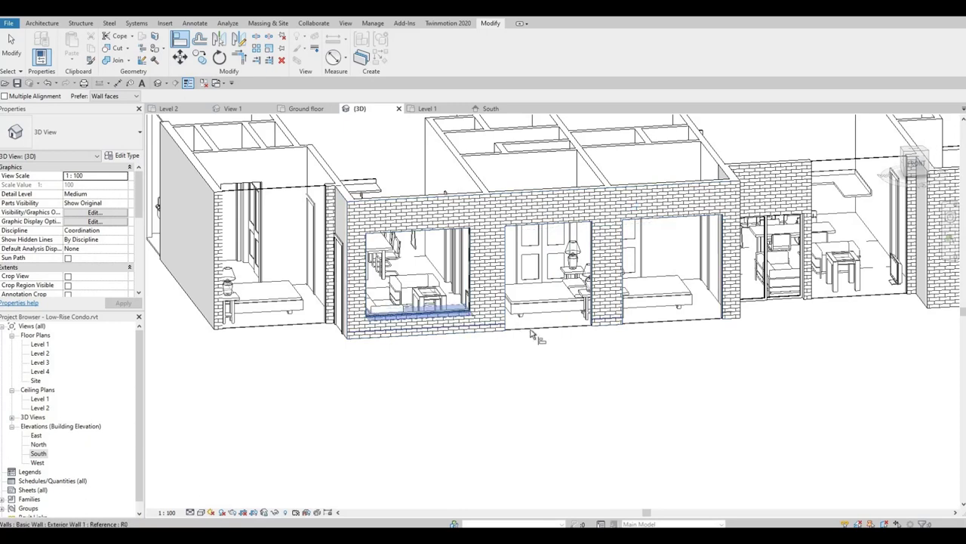
pyautogui.click(580, 324)
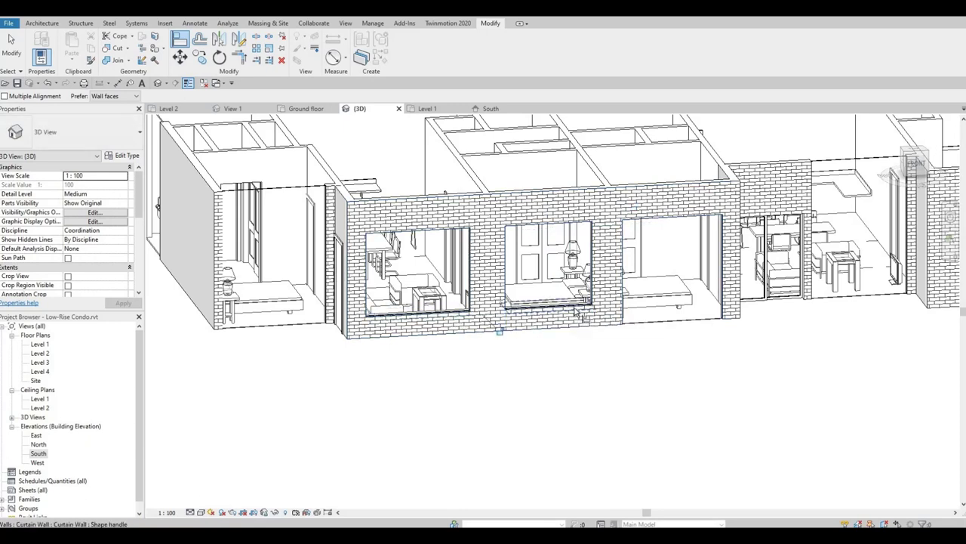
pyautogui.click(579, 311)
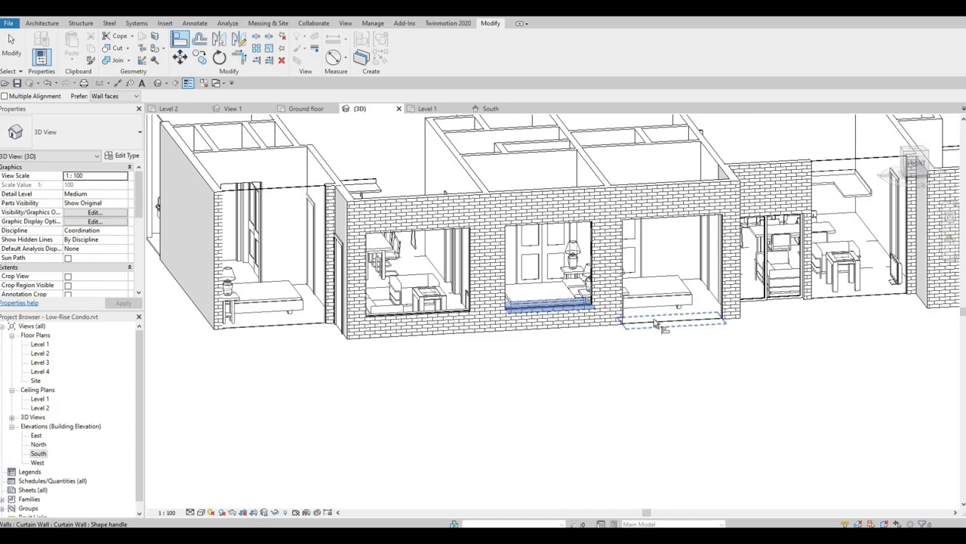
pyautogui.click(655, 323)
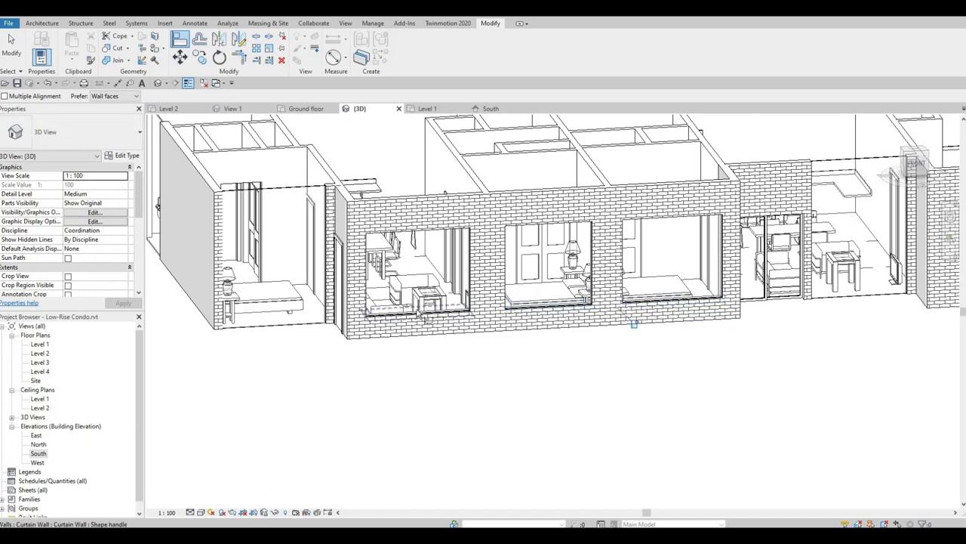
# Align the base and head of the Master's Bedroom curtain wall with Living Area 4's, and match the ensuite curtain wall's head to them
pyautogui.click(424, 314)
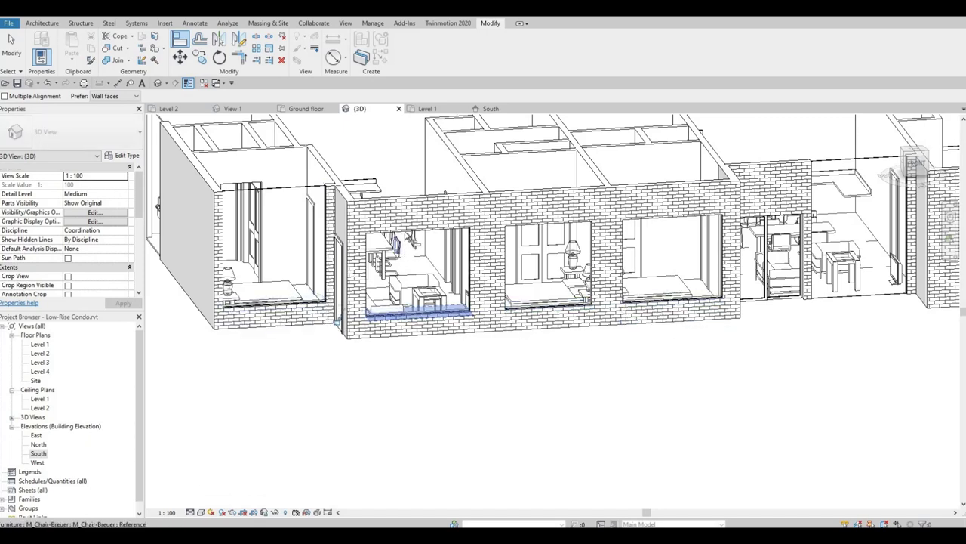
pyautogui.click(403, 232)
pyautogui.click(290, 186)
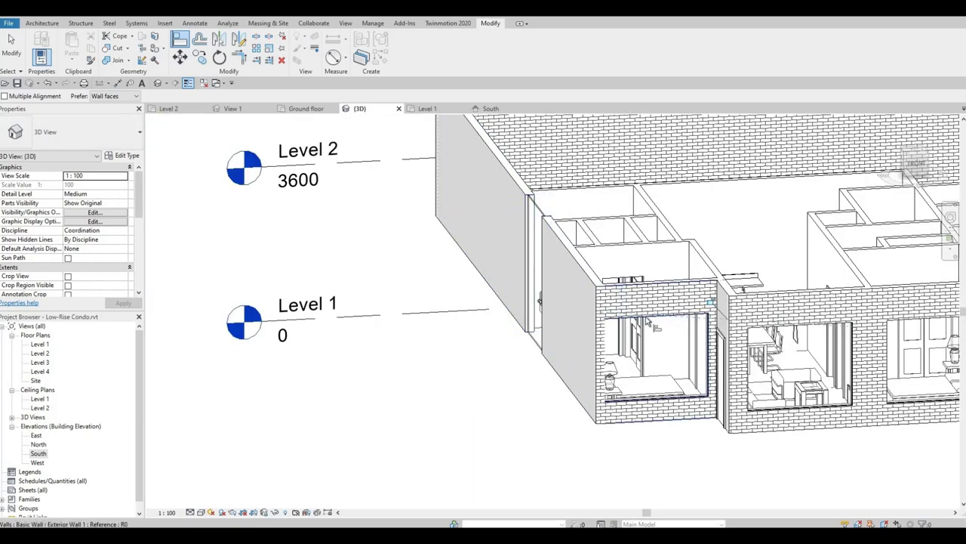
pyautogui.click(638, 318)
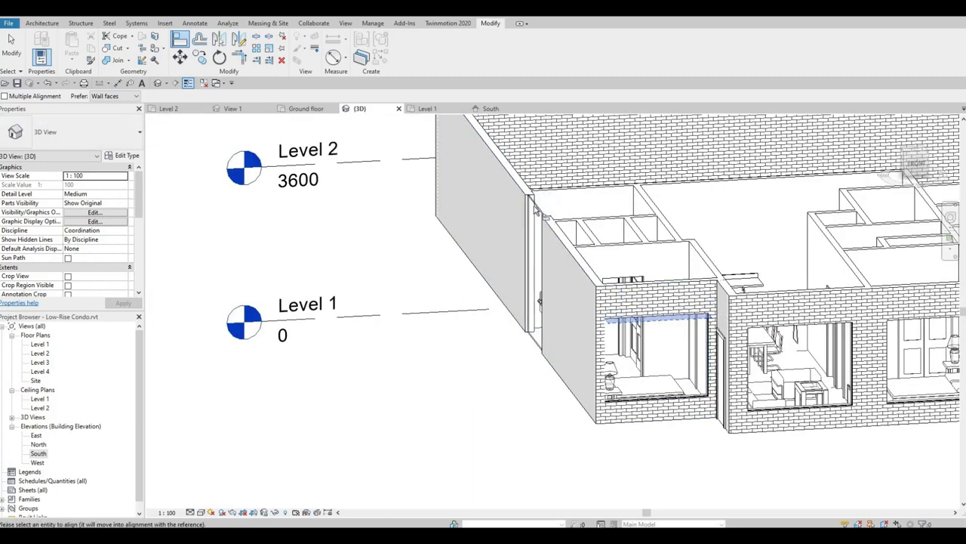
pyautogui.click(534, 210)
# Raise the base of the ensuite curtain wall in the side exterior wall to form a shorter, high-set window above the washbasins
pyautogui.keyDown('shift'); pyautogui.moveTo(545, 340); pyautogui.dragTo(762, 351, button='middle'); pyautogui.keyUp('shift')
pyautogui.keyDown('shift'); pyautogui.moveTo(414, 388); pyautogui.dragTo(439, 394, button='middle'); pyautogui.keyUp('shift')
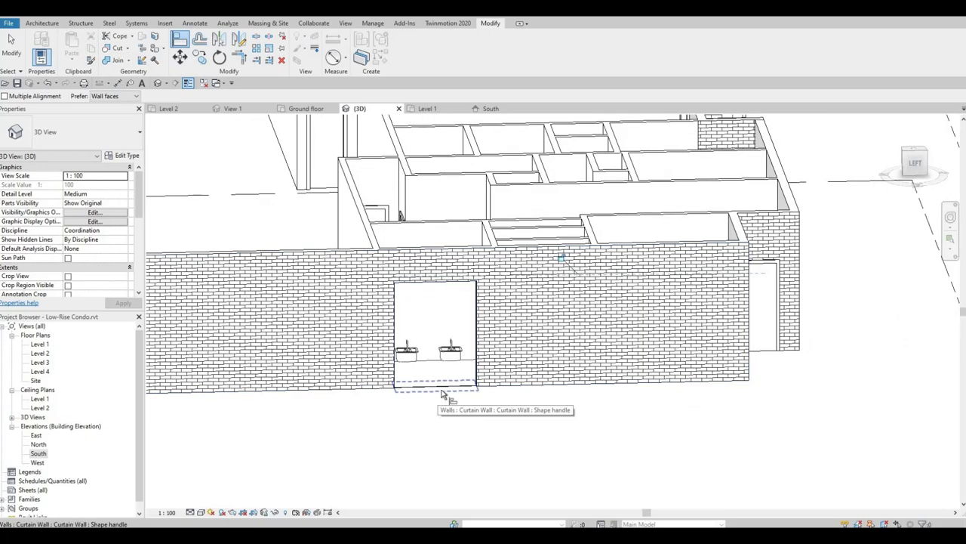
pyautogui.click(441, 388)
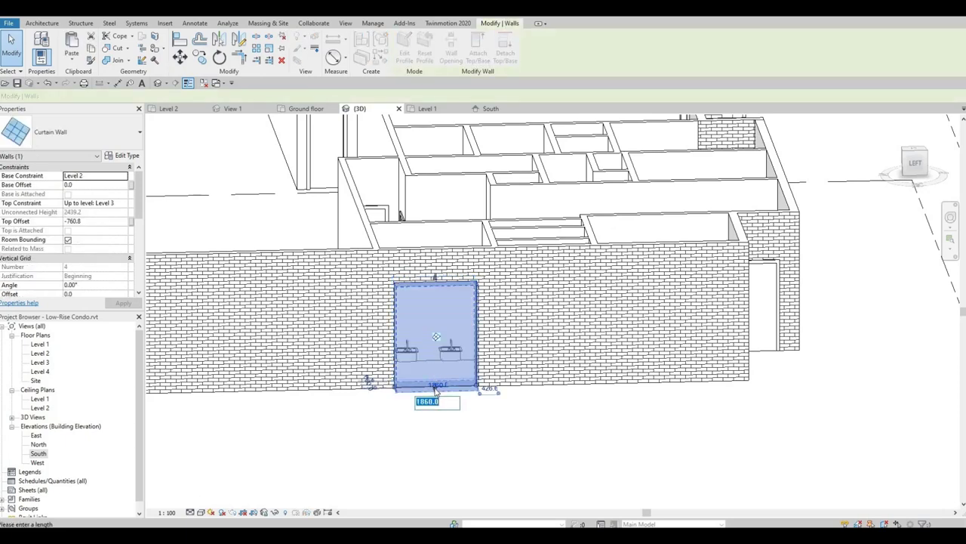
pyautogui.press('Escape')
pyautogui.press('Escape')
pyautogui.press('Escape')
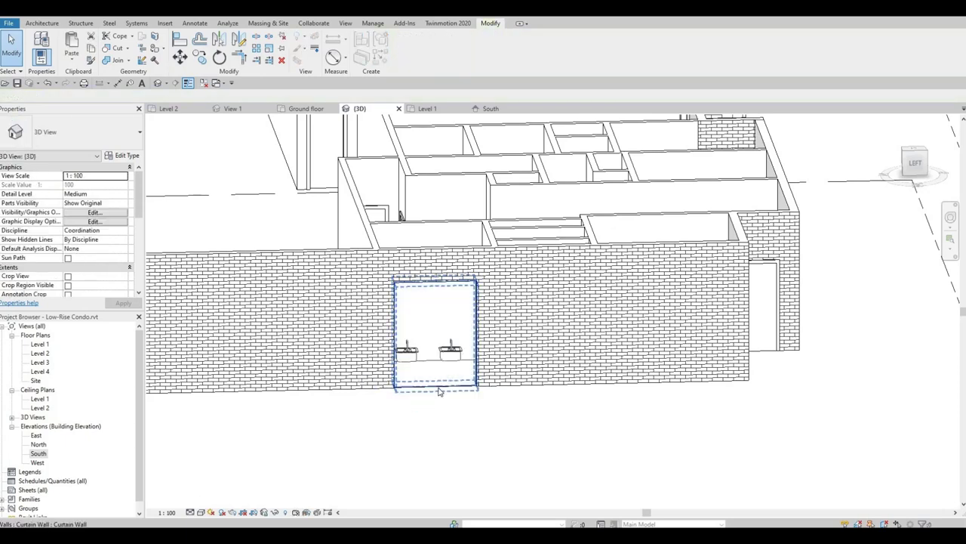
pyautogui.scroll(2, 440, 391)
pyautogui.click(440, 391)
pyautogui.keyDown('shift'); pyautogui.moveTo(504, 392); pyautogui.dragTo(568, 392, button='middle'); pyautogui.keyUp('shift')
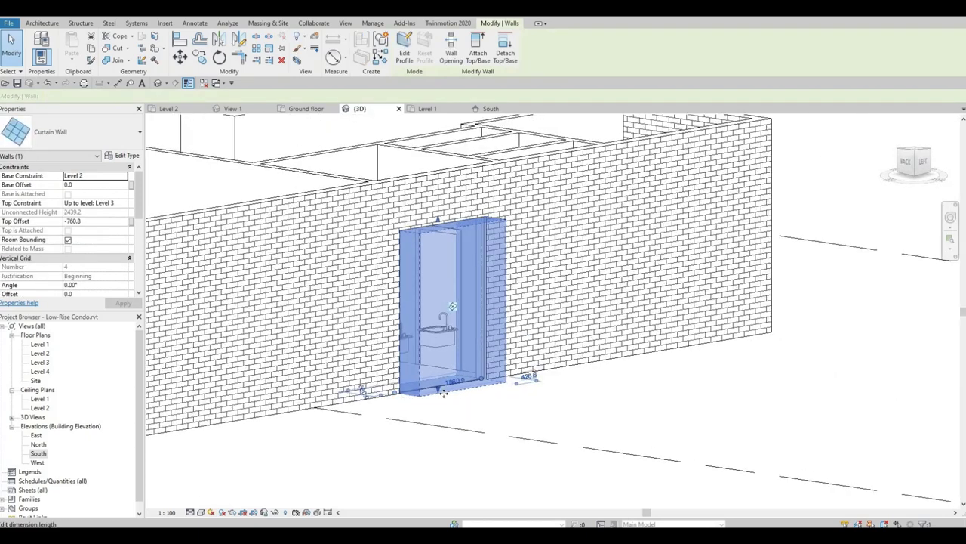
pyautogui.moveTo(439, 392); pyautogui.dragTo(438, 302)
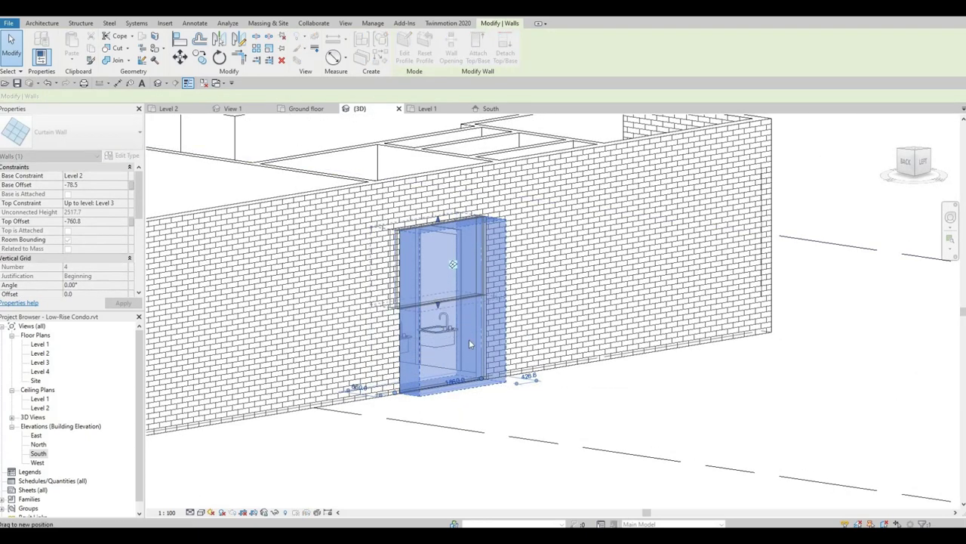
pyautogui.press('Escape')
# In the Level 2 floor plan, shorten the Master's Bedroom curtain wall to 2000 mm by moving both ends inward from the wall corners
pyautogui.keyDown('shift'); pyautogui.moveTo(335, 386); pyautogui.dragTo(729, 438, button='middle'); pyautogui.keyUp('shift')
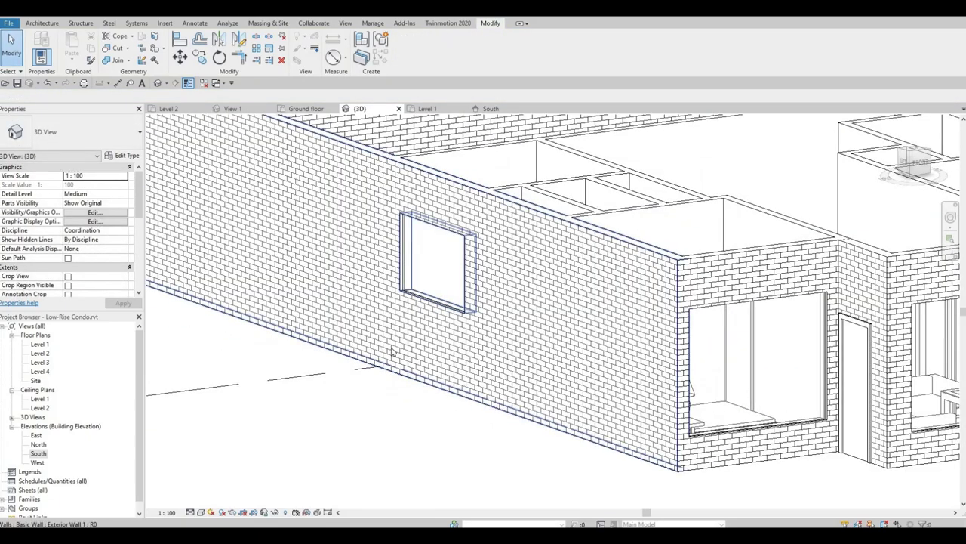
pyautogui.keyDown('shift'); pyautogui.moveTo(392, 353); pyautogui.dragTo(457, 404, button='middle'); pyautogui.keyUp('shift')
pyautogui.scroll(2, 172, 399)
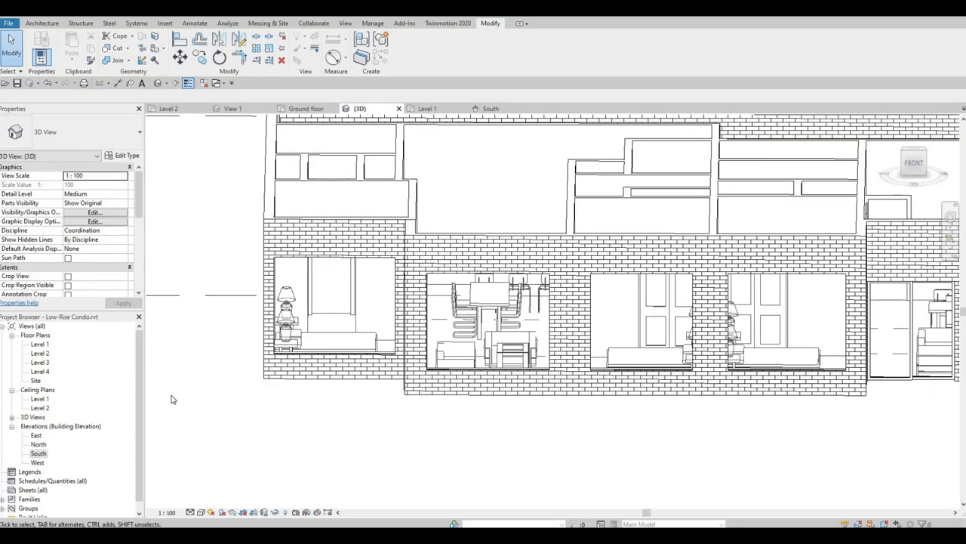
pyautogui.doubleClick(39, 352)
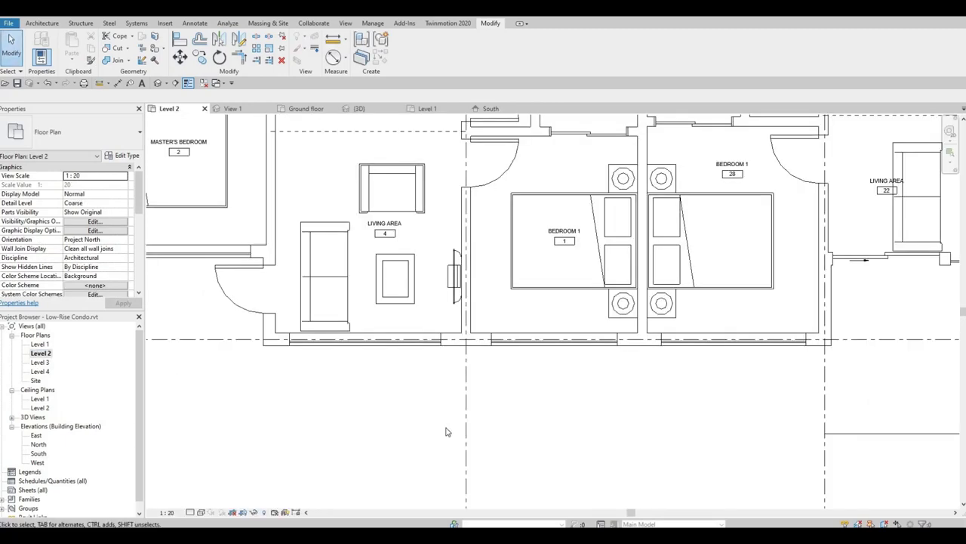
pyautogui.scroll(-1, 442, 450)
pyautogui.scroll(3, 431, 407)
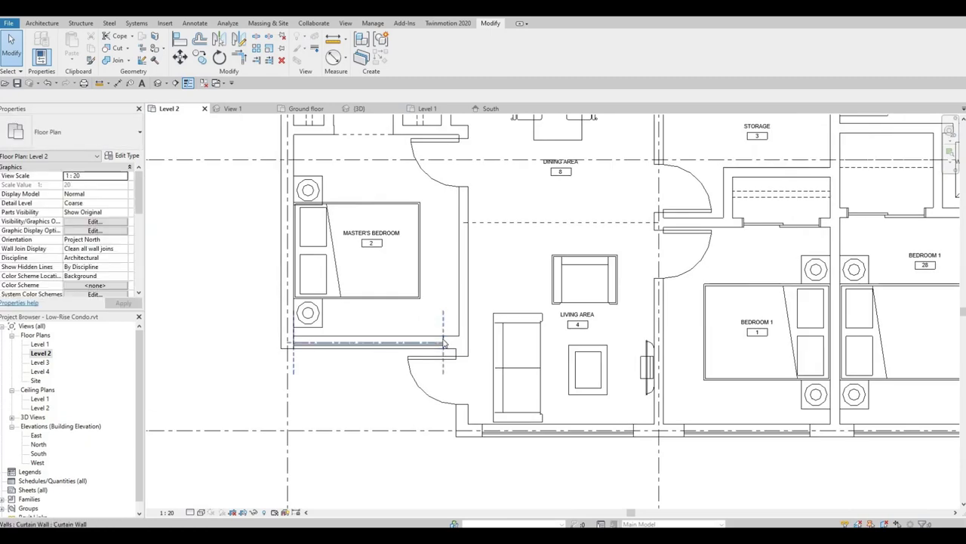
pyautogui.click(445, 343)
pyautogui.moveTo(442, 342); pyautogui.dragTo(436, 342)
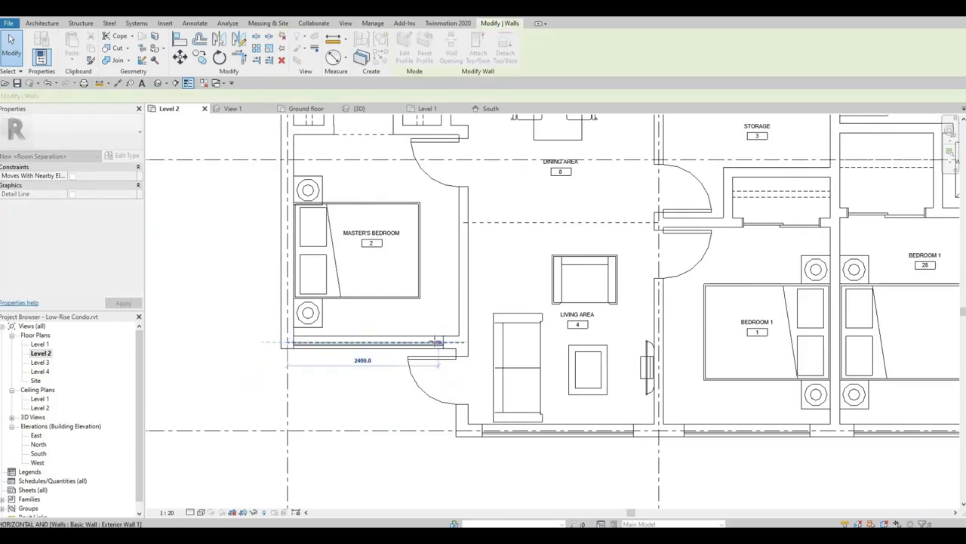
pyautogui.click(294, 342)
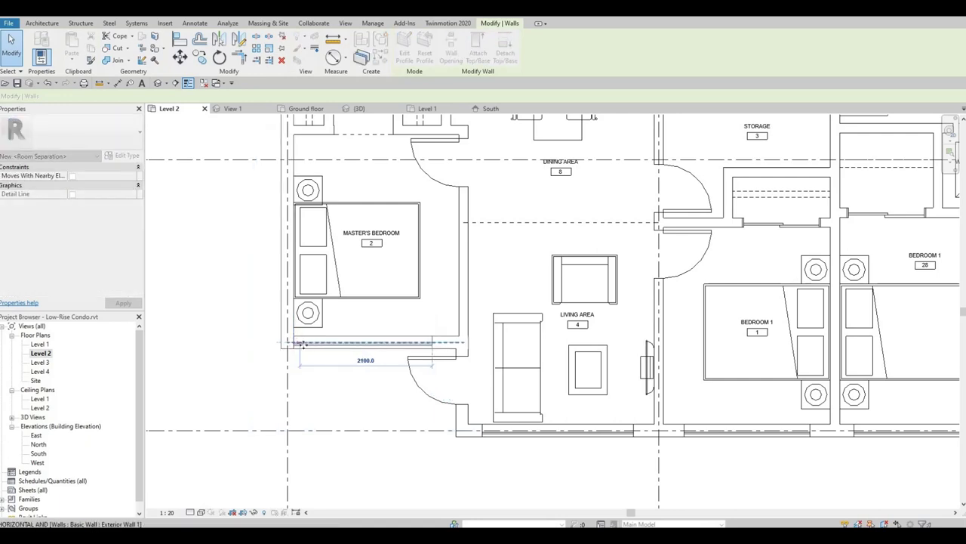
pyautogui.click(302, 344)
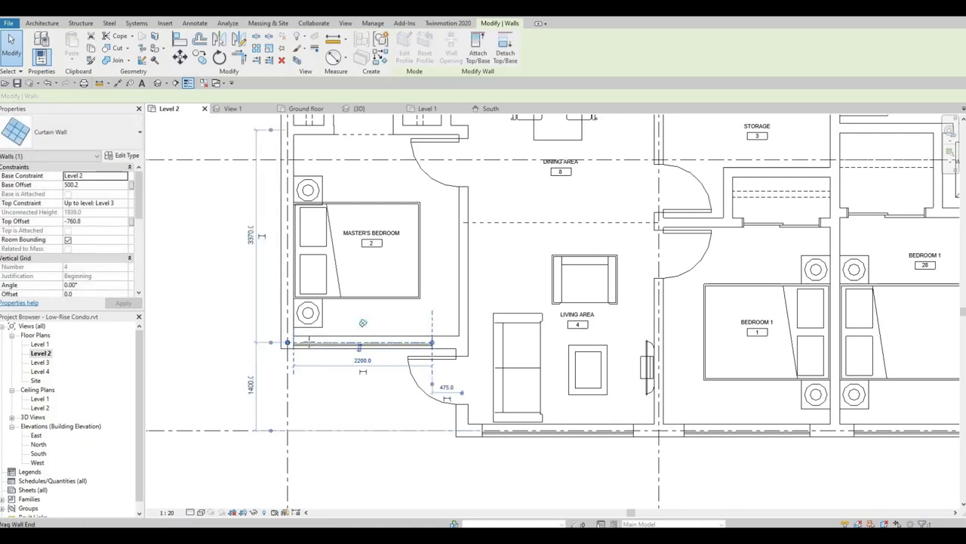
pyautogui.moveTo(288, 342); pyautogui.dragTo(305, 342)
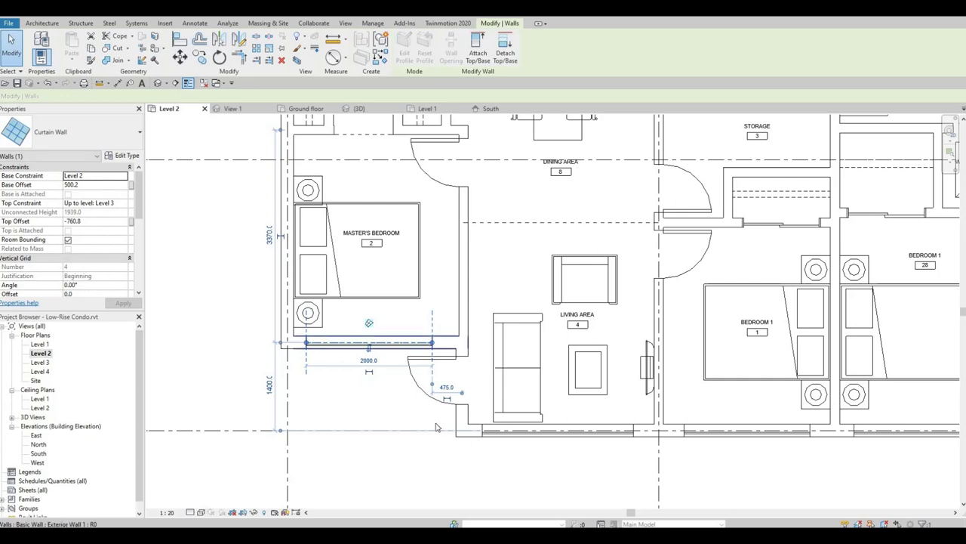
pyautogui.press('Escape')
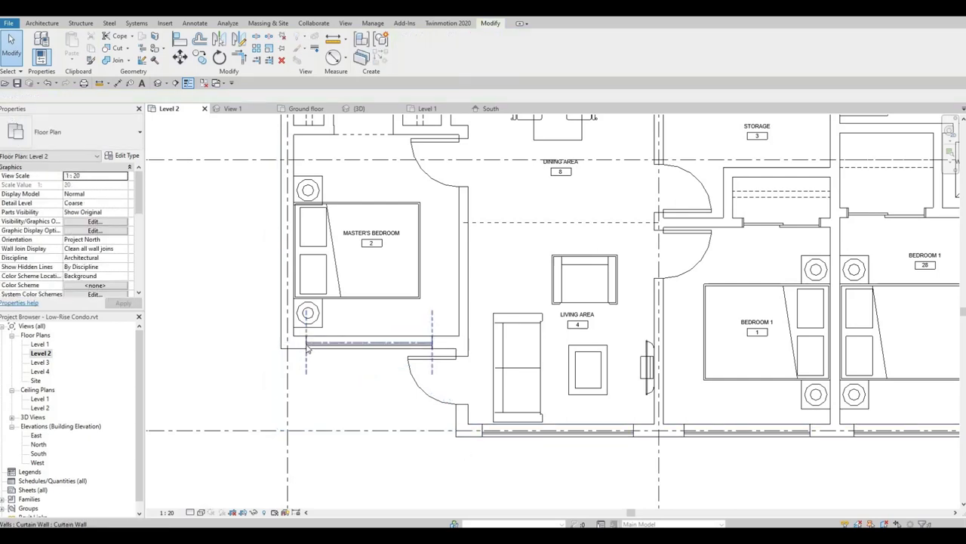
# Move the Master's Bedroom curtain wall's outer end slightly further inward, and resize Living Area 4's curtain wall to 1900 mm
pyautogui.click(307, 347)
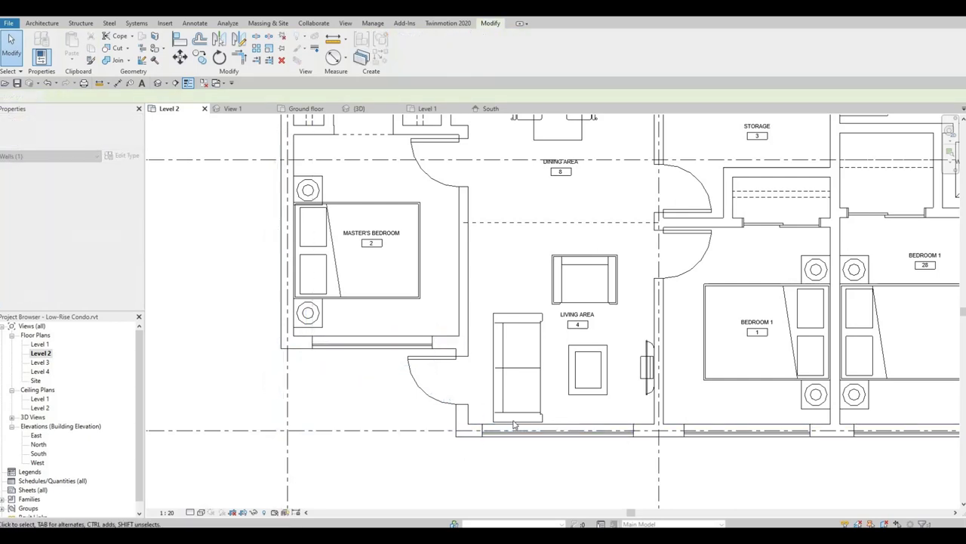
pyautogui.moveTo(514, 425); pyautogui.dragTo(439, 384, button='middle')
pyautogui.click(424, 390)
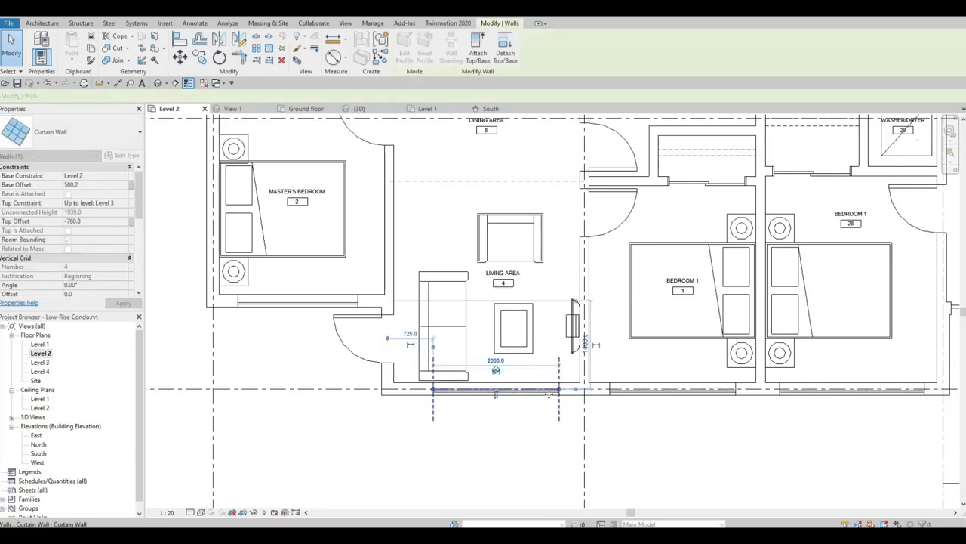
pyautogui.moveTo(560, 390); pyautogui.dragTo(547, 390)
pyautogui.moveTo(433, 389); pyautogui.dragTo(427, 390)
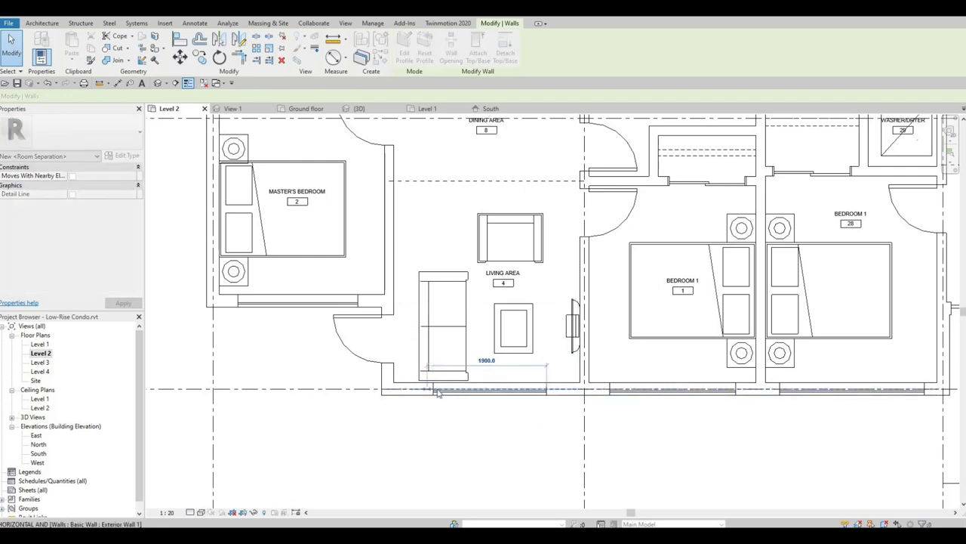
# Narrow the curtain wall of the Bedroom 1 tagged 1 by moving both of its ends slightly inward
pyautogui.click(611, 392)
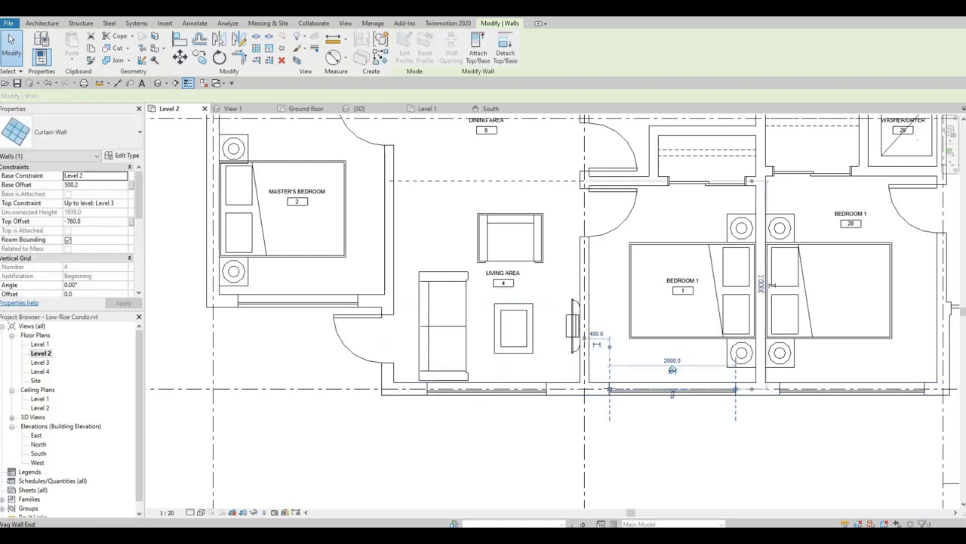
pyautogui.click(738, 393)
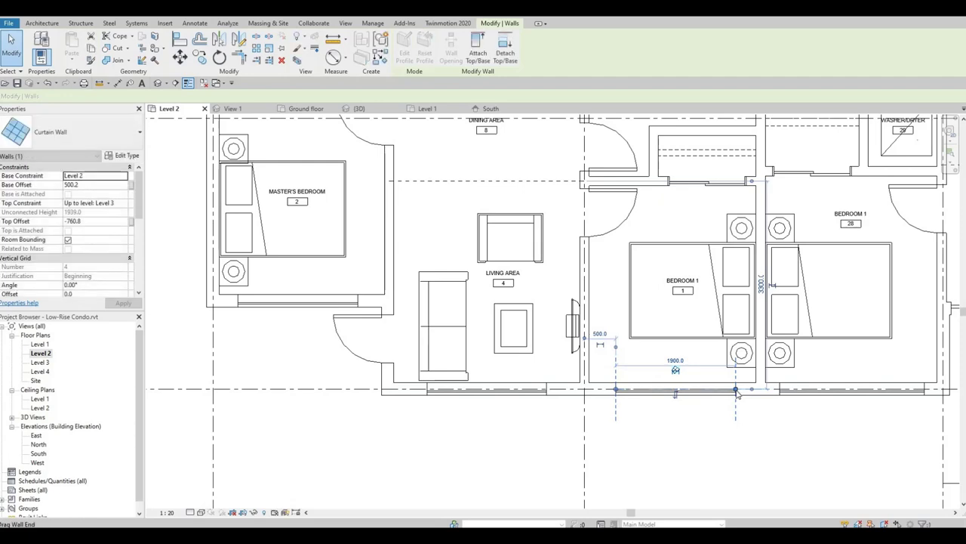
pyautogui.moveTo(736, 390); pyautogui.dragTo(729, 390)
# Shorten the curtain wall of the Bedroom 1 tagged 28 to 1900 mm by moving both ends inward
pyautogui.moveTo(766, 434); pyautogui.dragTo(575, 437, button='middle')
pyautogui.click(591, 394)
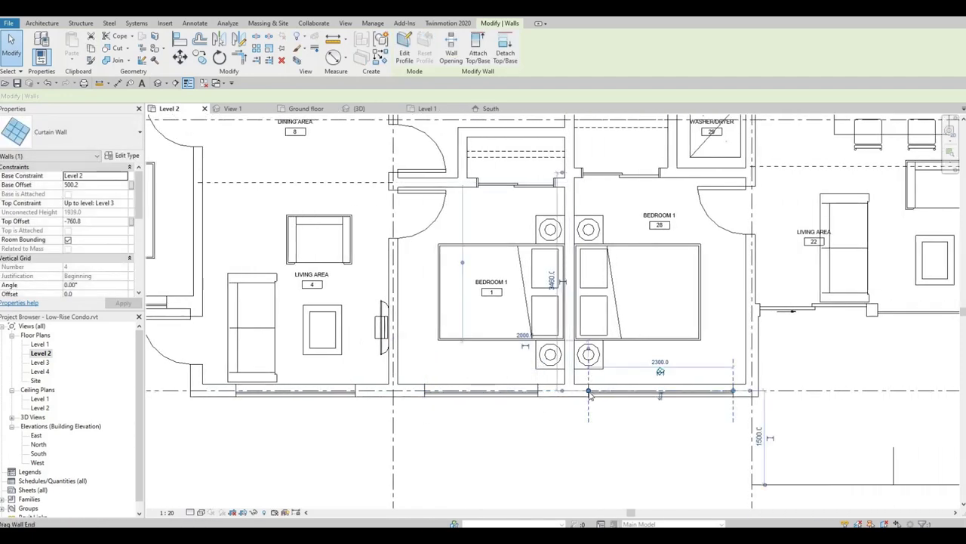
pyautogui.moveTo(590, 391); pyautogui.dragTo(607, 392)
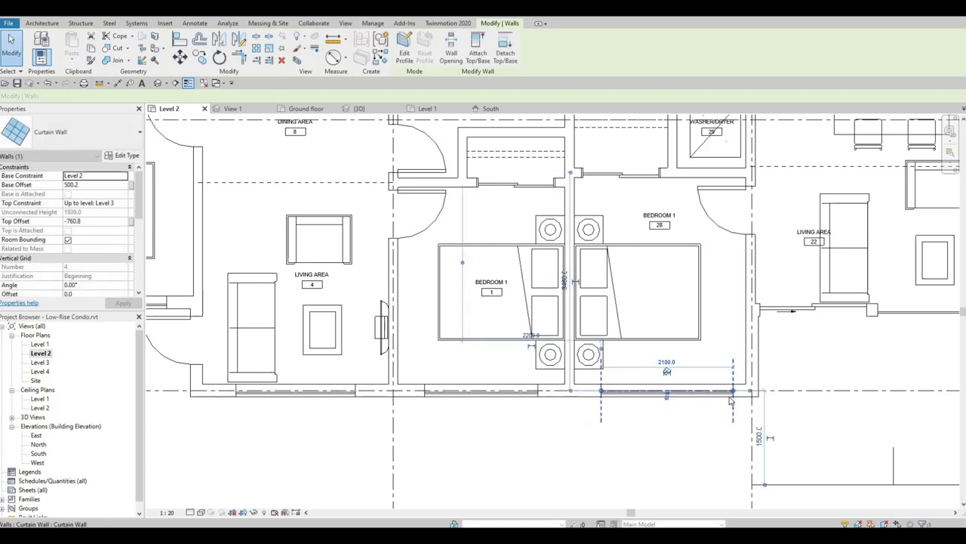
pyautogui.moveTo(733, 390); pyautogui.dragTo(723, 390)
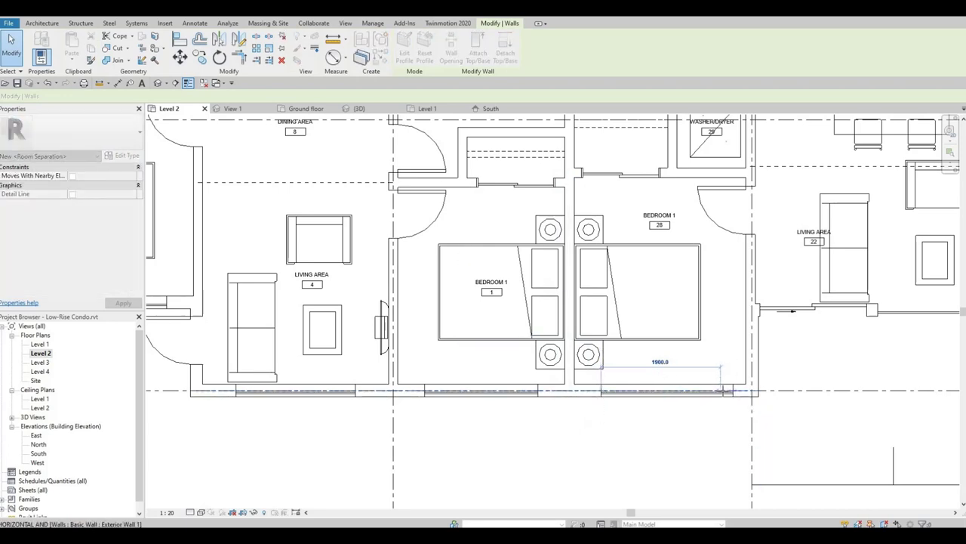
pyautogui.click(650, 451)
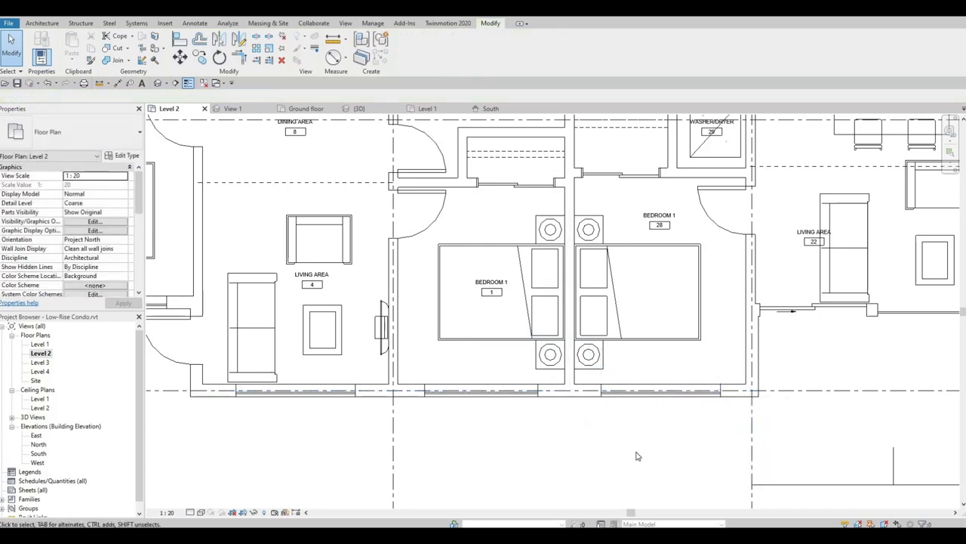
# Widen Living Area 4's curtain wall slightly by extending its end nearest the Bedroom 1 partition
pyautogui.click(360, 392)
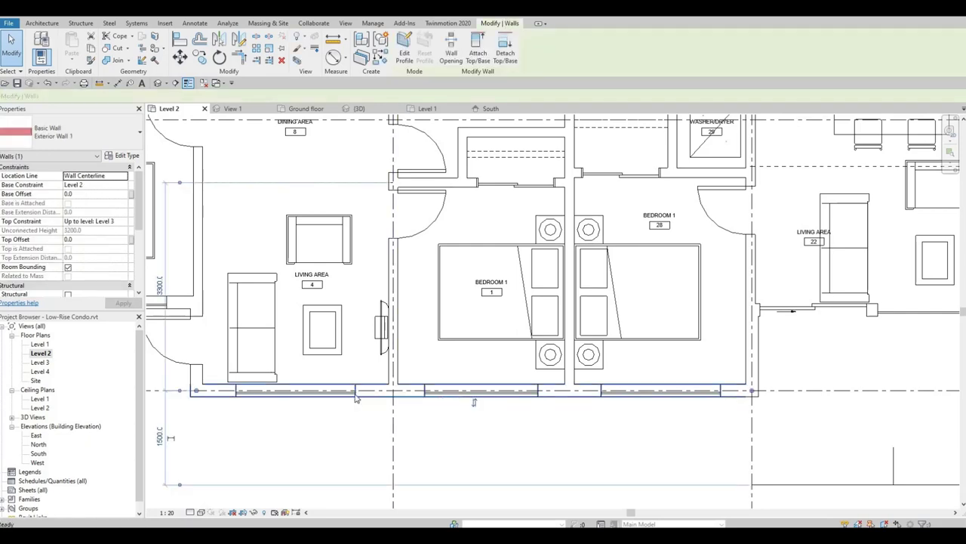
pyautogui.click(356, 397)
pyautogui.click(360, 393)
pyautogui.moveTo(356, 390); pyautogui.dragTo(362, 392)
pyautogui.click(654, 432)
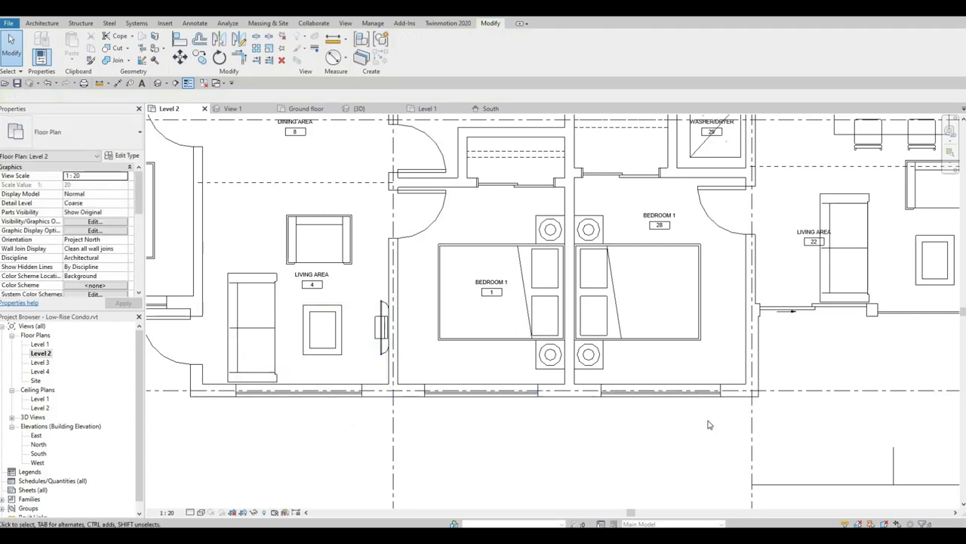
pyautogui.click(233, 392)
pyautogui.moveTo(233, 391); pyautogui.dragTo(236, 391)
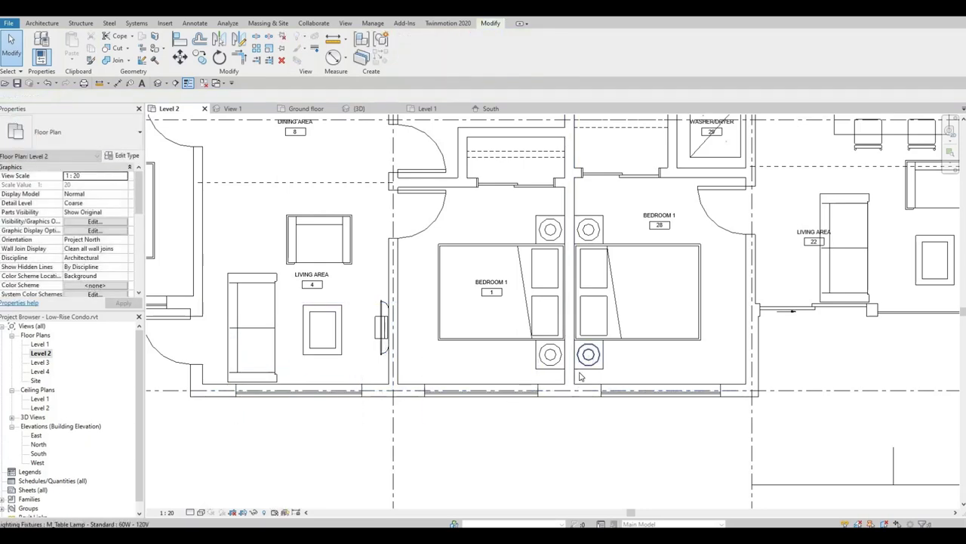
# In the 3D view, align the head and base of the full-height curtain wall beside the sliding door with the adjacent bedroom curtain wall
pyautogui.click(159, 86)
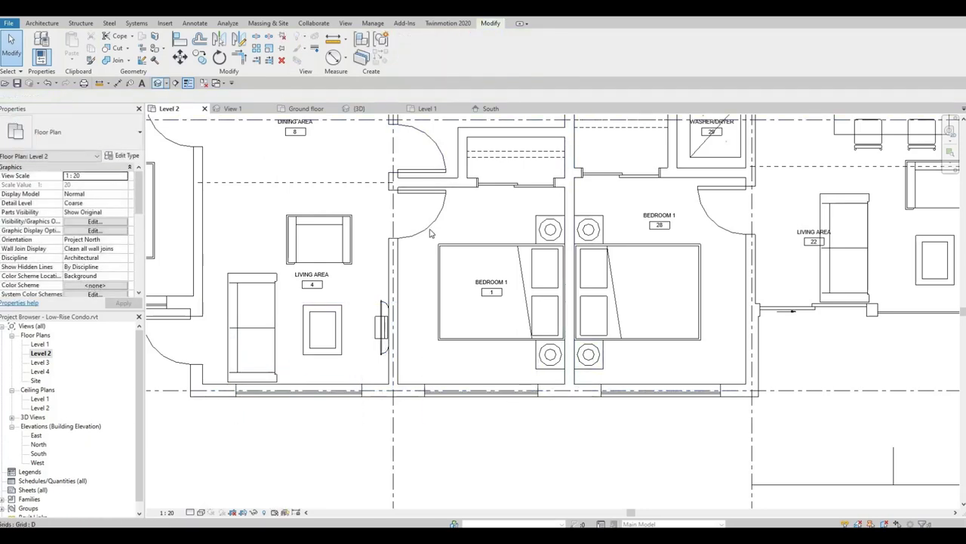
pyautogui.keyDown('shift'); pyautogui.moveTo(528, 377); pyautogui.dragTo(687, 410, button='middle'); pyautogui.keyUp('shift')
pyautogui.keyDown('shift'); pyautogui.moveTo(360, 423); pyautogui.dragTo(529, 395, button='middle'); pyautogui.keyUp('shift')
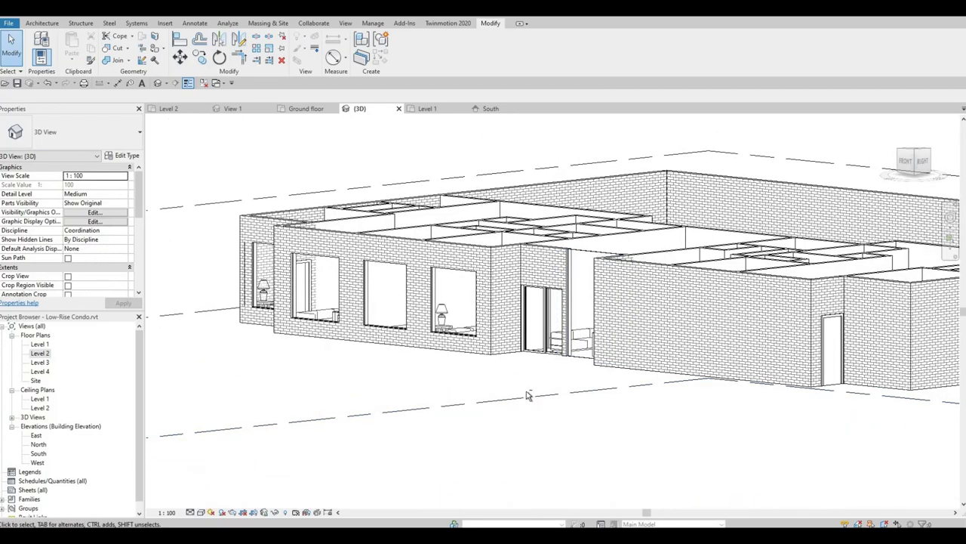
pyautogui.keyDown('shift'); pyautogui.moveTo(611, 405); pyautogui.dragTo(665, 411, button='middle'); pyautogui.keyUp('shift')
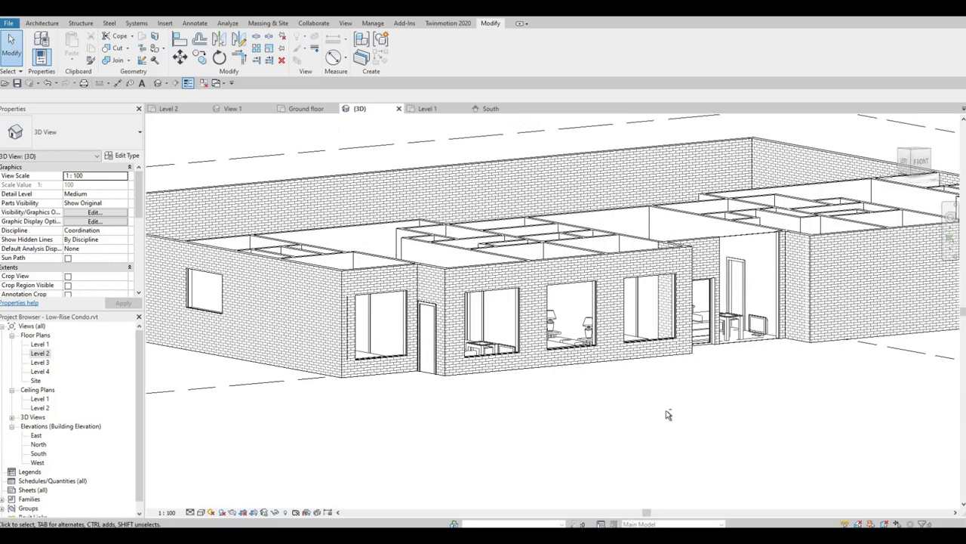
pyautogui.keyDown('shift'); pyautogui.moveTo(582, 440); pyautogui.dragTo(553, 458, button='middle'); pyautogui.keyUp('shift')
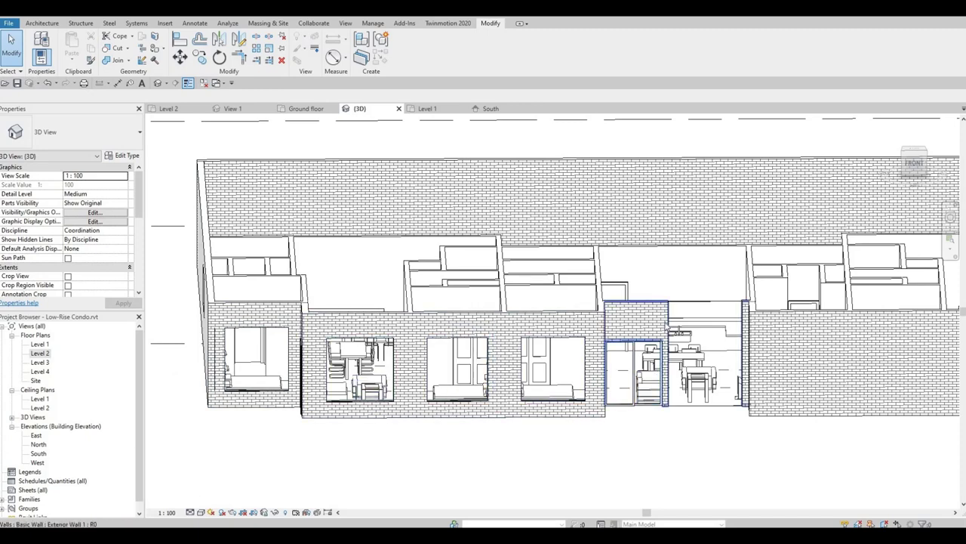
pyautogui.click(700, 306)
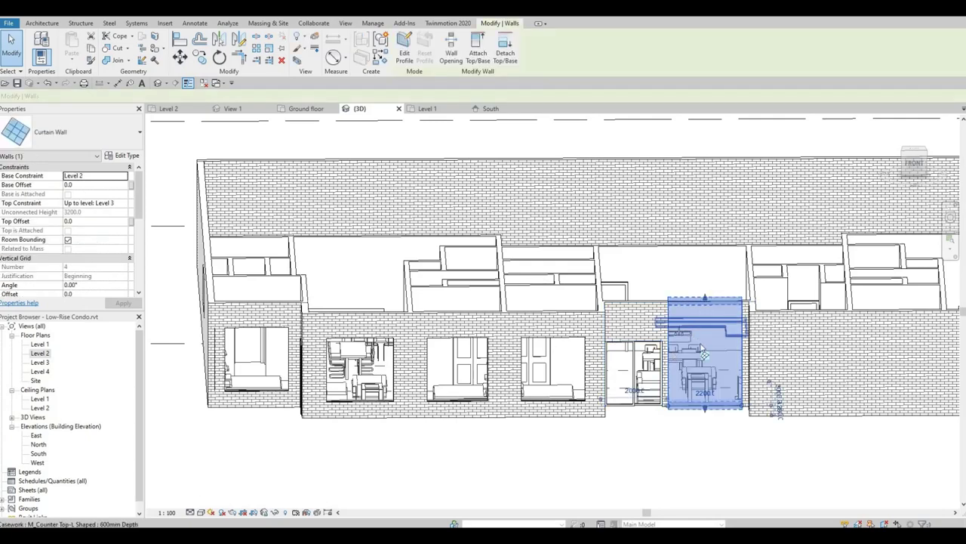
pyautogui.press('Escape')
pyautogui.scroll(2, 706, 352)
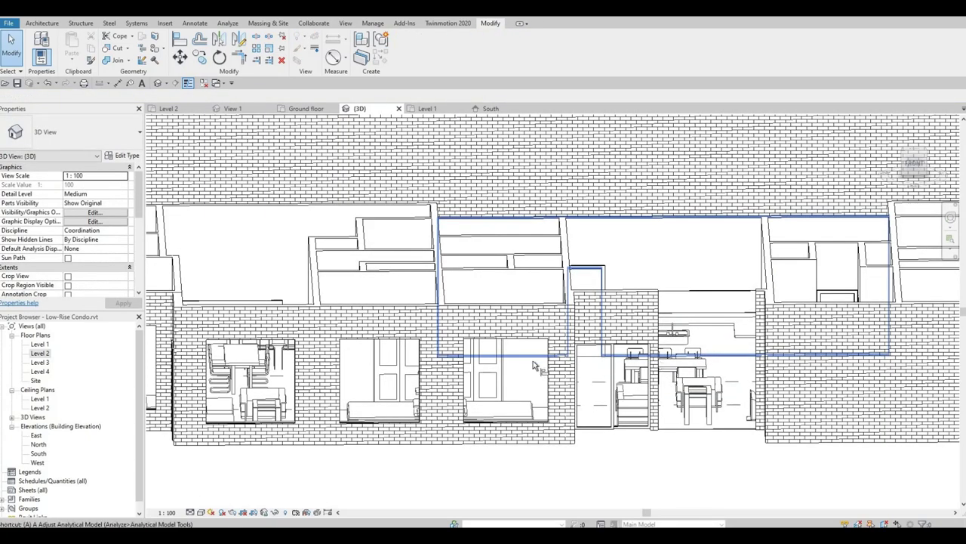
pyautogui.press('l')
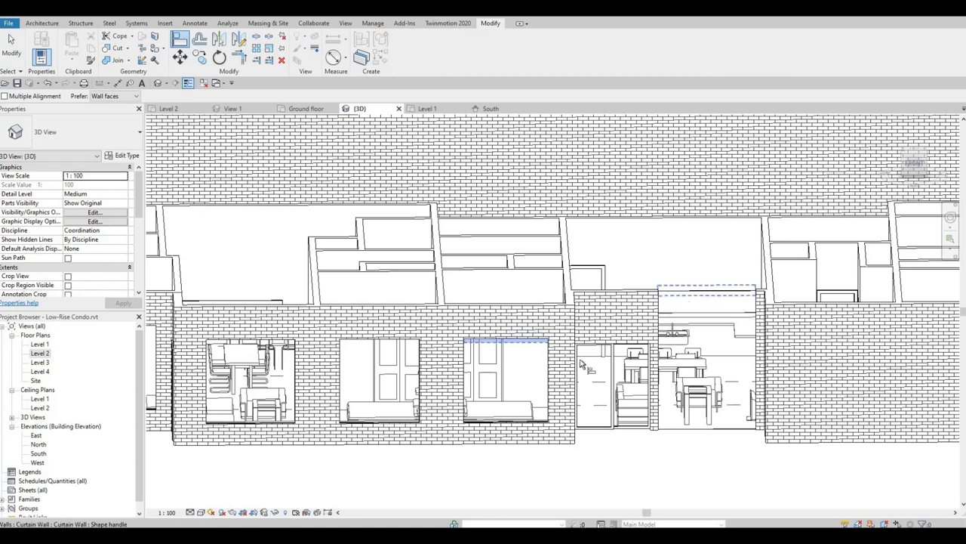
pyautogui.click(540, 421)
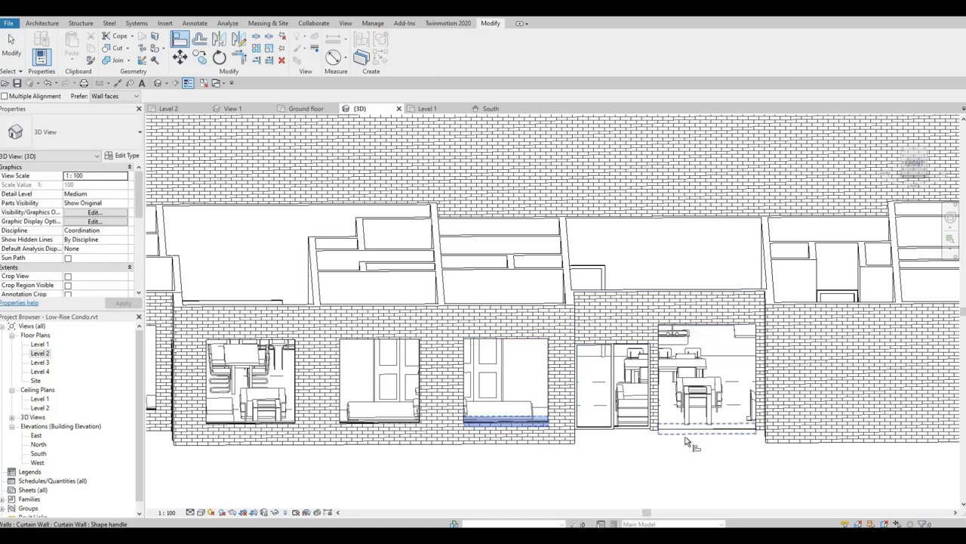
pyautogui.click(685, 436)
pyautogui.press('Escape')
pyautogui.press('Escape')
# Lower the head of the curtain wall beside the sliding door to about the door's head, refining it to a -1200 top offset in the South elevation
pyautogui.keyDown('shift'); pyautogui.moveTo(699, 452); pyautogui.dragTo(725, 453, button='middle'); pyautogui.keyUp('shift')
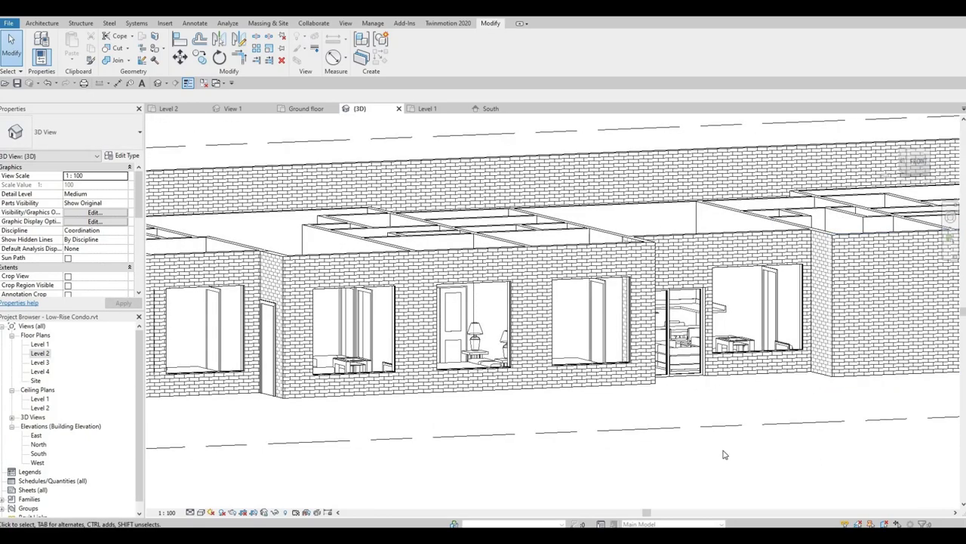
pyautogui.scroll(3, 678, 416)
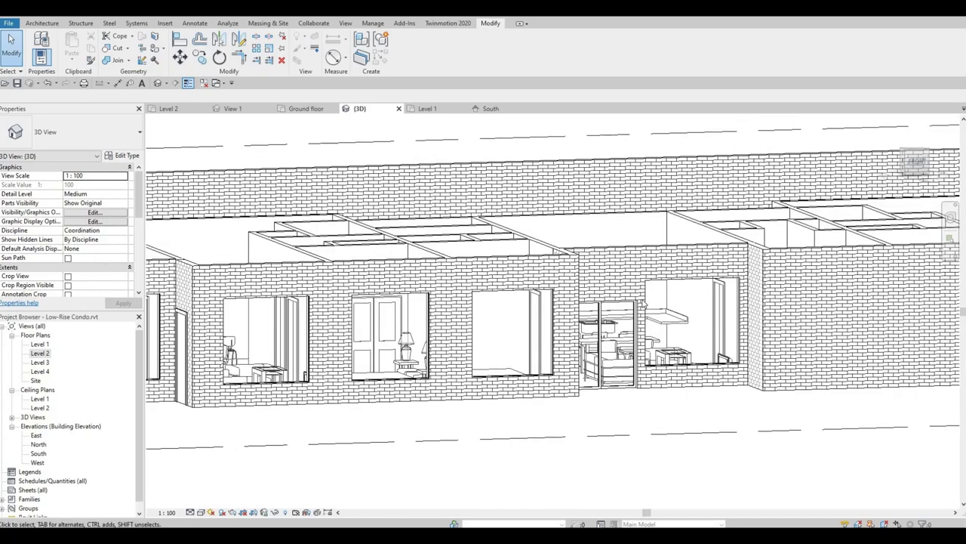
pyautogui.click(698, 279)
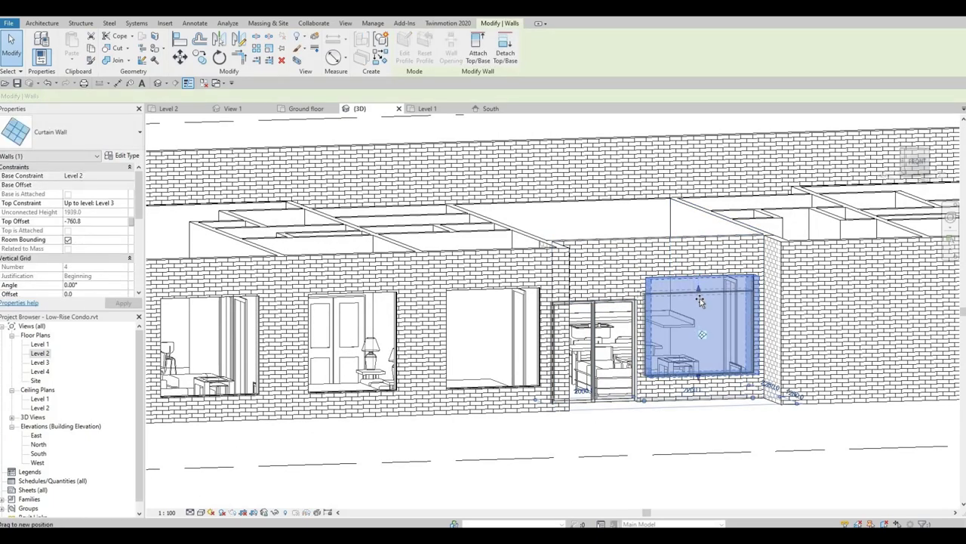
pyautogui.moveTo(701, 300); pyautogui.dragTo(701, 300)
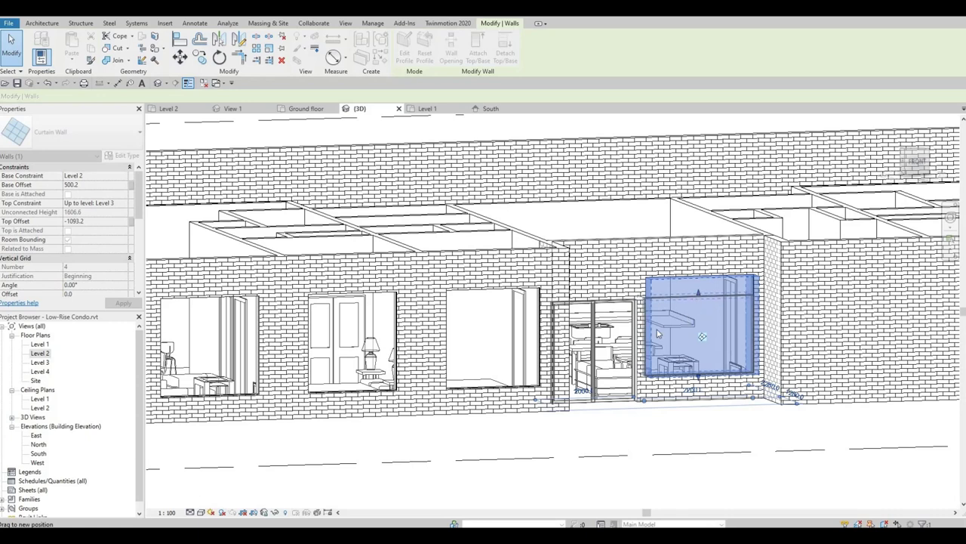
pyautogui.press('Escape')
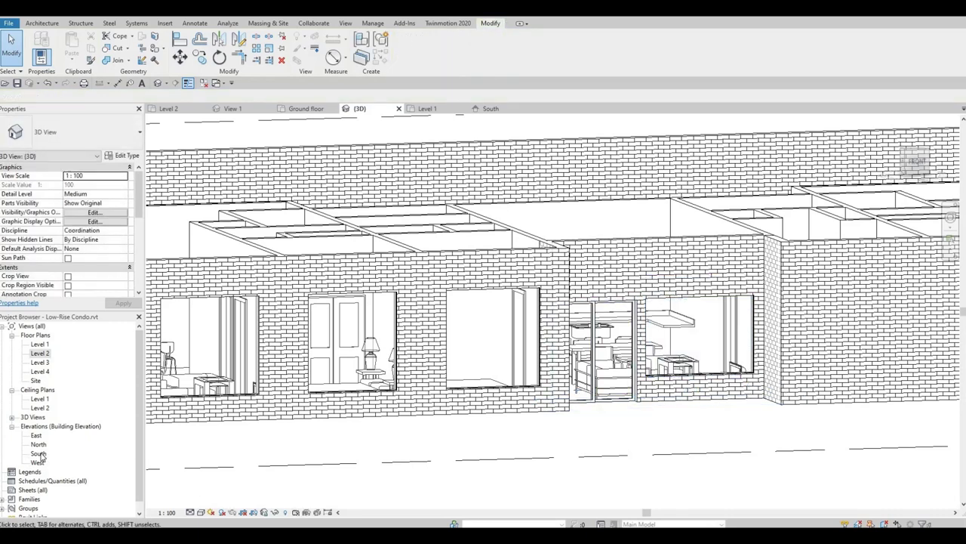
pyautogui.doubleClick(39, 453)
pyautogui.scroll(3, 662, 339)
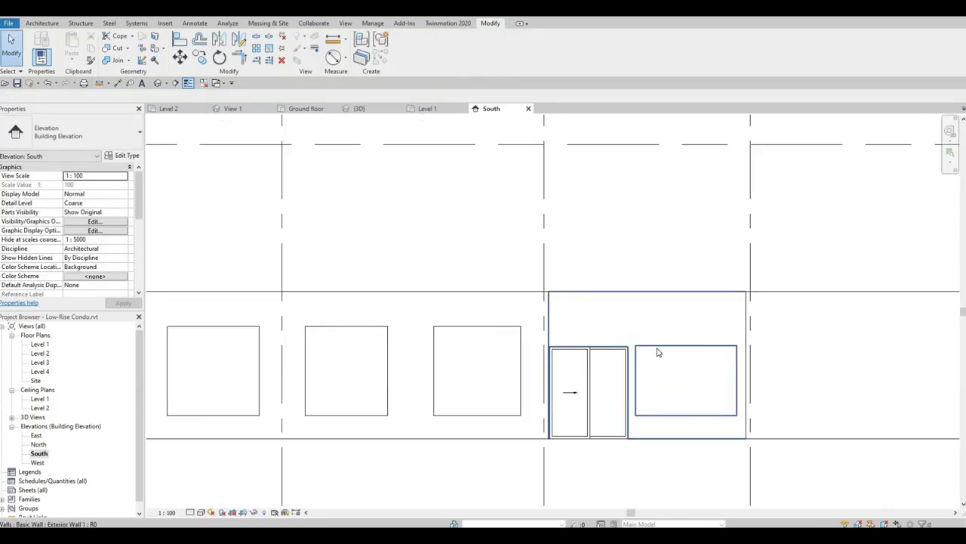
pyautogui.scroll(2, 657, 351)
pyautogui.click(668, 348)
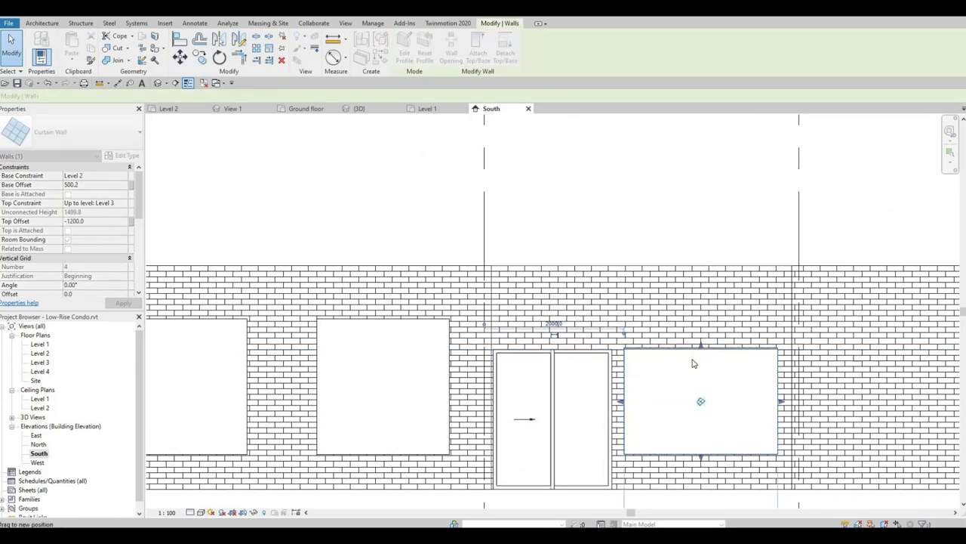
pyautogui.press('Escape')
pyautogui.scroll(-4, 615, 384)
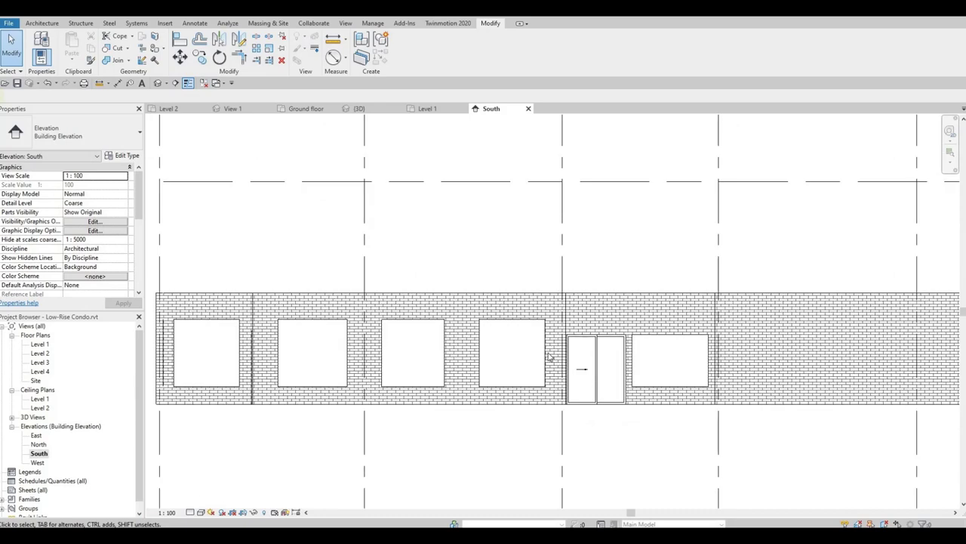
pyautogui.moveTo(520, 363); pyautogui.dragTo(618, 365, button='middle')
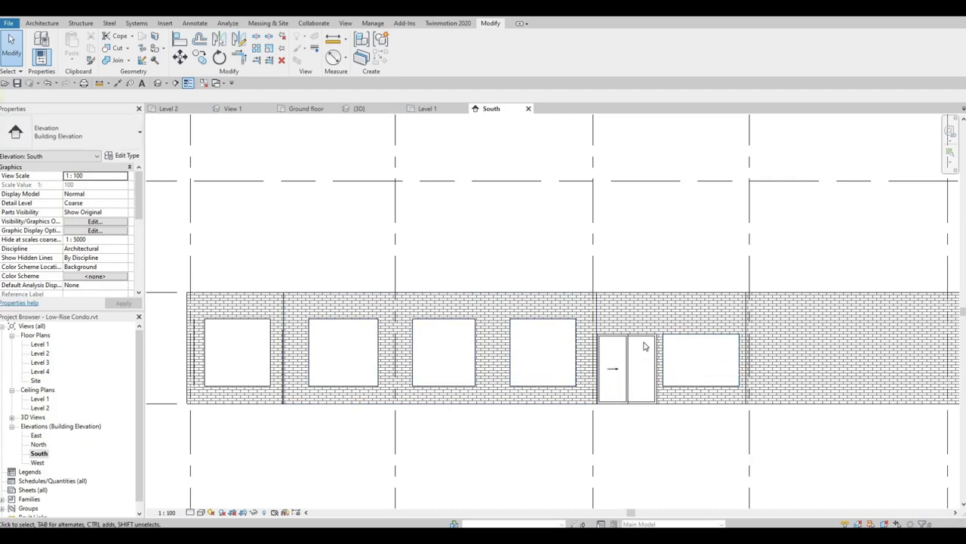
pyautogui.click(537, 348)
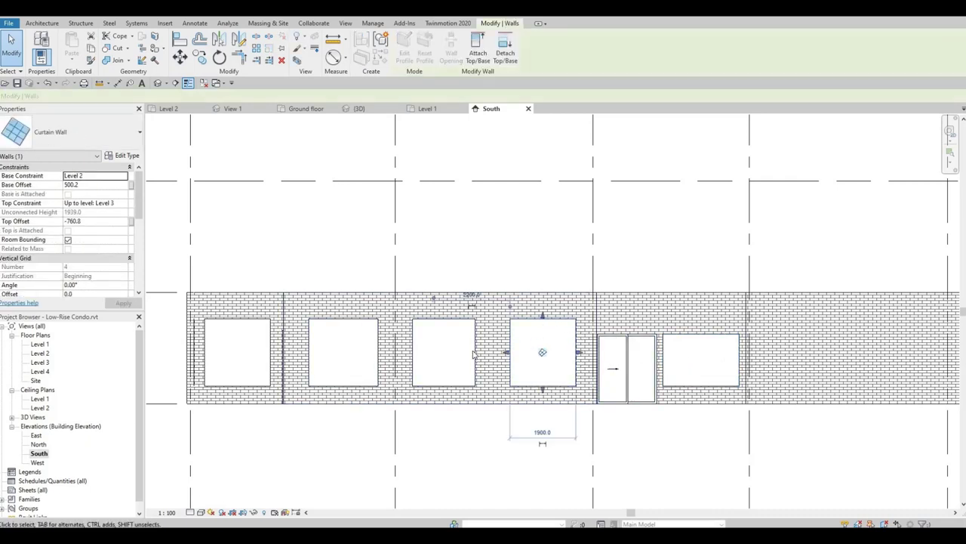
pyautogui.moveTo(456, 376); pyautogui.dragTo(555, 371, button='middle')
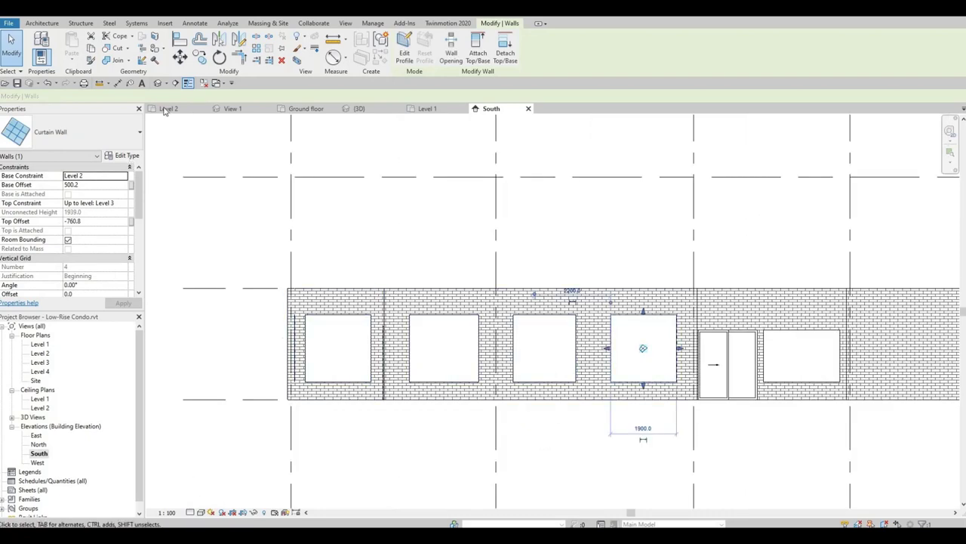
# In the 3D view, trim the Master's Bedroom's front exterior wall and the long side wall into a clean corner
pyautogui.click(359, 109)
pyautogui.keyDown('shift'); pyautogui.moveTo(377, 387); pyautogui.dragTo(491, 340, button='middle'); pyautogui.keyUp('shift')
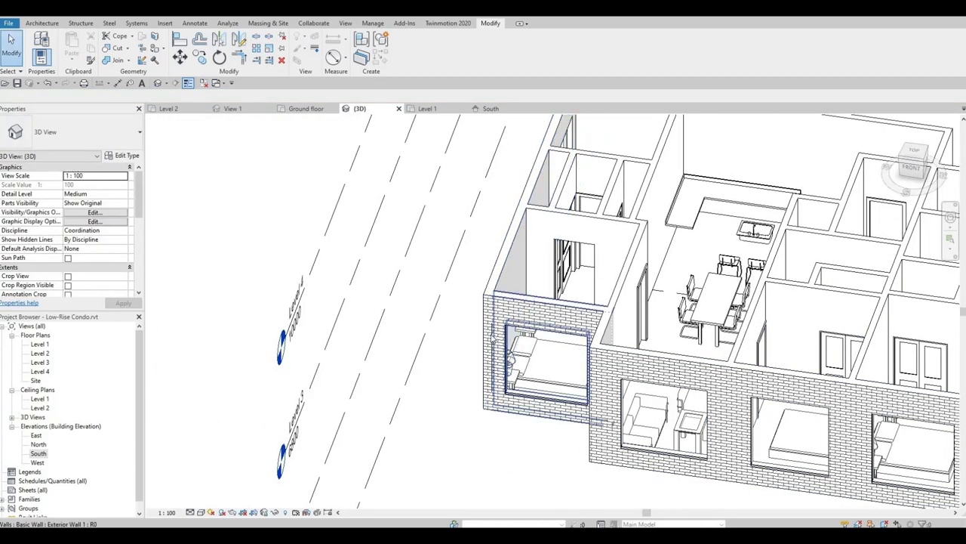
pyautogui.scroll(8, 492, 351)
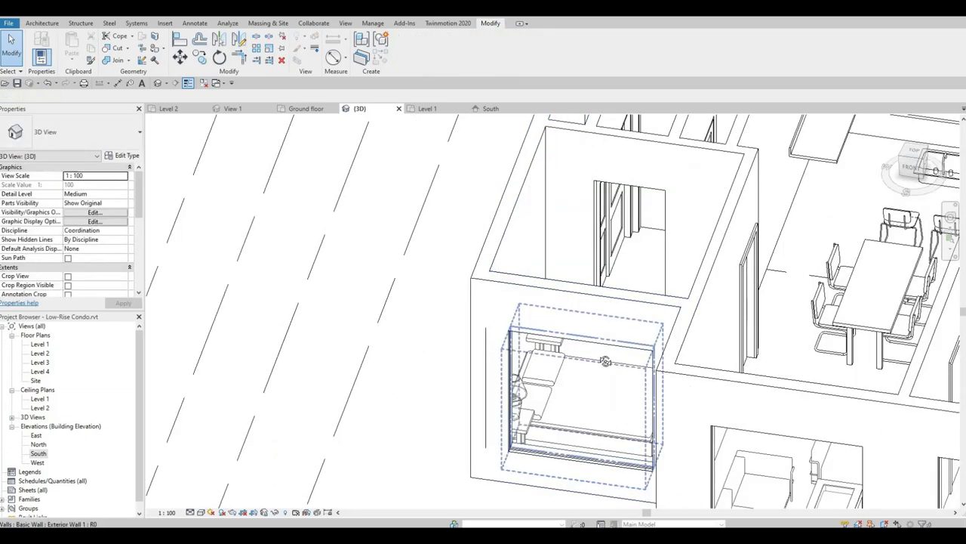
pyautogui.moveTo(829, 337); pyautogui.dragTo(726, 357, button='middle')
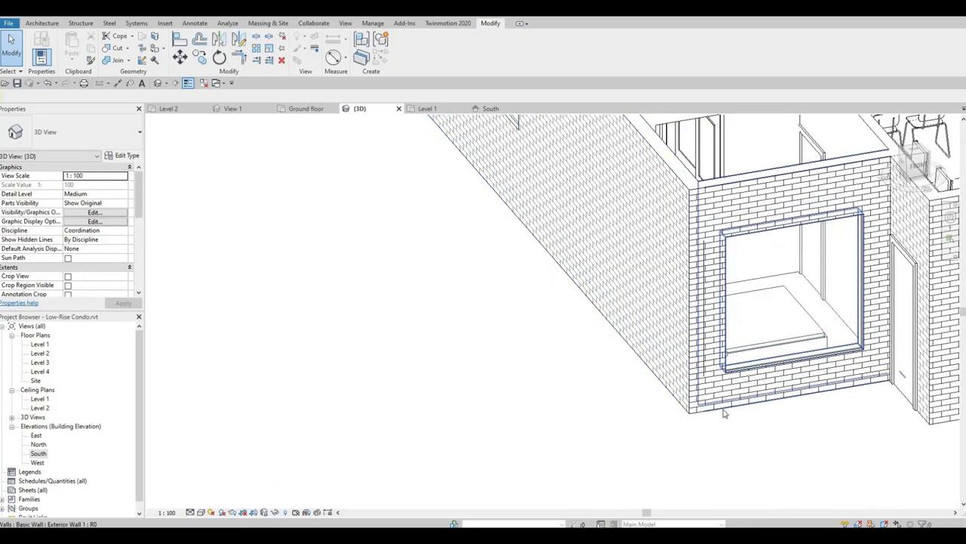
pyautogui.keyDown('shift'); pyautogui.moveTo(732, 420); pyautogui.dragTo(729, 411, button='middle'); pyautogui.keyUp('shift')
pyautogui.press('t')
pyautogui.press('r')
pyautogui.click(703, 258)
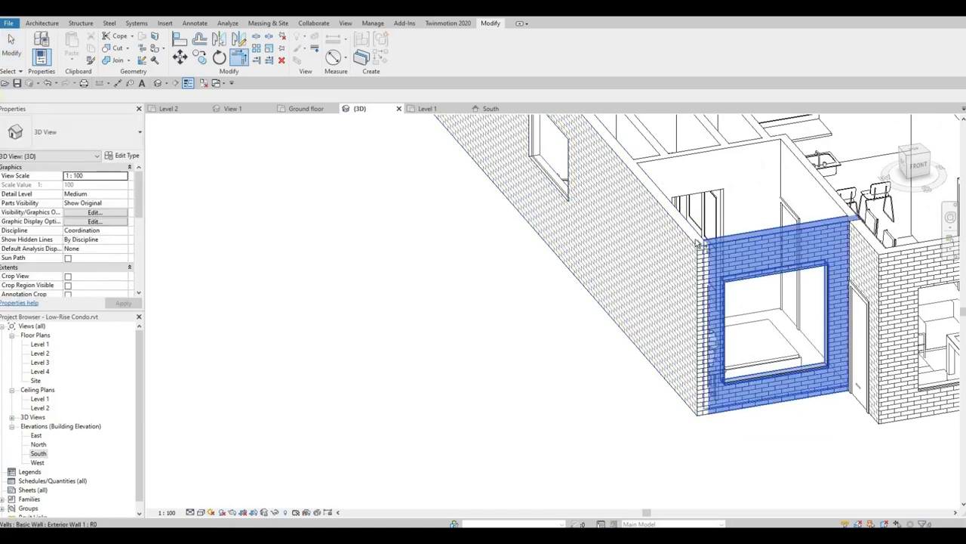
pyautogui.click(699, 255)
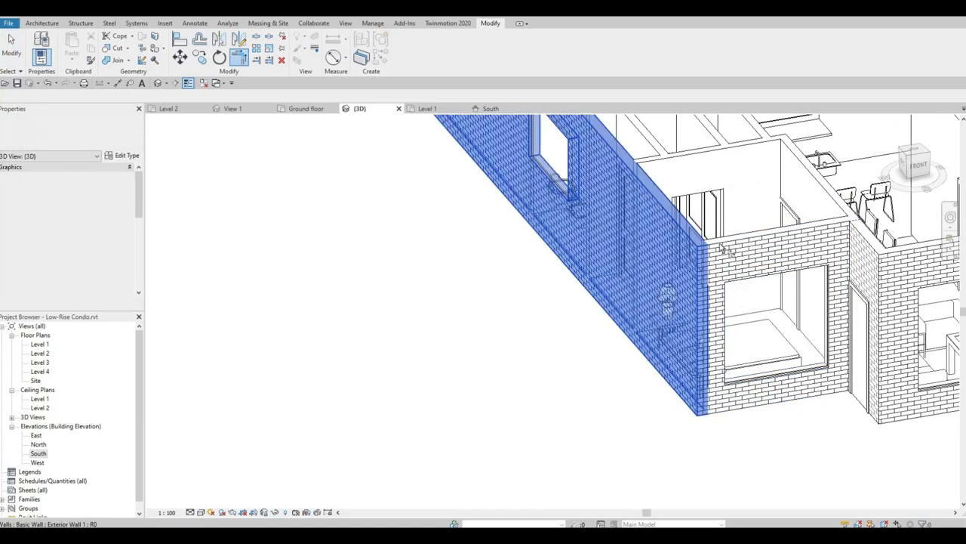
pyautogui.press('Escape')
# Examine the trimmed corner and the curtain wall windows along the front facade in 3D
pyautogui.keyDown('shift'); pyautogui.moveTo(737, 456); pyautogui.dragTo(601, 228, button='middle'); pyautogui.keyUp('shift')
pyautogui.scroll(-2, 601, 228)
pyautogui.keyDown('shift'); pyautogui.moveTo(603, 276); pyautogui.dragTo(794, 252, button='middle'); pyautogui.keyUp('shift')
pyautogui.moveTo(796, 253); pyautogui.dragTo(355, 254, button='middle')
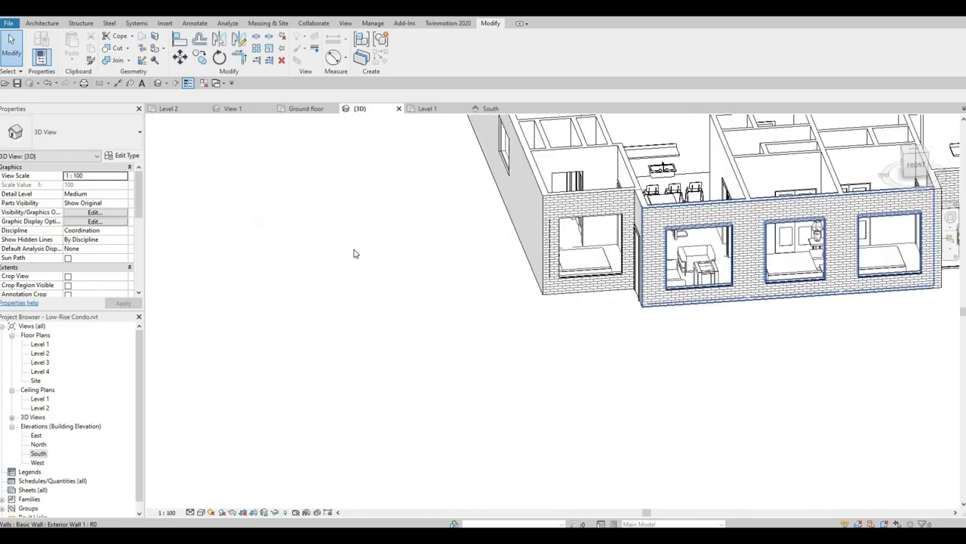
pyautogui.scroll(1, 591, 285)
pyautogui.keyDown('shift'); pyautogui.moveTo(619, 244); pyautogui.dragTo(647, 264, button='middle'); pyautogui.keyUp('shift')
pyautogui.moveTo(647, 264); pyautogui.dragTo(671, 319, button='middle')
pyautogui.scroll(-1, 671, 320)
pyautogui.scroll(-3, 671, 320)
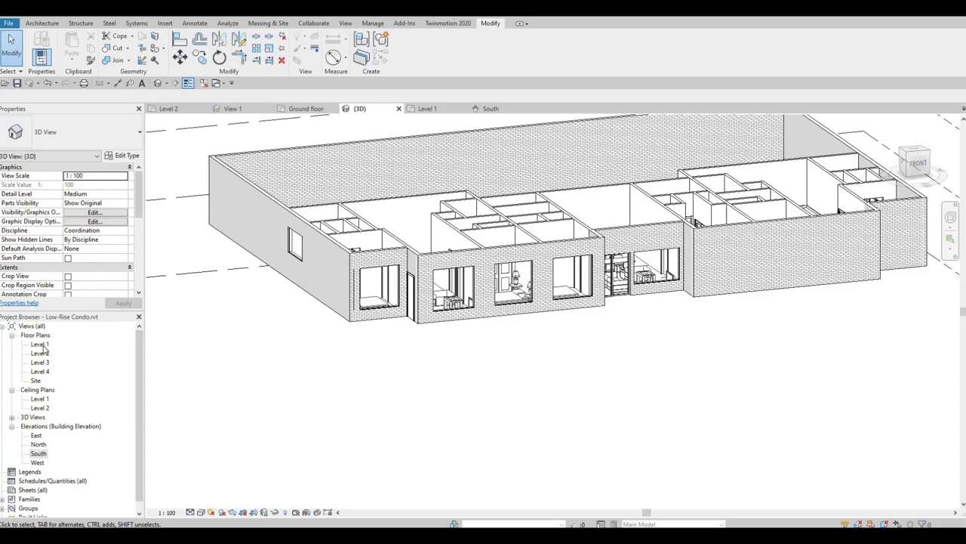
# In the South elevation, add a vertical curtain grid line at the midpoint of each of the five front curtain walls
pyautogui.doubleClick(56, 453)
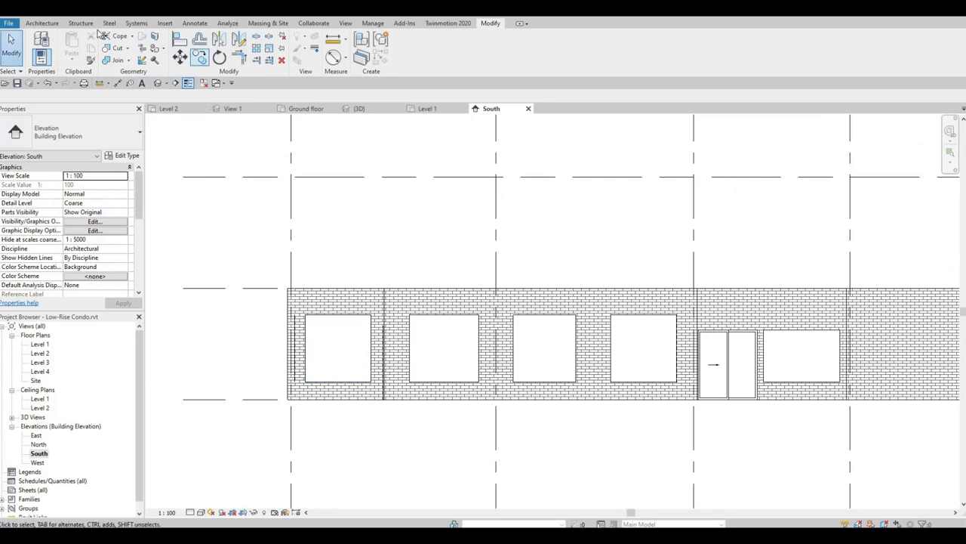
pyautogui.click(39, 24)
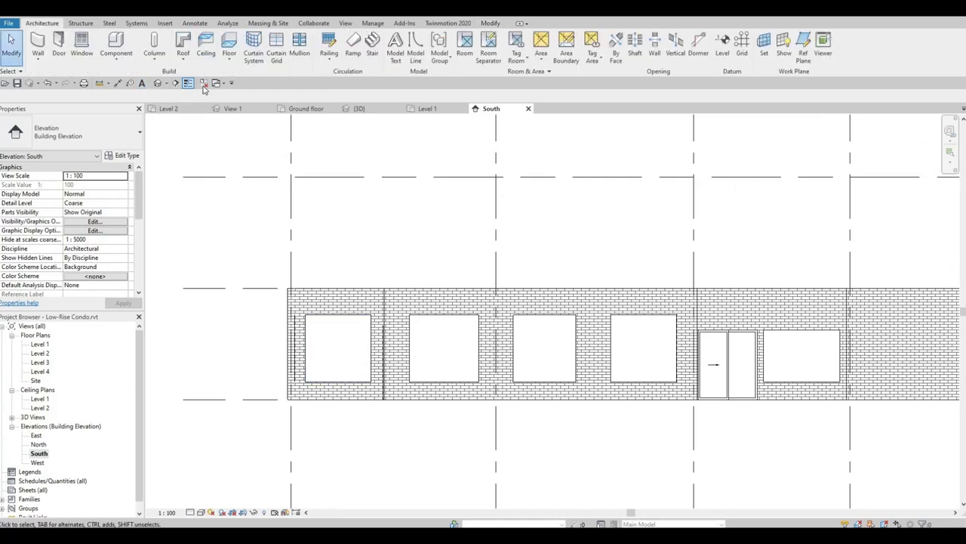
pyautogui.click(279, 54)
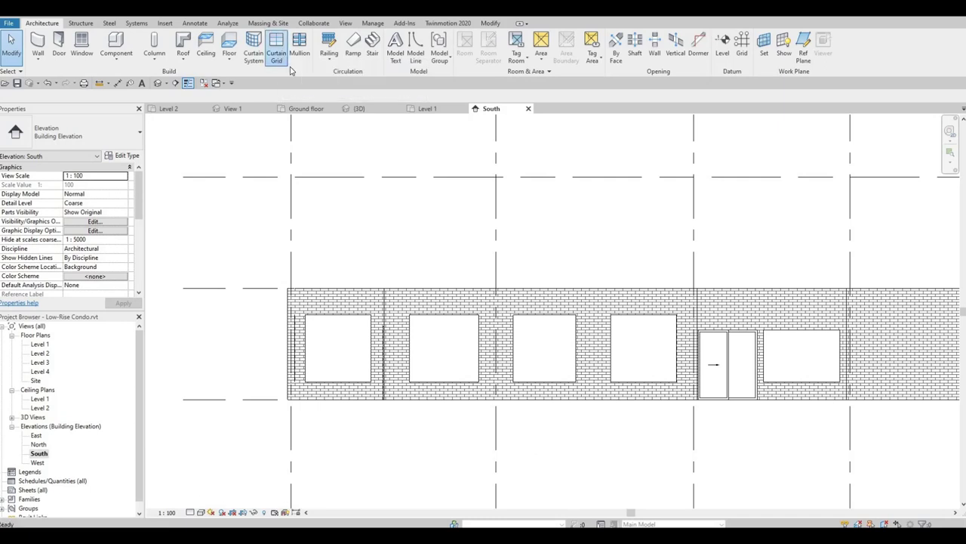
pyautogui.click(547, 321)
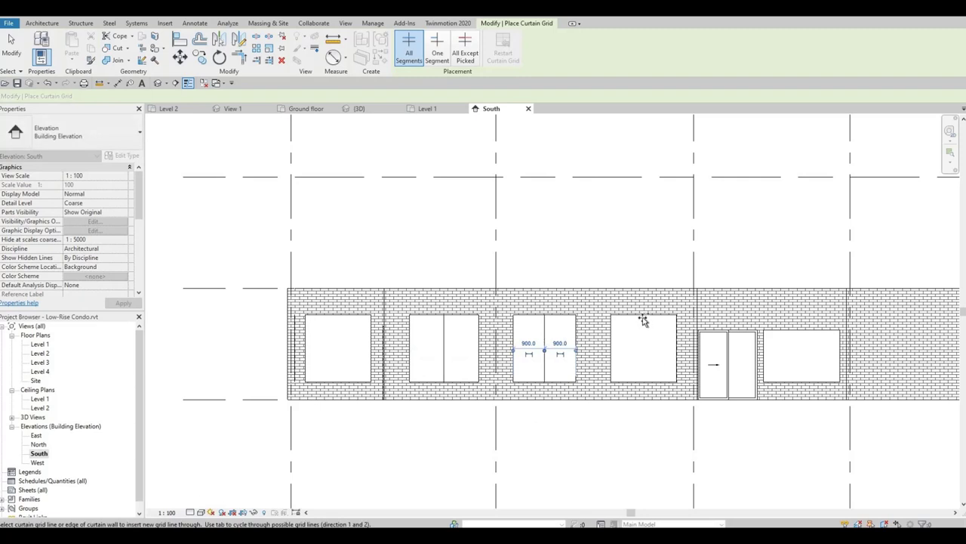
pyautogui.click(640, 319)
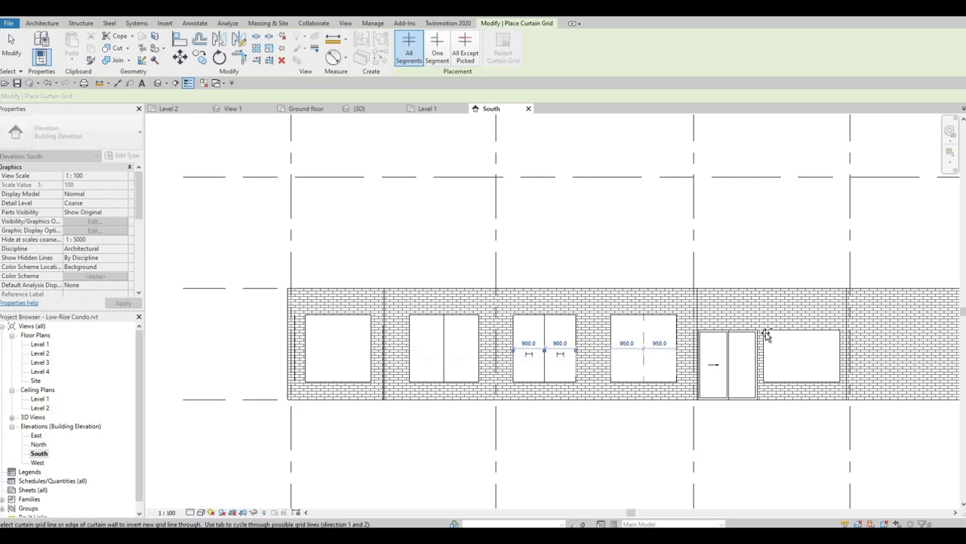
pyautogui.click(805, 332)
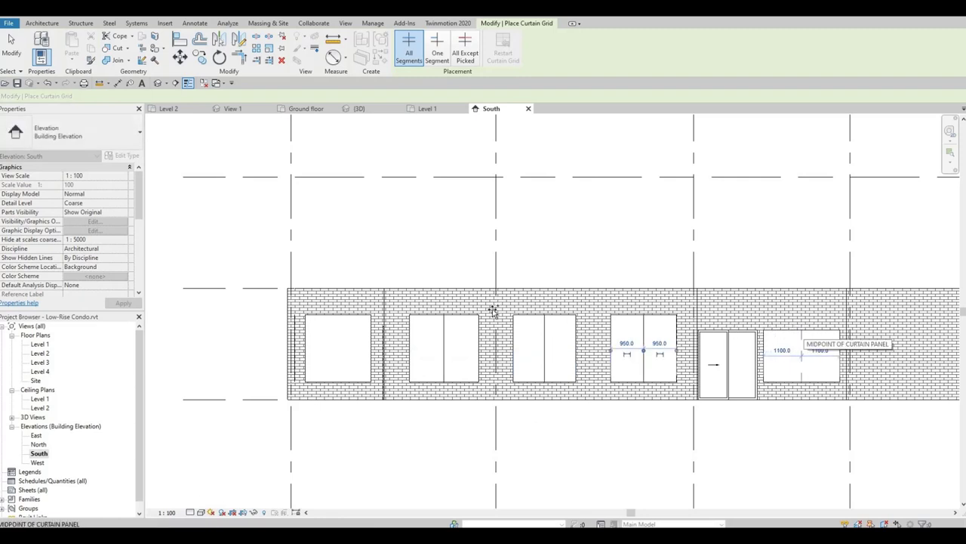
pyautogui.click(280, 198)
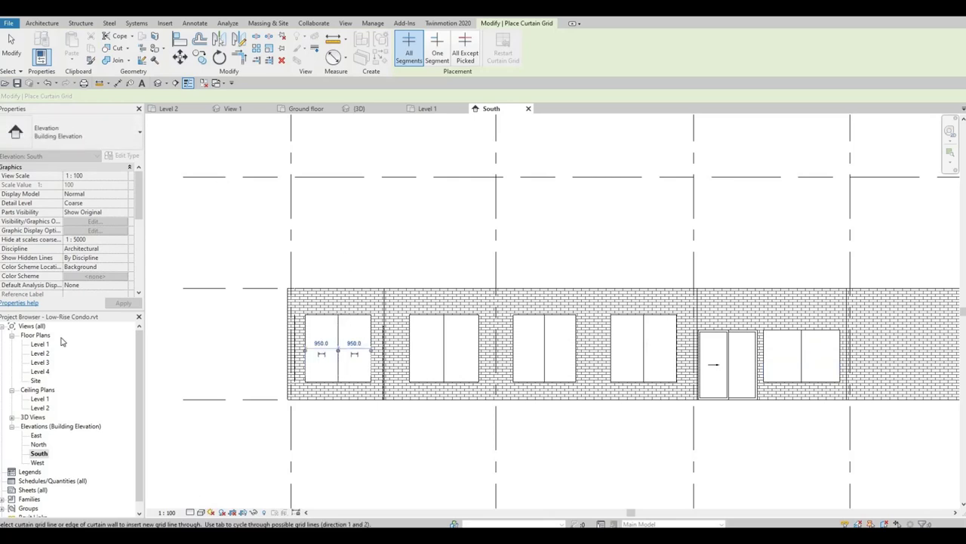
# In the 3D view, split the side wall's curtain wall with a vertical grid line at its midpoint and finish placing grids
pyautogui.click(160, 84)
pyautogui.scroll(4, 321, 213)
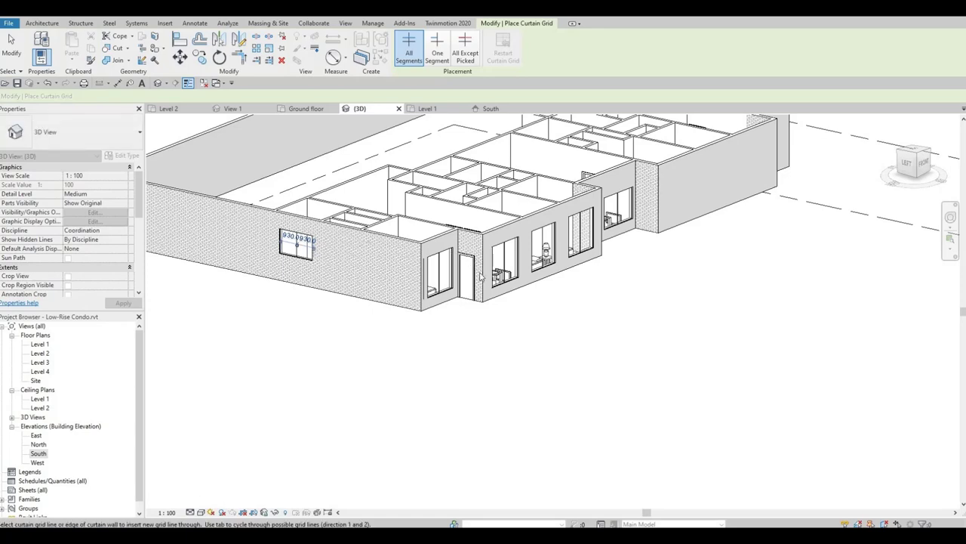
pyautogui.press('Escape')
pyautogui.press('Escape')
pyautogui.keyDown('shift'); pyautogui.moveTo(430, 329); pyautogui.dragTo(544, 340, button='middle'); pyautogui.keyUp('shift')
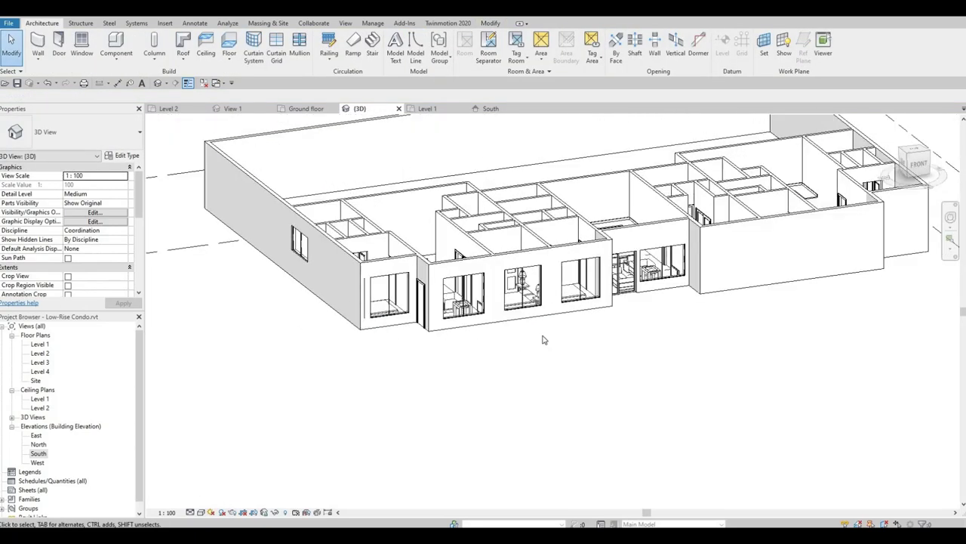
# Open the Level 2 floor plan and examine the exterior walls around the Ensuite and the front rooms
pyautogui.doubleClick(41, 345)
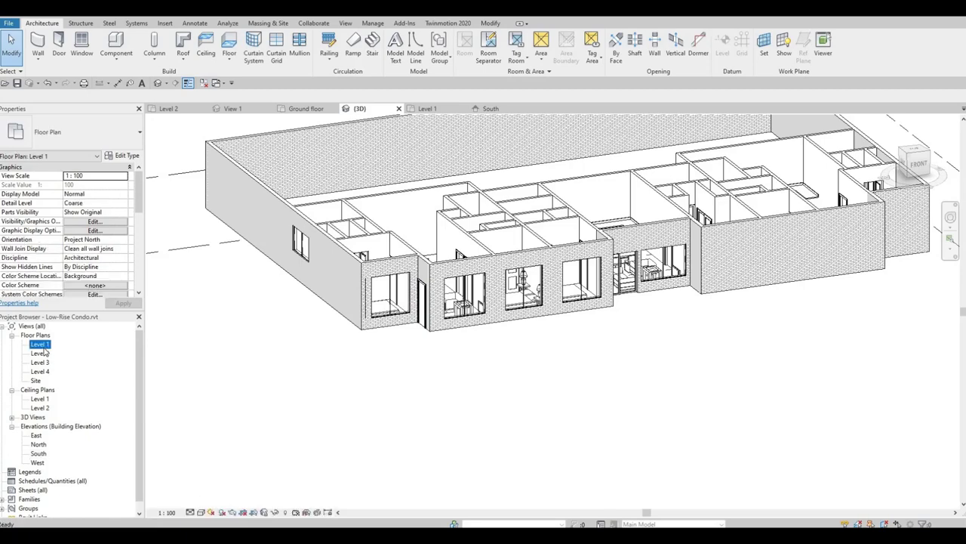
pyautogui.scroll(-2, 425, 410)
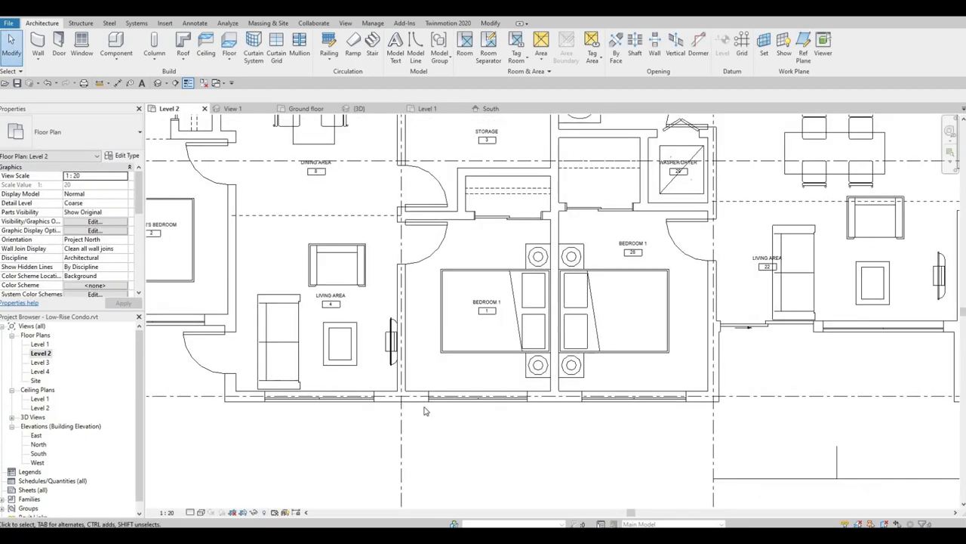
pyautogui.moveTo(425, 410); pyautogui.dragTo(477, 387, button='middle')
pyautogui.scroll(-2, 446, 397)
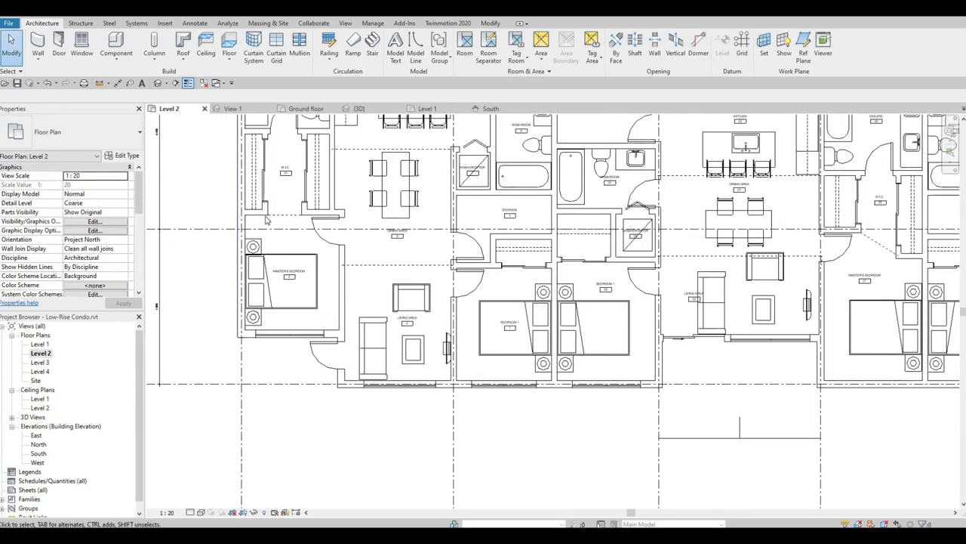
pyautogui.moveTo(226, 156); pyautogui.dragTo(270, 343, button='middle')
pyautogui.scroll(1, 271, 277)
pyautogui.scroll(-3, 273, 261)
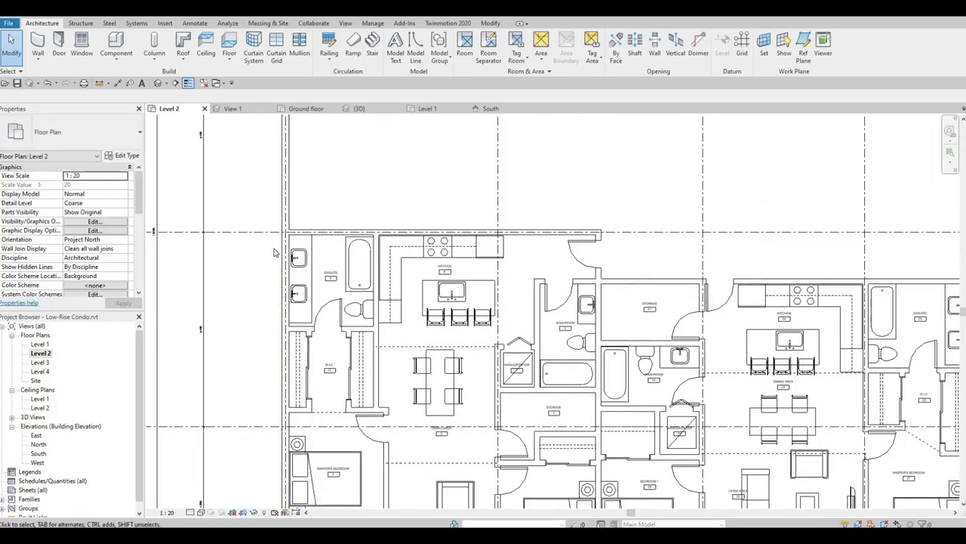
pyautogui.scroll(4, 281, 255)
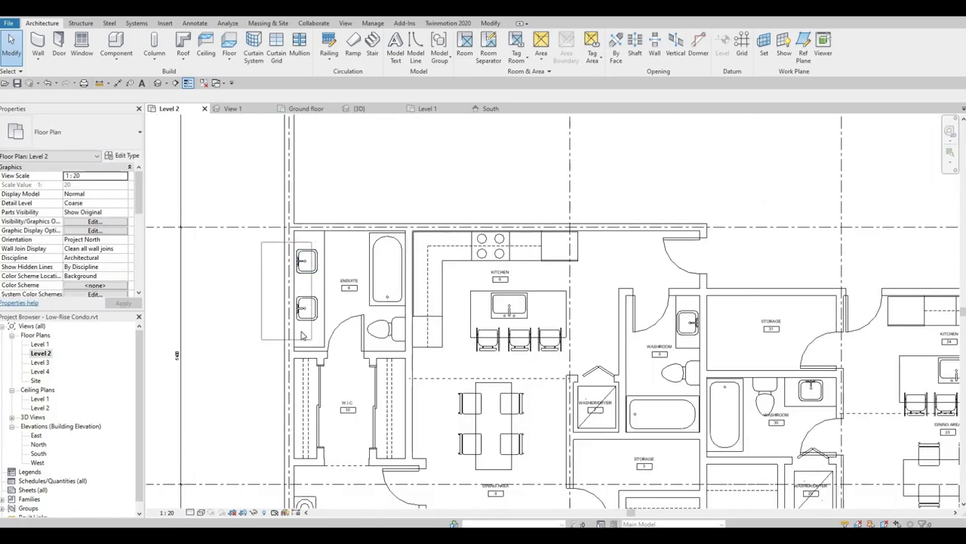
pyautogui.scroll(-5, 301, 335)
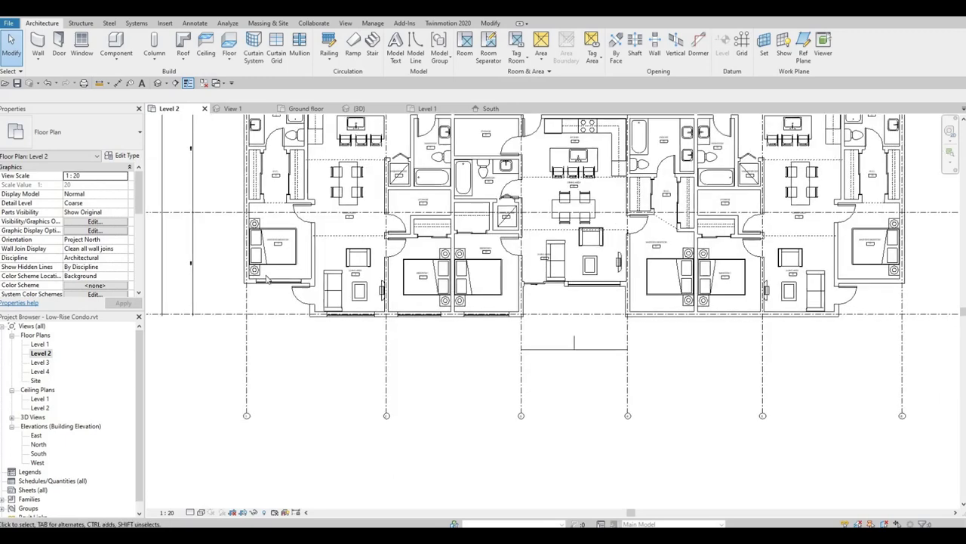
# Mirror the four front curtain walls of Master's Bedroom 2, Living Area 4, Bedroom 1 and the Bedroom 1 tagged 28 across the building's centre line
pyautogui.scroll(6, 266, 280)
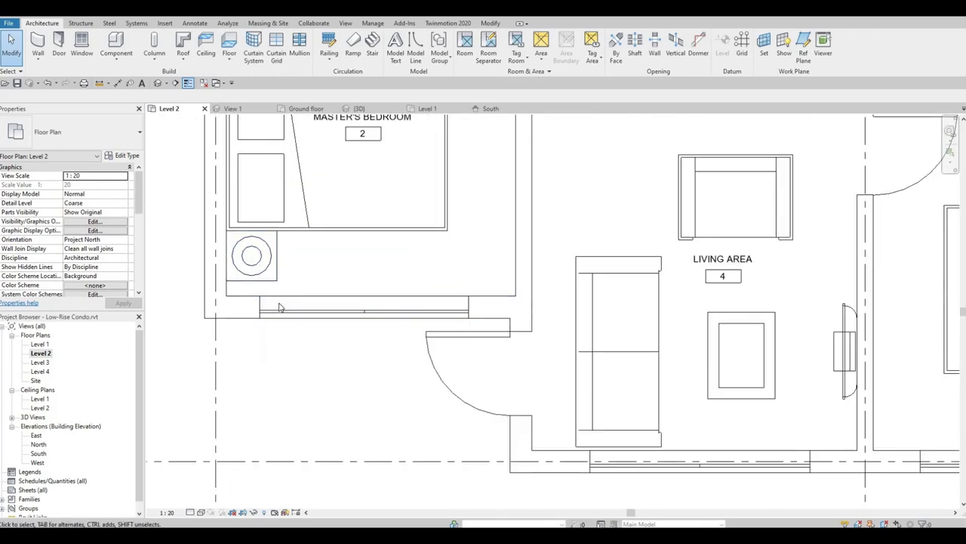
pyautogui.click(467, 331)
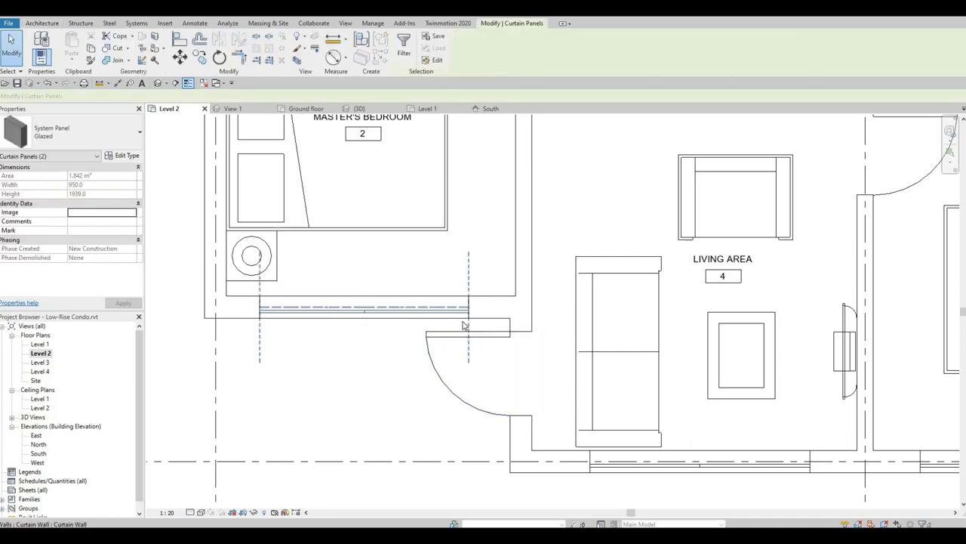
pyautogui.scroll(-1, 465, 326)
pyautogui.click(470, 303)
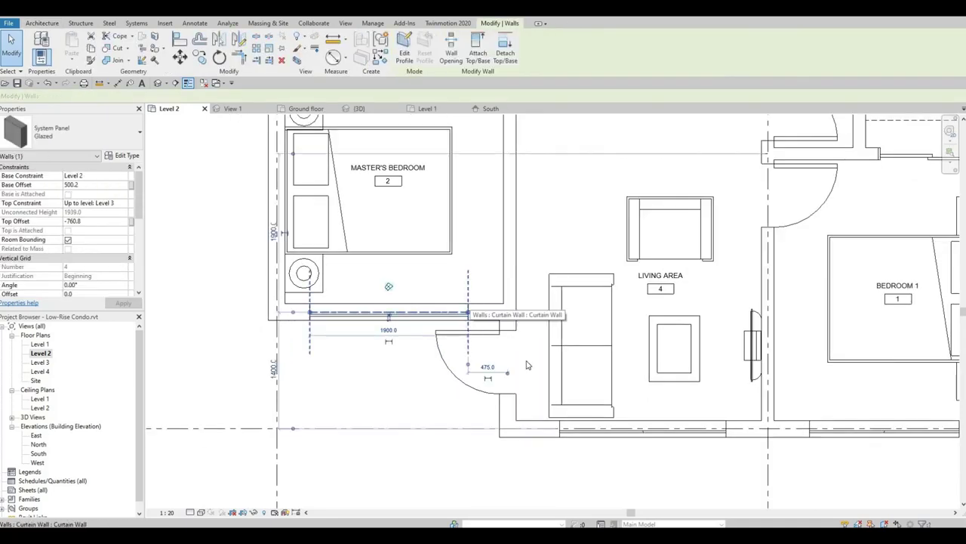
pyautogui.scroll(-2, 528, 360)
pyautogui.scroll(1, 637, 393)
pyautogui.moveTo(636, 393); pyautogui.dragTo(504, 338, button='middle')
pyautogui.scroll(-2, 505, 336)
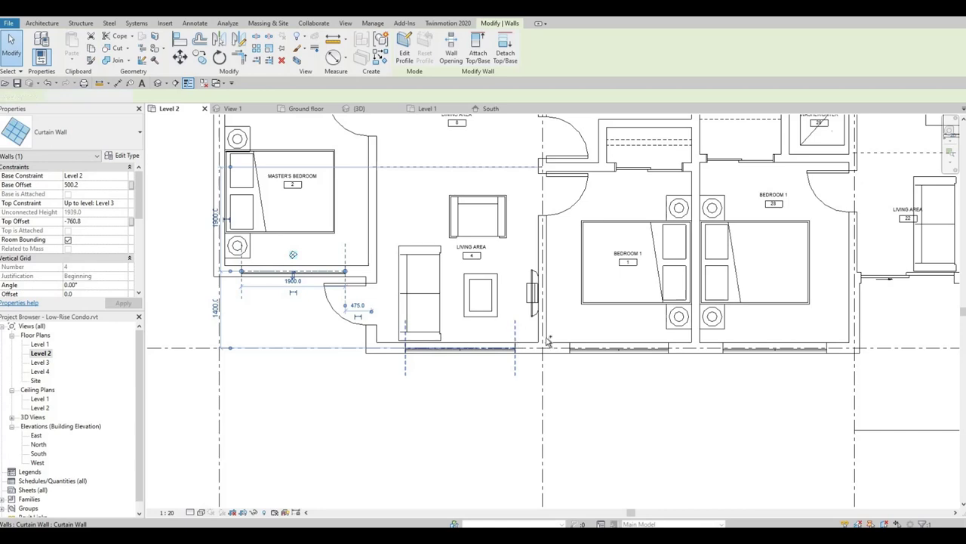
pyautogui.keyDown('ctrl'); pyautogui.click(571, 346); pyautogui.keyUp('ctrl')
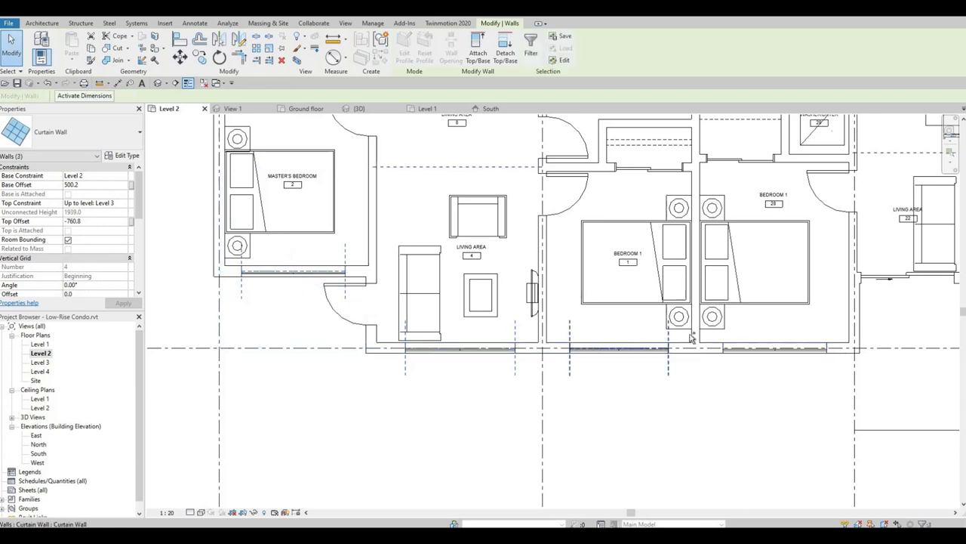
pyautogui.keyDown('ctrl'); pyautogui.click(718, 349); pyautogui.keyUp('ctrl')
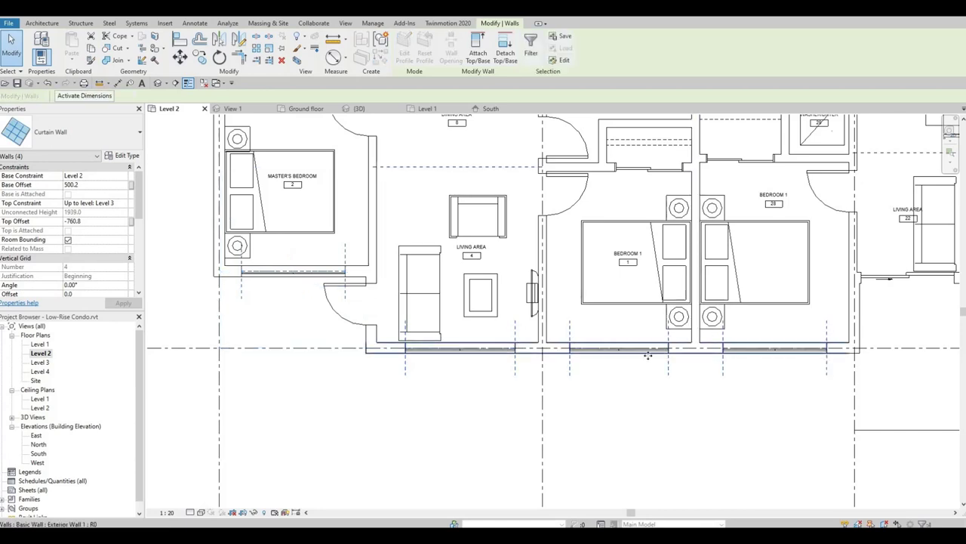
pyautogui.scroll(-2, 647, 356)
pyautogui.moveTo(587, 402); pyautogui.dragTo(629, 524, button='middle')
pyautogui.moveTo(434, 163); pyautogui.dragTo(434, 239, button='middle')
pyautogui.scroll(-2, 433, 239)
pyautogui.moveTo(751, 487); pyautogui.dragTo(644, 377, button='middle')
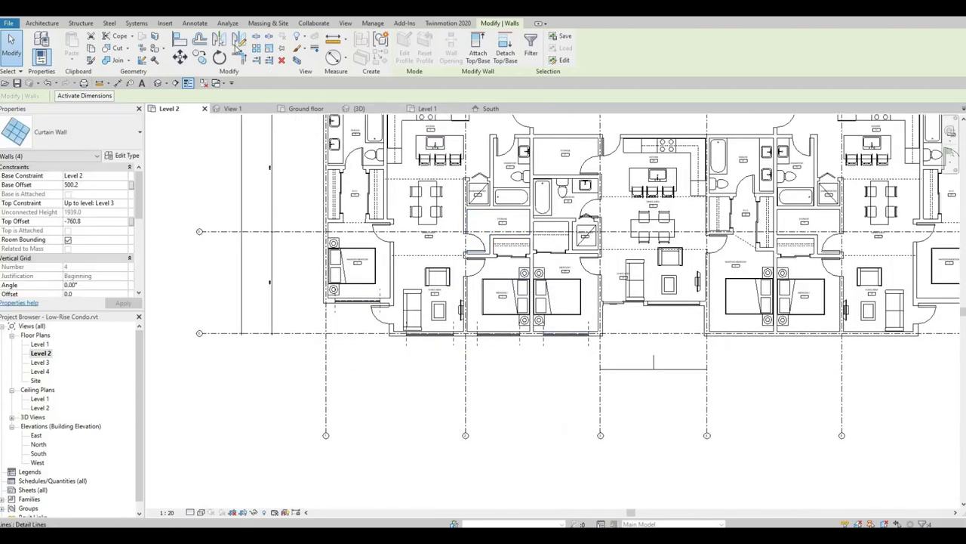
pyautogui.click(657, 335)
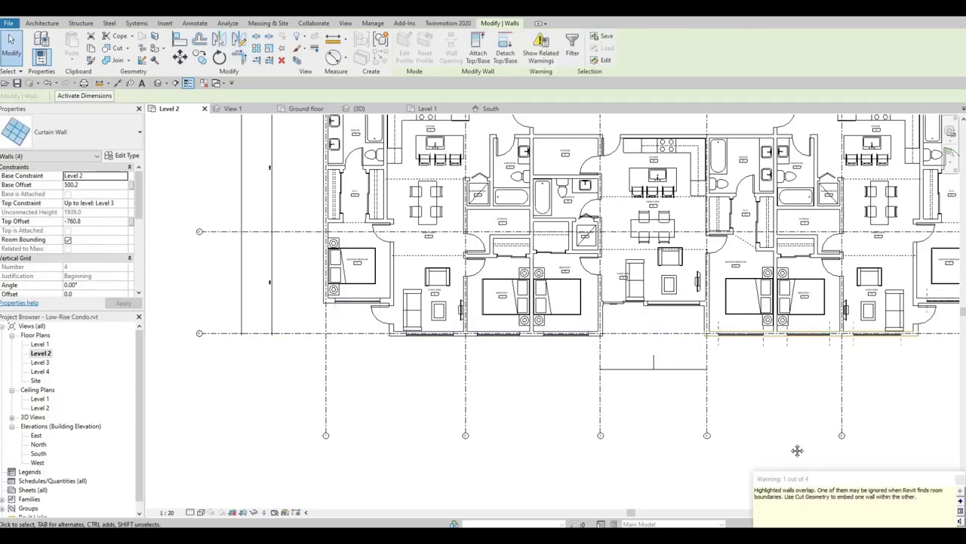
pyautogui.moveTo(754, 339); pyautogui.dragTo(660, 339, button='middle')
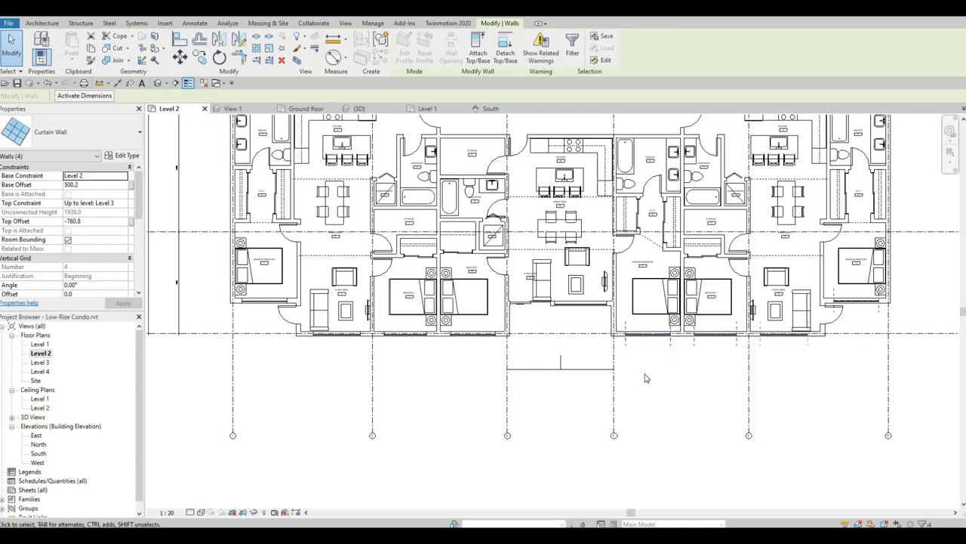
pyautogui.moveTo(594, 425); pyautogui.dragTo(521, 453, button='middle')
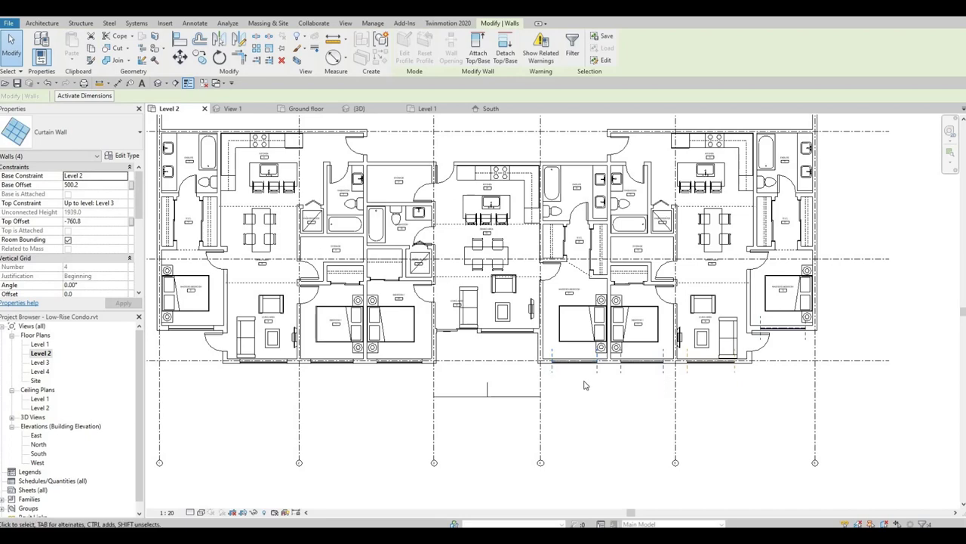
pyautogui.click(624, 397)
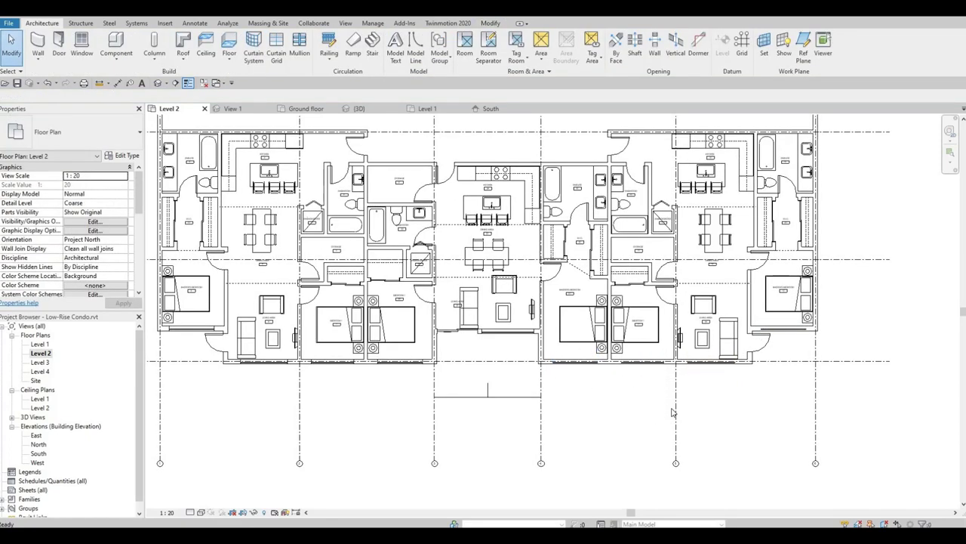
pyautogui.moveTo(536, 420); pyautogui.dragTo(615, 419, button='middle')
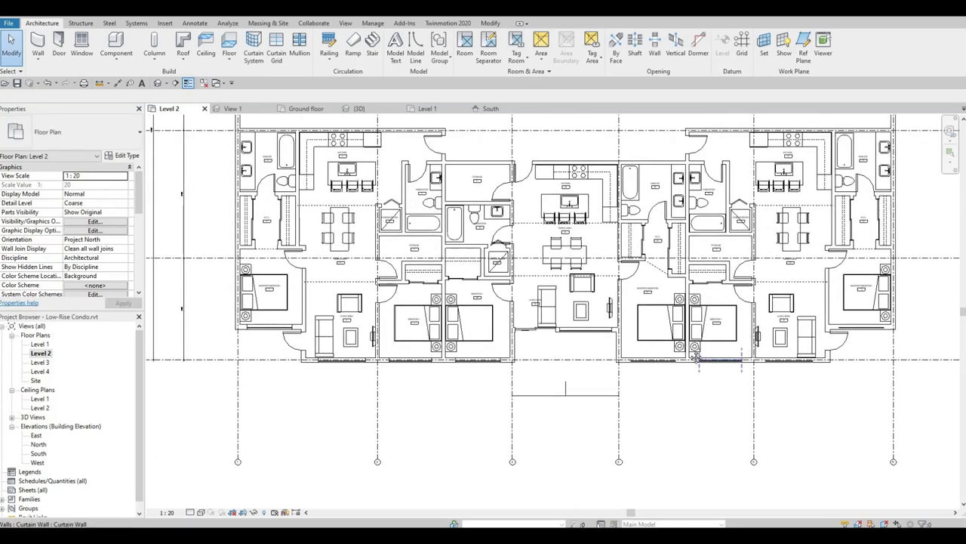
pyautogui.moveTo(696, 358); pyautogui.dragTo(621, 361, button='middle')
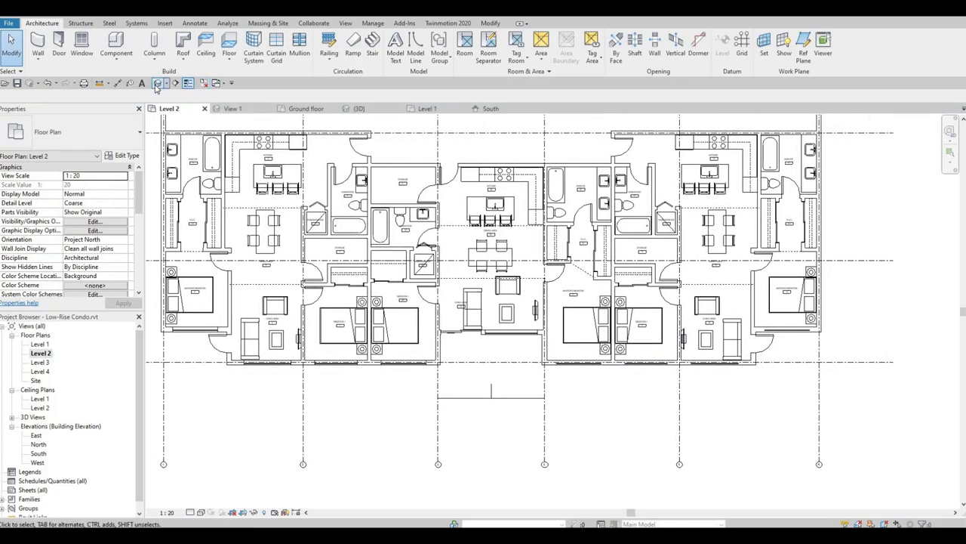
# In the 3D view, cut the front exterior wall with its three mirrored curtain walls using Cut Geometry
pyautogui.click(158, 84)
pyautogui.moveTo(575, 271); pyautogui.dragTo(370, 300, button='middle')
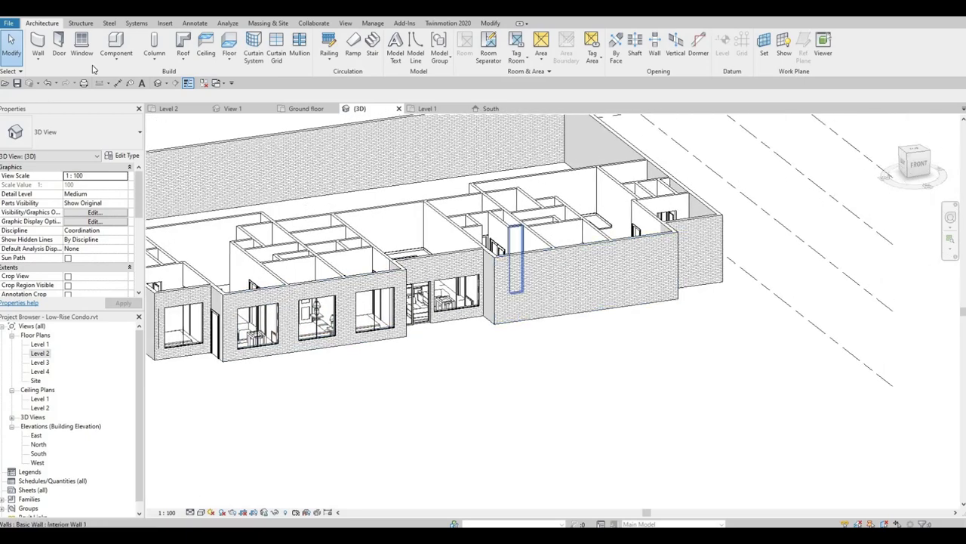
pyautogui.click(490, 22)
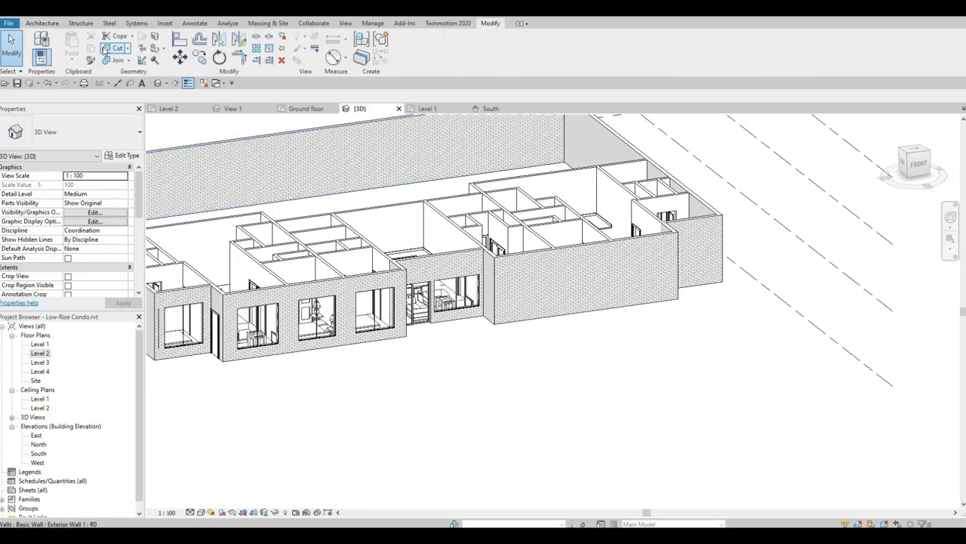
pyautogui.click(105, 48)
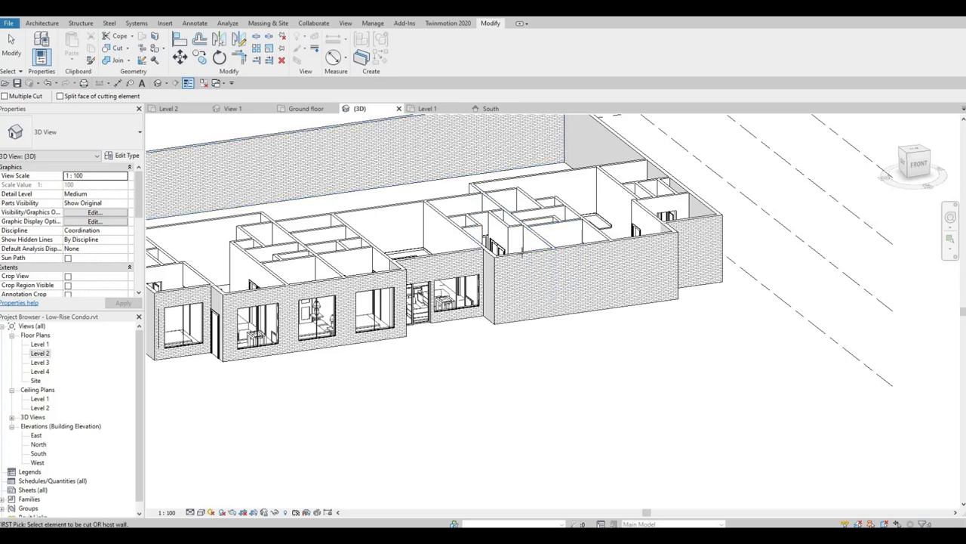
pyautogui.click(527, 260)
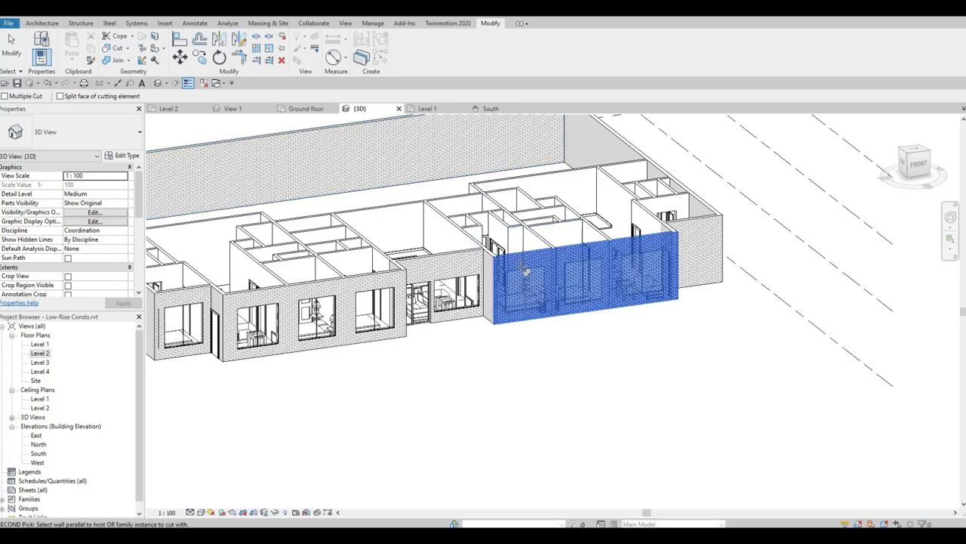
pyautogui.click(521, 272)
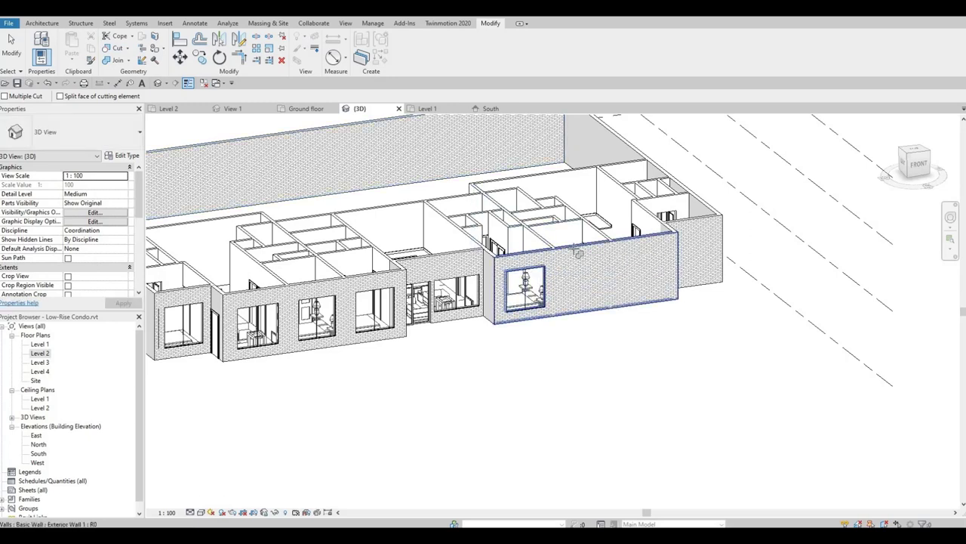
pyautogui.click(577, 255)
pyautogui.click(611, 256)
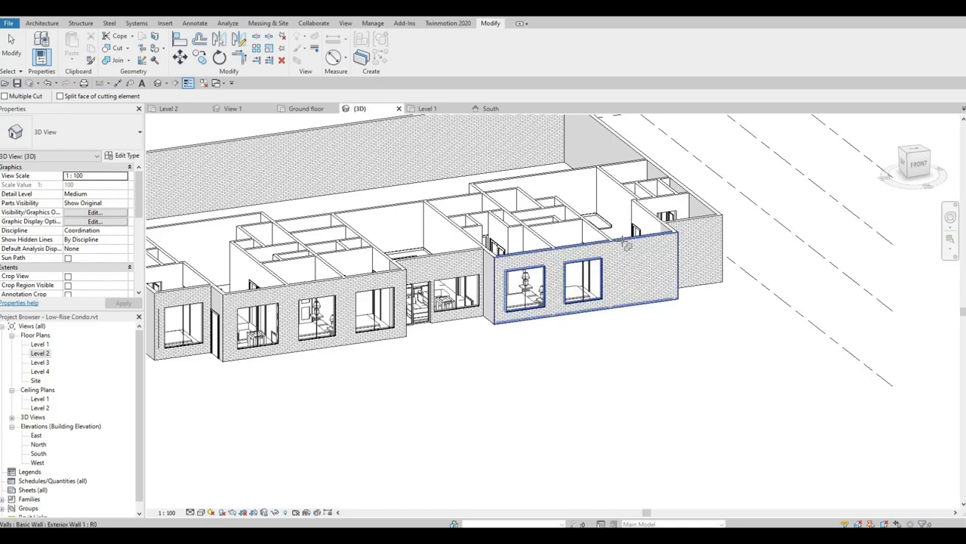
pyautogui.click(627, 247)
pyautogui.click(634, 259)
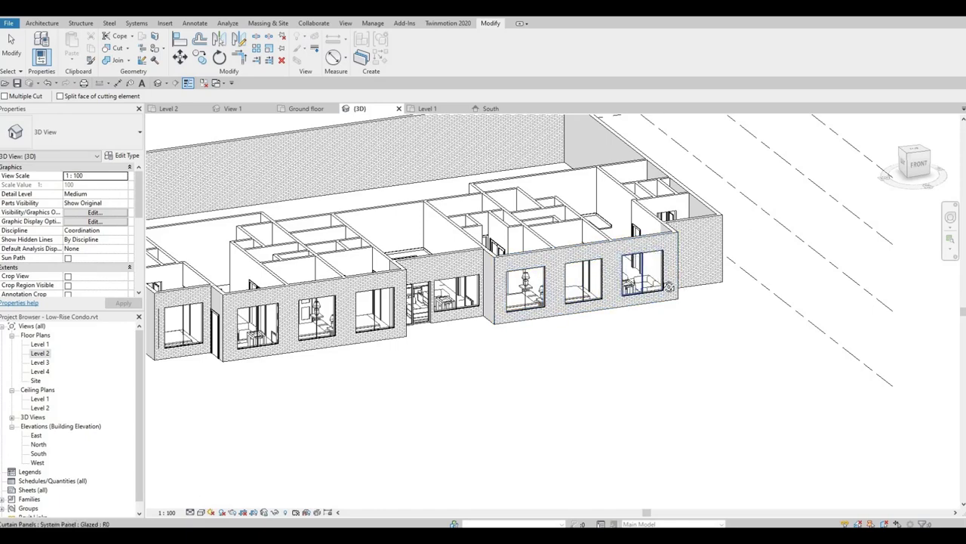
# Cut the recessed front wall beside the corner door with its mirrored curtain wall and finish cutting
pyautogui.keyDown('shift'); pyautogui.moveTo(635, 259); pyautogui.dragTo(616, 351, button='middle'); pyautogui.keyUp('shift')
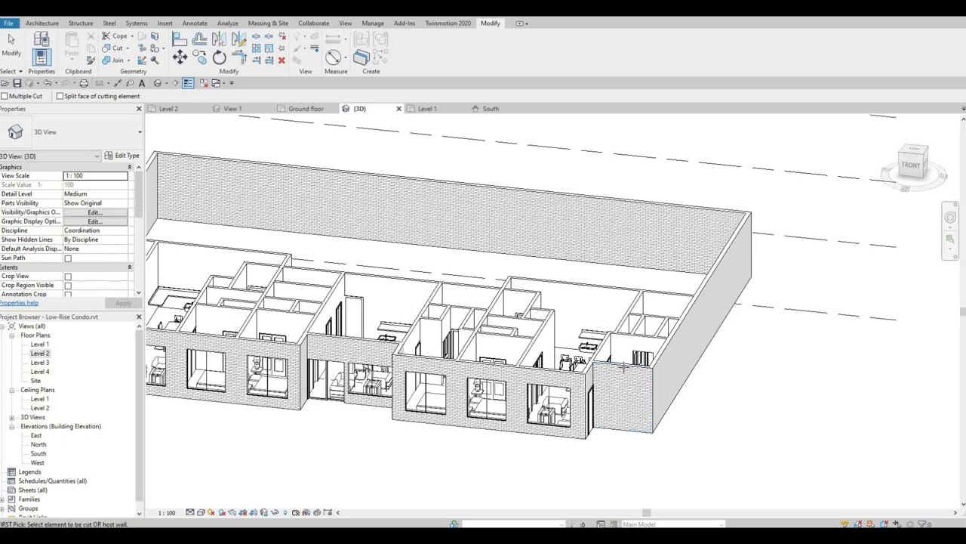
pyautogui.click(625, 384)
pyautogui.click(626, 385)
pyautogui.moveTo(666, 369); pyautogui.dragTo(761, 314, button='middle')
pyautogui.press('Escape')
# Select the side wall's curtain wall and mirror it across the building's centre line in the Level 2 floor plan
pyautogui.keyDown('shift'); pyautogui.moveTo(528, 339); pyautogui.dragTo(649, 340, button='middle'); pyautogui.keyUp('shift')
pyautogui.keyDown('shift'); pyautogui.moveTo(453, 272); pyautogui.dragTo(314, 227, button='middle'); pyautogui.keyUp('shift')
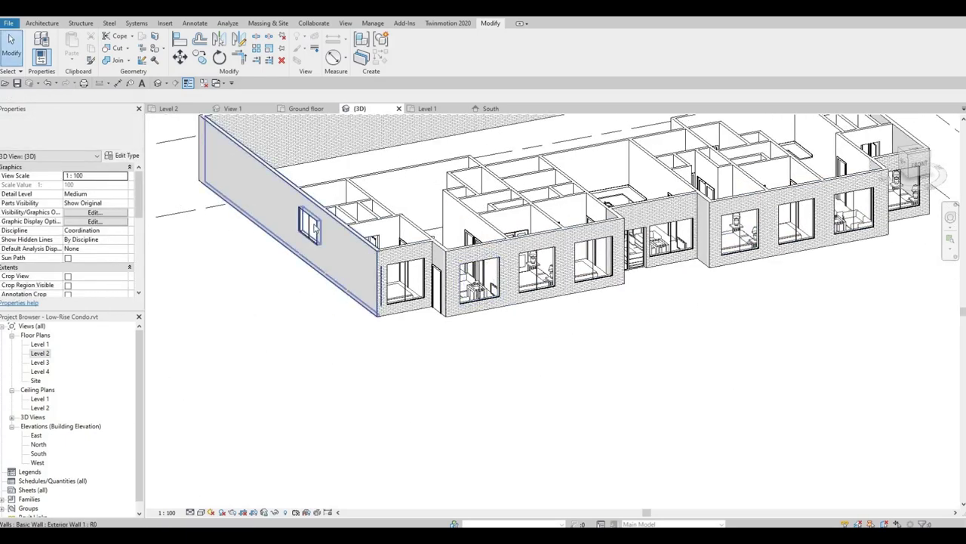
pyautogui.click(314, 227)
pyautogui.press('Escape')
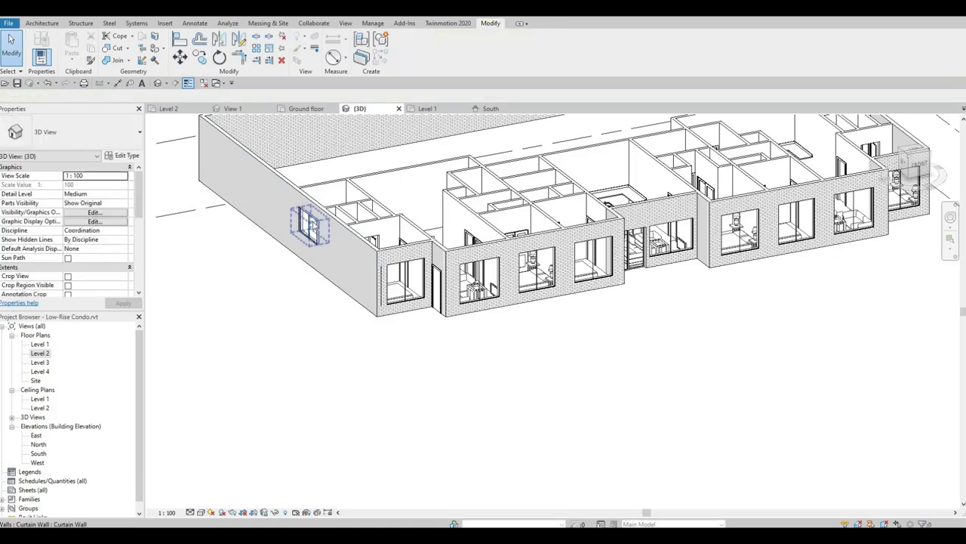
pyautogui.click(323, 220)
pyautogui.scroll(-1, 451, 227)
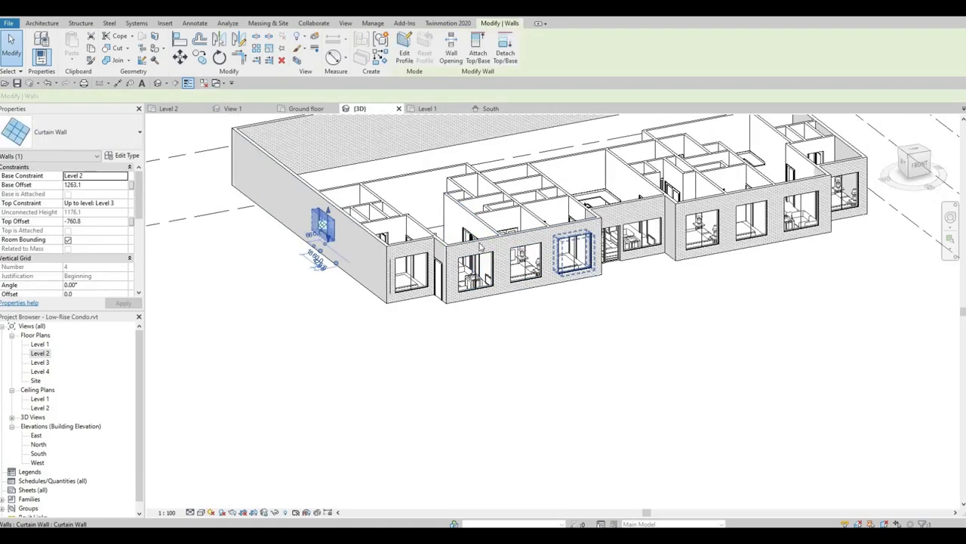
pyautogui.doubleClick(40, 352)
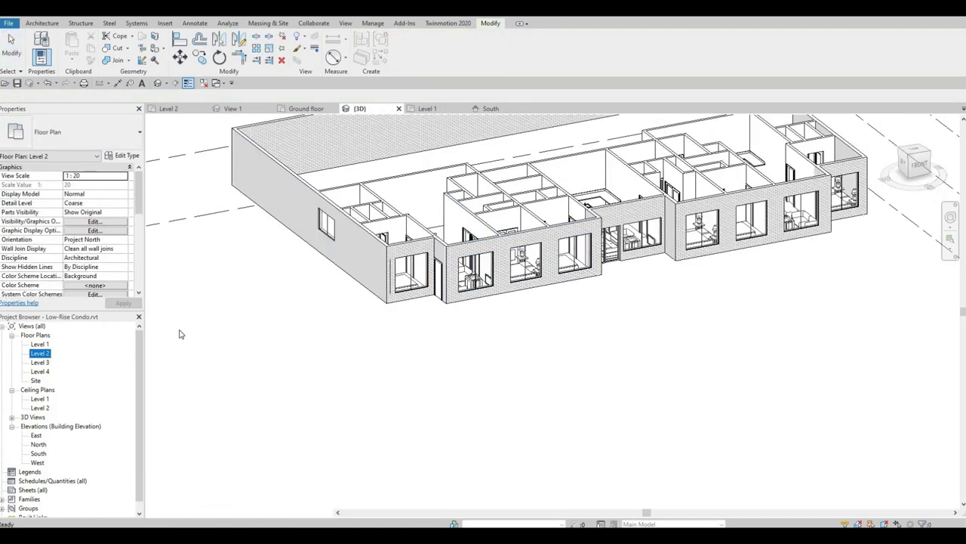
pyautogui.scroll(3, 424, 324)
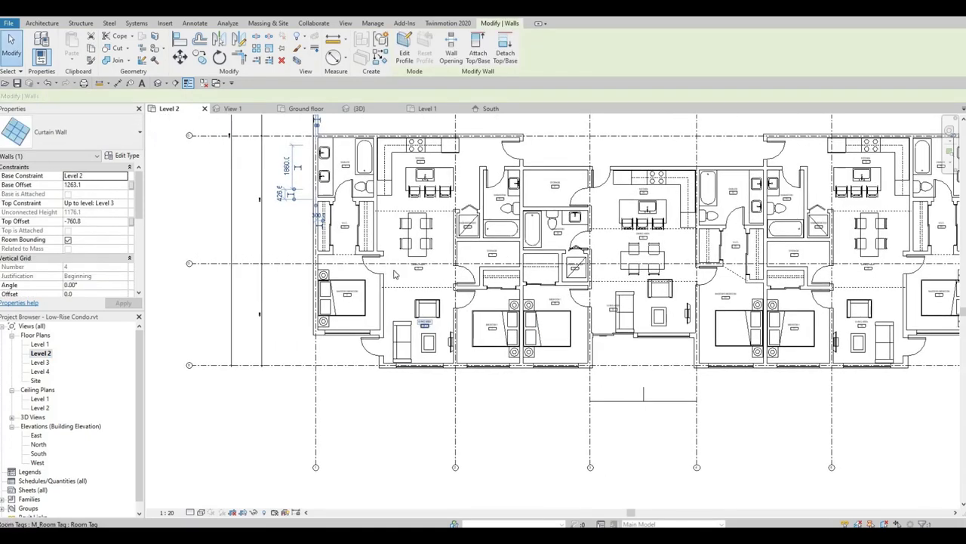
pyautogui.scroll(-2, 355, 124)
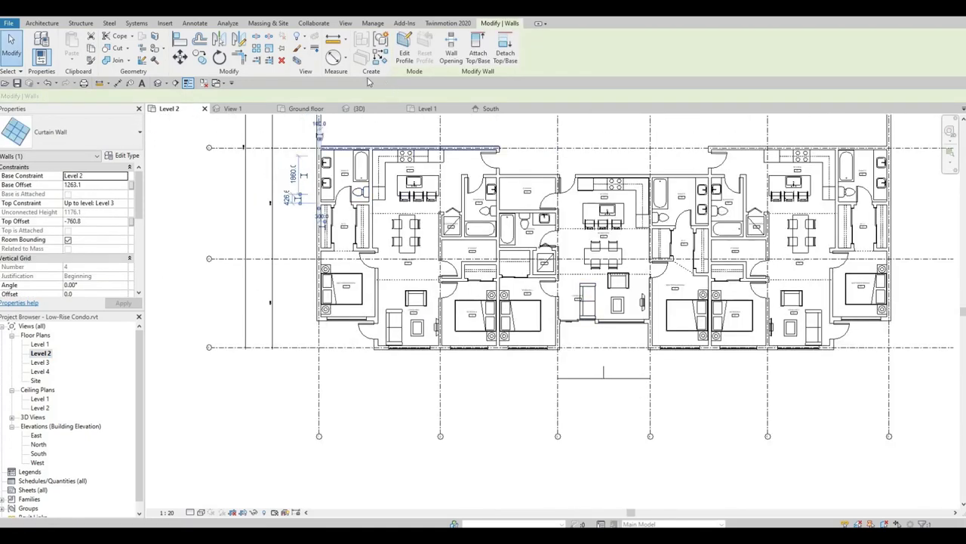
pyautogui.click(219, 39)
pyautogui.click(604, 370)
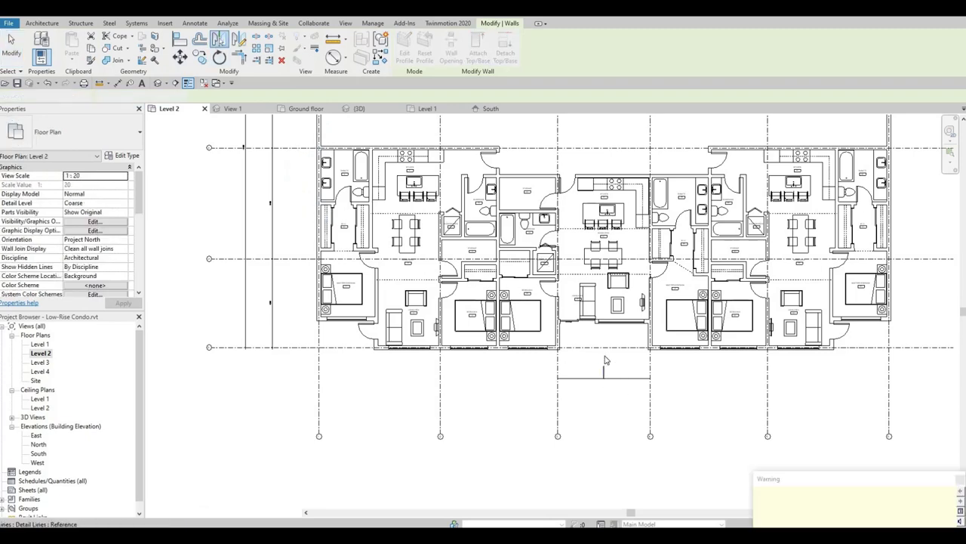
pyautogui.press('Escape')
# In the 3D view, cut the opposite side exterior wall with the mirrored curtain wall and end the Cut command
pyautogui.moveTo(749, 382); pyautogui.dragTo(517, 425, button='middle')
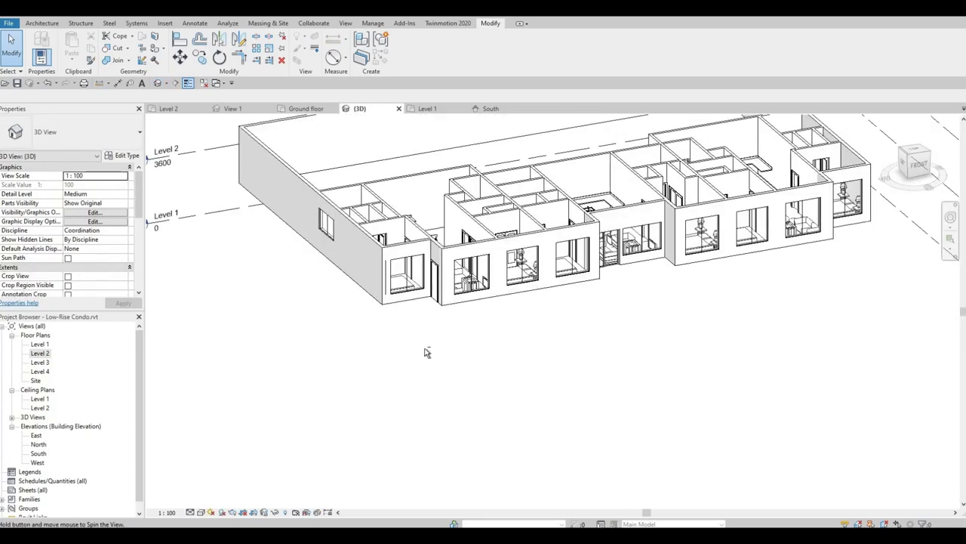
pyautogui.keyDown('shift'); pyautogui.moveTo(427, 352); pyautogui.dragTo(544, 403, button='middle'); pyautogui.keyUp('shift')
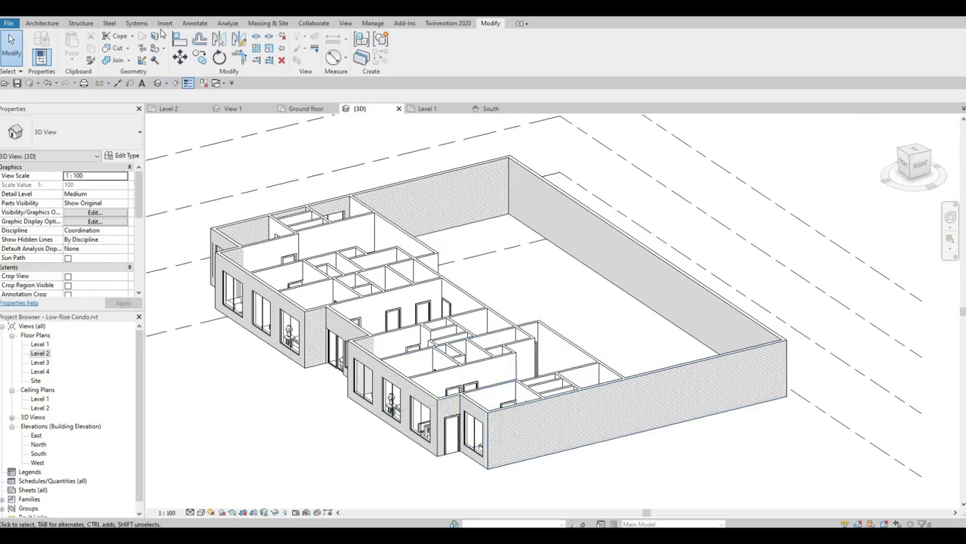
pyautogui.click(117, 47)
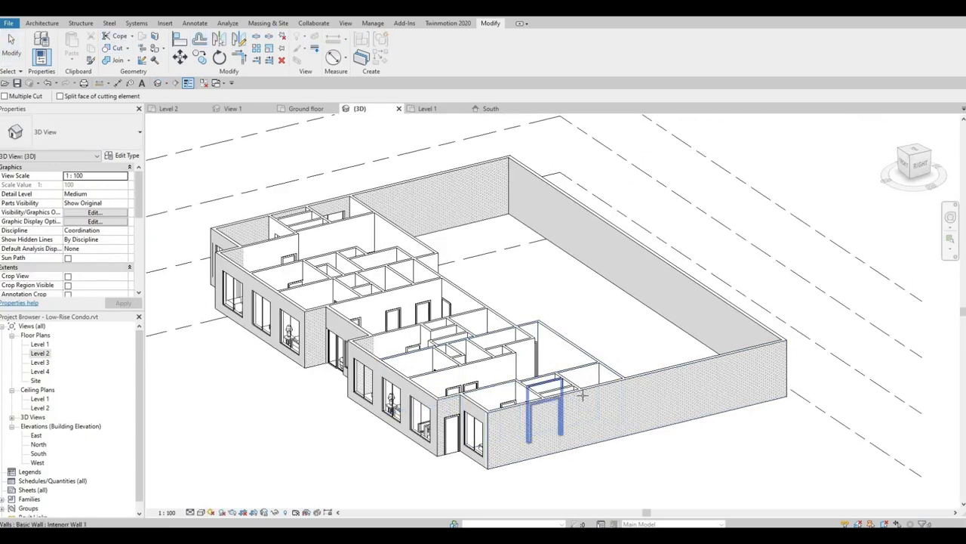
pyautogui.click(609, 394)
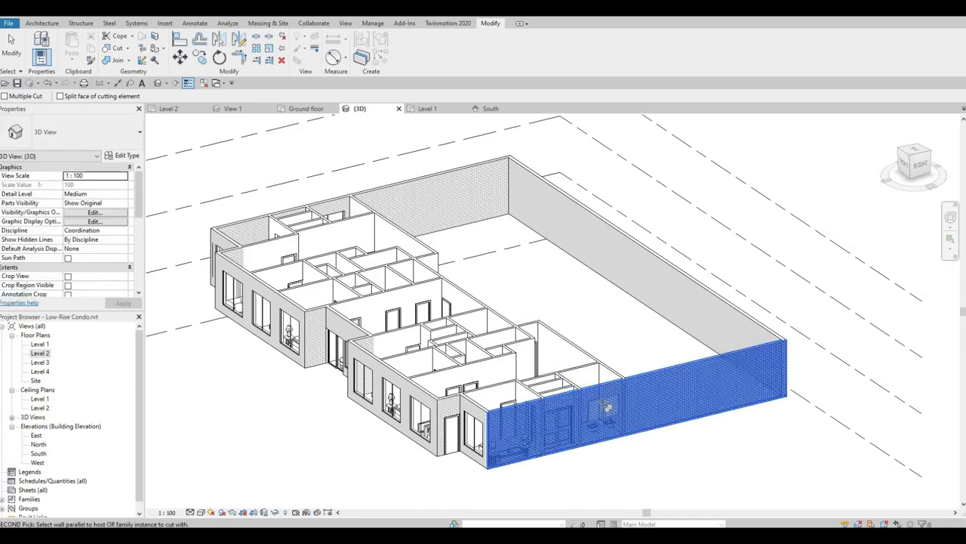
pyautogui.click(613, 407)
pyautogui.press('Escape')
pyautogui.press('Escape')
# Place 50mm x 65mm rectangular mullions on all grid lines of the front and side curtain wall windows
pyautogui.keyDown('shift'); pyautogui.moveTo(556, 472); pyautogui.dragTo(570, 466, button='middle'); pyautogui.keyUp('shift')
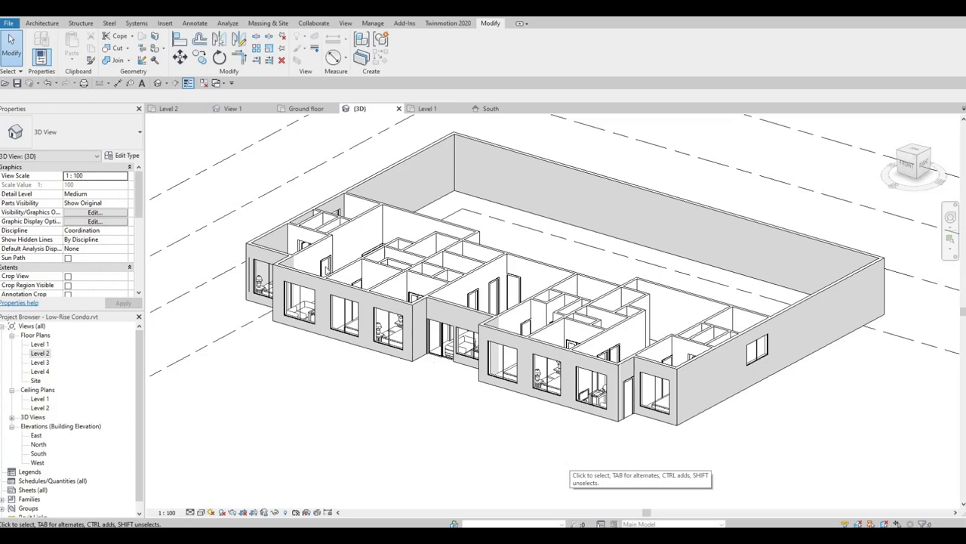
pyautogui.click(42, 23)
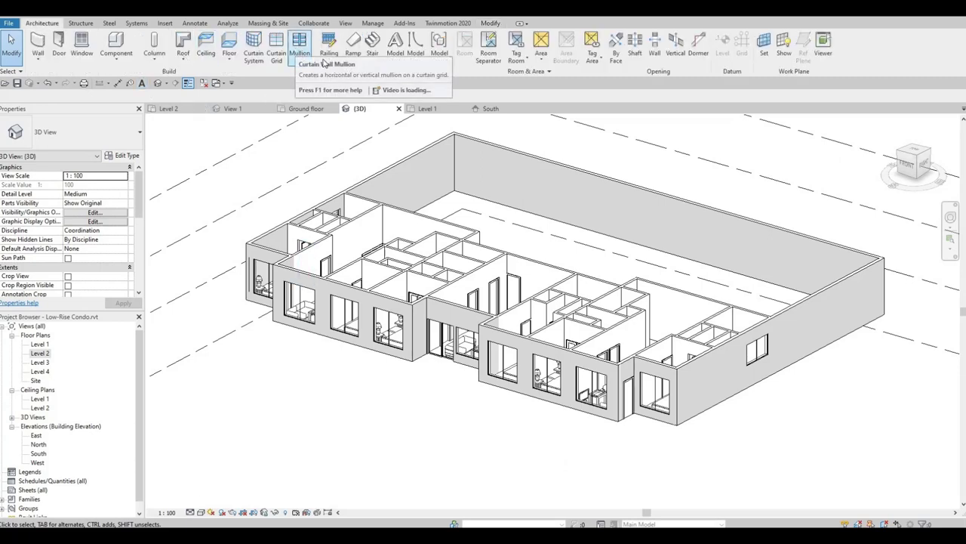
pyautogui.click(298, 50)
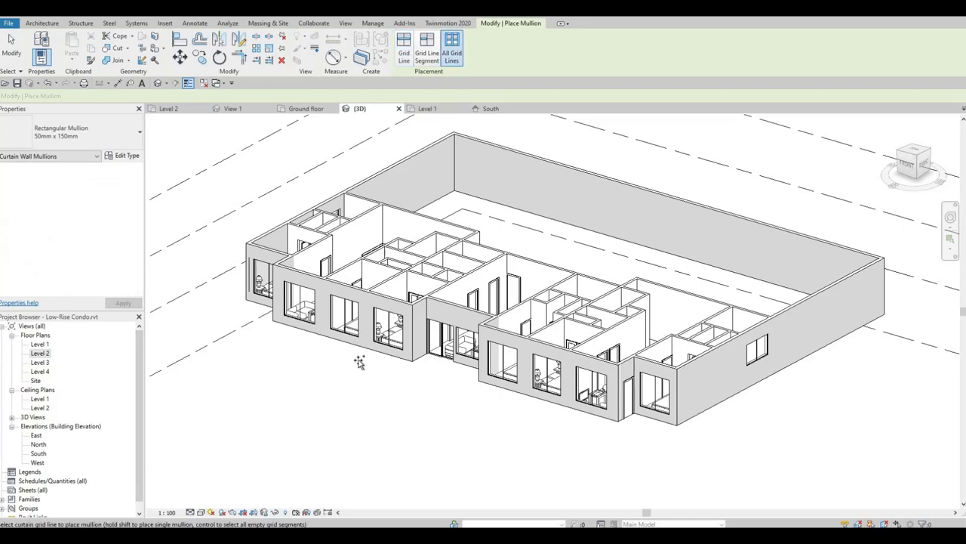
pyautogui.click(114, 134)
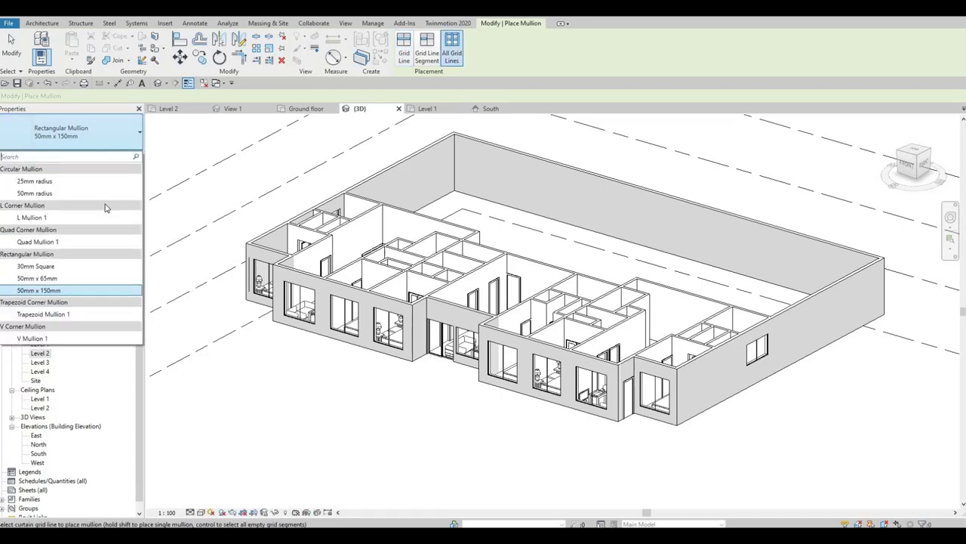
pyautogui.click(74, 278)
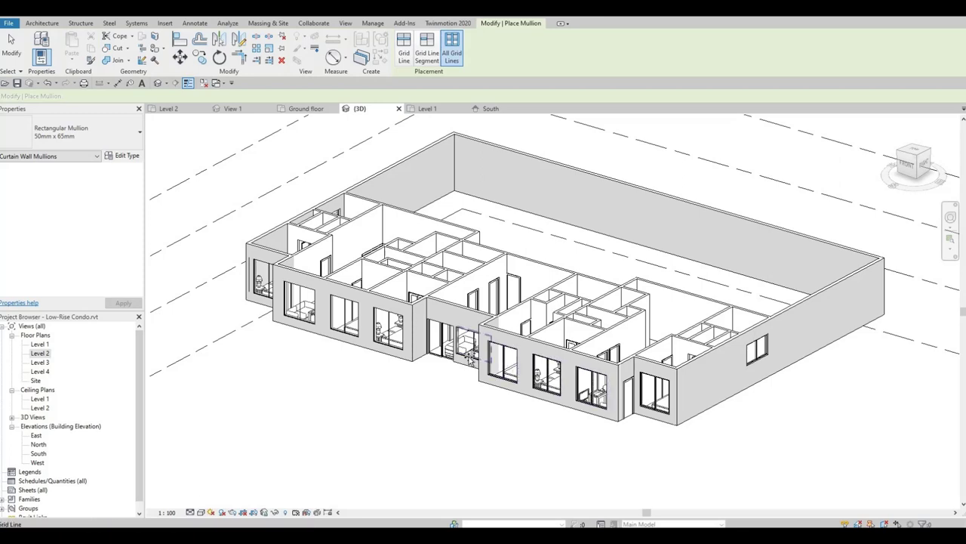
pyautogui.keyDown('shift'); pyautogui.moveTo(440, 364); pyautogui.dragTo(484, 330, button='middle'); pyautogui.keyUp('shift')
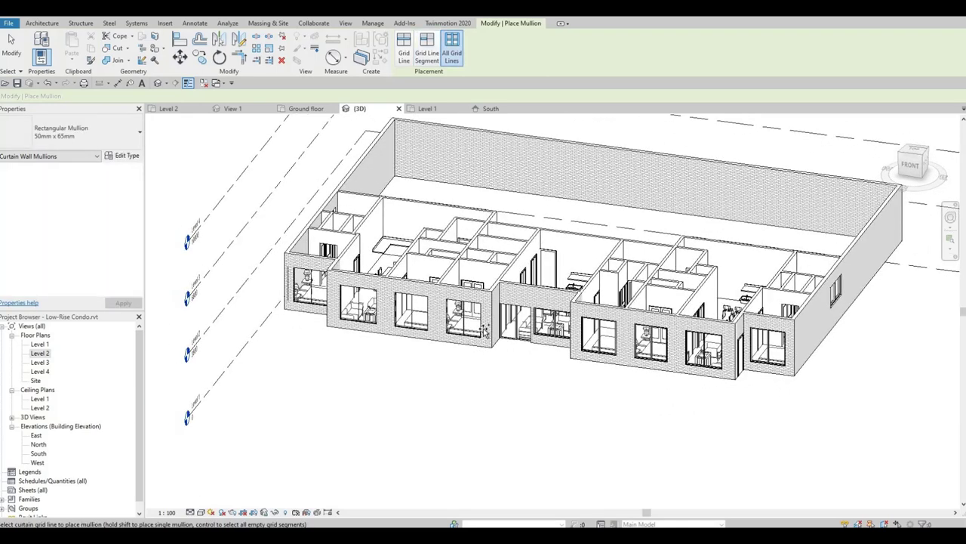
pyautogui.click(426, 317)
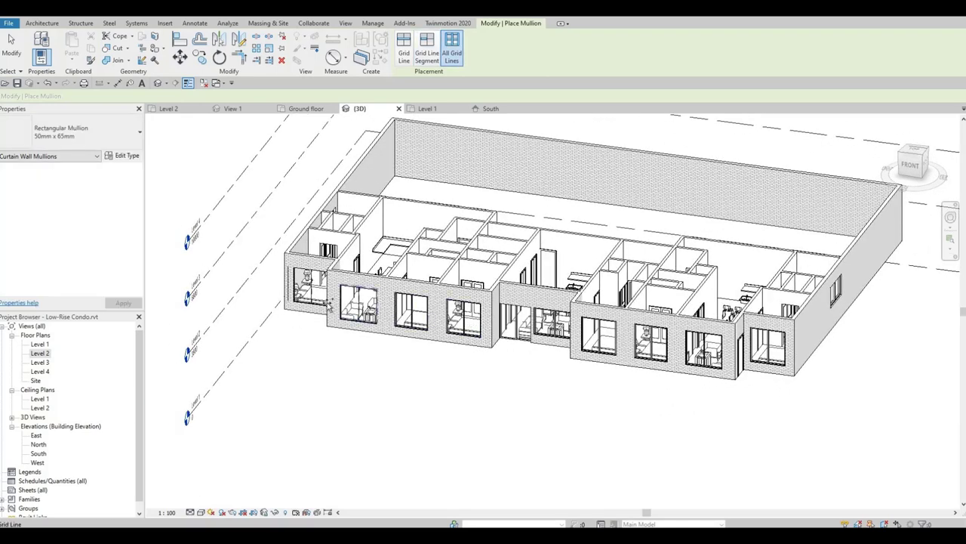
pyautogui.keyDown('shift'); pyautogui.moveTo(383, 325); pyautogui.dragTo(436, 290, button='middle'); pyautogui.keyUp('shift')
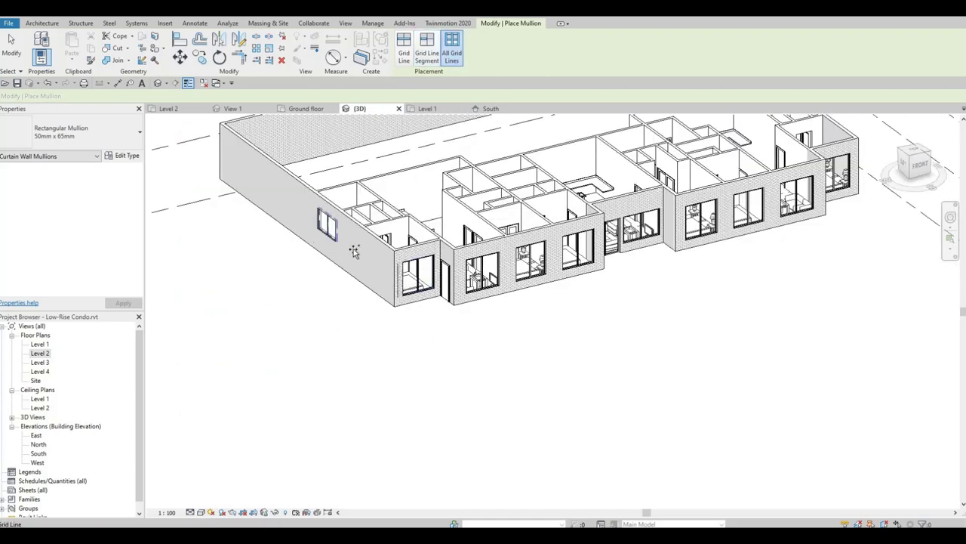
pyautogui.press('Escape')
# Examine the mullions and window openings along the front brick walls up close and across the whole building
pyautogui.scroll(5, 363, 253)
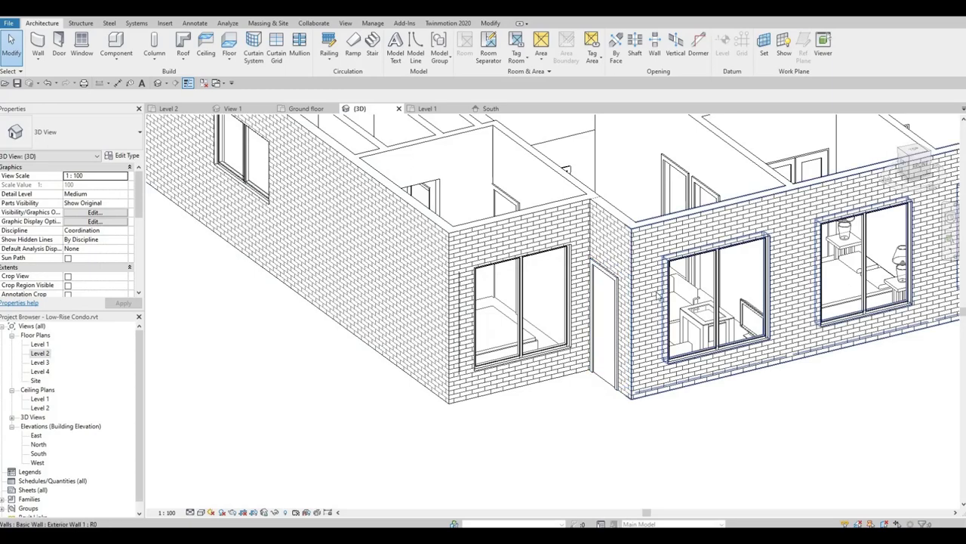
pyautogui.keyDown('shift'); pyautogui.moveTo(420, 370); pyautogui.dragTo(451, 334, button='middle'); pyautogui.keyUp('shift')
pyautogui.moveTo(689, 192); pyautogui.dragTo(502, 232, button='middle')
pyautogui.scroll(2, 522, 226)
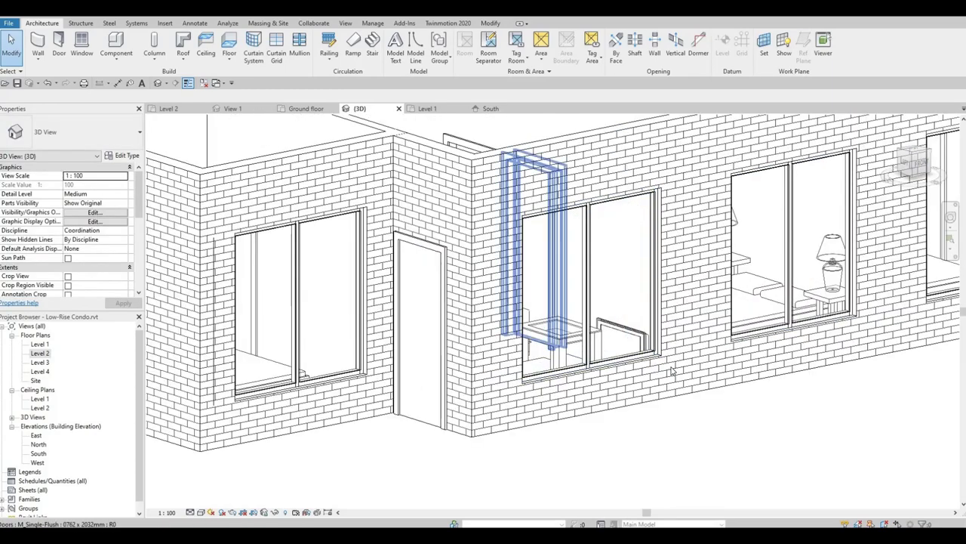
pyautogui.keyDown('shift'); pyautogui.moveTo(669, 302); pyautogui.dragTo(694, 154, button='middle'); pyautogui.keyUp('shift')
pyautogui.scroll(5, 692, 148)
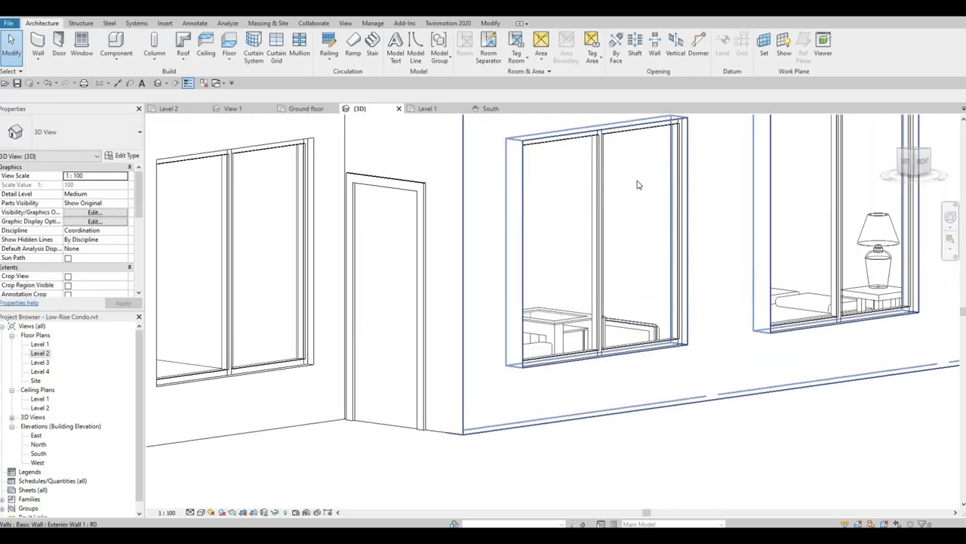
pyautogui.scroll(-2, 692, 325)
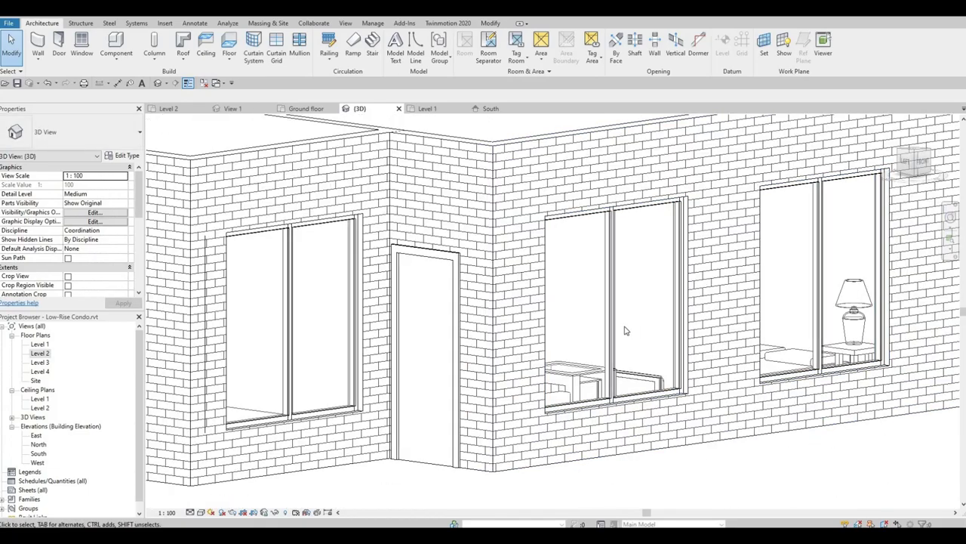
pyautogui.moveTo(848, 284); pyautogui.dragTo(610, 311, button='middle')
pyautogui.scroll(-4, 610, 311)
pyautogui.keyDown('shift'); pyautogui.moveTo(710, 363); pyautogui.dragTo(668, 407, button='middle'); pyautogui.keyUp('shift')
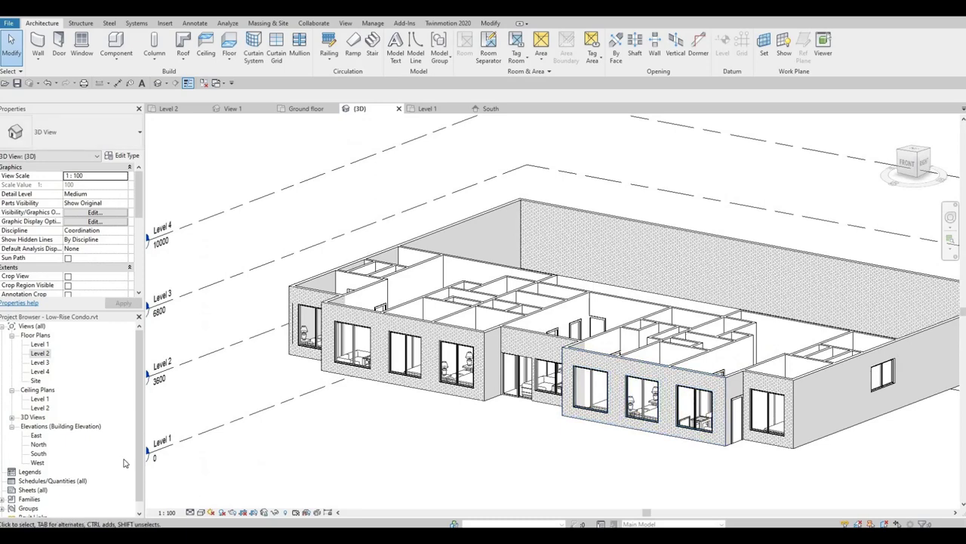
# Open the South elevation with the building's grids and level lines
pyautogui.doubleClick(38, 453)
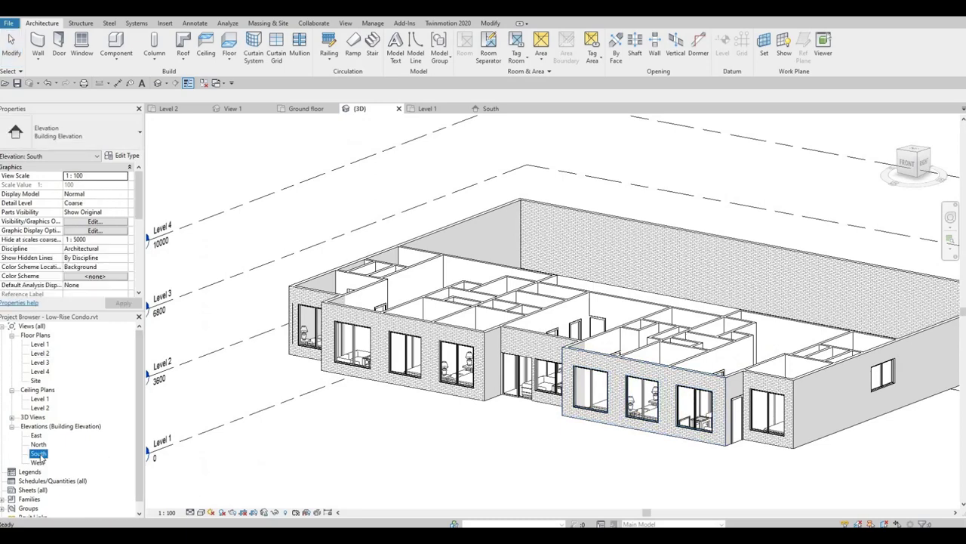
pyautogui.scroll(-4, 264, 412)
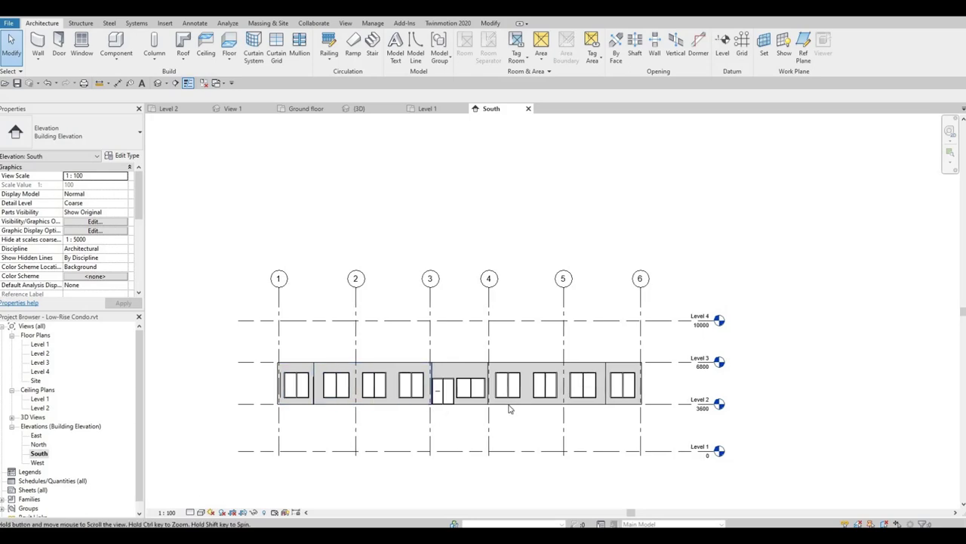
pyautogui.moveTo(434, 412); pyautogui.dragTo(401, 402, button='middle')
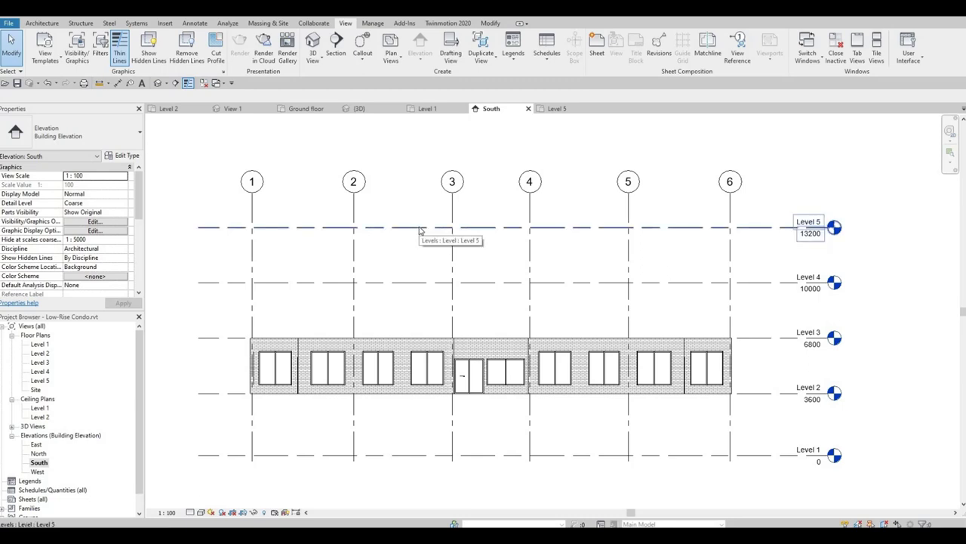
# Copy the Level 5 line vertically upward by 3200 mm to add another level above it
pyautogui.click(422, 231)
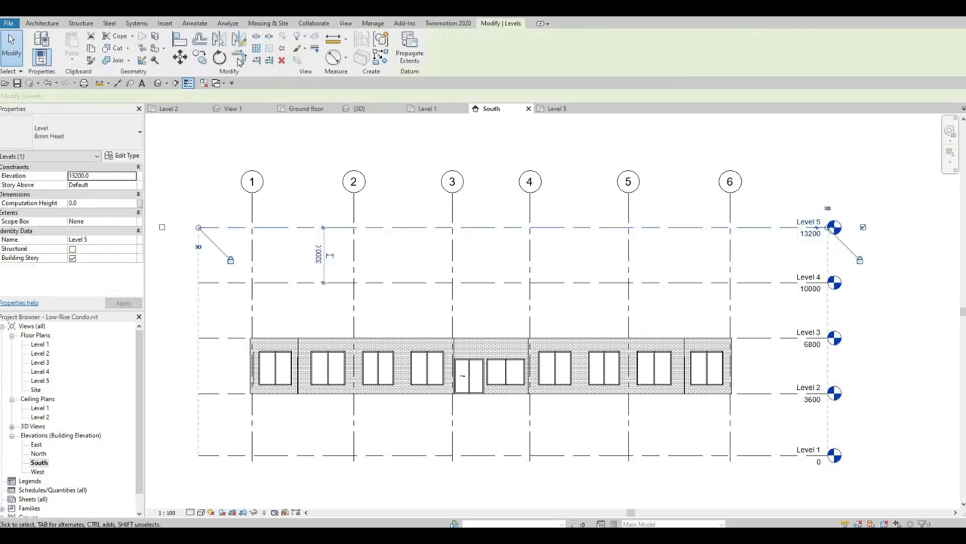
pyautogui.click(202, 60)
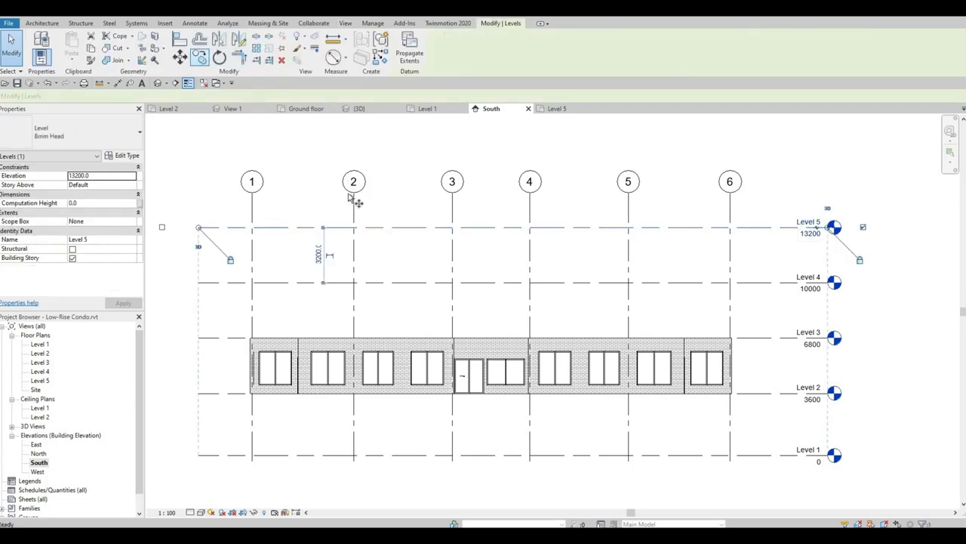
pyautogui.click(329, 226)
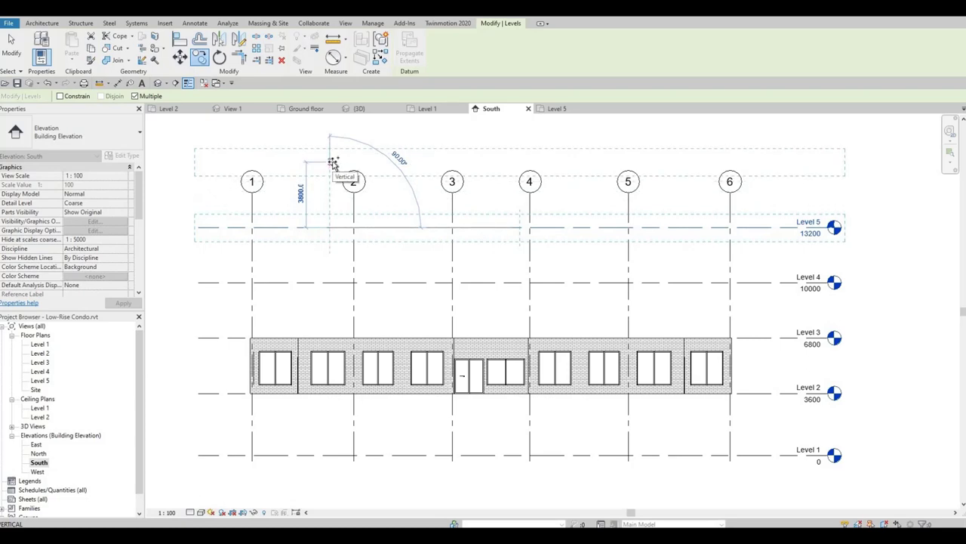
pyautogui.write('3200')
pyautogui.press('Return')
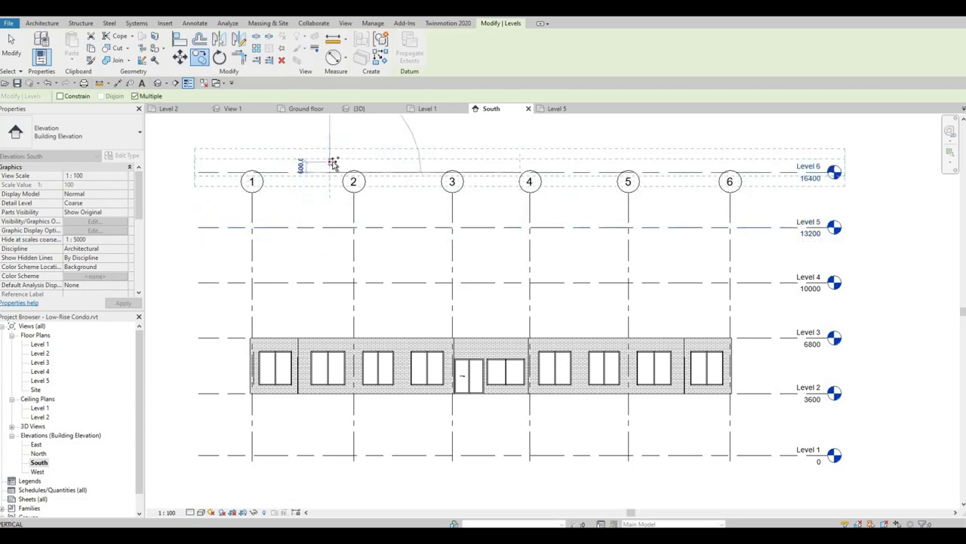
pyautogui.press('Escape')
pyautogui.press('Escape')
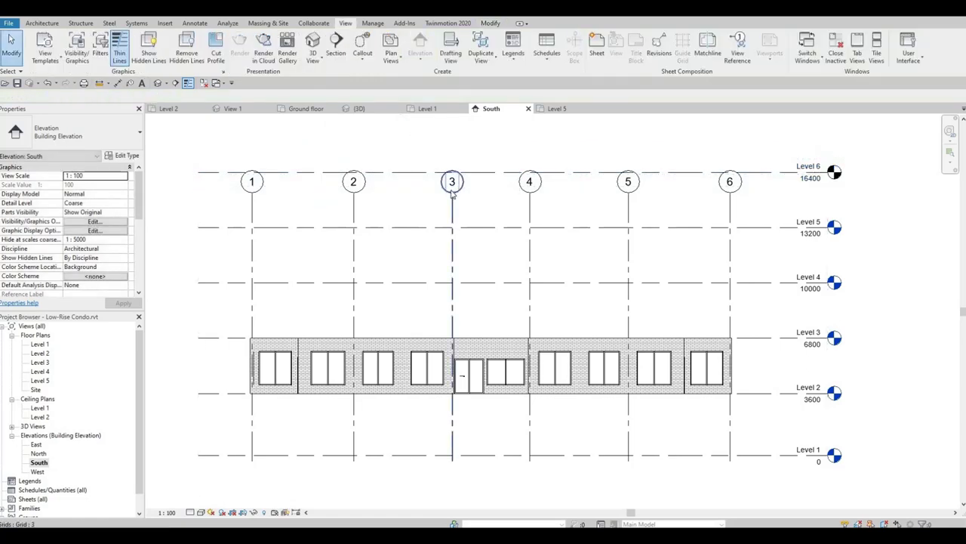
# Extend the upper ends of the vertical grid lines so their bubbles sit above the Level 6 line
pyautogui.click(452, 195)
pyautogui.moveTo(456, 164); pyautogui.dragTo(467, 143)
pyautogui.scroll(-2, 472, 155)
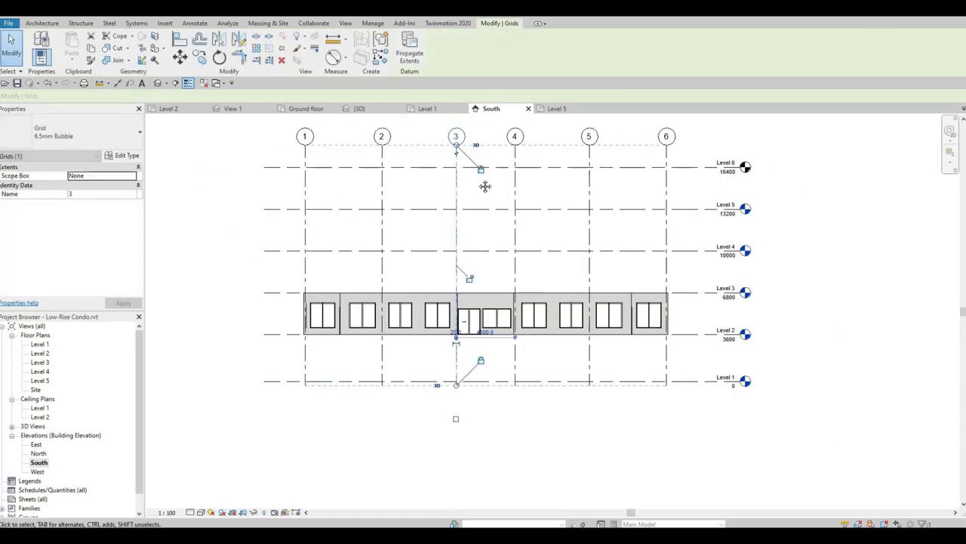
pyautogui.scroll(1, 486, 187)
pyautogui.moveTo(485, 187); pyautogui.dragTo(491, 289, button='middle')
pyautogui.scroll(-1, 483, 298)
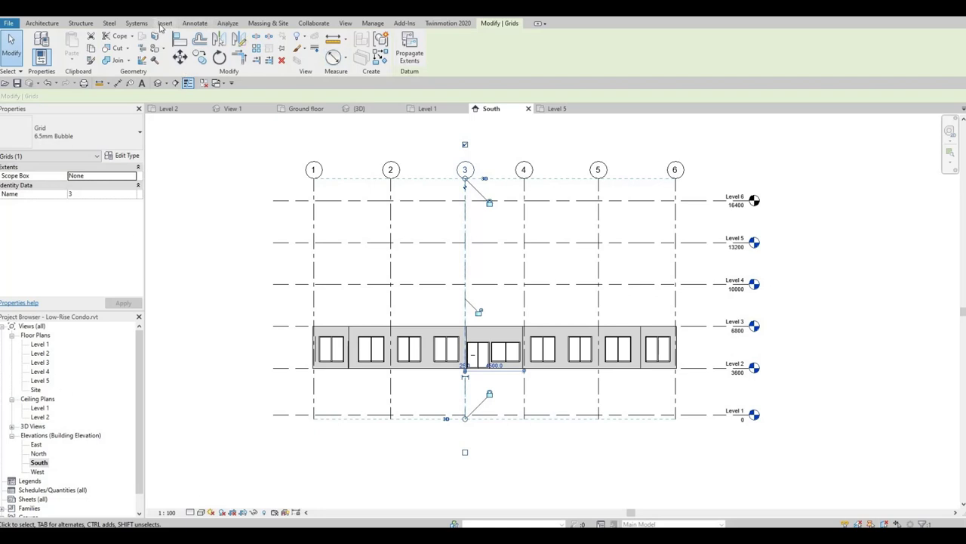
# Create a floor plan view for Level 6, saving the project at the reminder
pyautogui.click(345, 23)
pyautogui.click(390, 57)
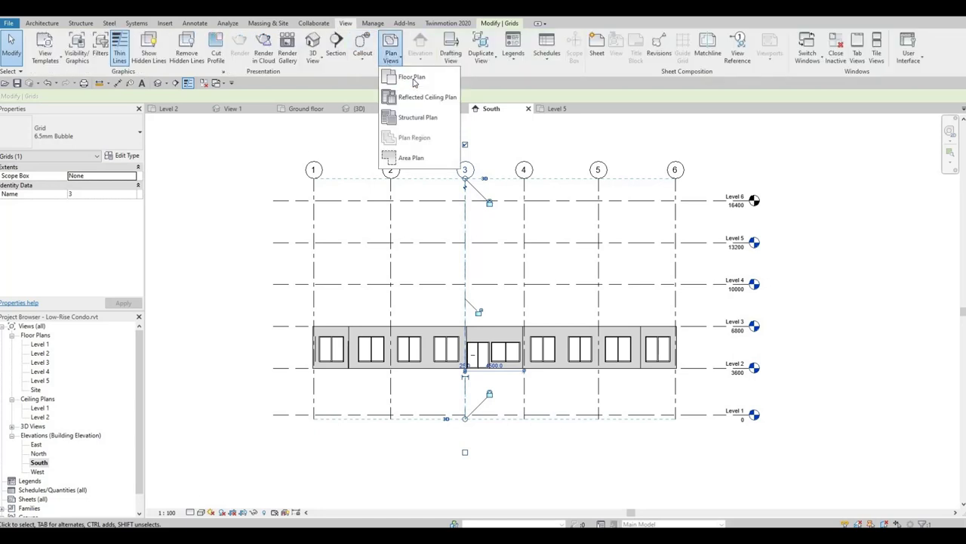
pyautogui.click(412, 78)
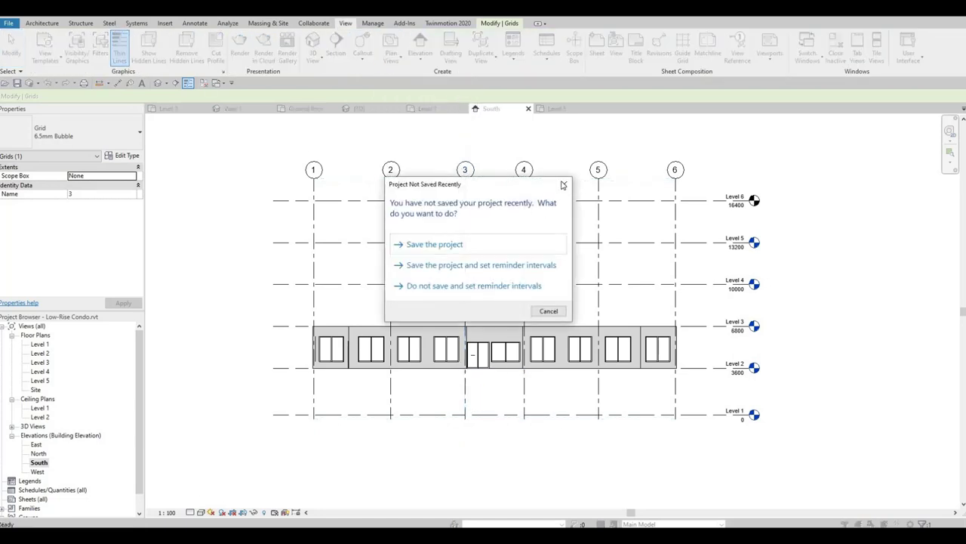
pyautogui.click(445, 241)
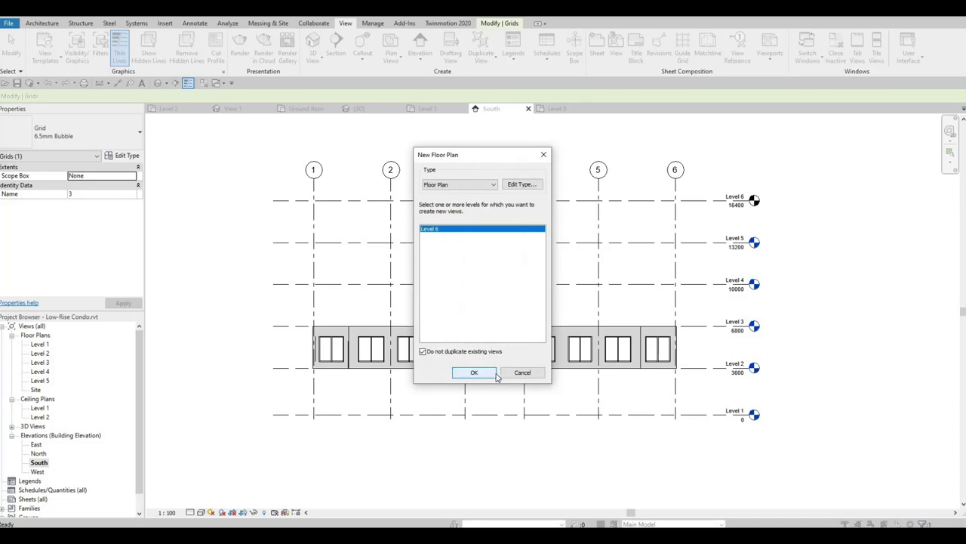
pyautogui.click(495, 373)
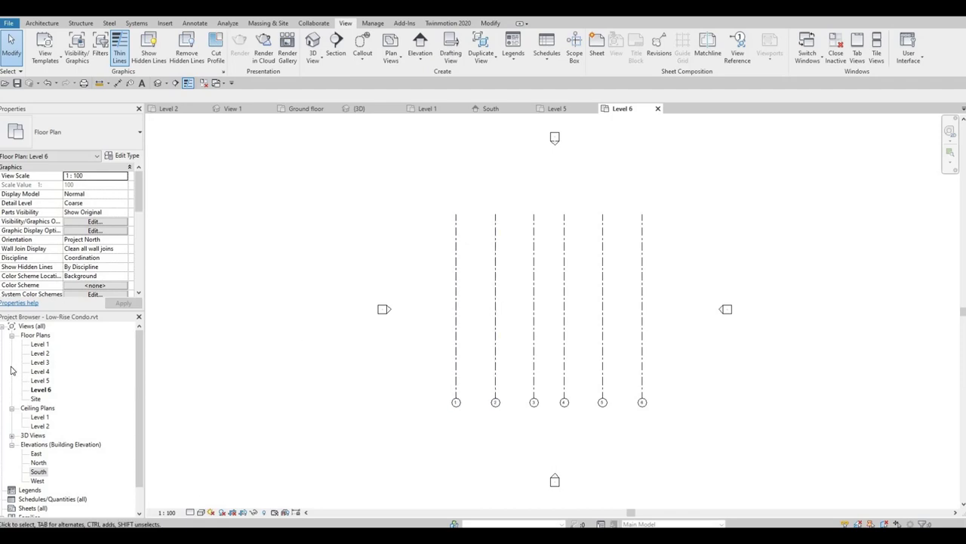
# Open the Level 2 floor plan with the whole building layout in view
pyautogui.doubleClick(41, 353)
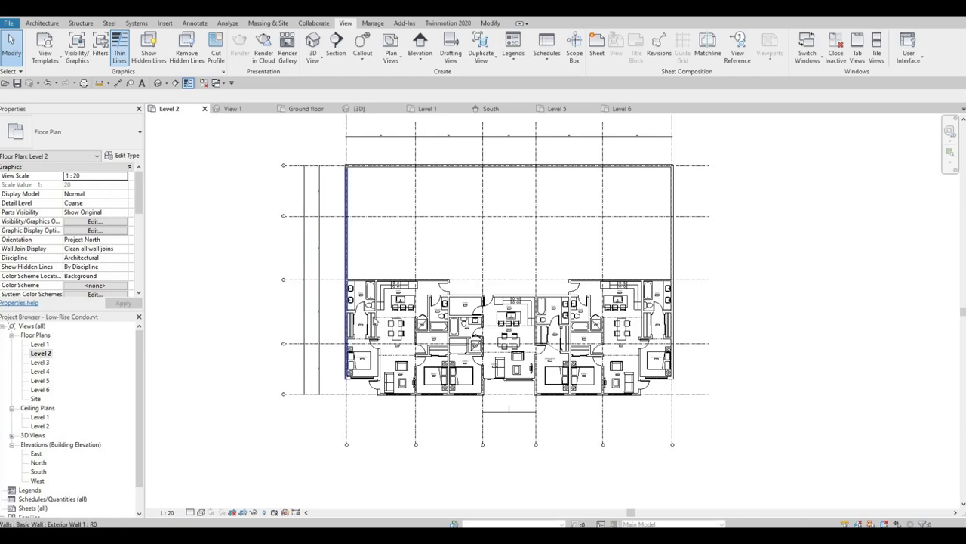
pyautogui.scroll(-2, 398, 300)
pyautogui.scroll(2, 398, 301)
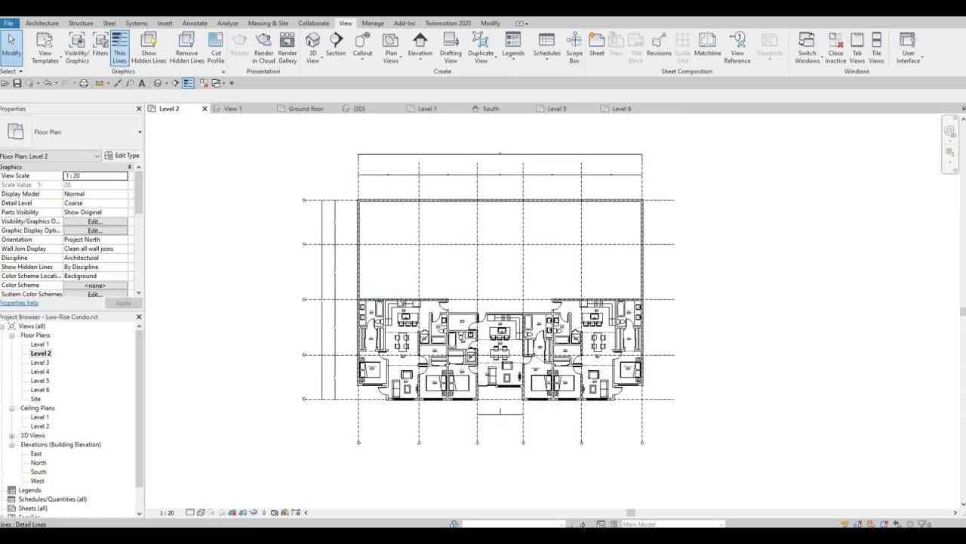